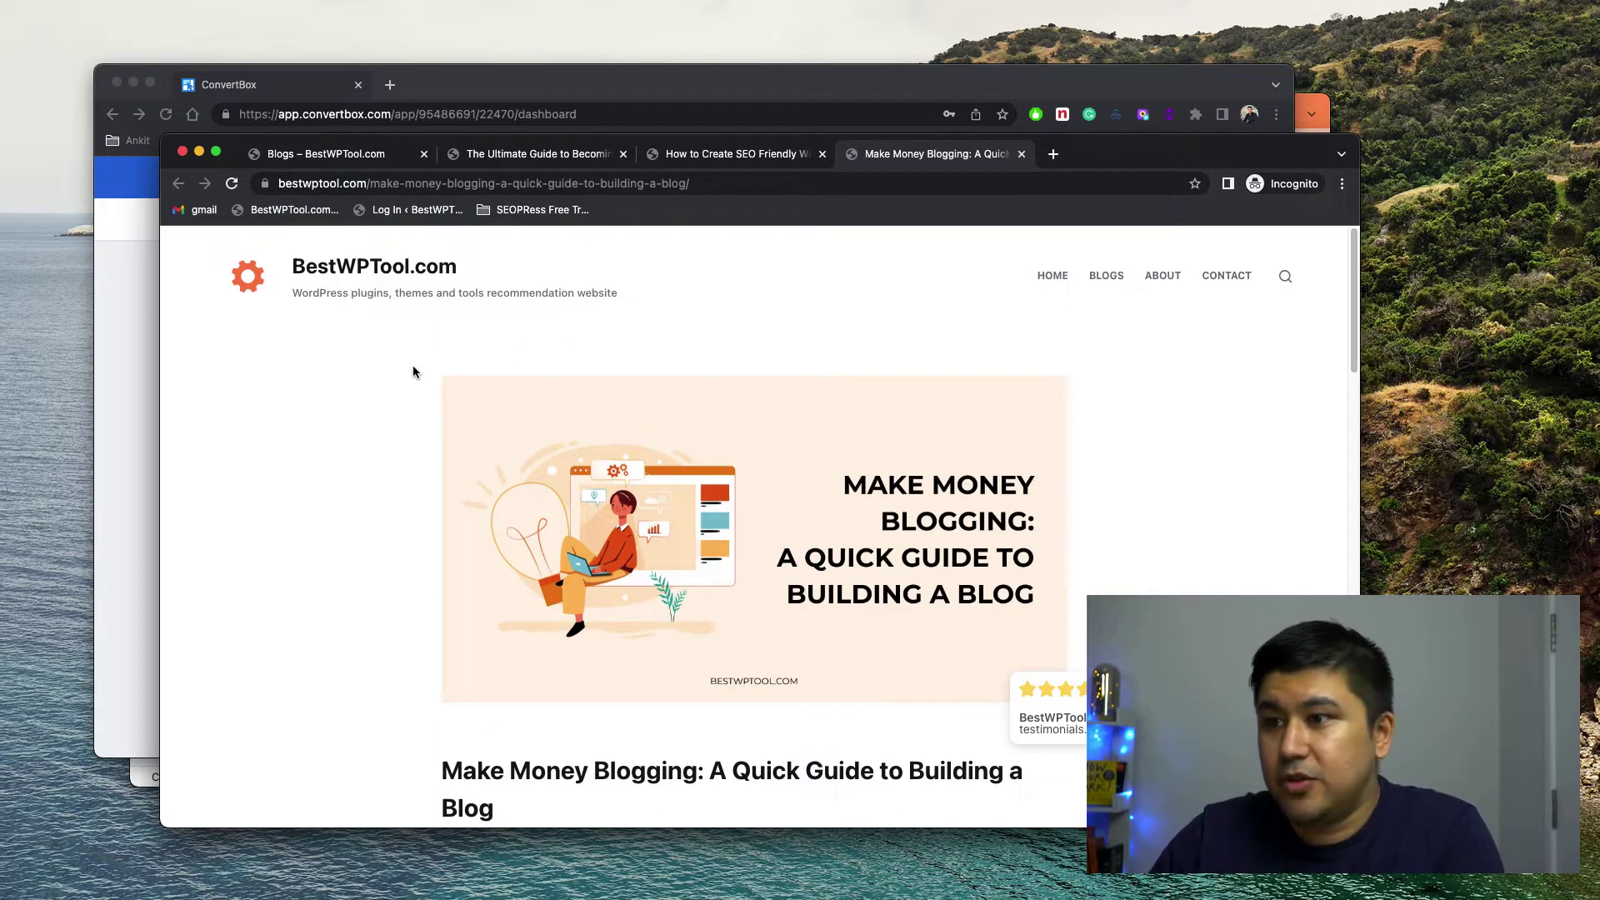
Step: Switch to The Ultimate Guide to Becoming a WordPress Expert post and scroll from its newsletter form to the title
{"action": "scroll", "coordinate": [492, 392], "scroll_direction": "down", "scroll_amount": 20}
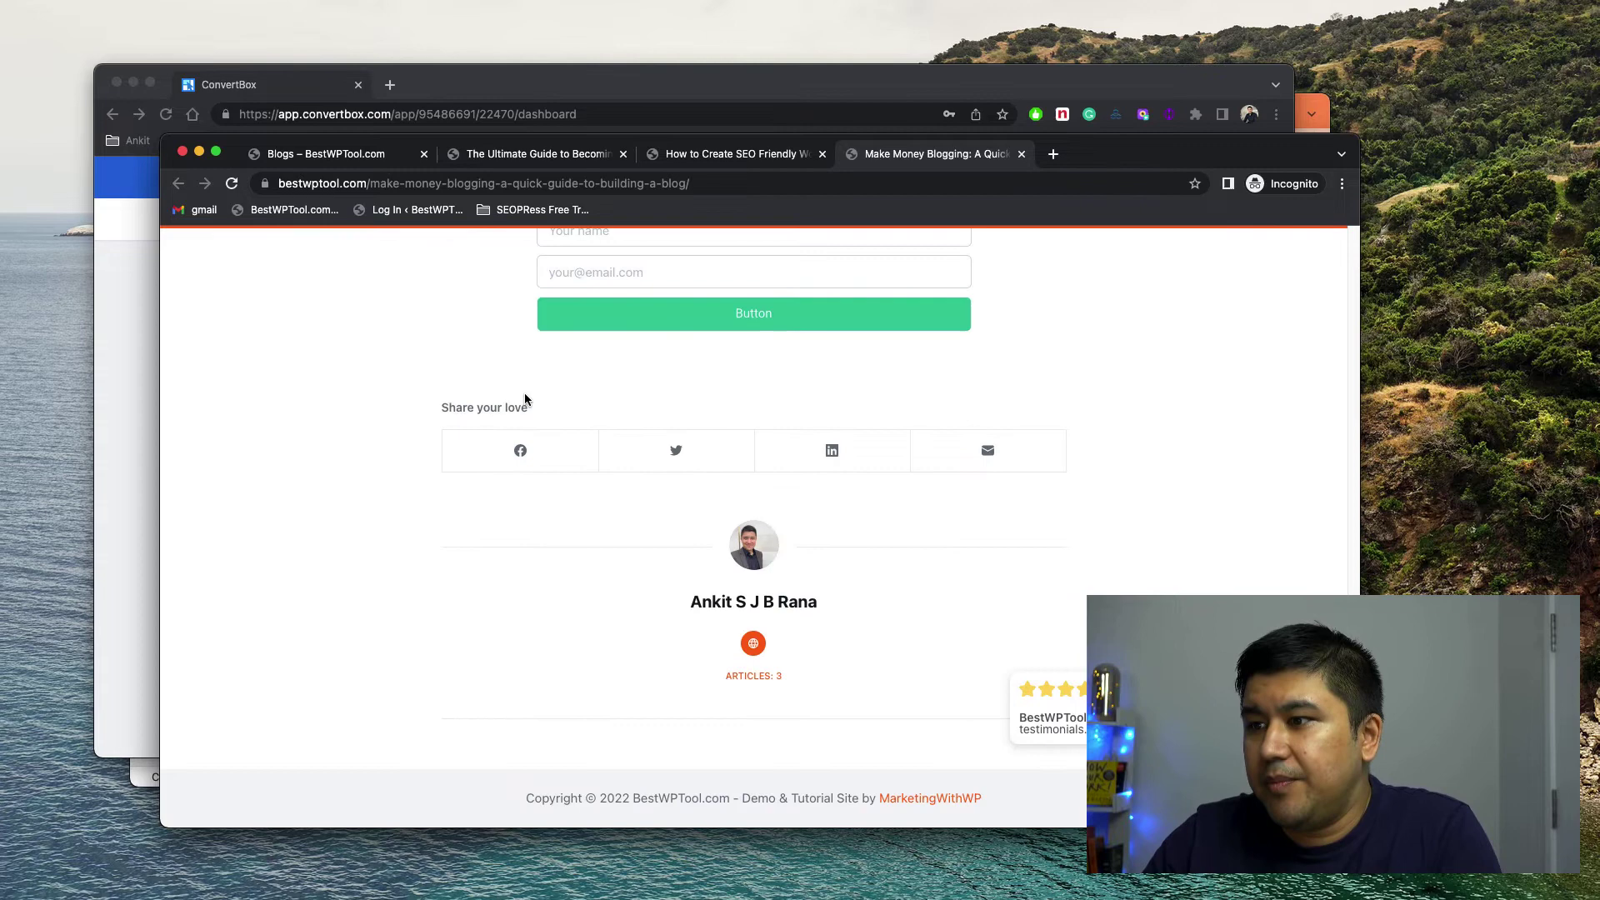
{"action": "scroll", "coordinate": [717, 504], "scroll_direction": "up", "scroll_amount": 5}
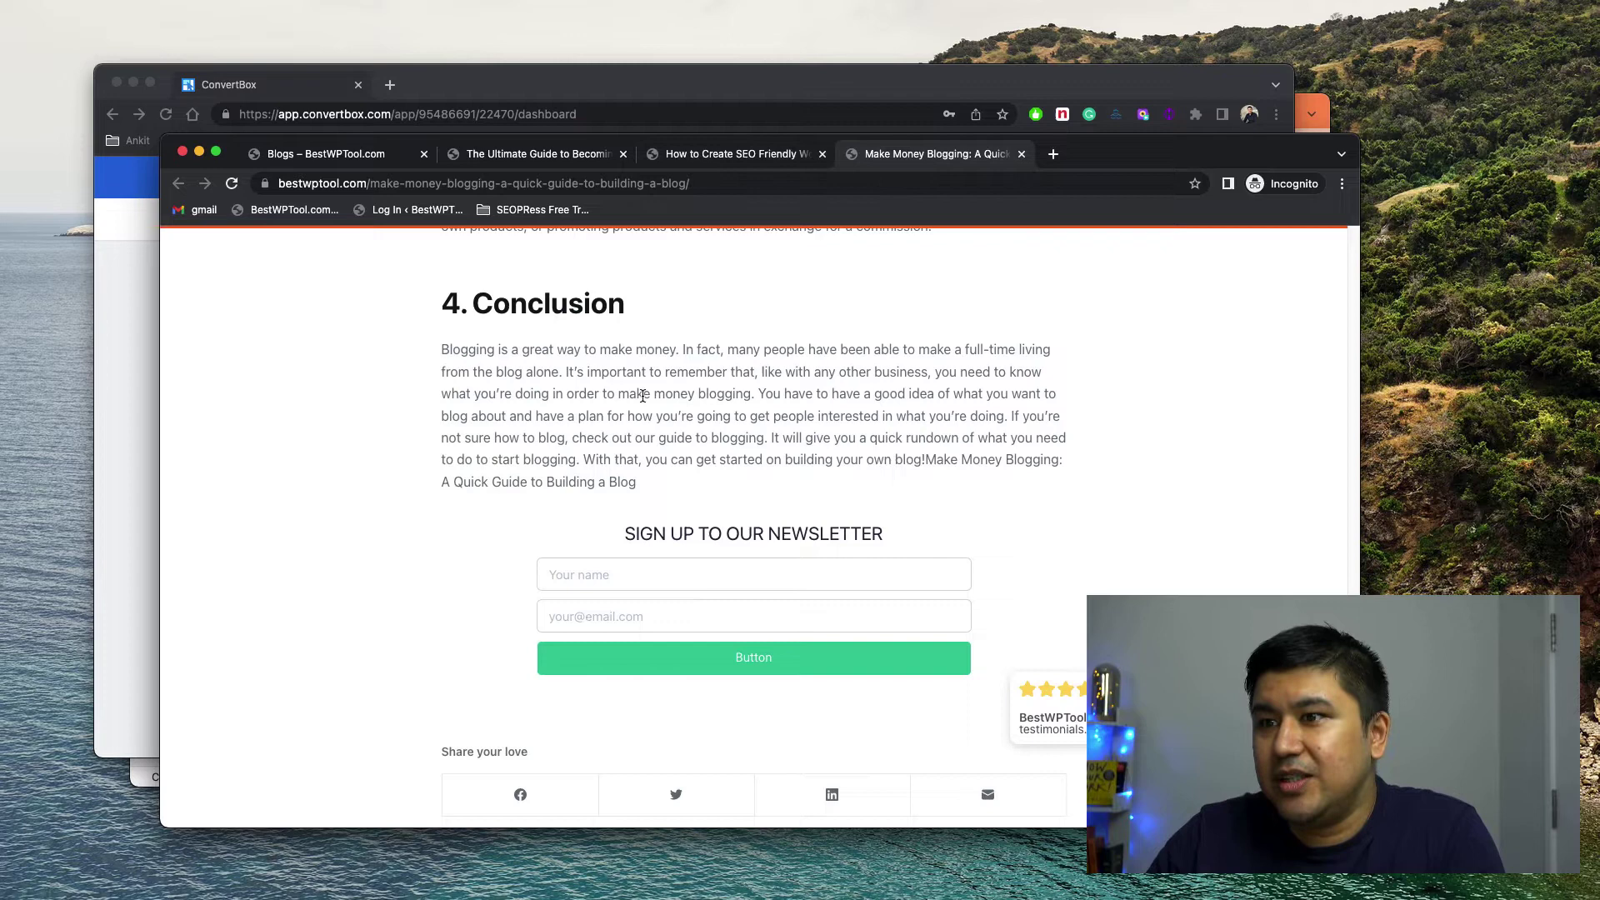
{"action": "left_click", "coordinate": [771, 158]}
{"action": "scroll", "coordinate": [650, 397], "scroll_direction": "up", "scroll_amount": 2}
{"action": "left_click", "coordinate": [506, 153]}
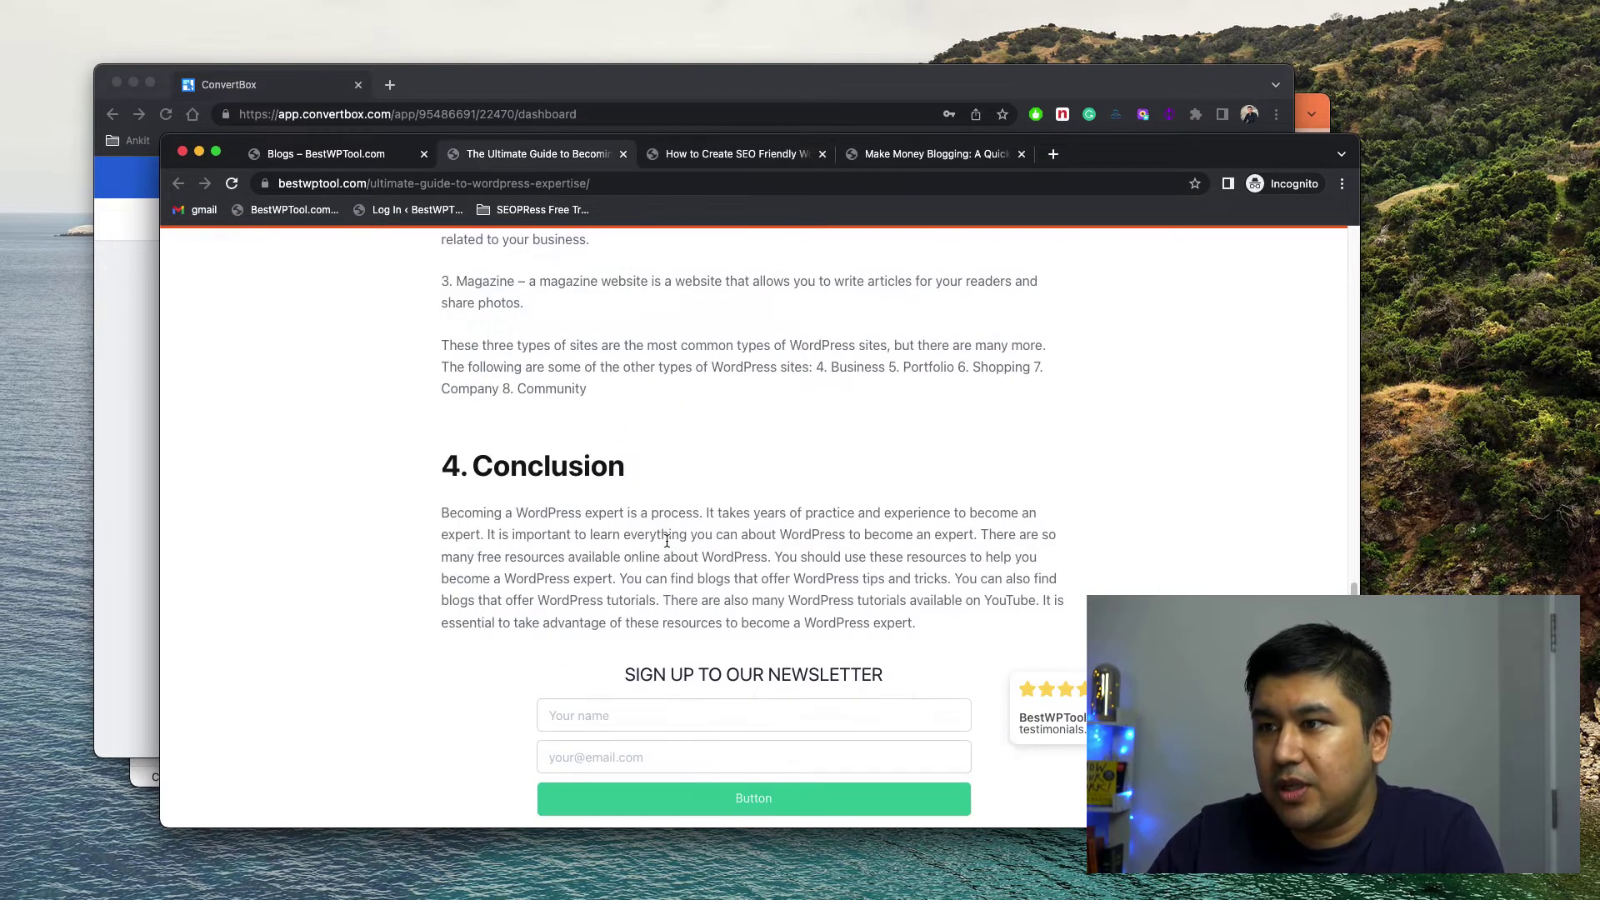
{"action": "scroll", "coordinate": [658, 466], "scroll_direction": "down", "scroll_amount": 5}
{"action": "scroll", "coordinate": [618, 571], "scroll_direction": "up", "scroll_amount": 2}
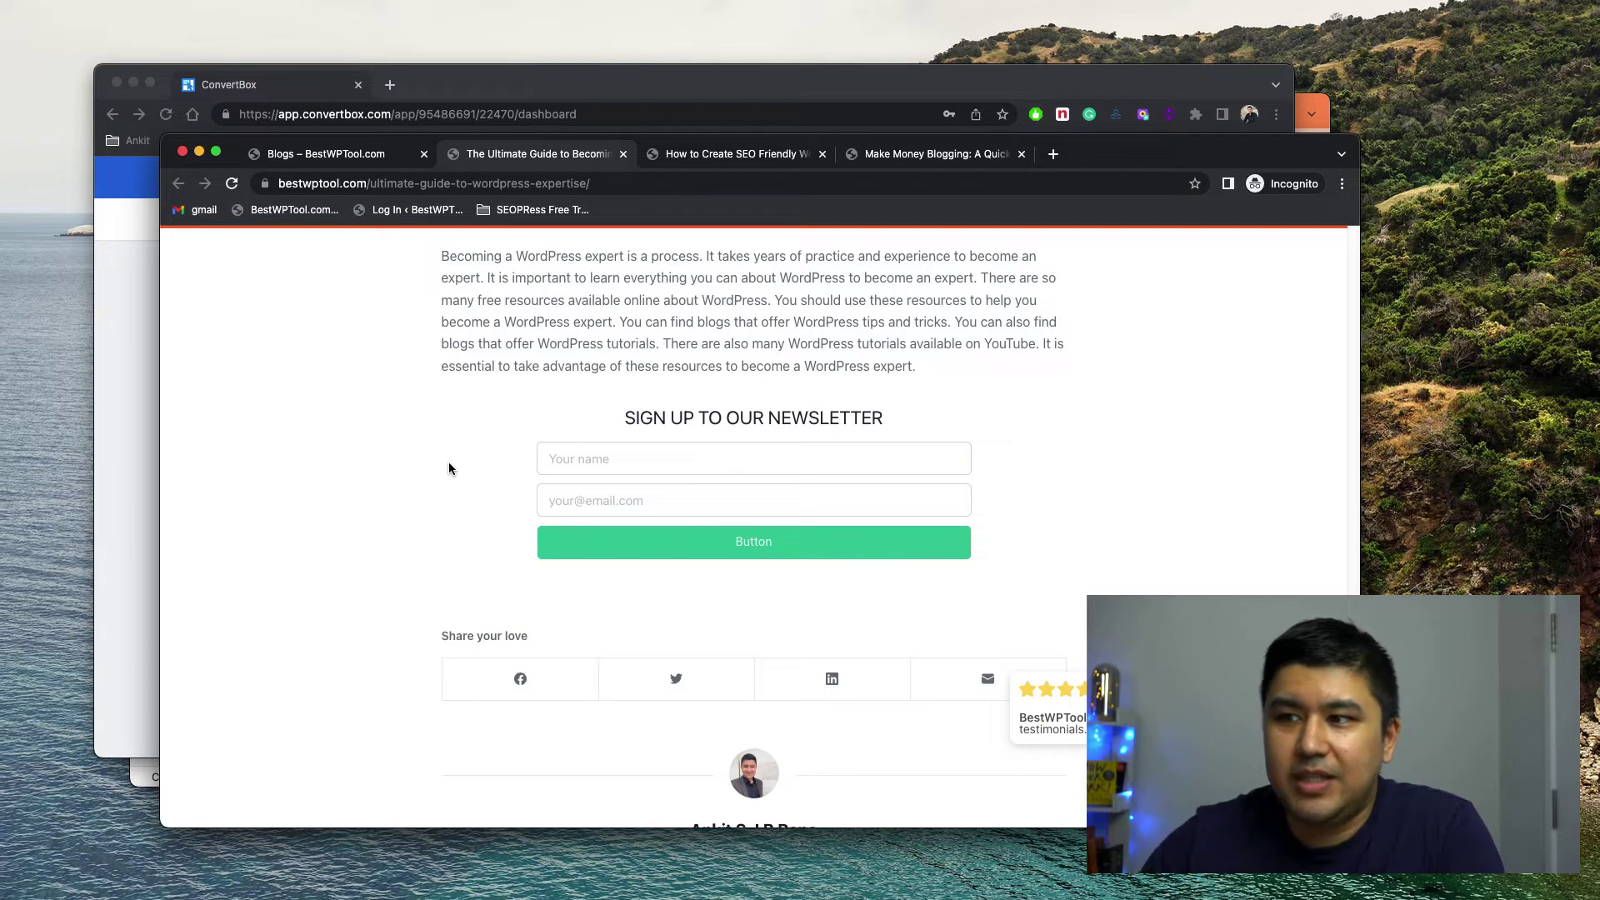
{"action": "scroll", "coordinate": [425, 501], "scroll_direction": "up", "scroll_amount": 1}
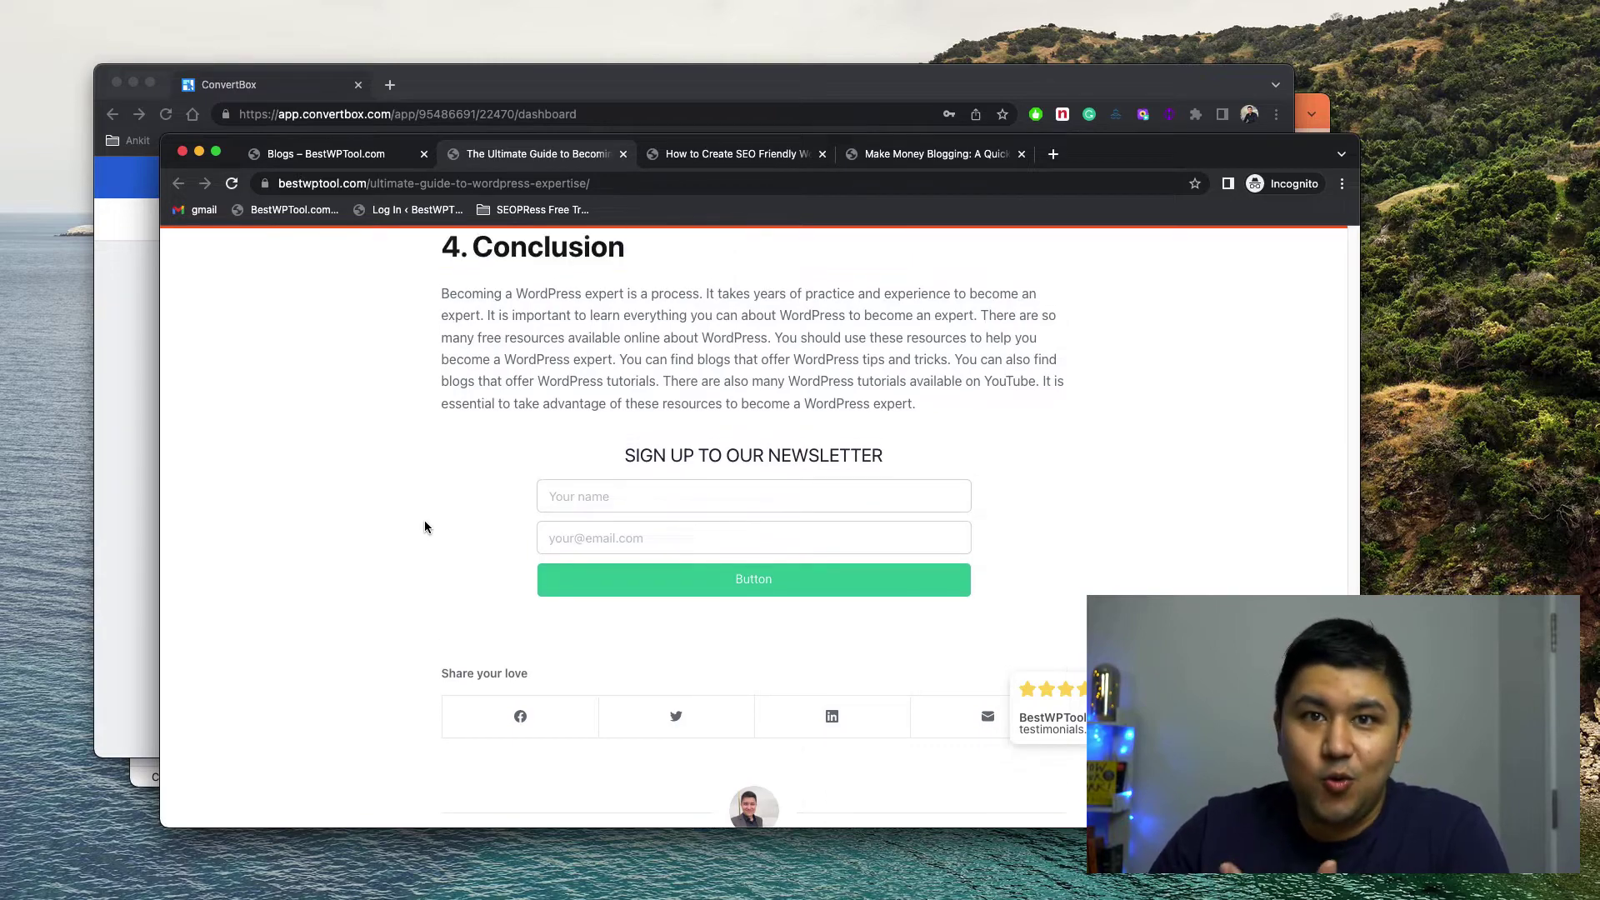
{"action": "scroll", "coordinate": [423, 525], "scroll_direction": "up", "scroll_amount": 4}
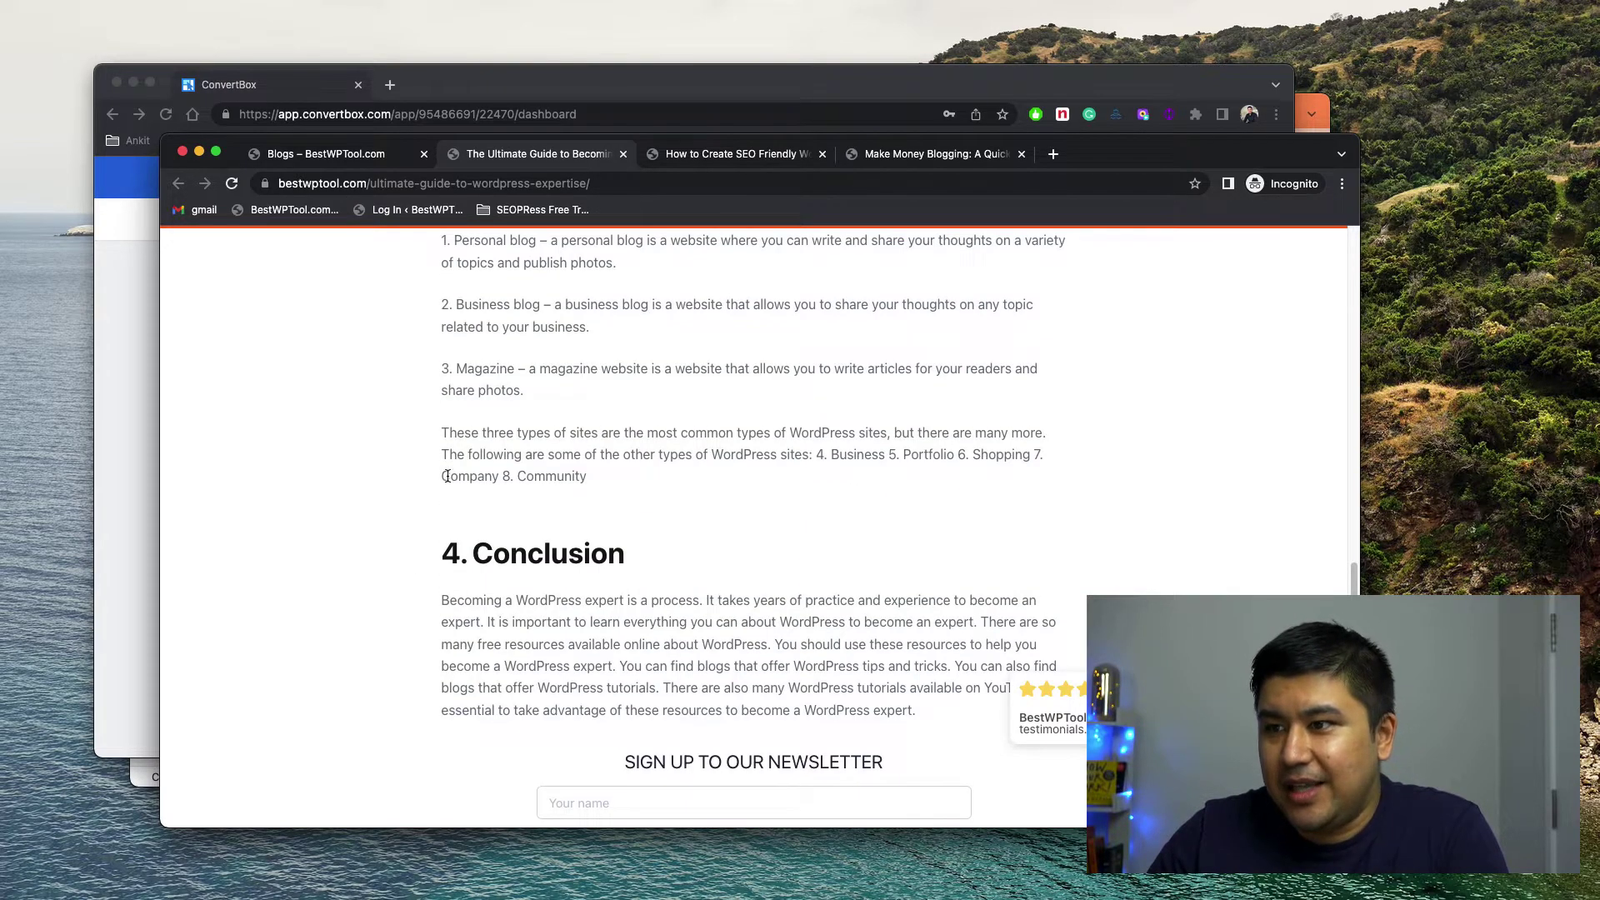
{"action": "scroll", "coordinate": [447, 500], "scroll_direction": "up", "scroll_amount": 20}
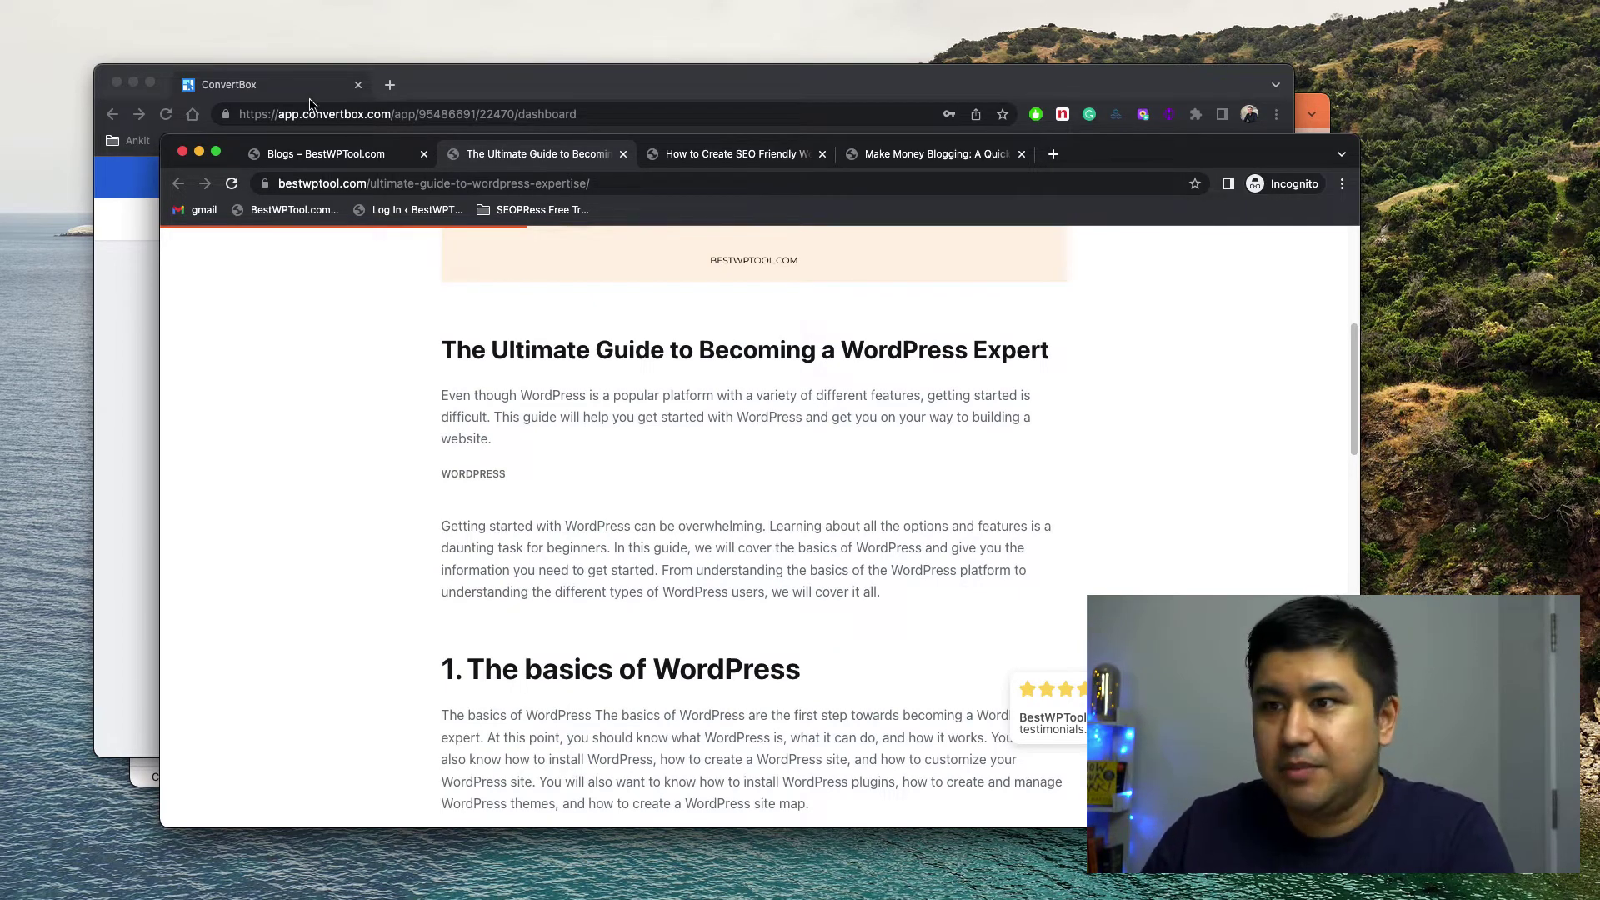
Step: In ConvertBox, expand Blog Email Sign Ups and edit the 'single blog newsletter sign ups' box
{"action": "left_click", "coordinate": [264, 100]}
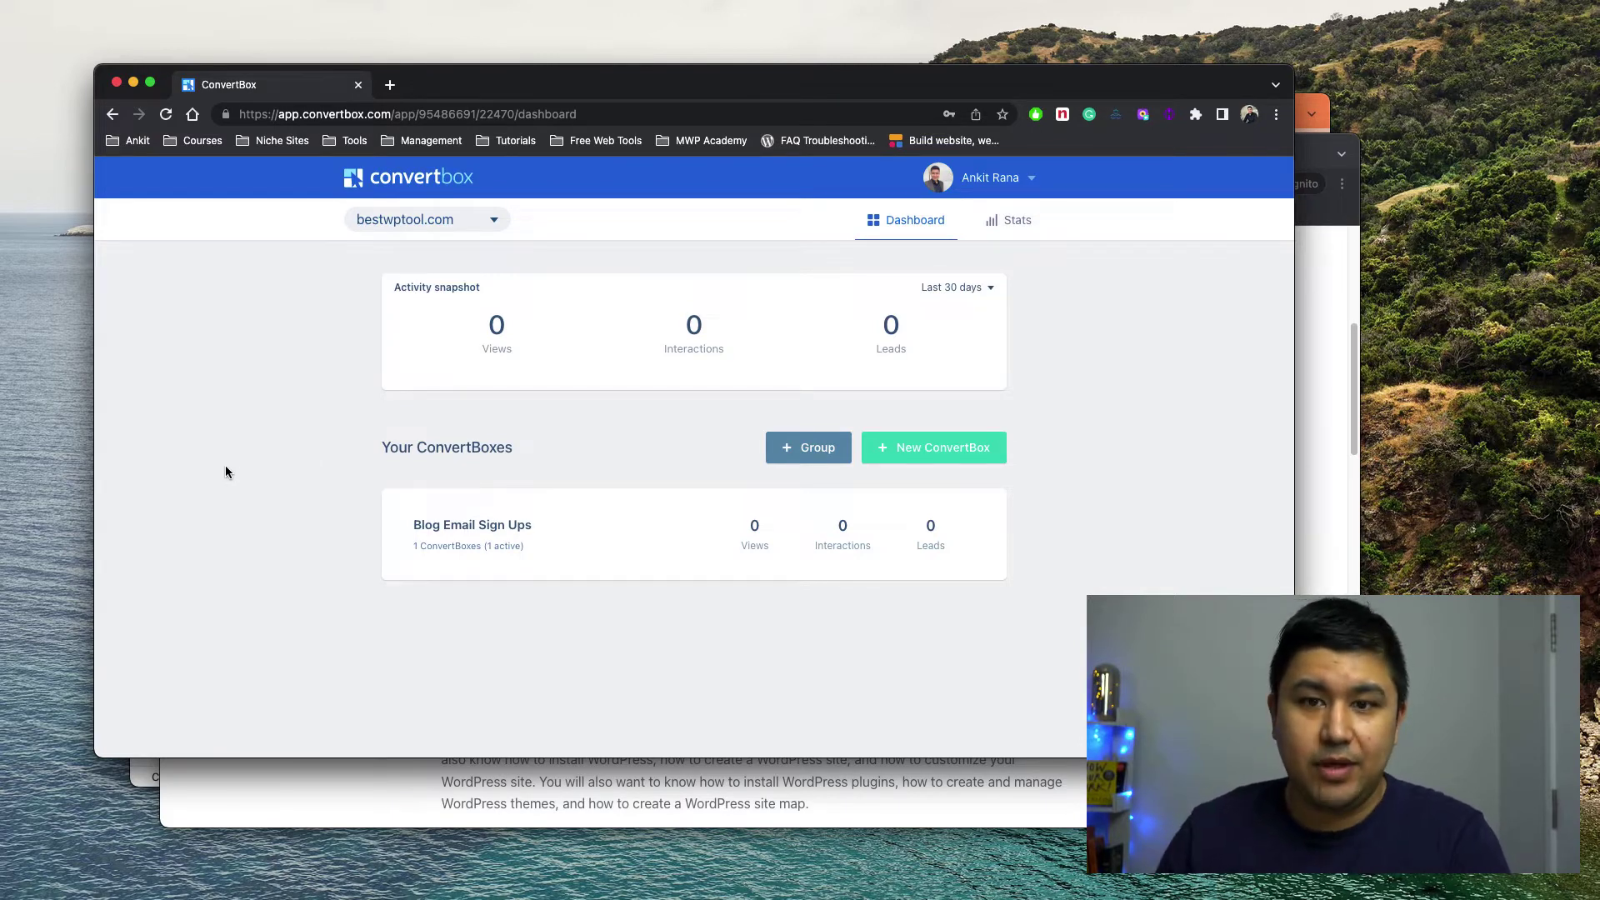
{"action": "left_click", "coordinate": [422, 217]}
{"action": "left_click", "coordinate": [238, 300]}
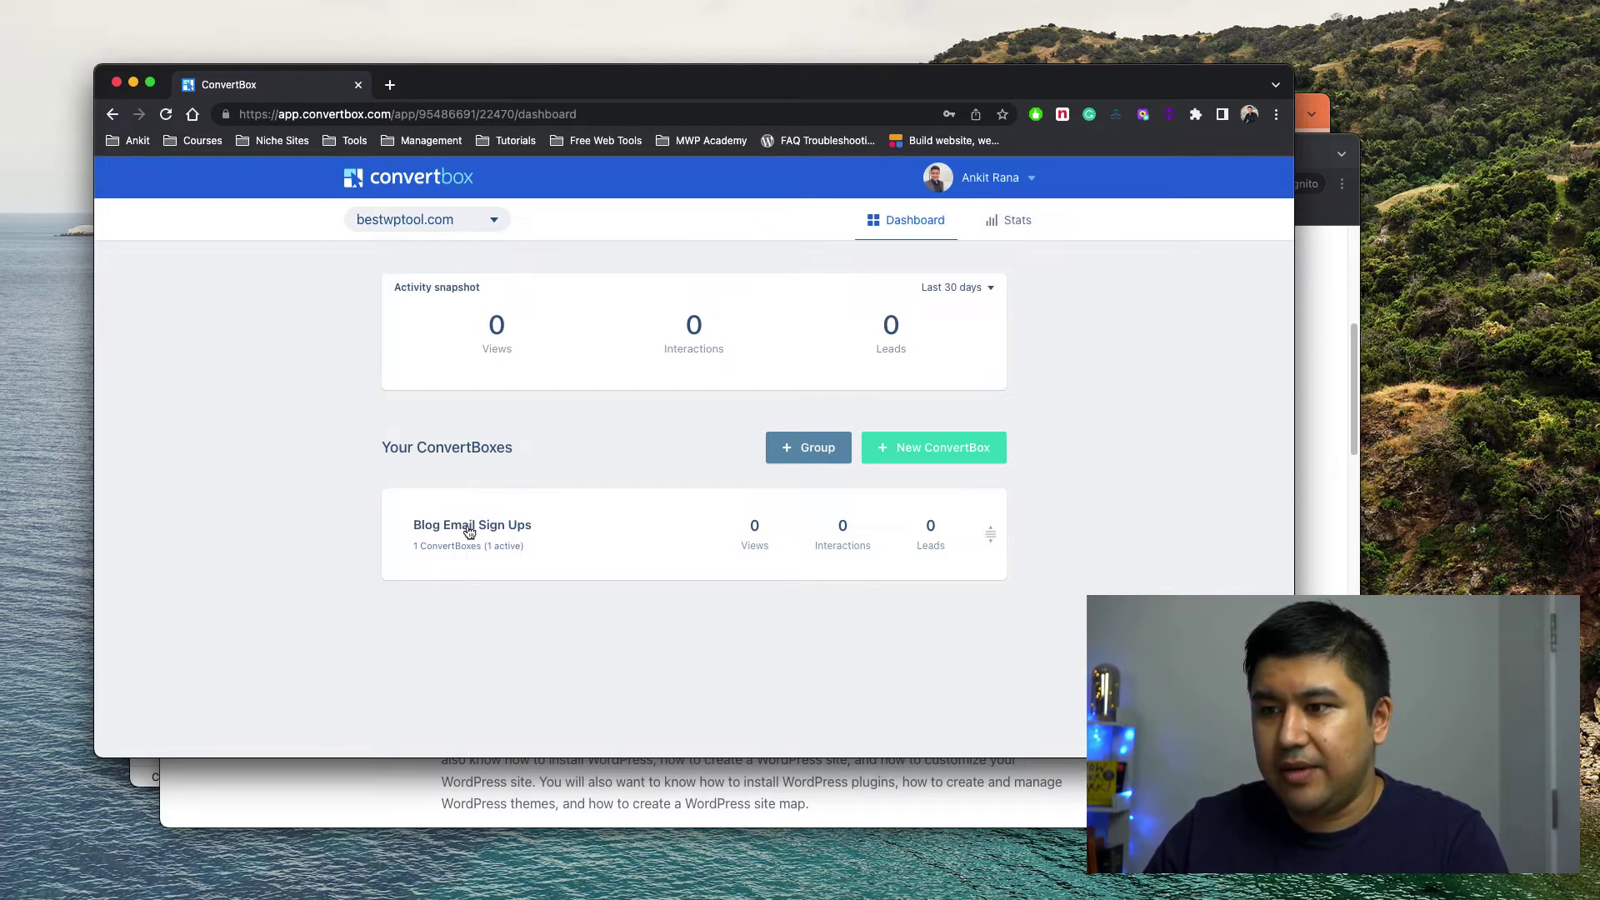
{"action": "left_click", "coordinate": [503, 534]}
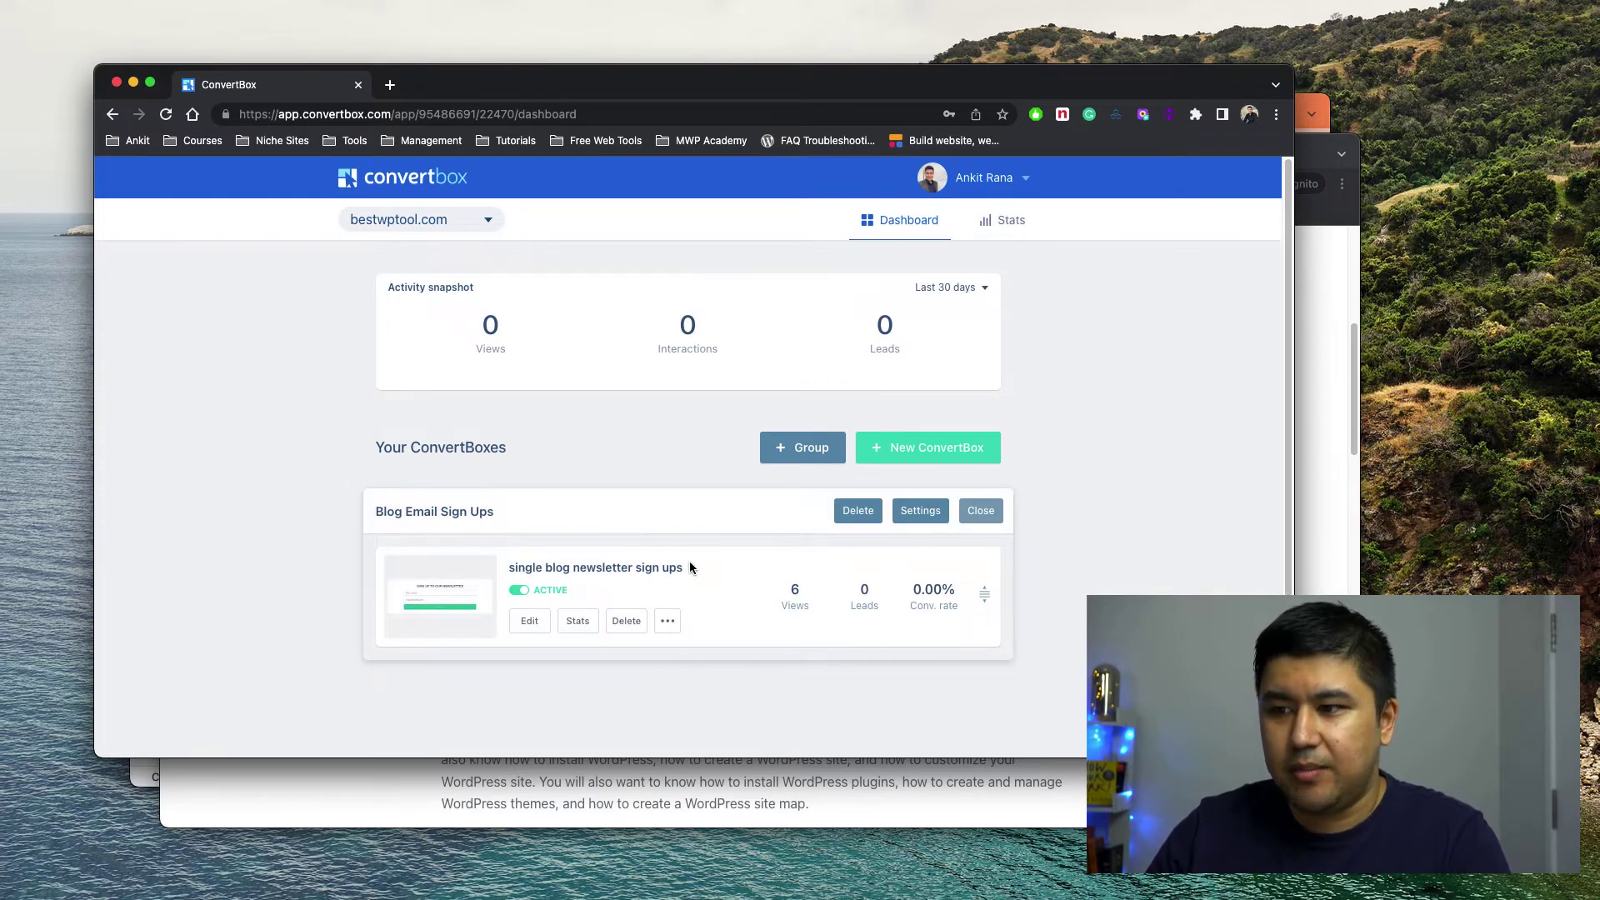
{"action": "left_click", "coordinate": [529, 621]}
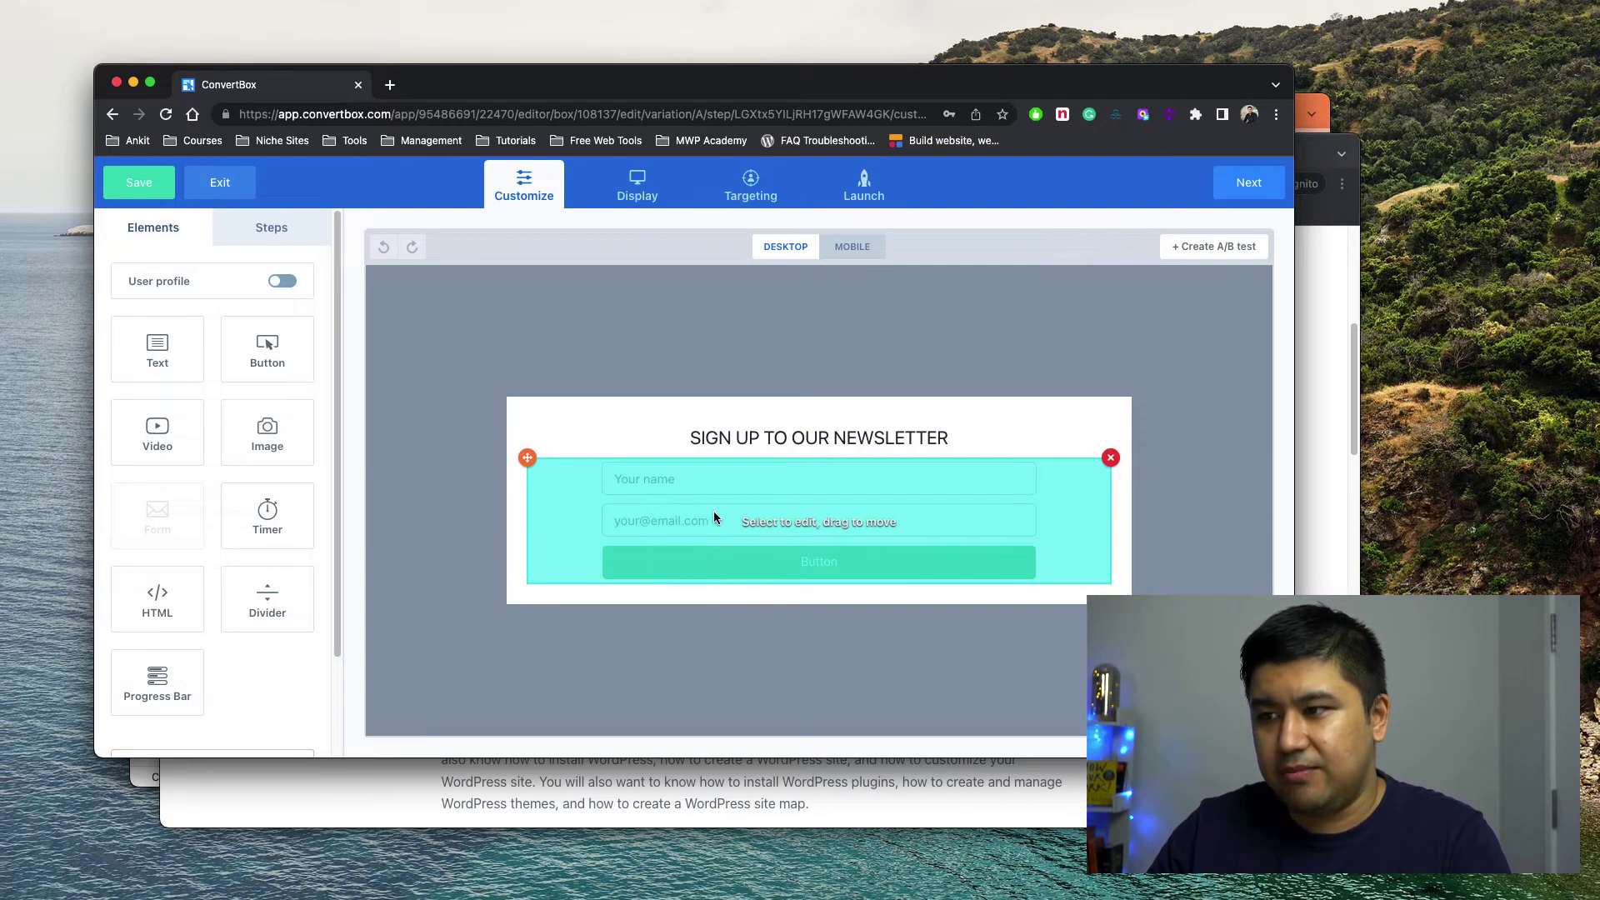
Step: Review the box's signup form, Display embed areas, Targeting and Launch settings
{"action": "left_click", "coordinate": [637, 490]}
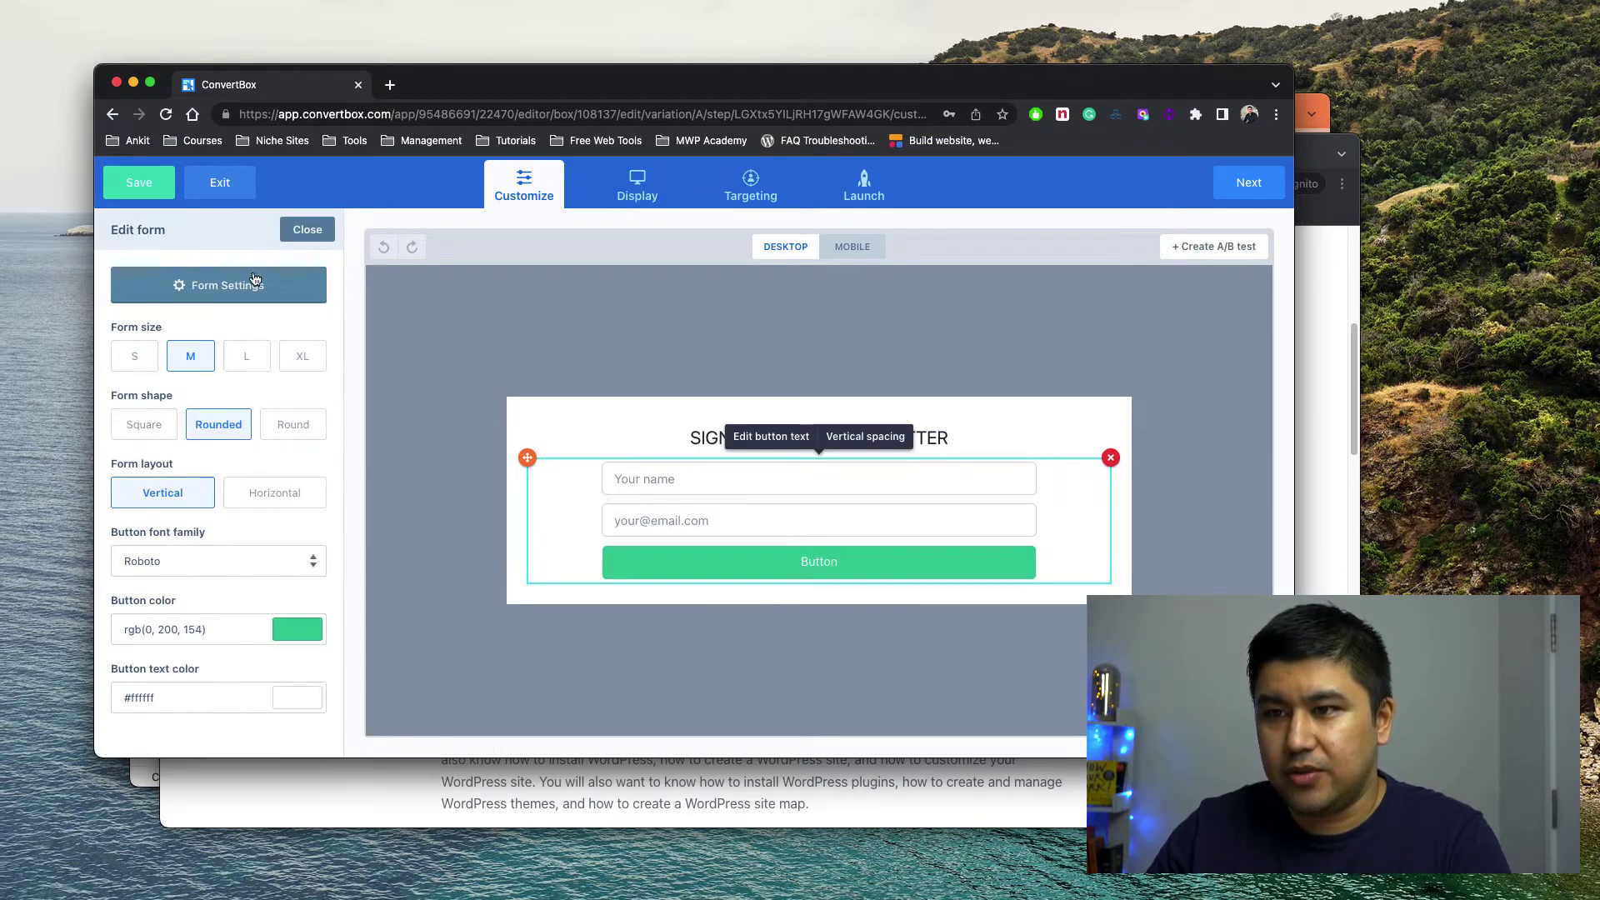
{"action": "left_click", "coordinate": [307, 230]}
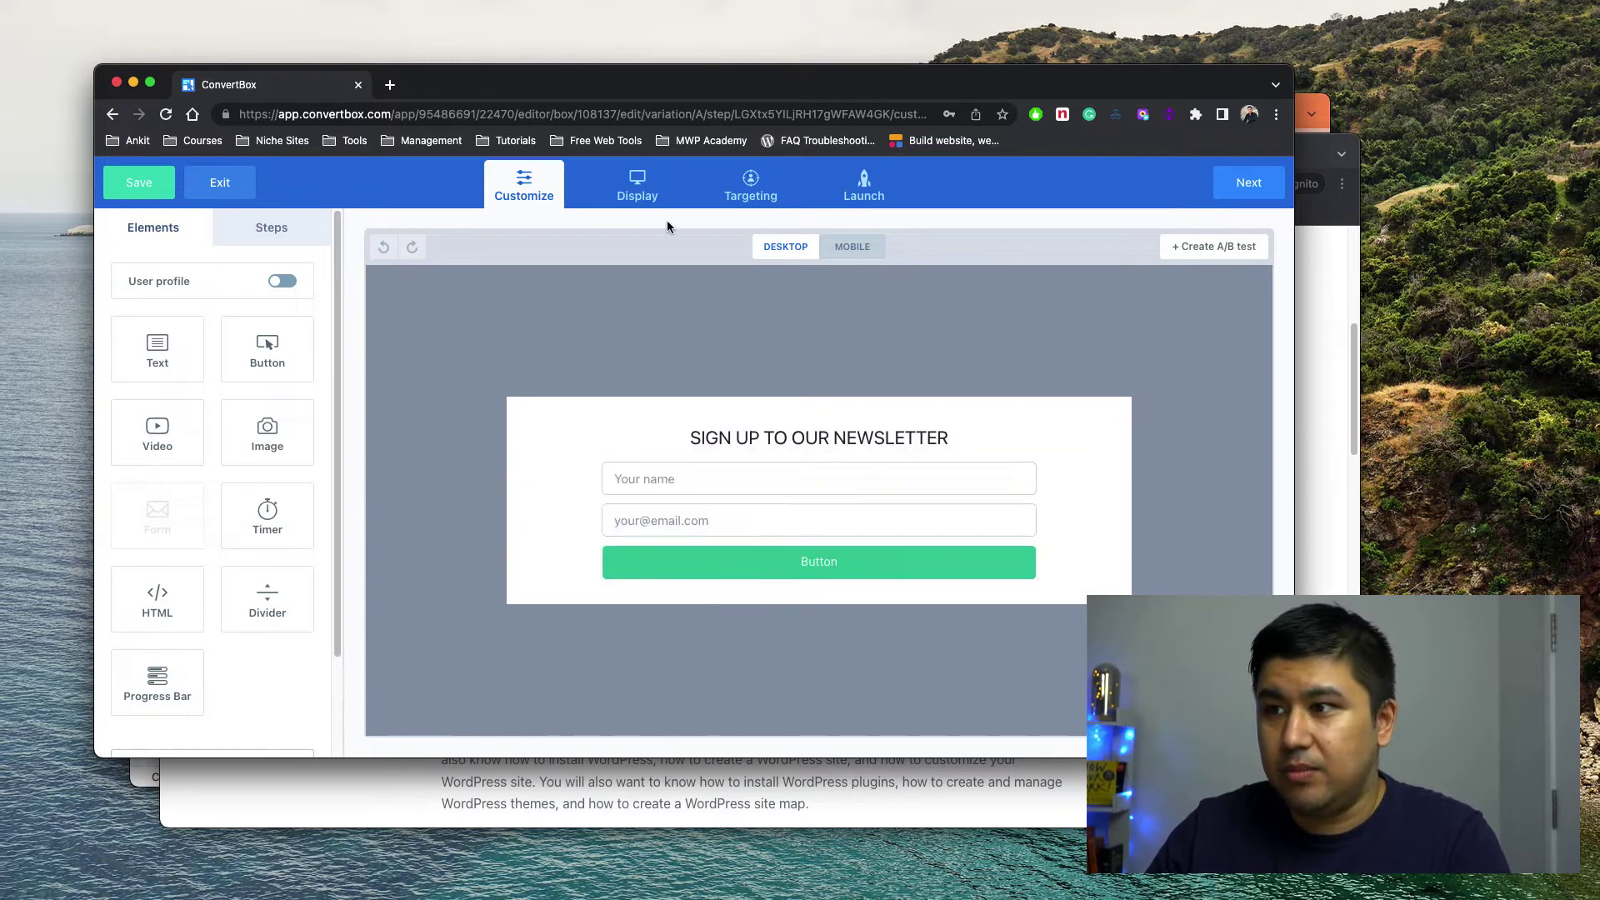
{"action": "left_click", "coordinate": [644, 198]}
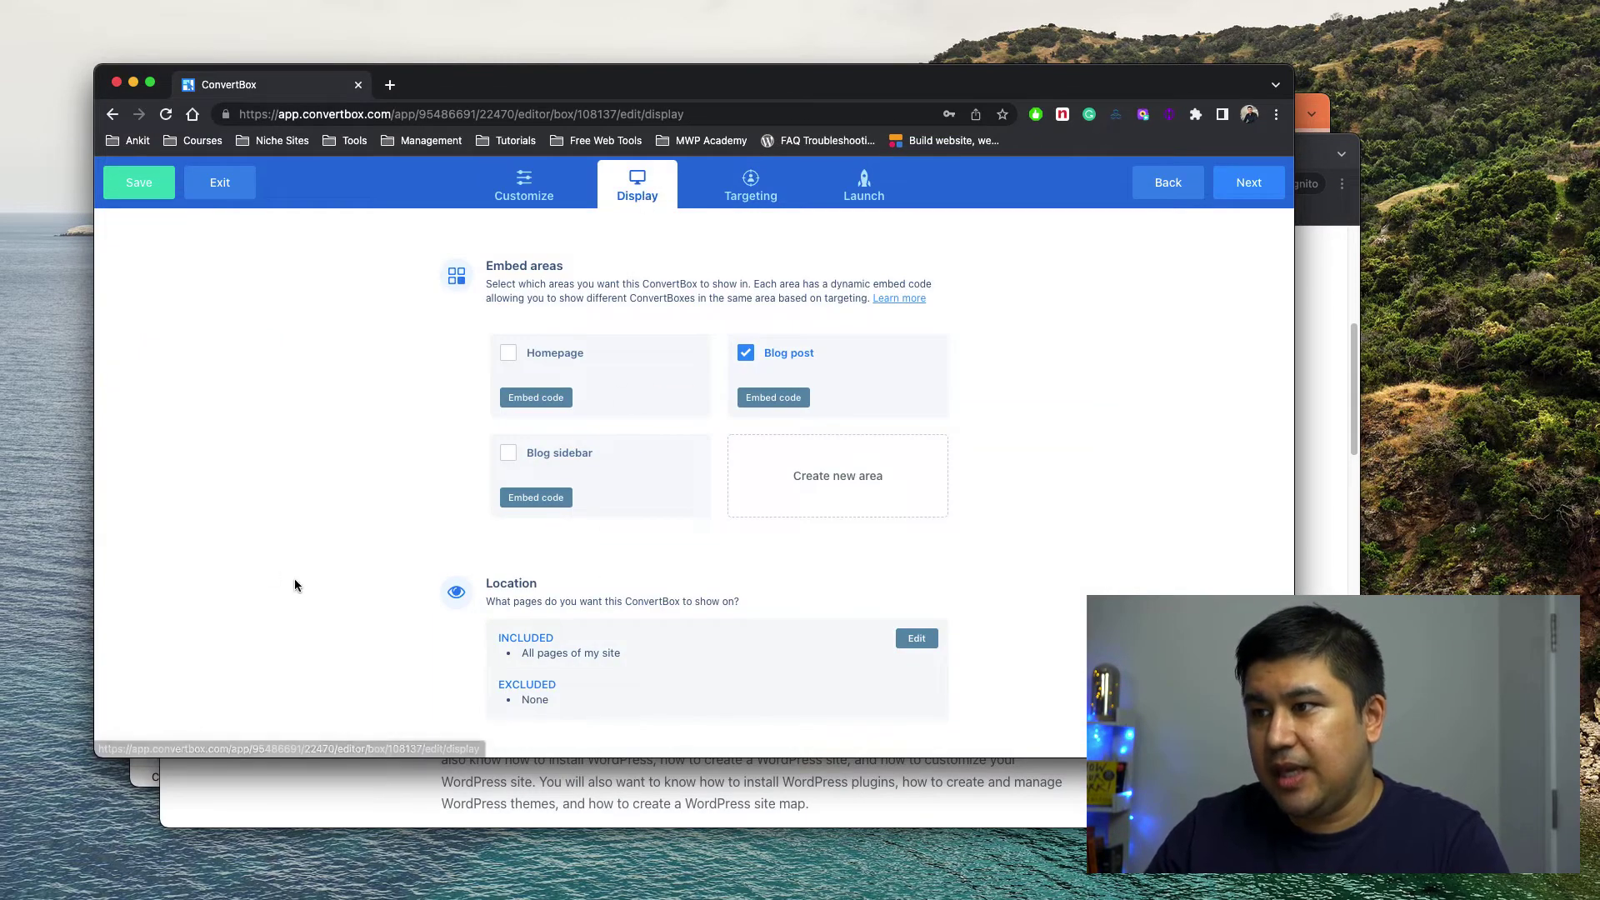
{"action": "mouse_move", "coordinate": [747, 356]}
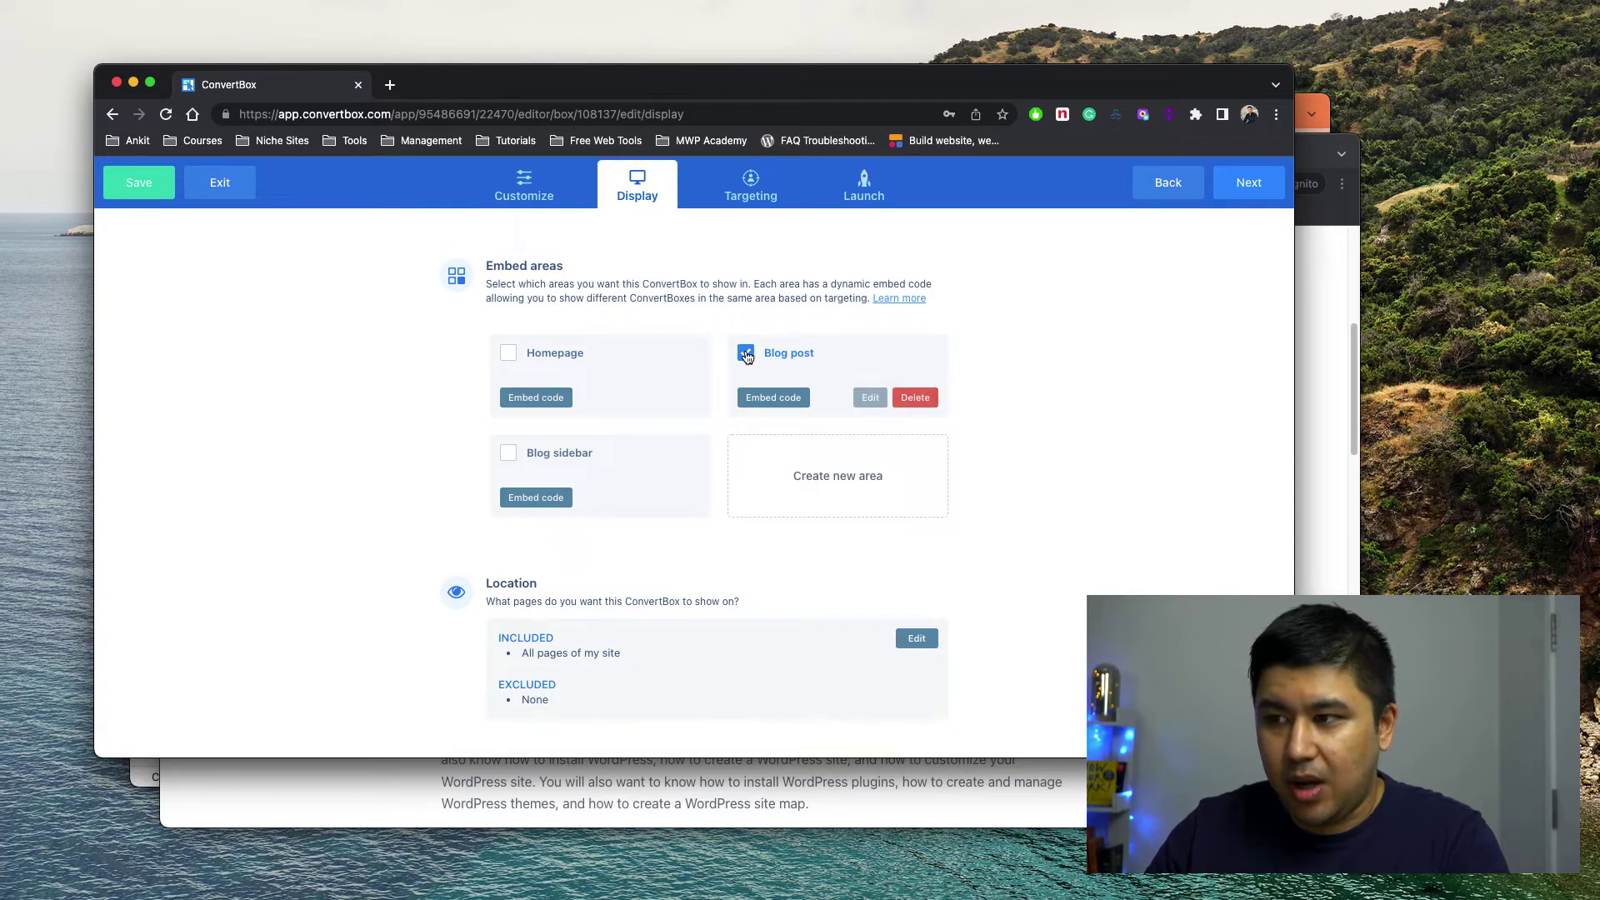
{"action": "left_click", "coordinate": [751, 185]}
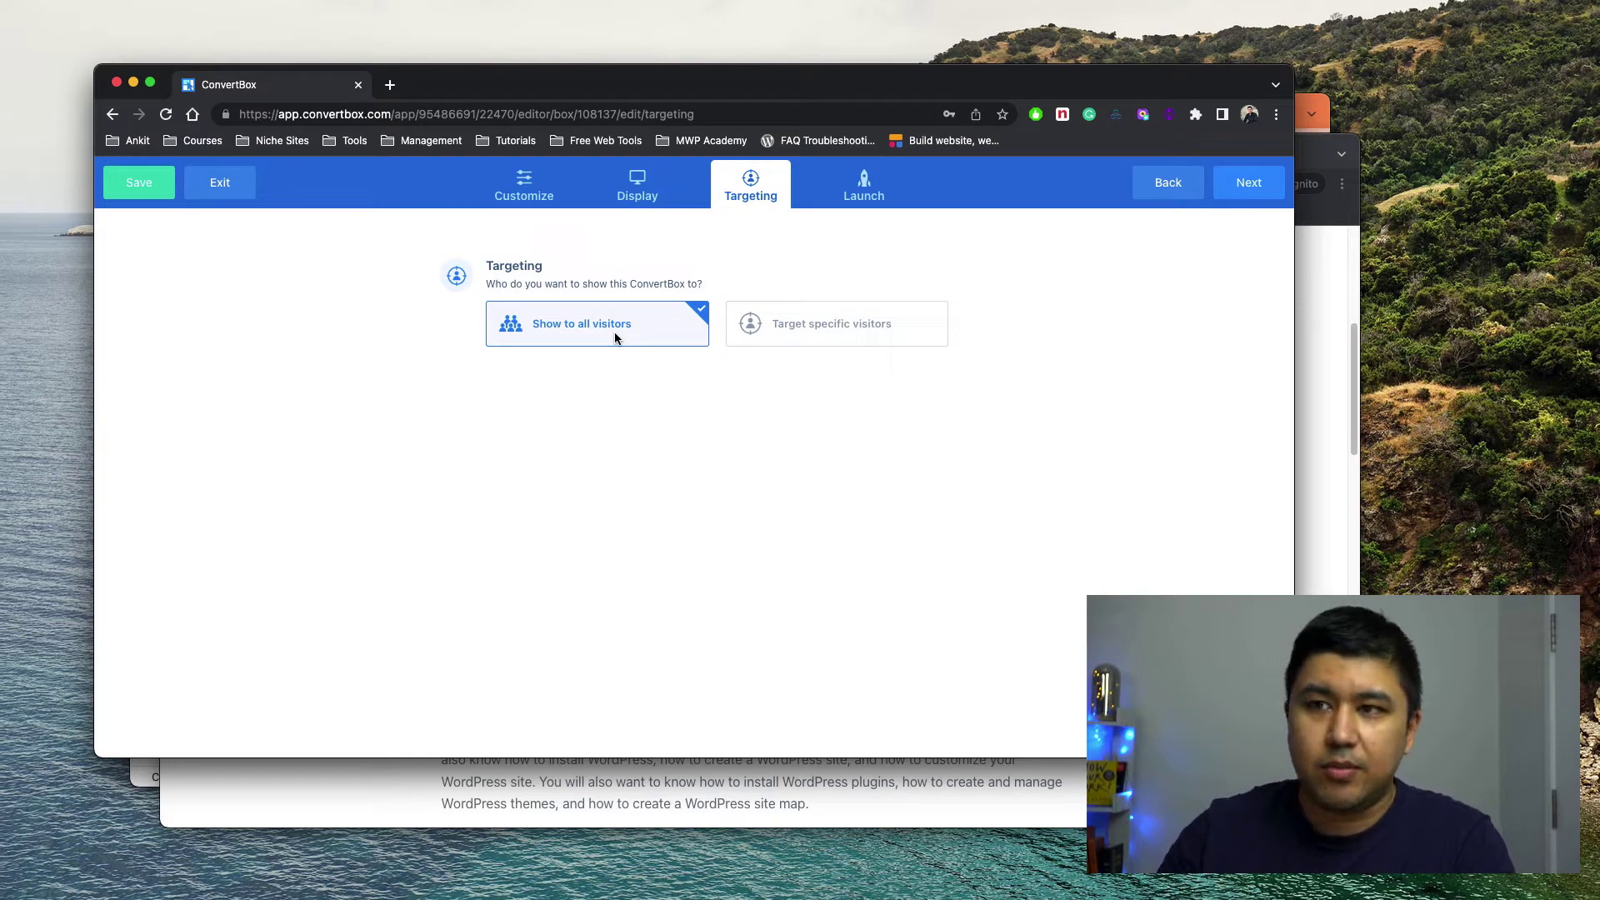
{"action": "left_click", "coordinate": [863, 187]}
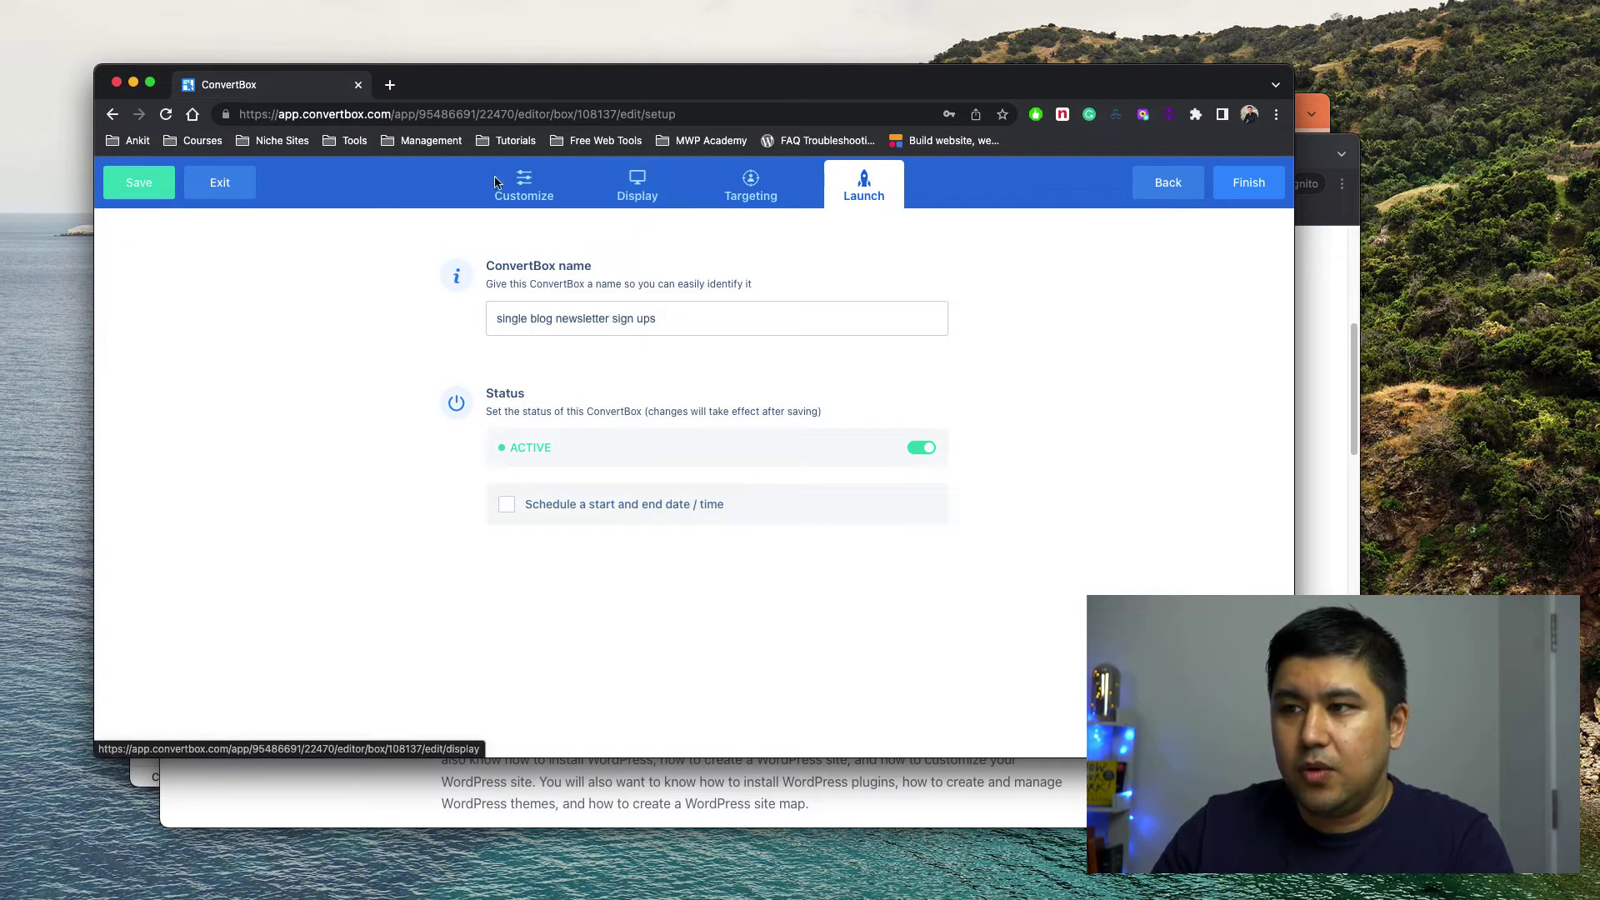
{"action": "left_click", "coordinate": [524, 185]}
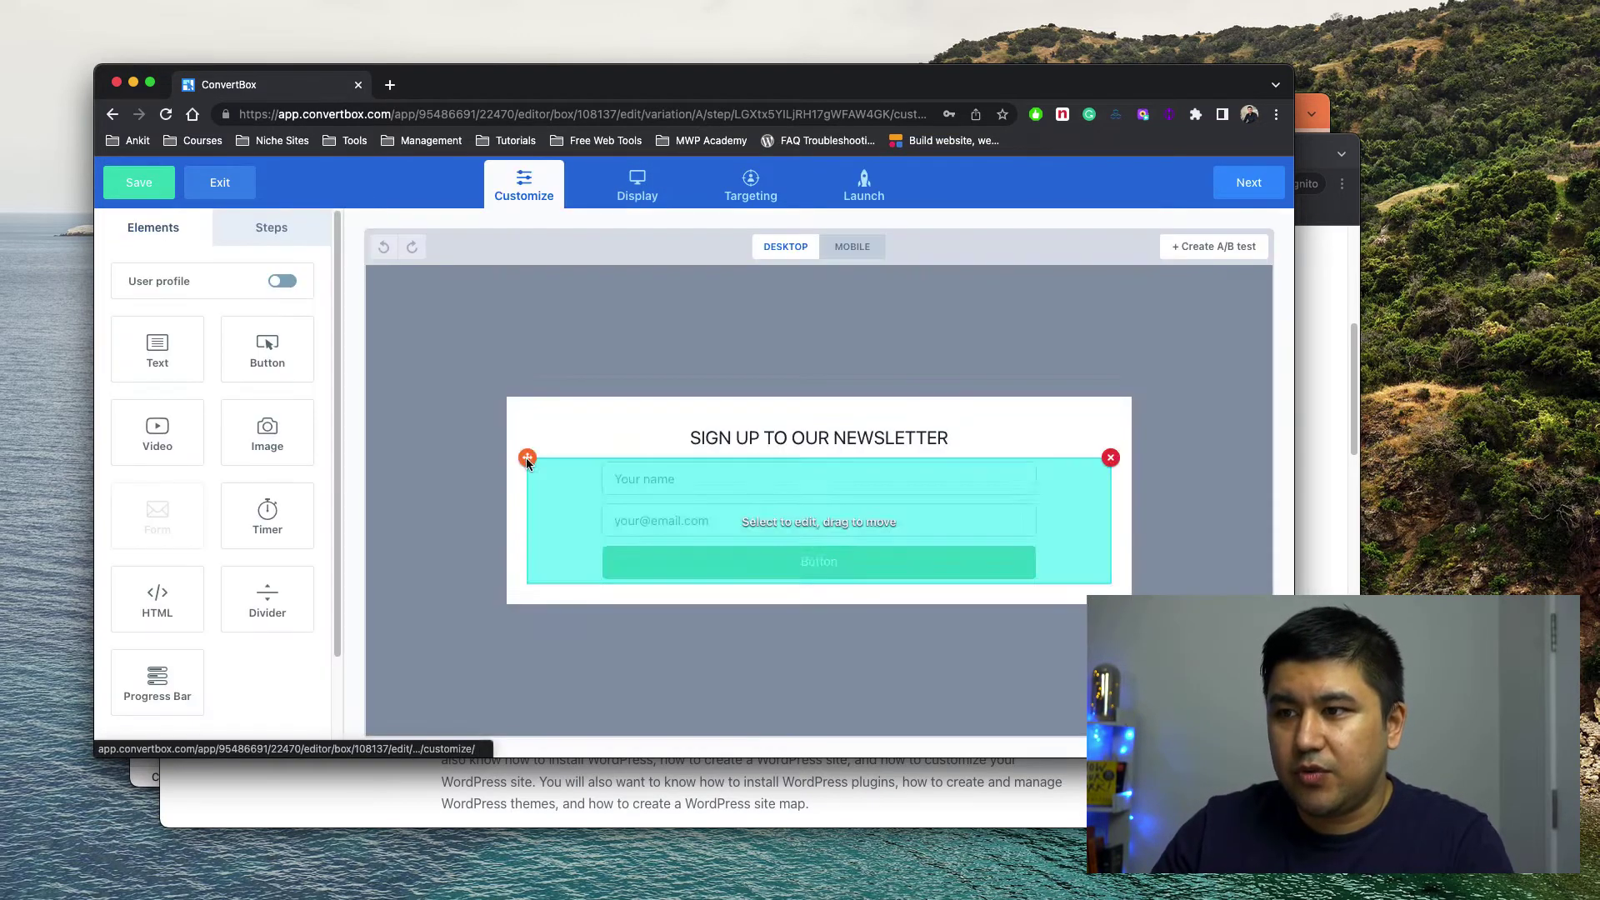
{"action": "left_click", "coordinate": [637, 185]}
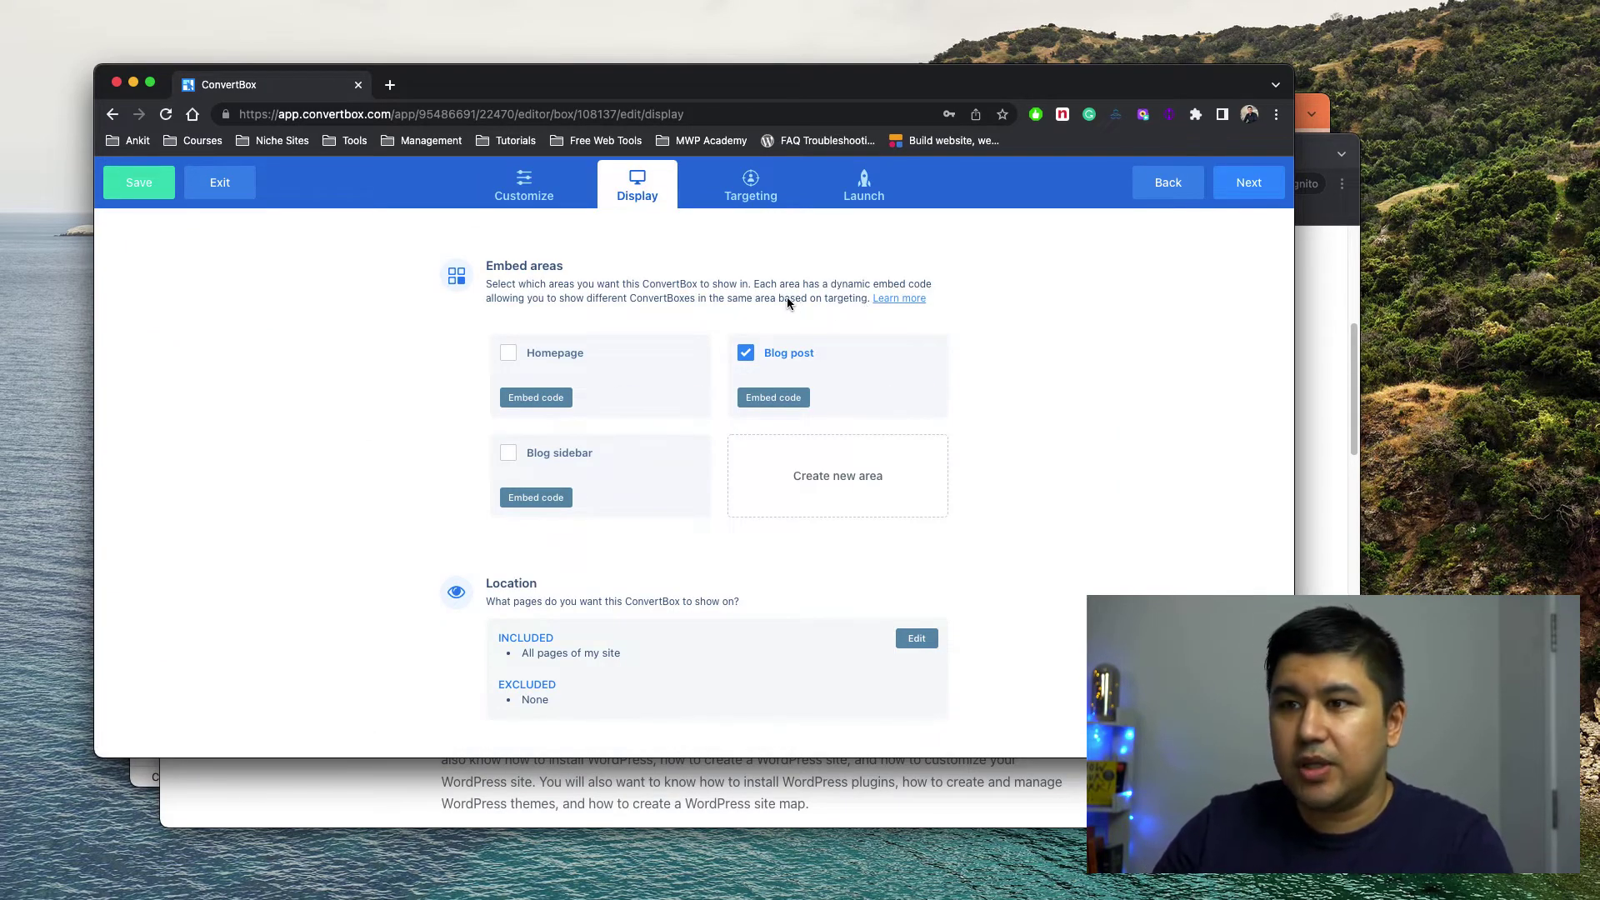
Step: Check the incognito blog and WordPress editor windows, then exit to the ConvertBox dashboard
{"action": "left_click", "coordinate": [1315, 150]}
{"action": "left_click", "coordinate": [1324, 98]}
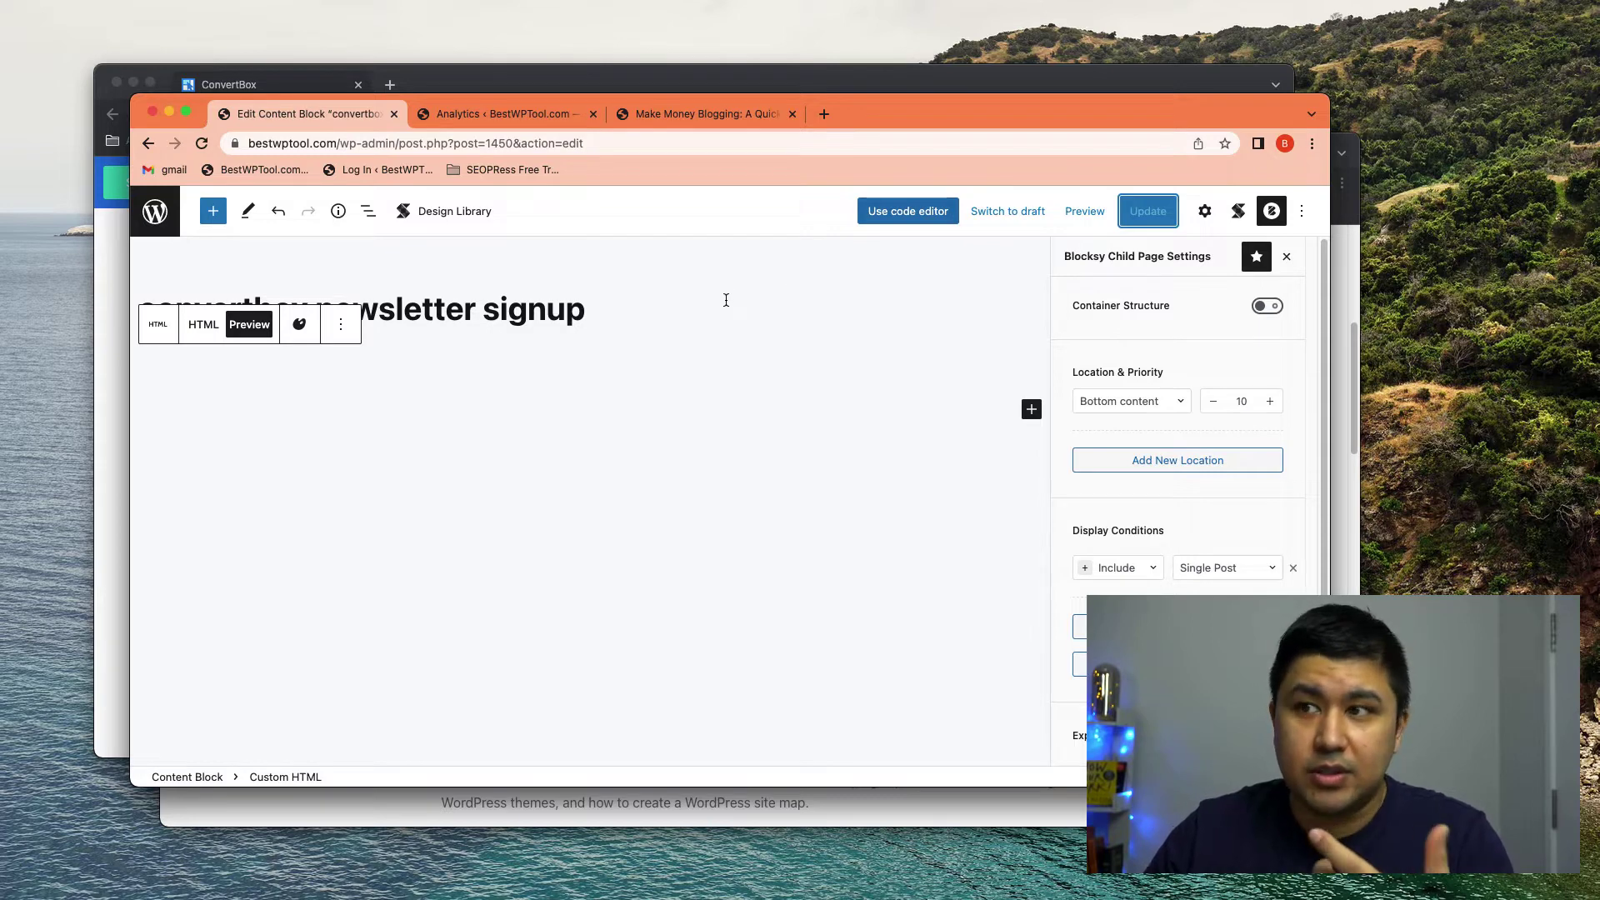
{"action": "left_click", "coordinate": [602, 82]}
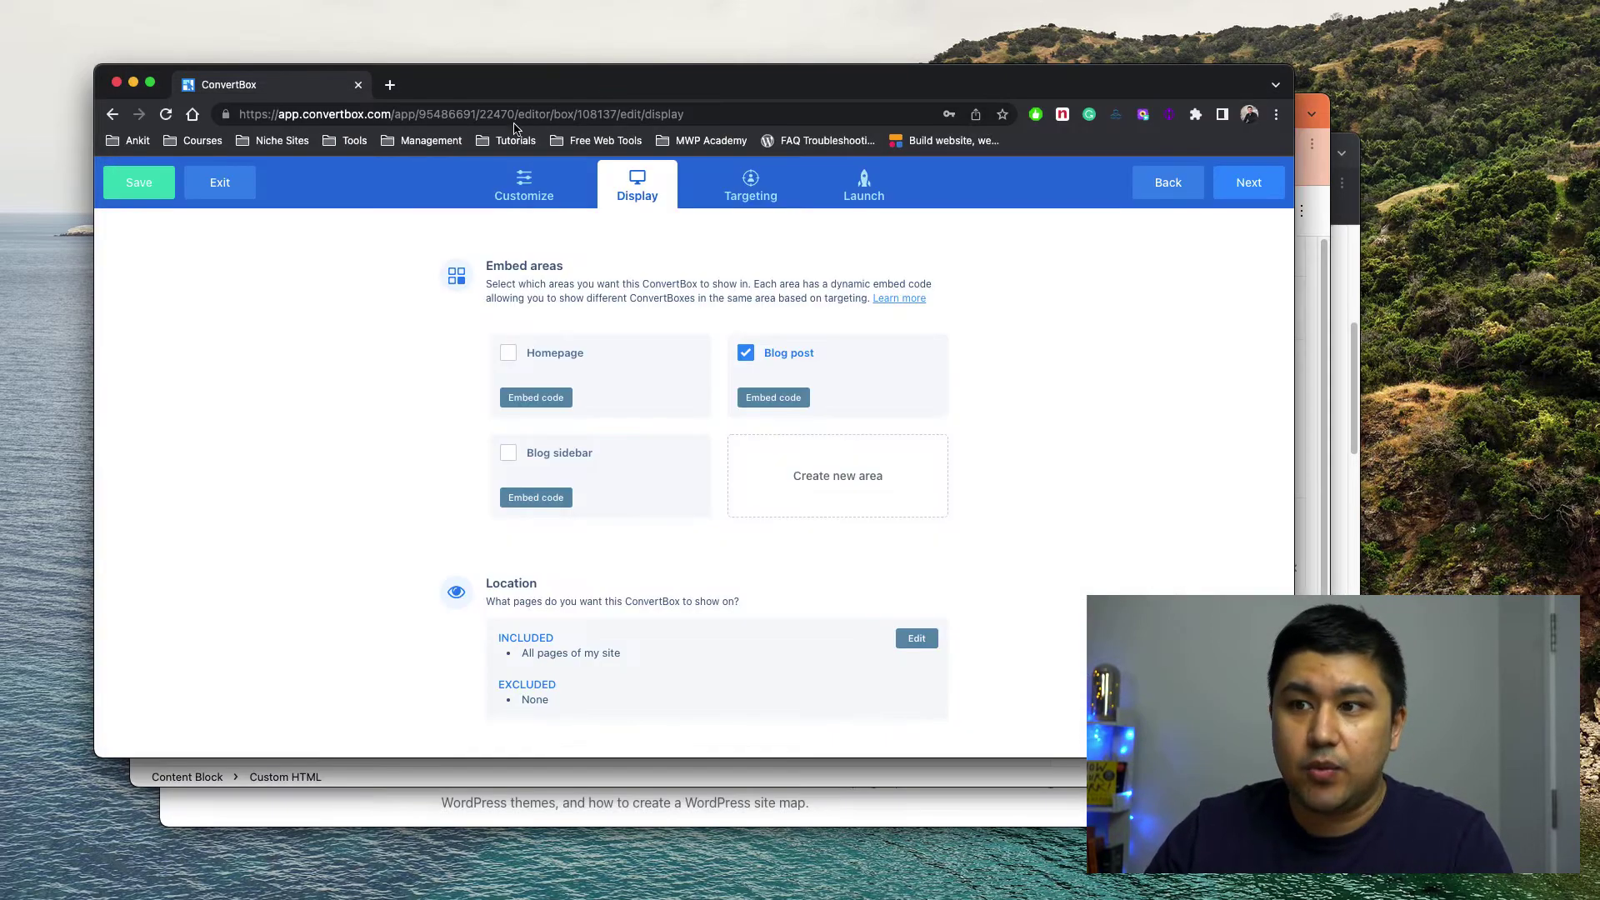
{"action": "left_click", "coordinate": [220, 182]}
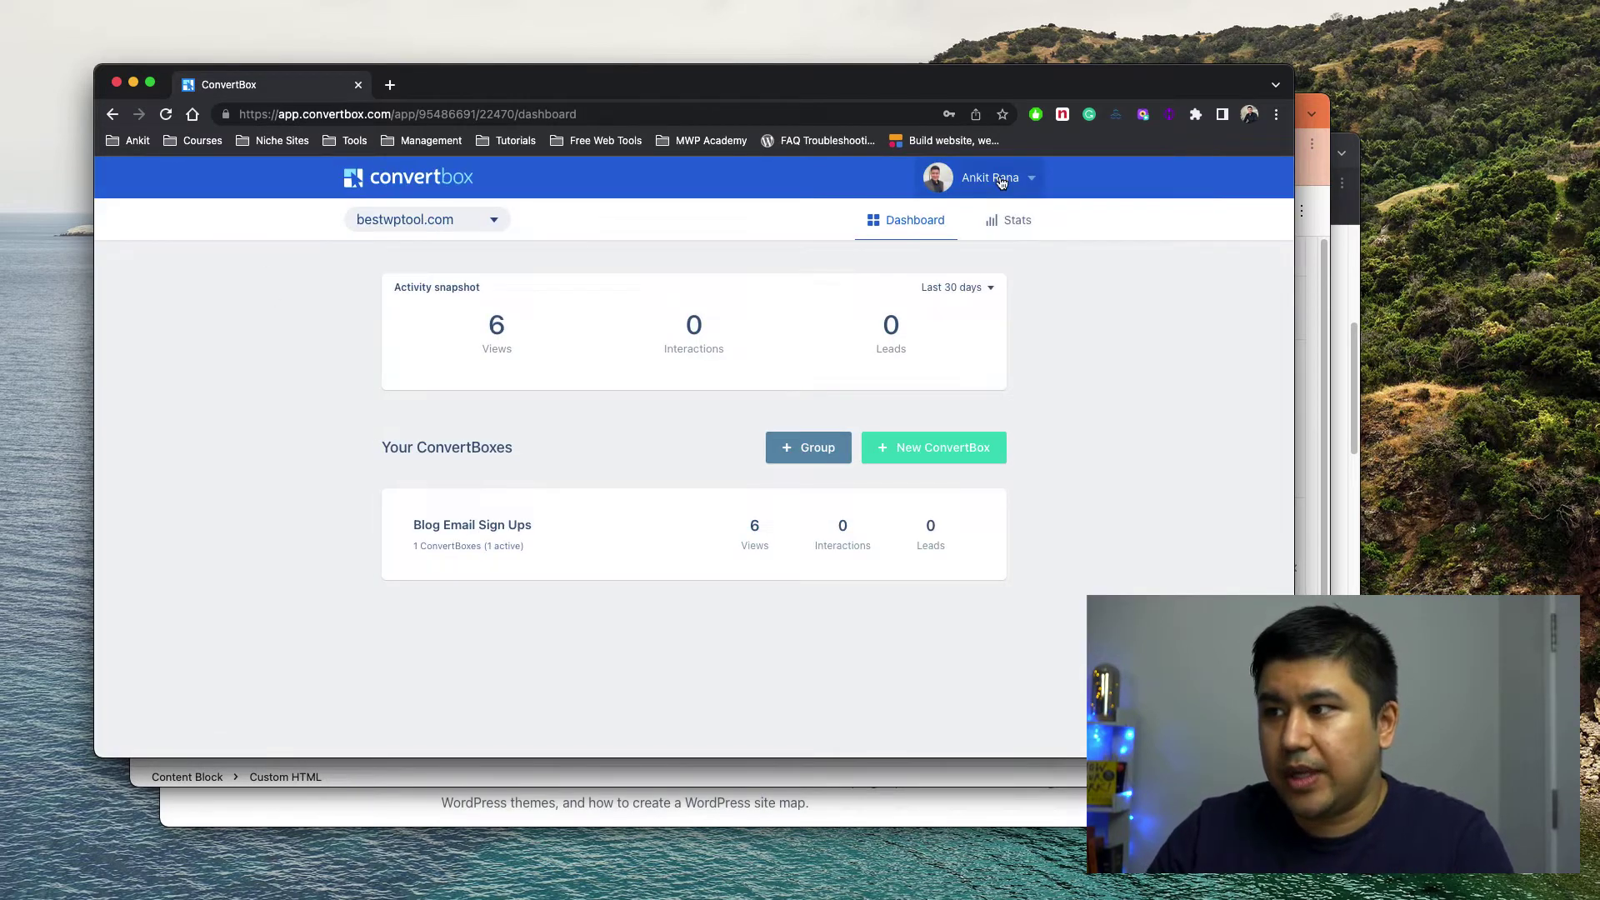
Step: View ConvertBox's Installation instructions from the account menu, then return to the WordPress editor window
{"action": "left_click", "coordinate": [992, 176]}
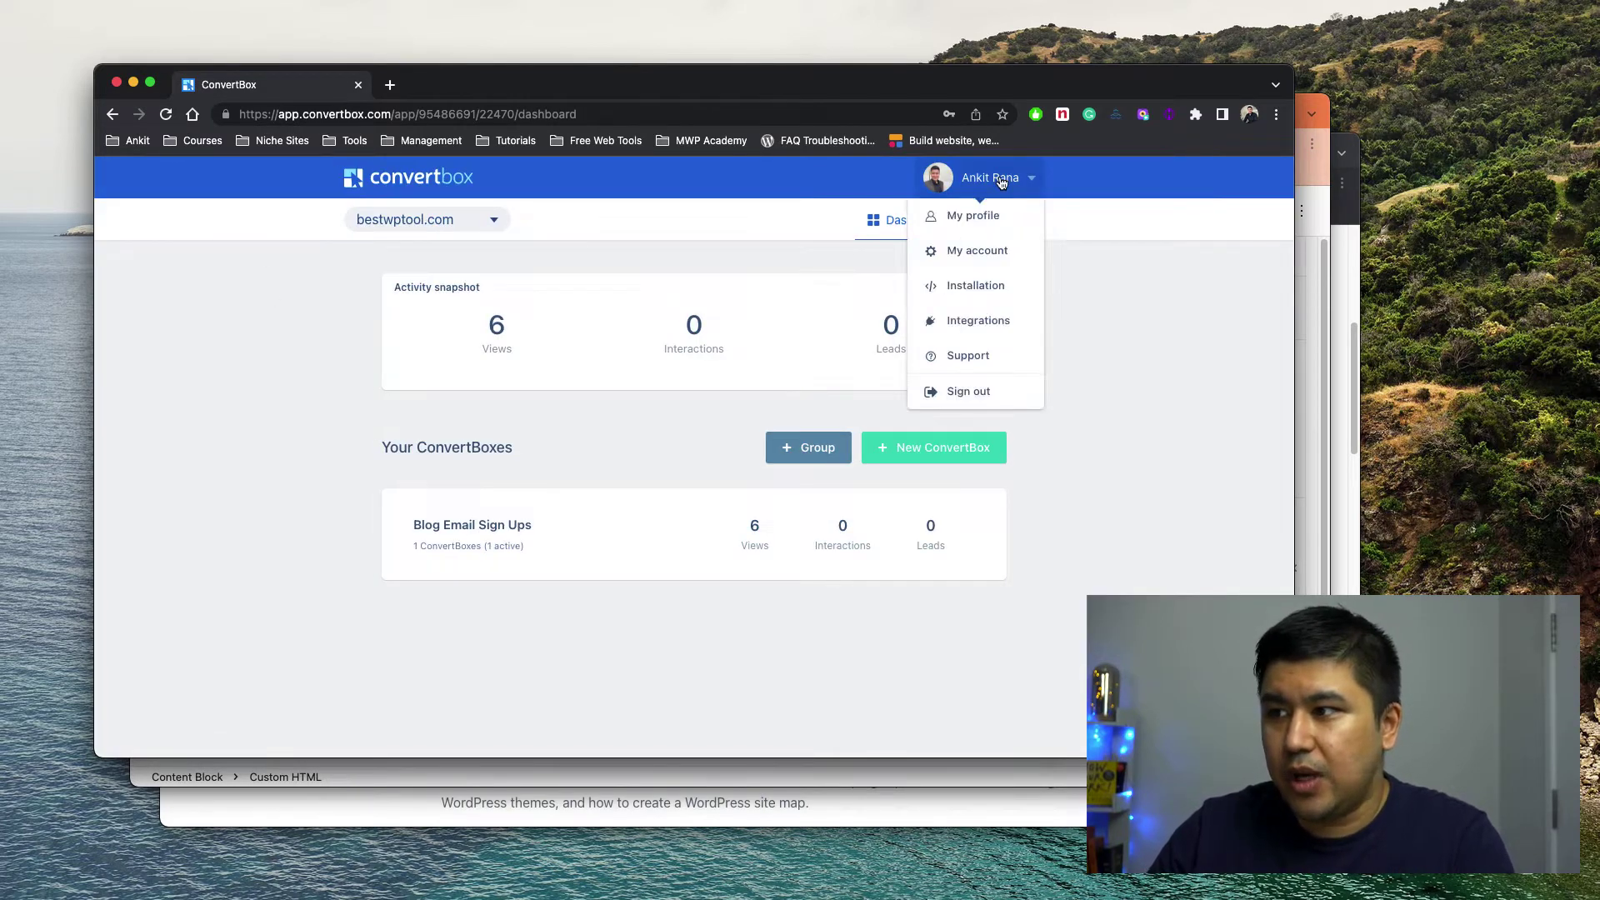
{"action": "left_click", "coordinate": [977, 285]}
{"action": "scroll", "coordinate": [583, 425], "scroll_direction": "down", "scroll_amount": 2}
{"action": "scroll", "coordinate": [622, 433], "scroll_direction": "up", "scroll_amount": 2}
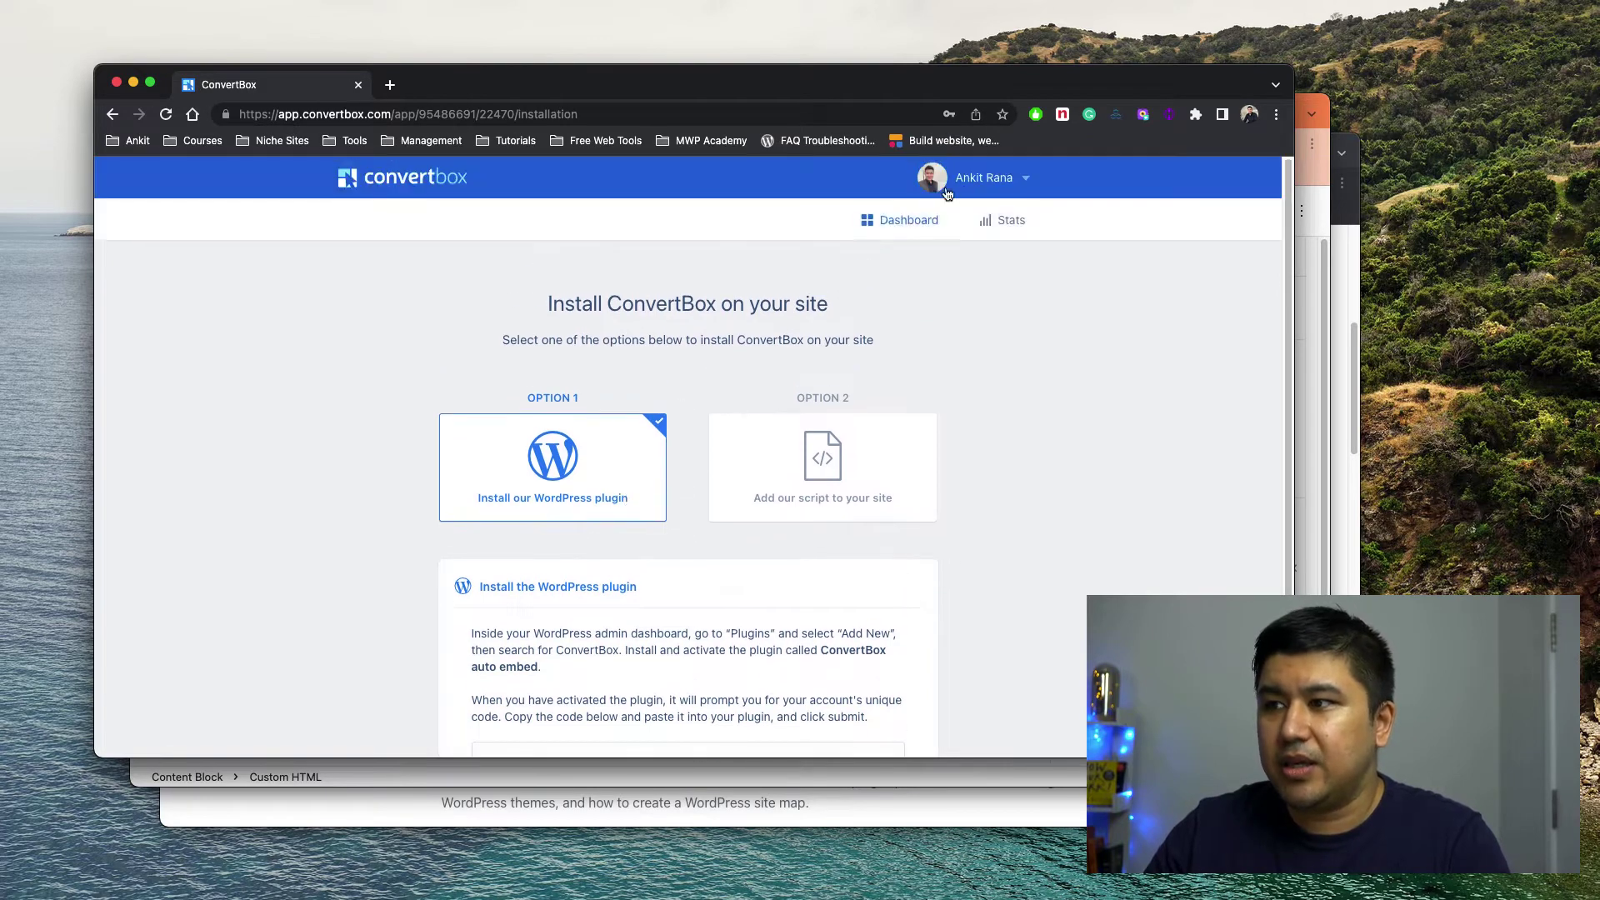
{"action": "left_click", "coordinate": [977, 179]}
{"action": "left_click", "coordinate": [214, 344]}
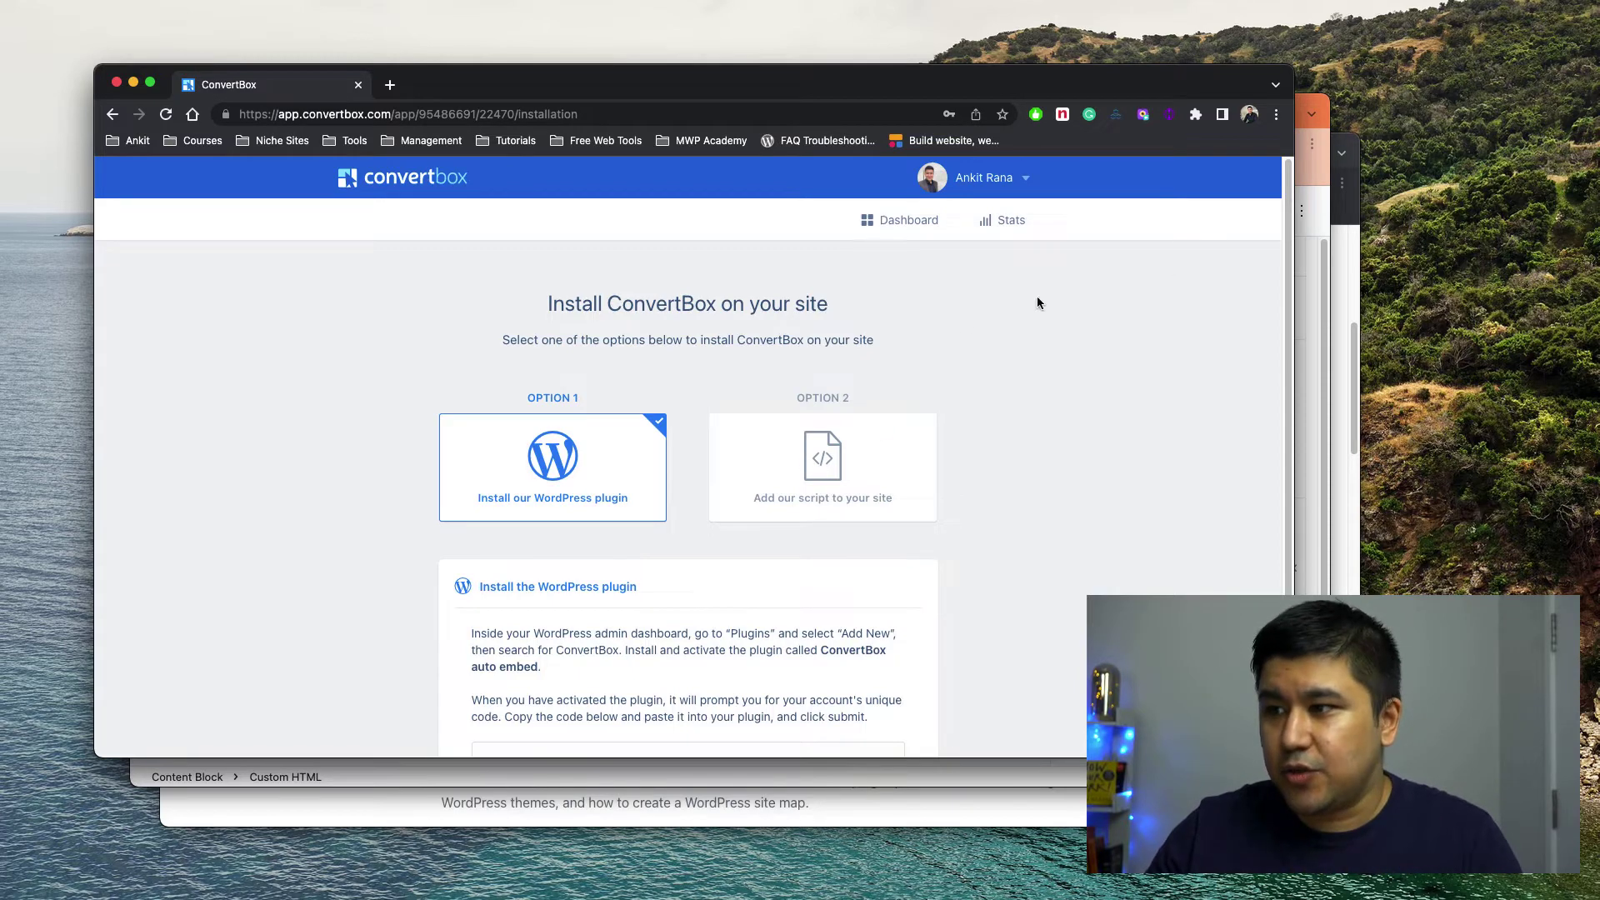
{"action": "left_click", "coordinate": [1353, 142]}
{"action": "left_click", "coordinate": [1116, 120]}
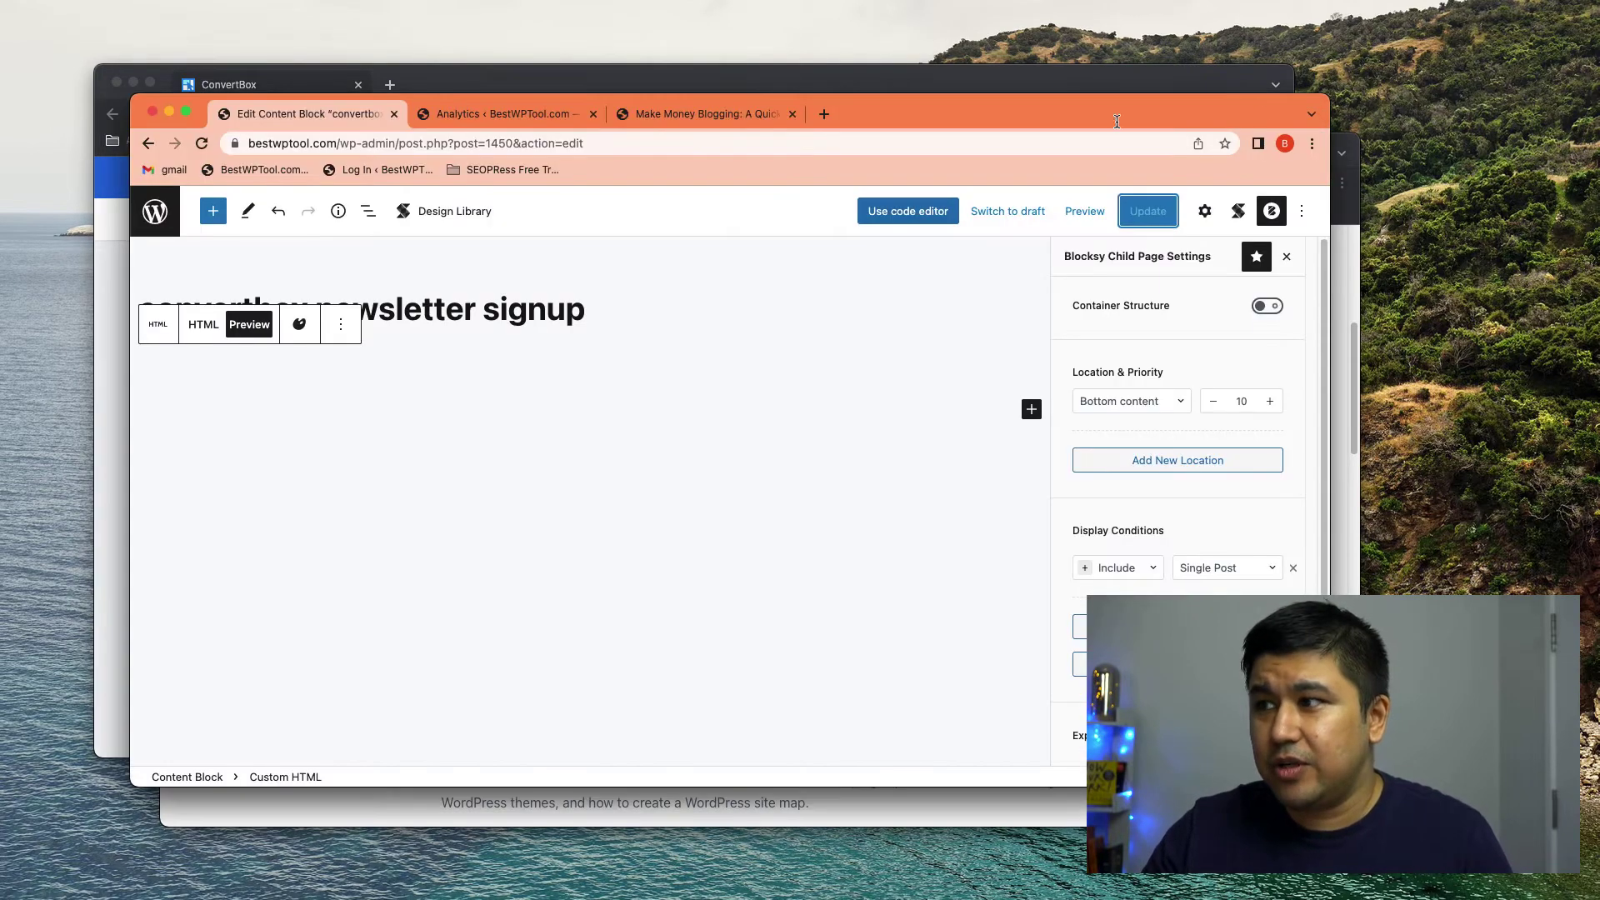
Step: Open SEO > Analytics > Custom Tracking and inspect the ConvertBox script in the BODY (FOOTER) field
{"action": "left_click", "coordinate": [510, 113]}
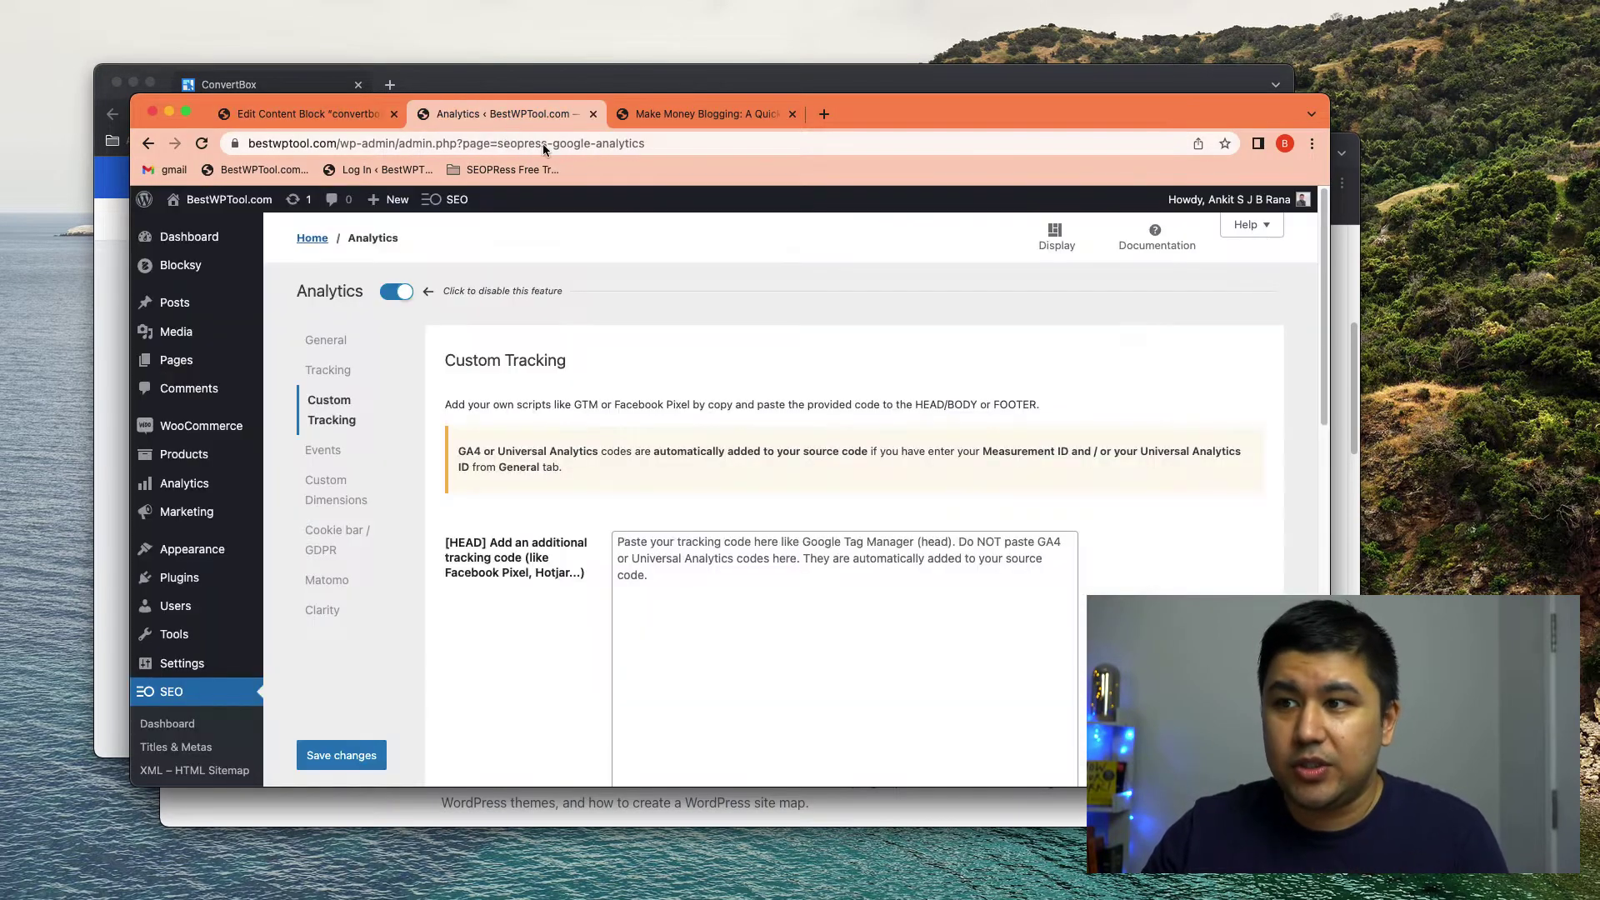
{"action": "mouse_move", "coordinate": [454, 202]}
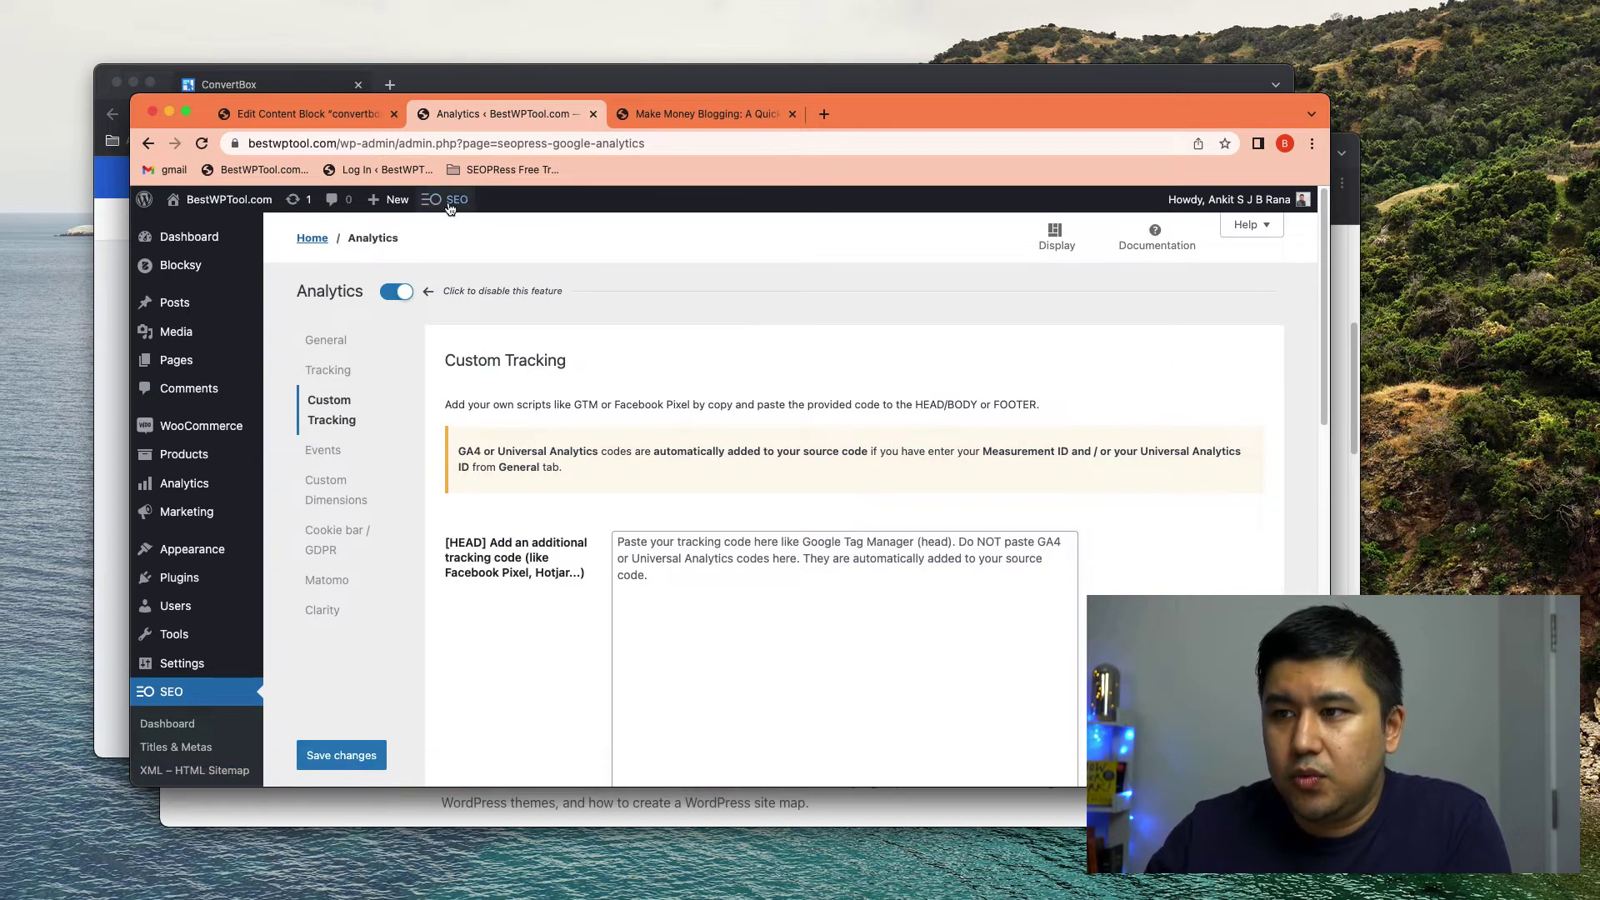
{"action": "left_click", "coordinate": [444, 297]}
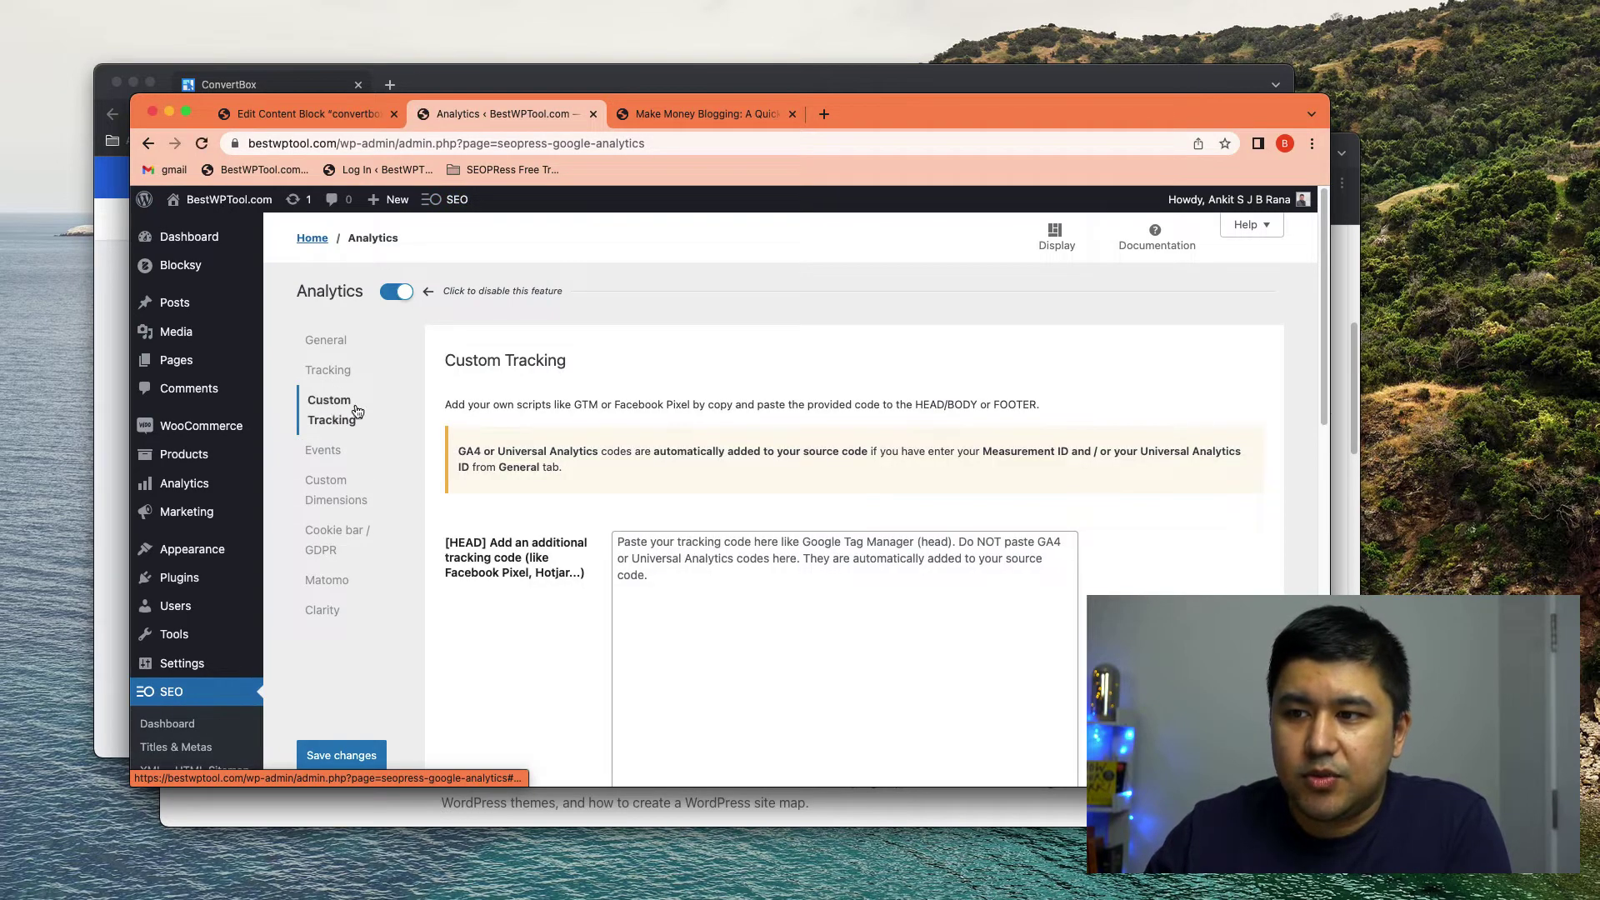
{"action": "scroll", "coordinate": [583, 437], "scroll_direction": "down", "scroll_amount": 15}
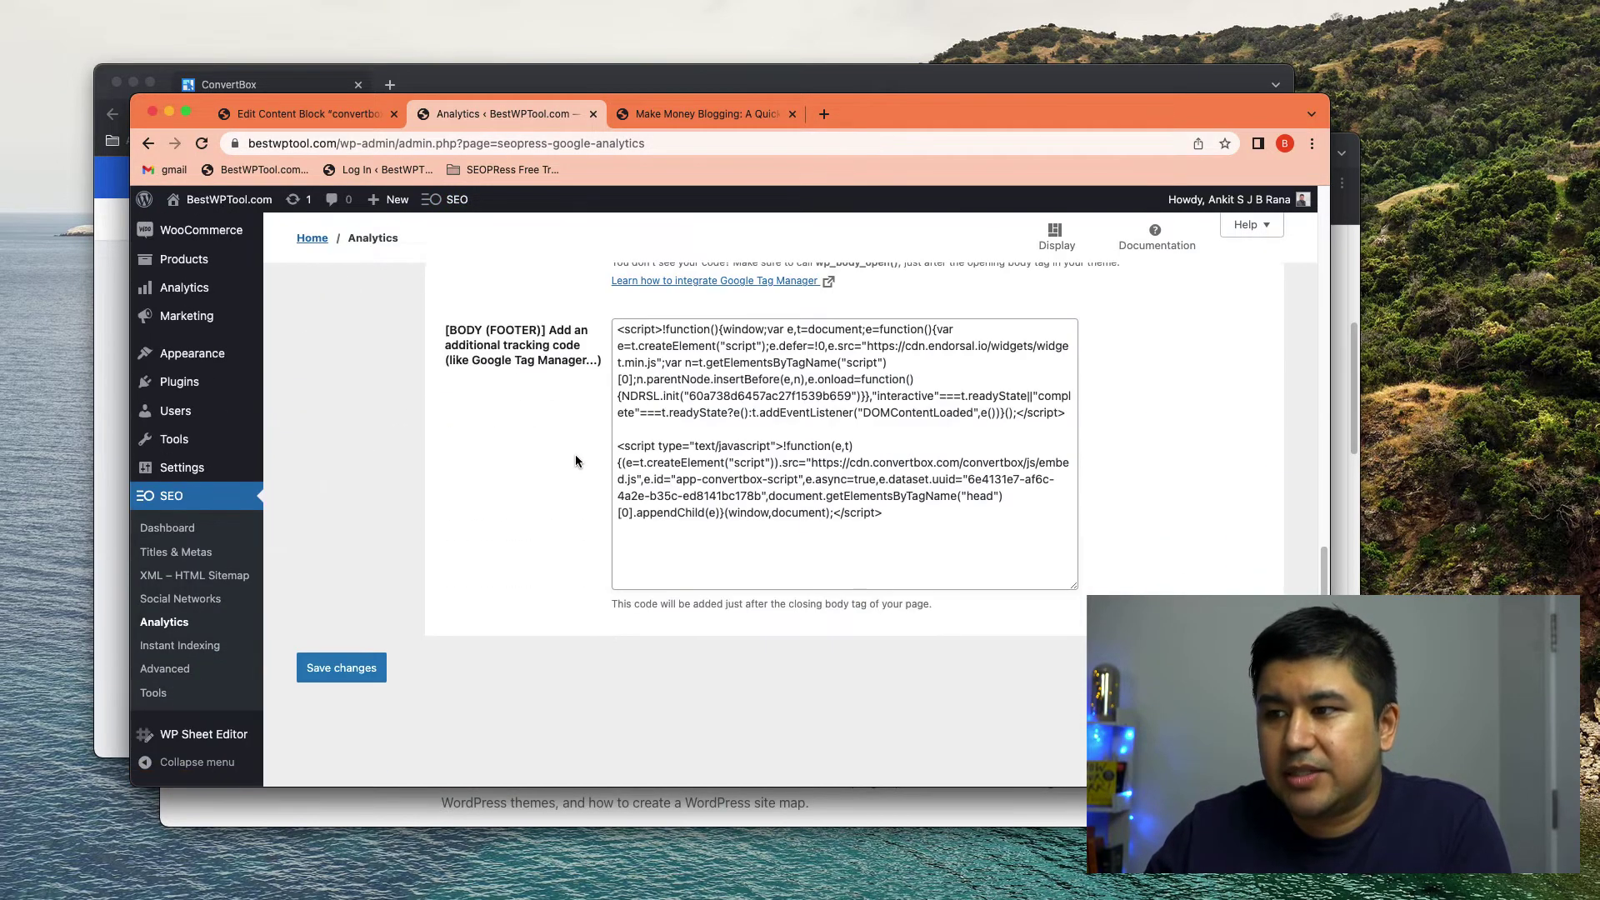
{"action": "mouse_move", "coordinate": [644, 432]}
{"action": "left_mouse_down"}
{"action": "mouse_move", "coordinate": [908, 516]}
{"action": "mouse_move", "coordinate": [618, 446]}
{"action": "left_mouse_up"}
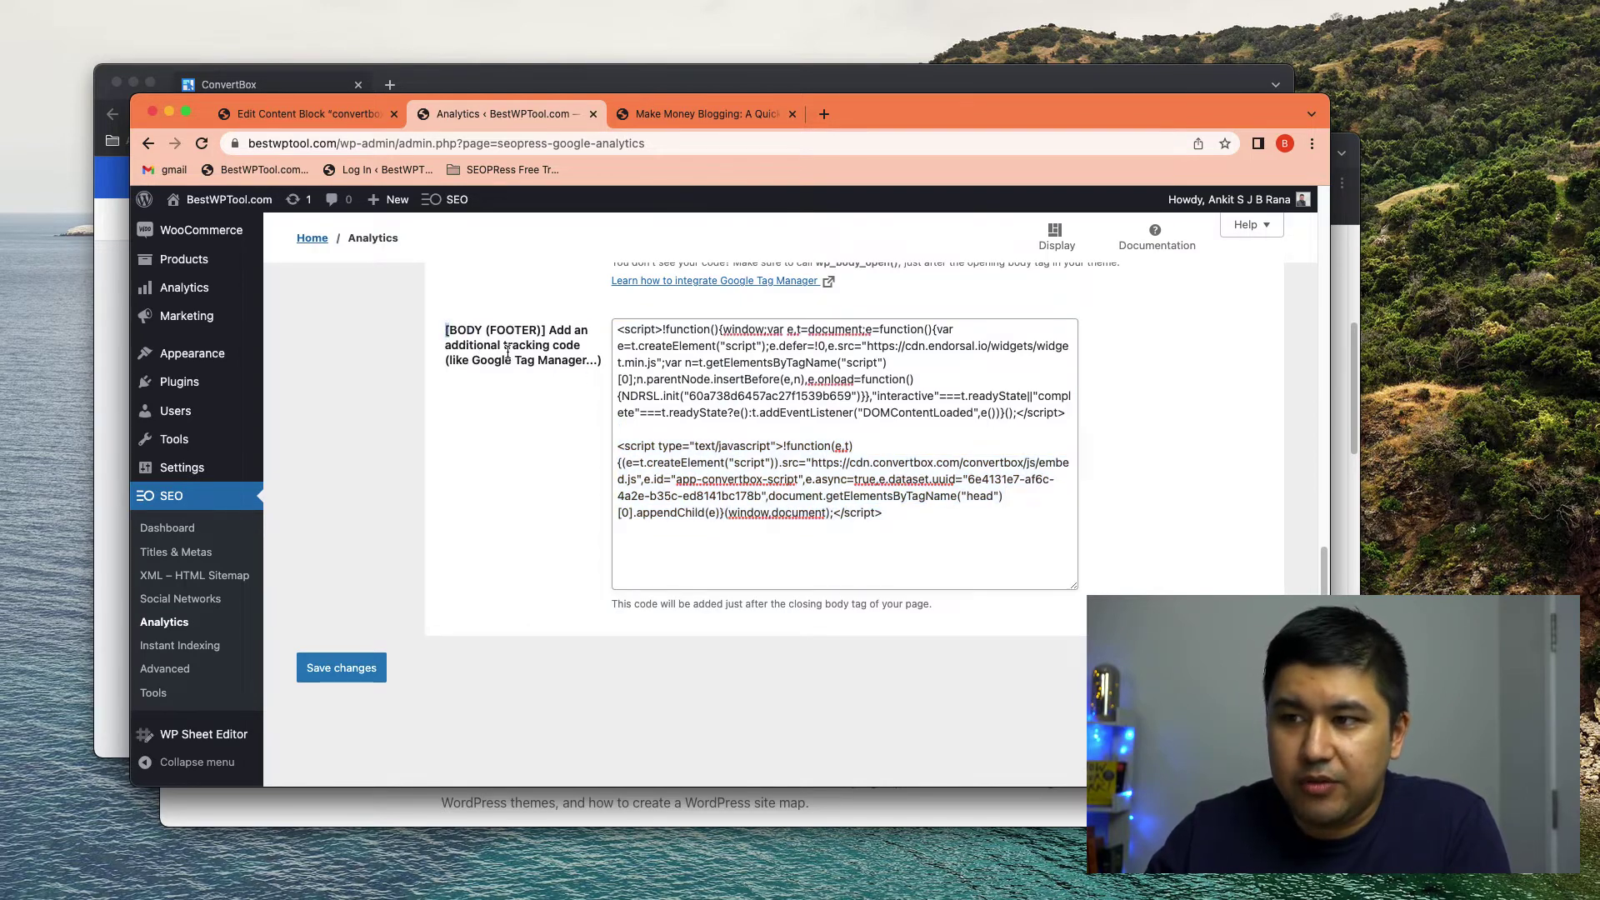
{"action": "left_click_drag", "start_coordinate": [507, 350], "coordinate": [595, 367]}
{"action": "left_click", "coordinate": [553, 545]}
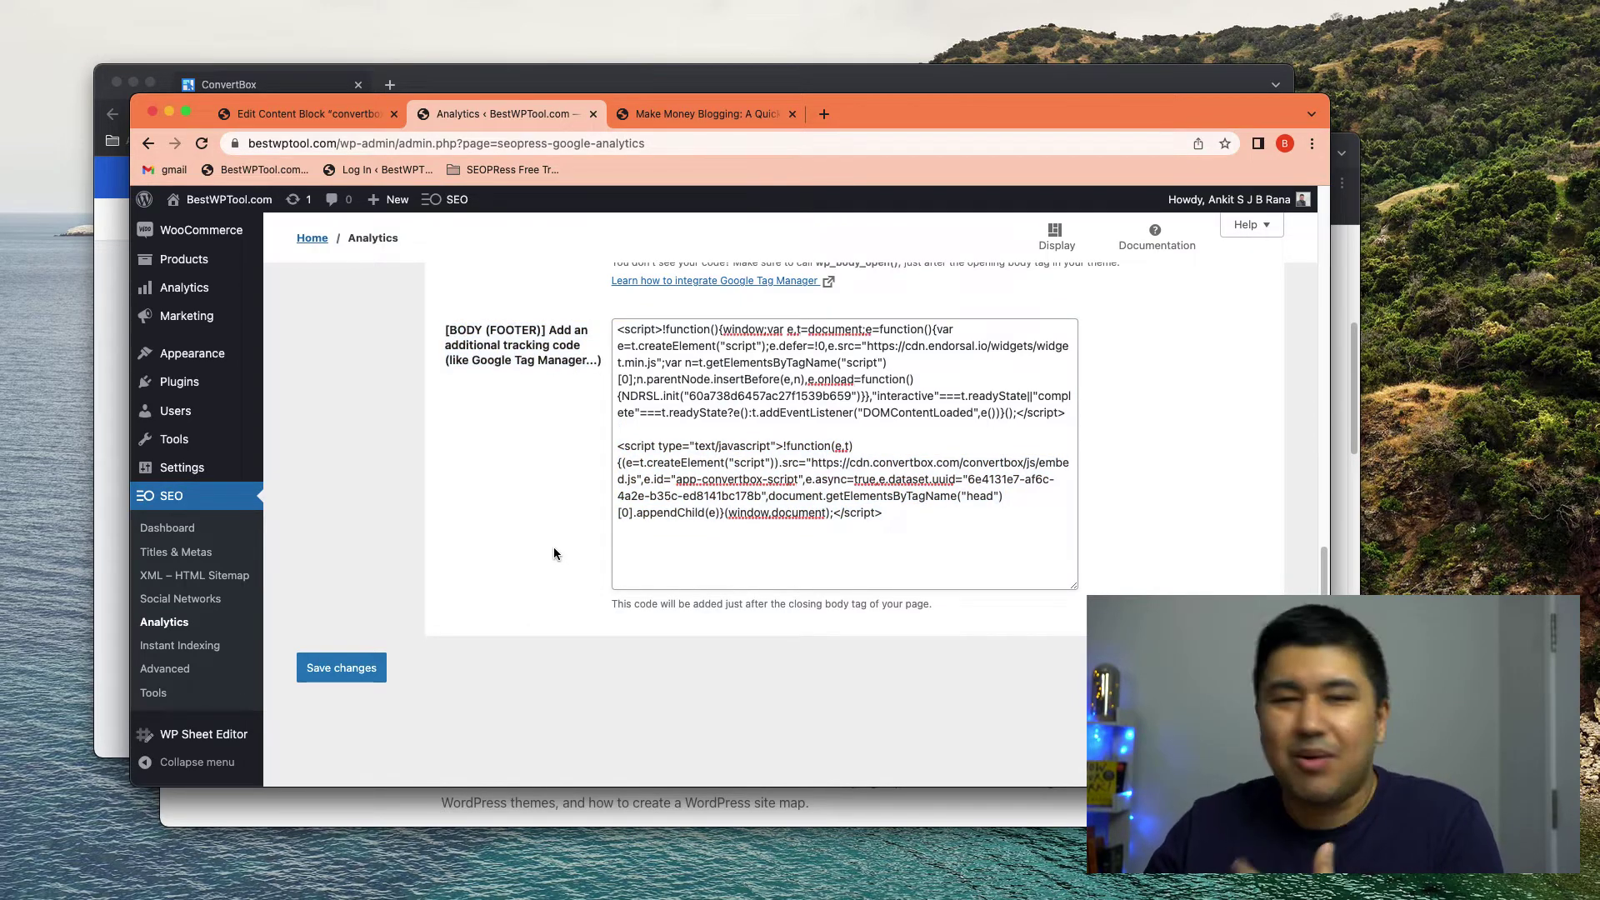
{"action": "scroll", "coordinate": [554, 548], "scroll_direction": "up", "scroll_amount": 10}
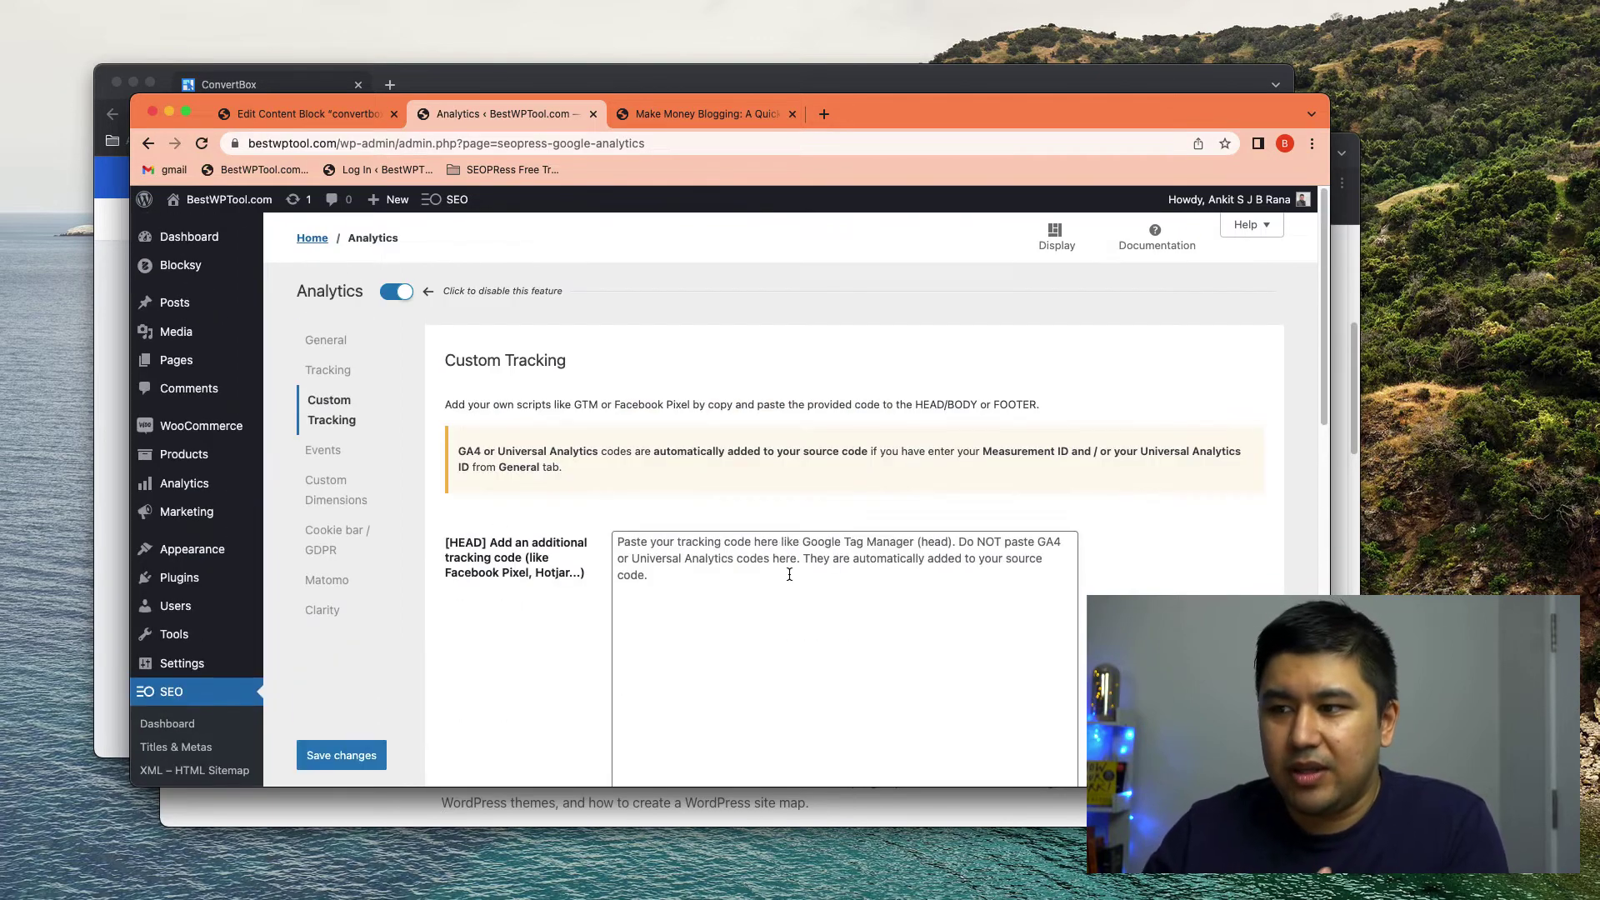
{"action": "scroll", "coordinate": [789, 574], "scroll_direction": "down", "scroll_amount": 10}
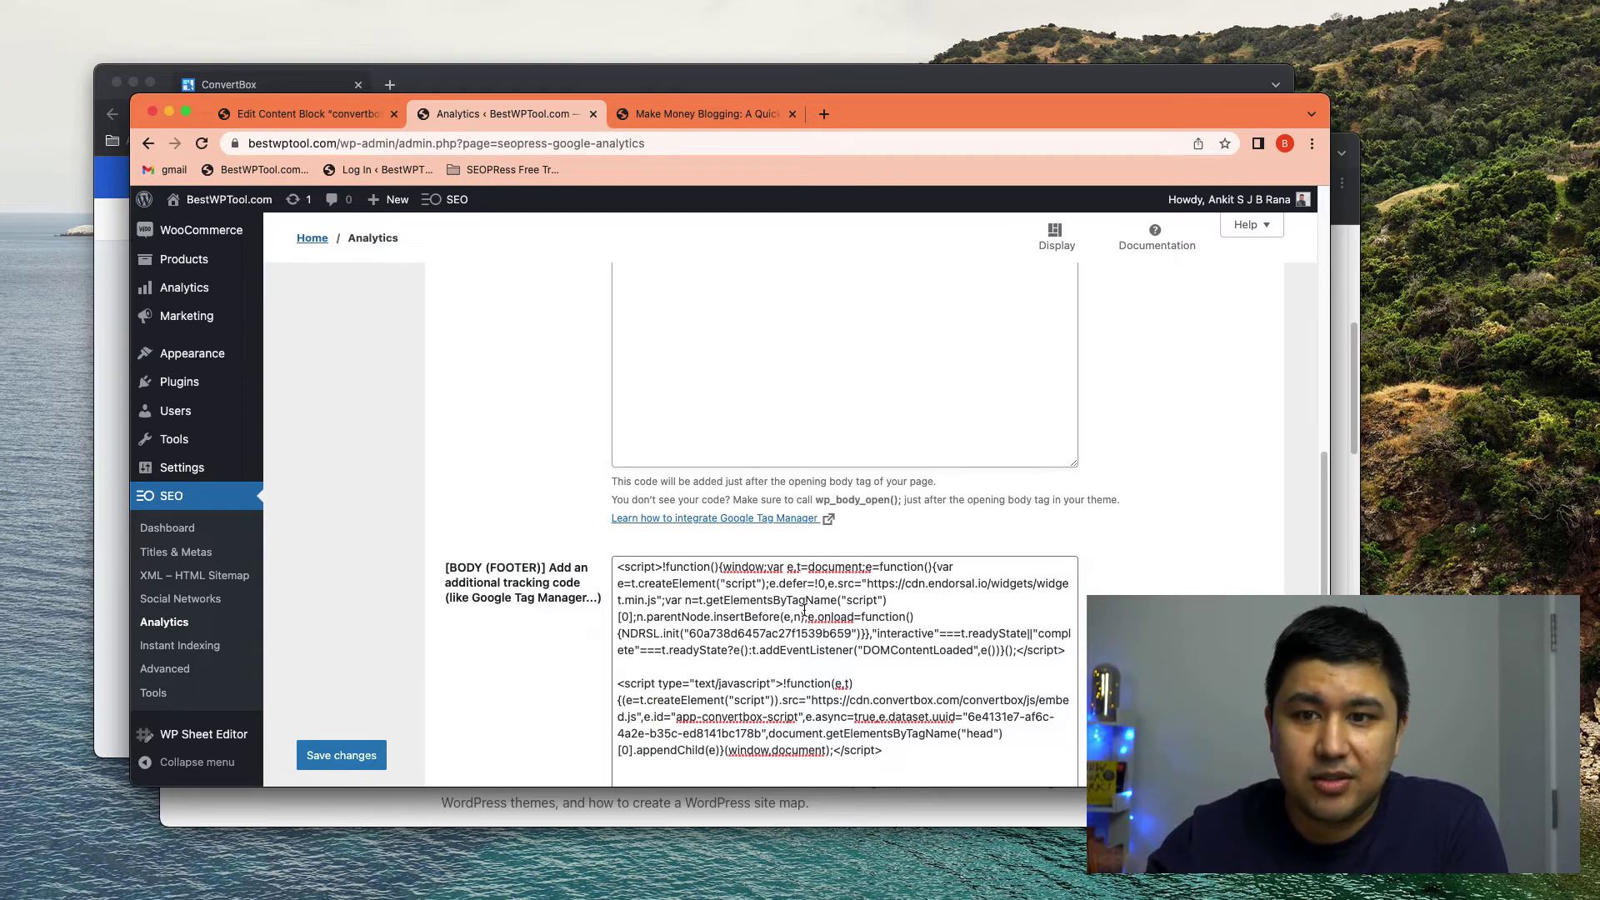
{"action": "scroll", "coordinate": [833, 633], "scroll_direction": "down", "scroll_amount": 3}
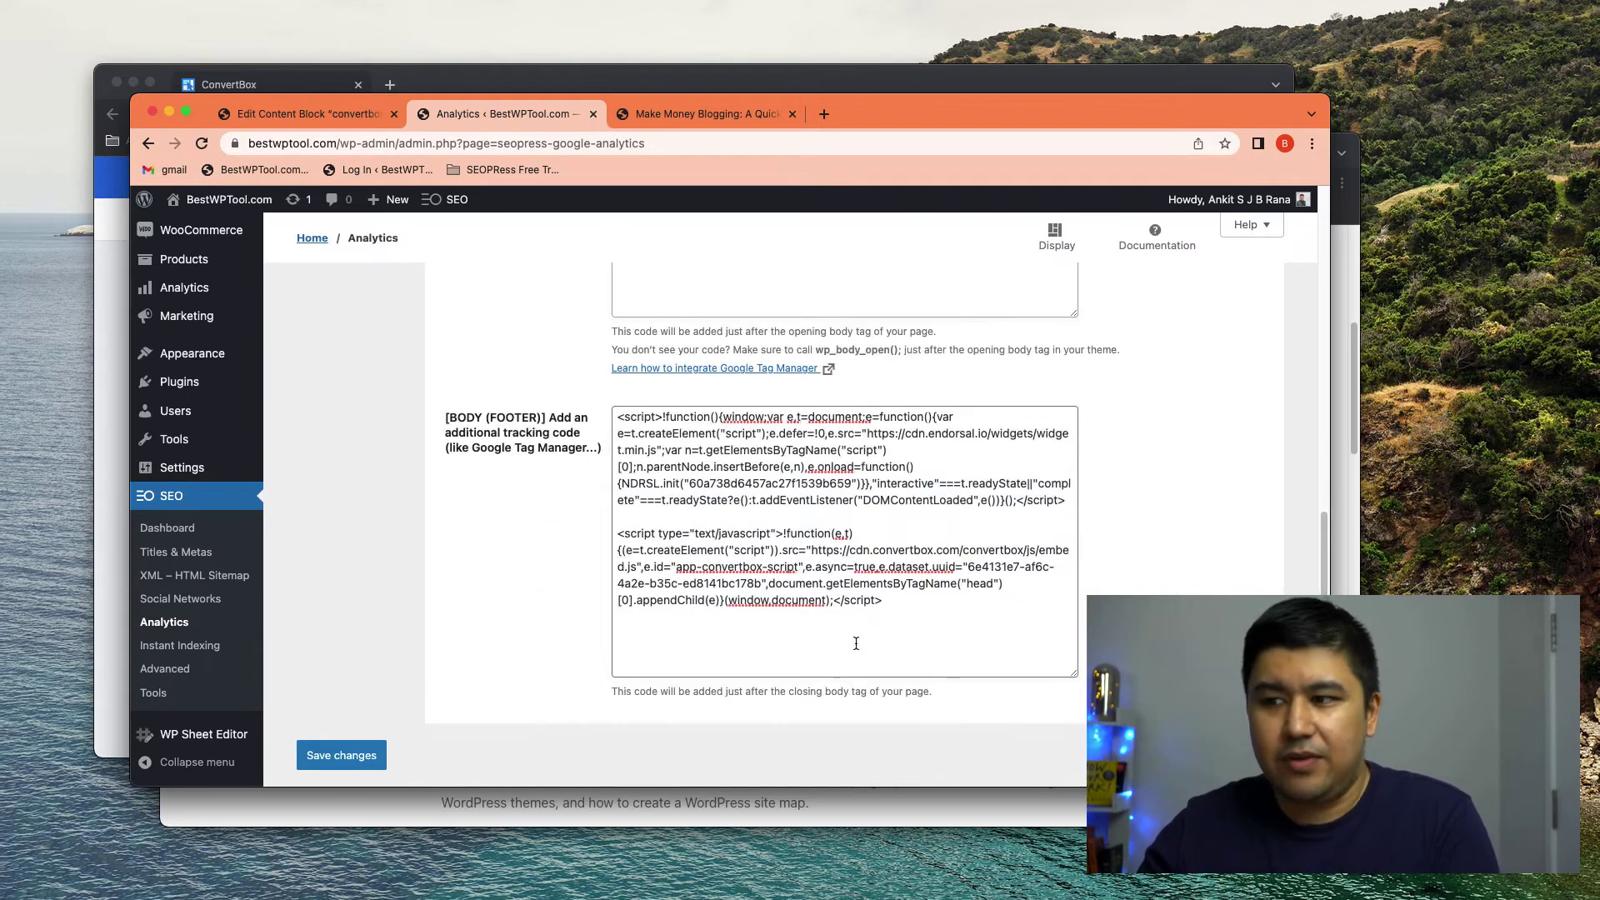
{"action": "scroll", "coordinate": [842, 637], "scroll_direction": "up", "scroll_amount": 10}
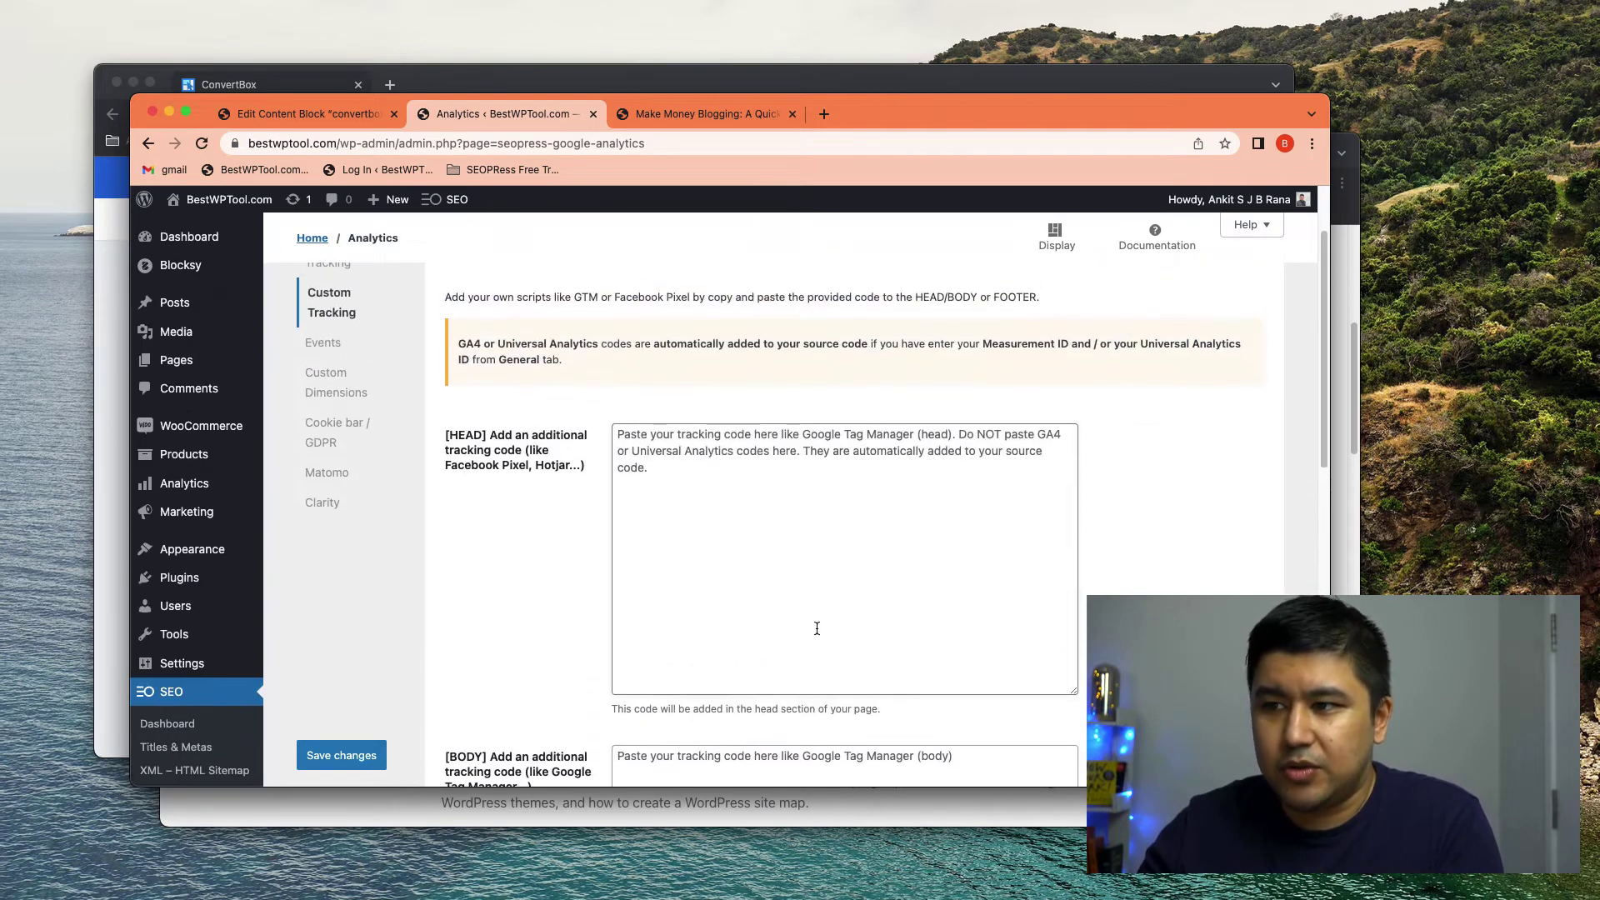
Step: Recheck the footer ConvertBox script block, then go back to the ConvertBox dashboard
{"action": "left_click", "coordinate": [707, 514]}
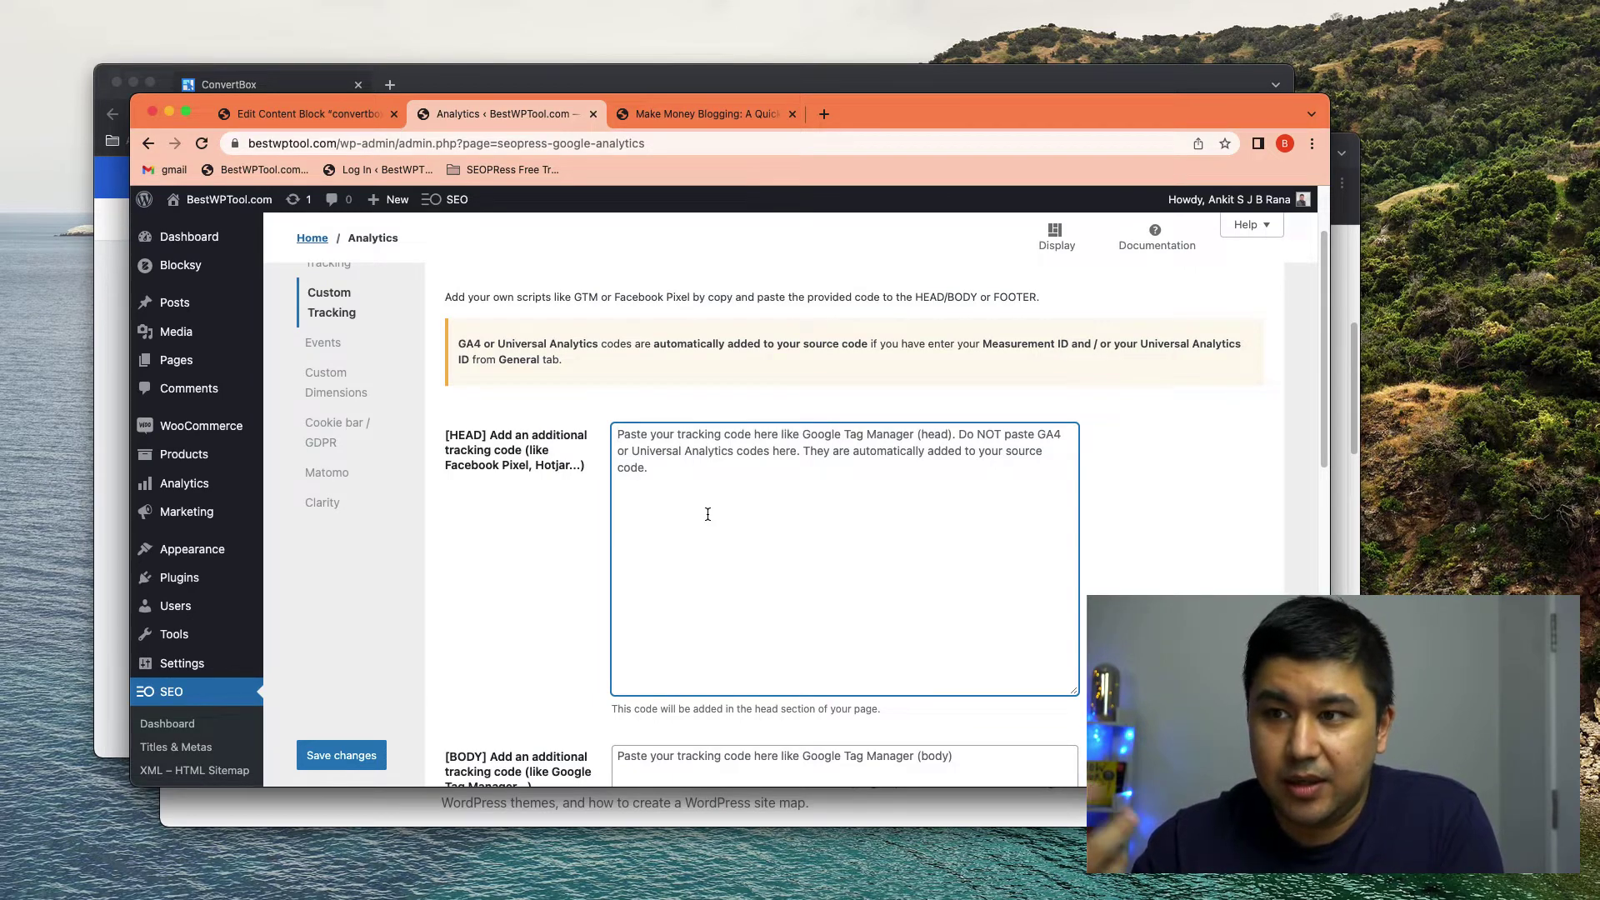
{"action": "scroll", "coordinate": [707, 511], "scroll_direction": "down", "scroll_amount": 10}
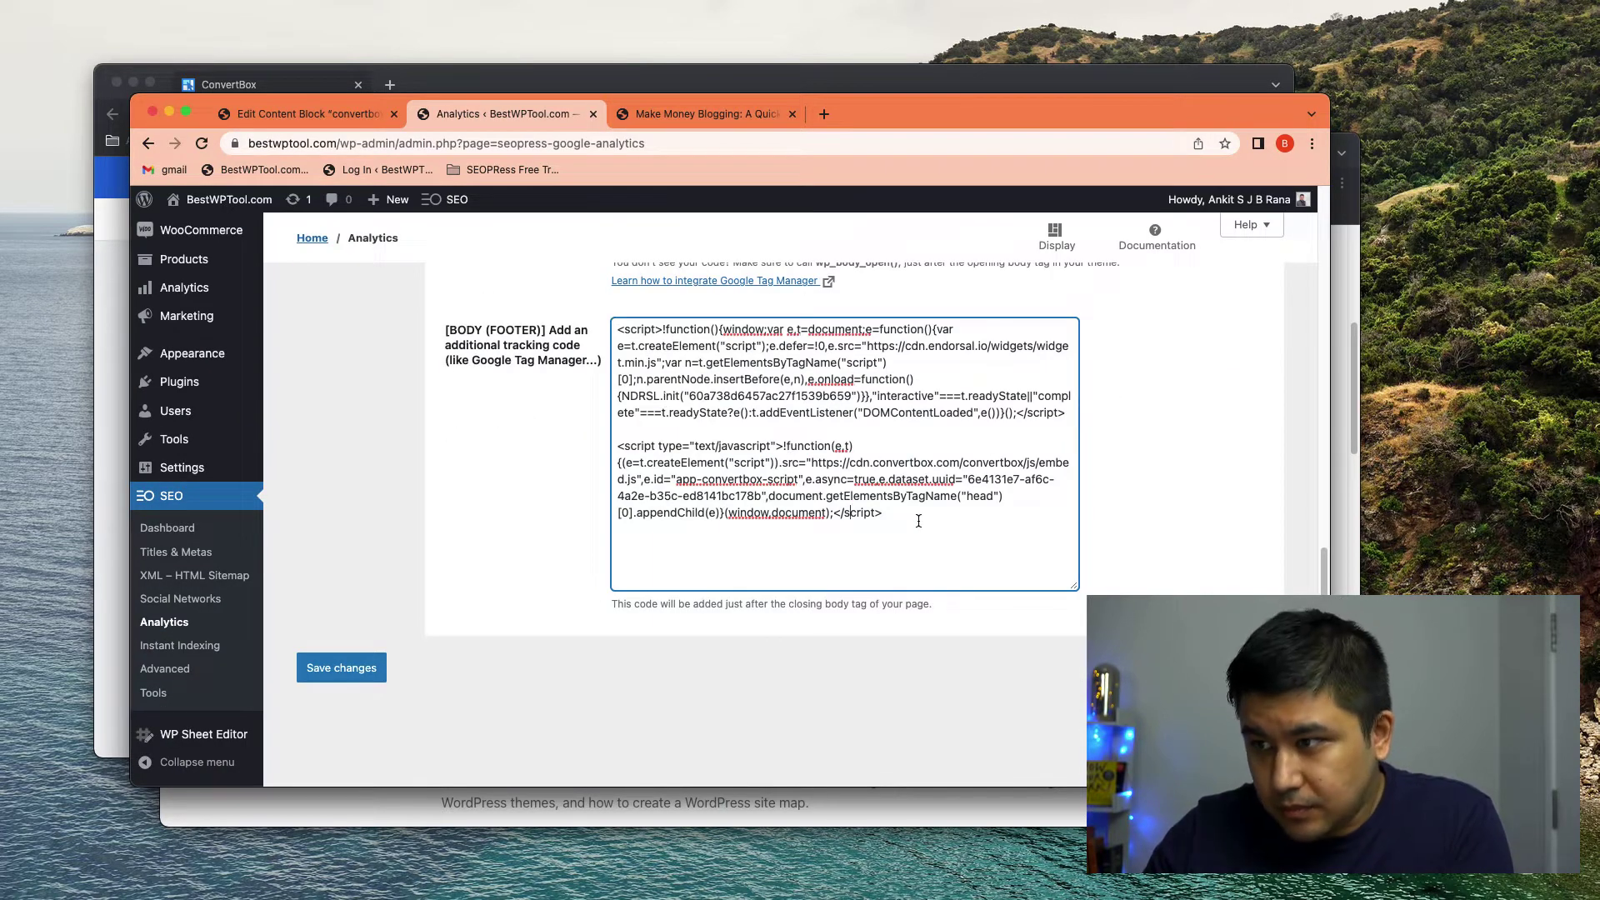
{"action": "left_click_drag", "start_coordinate": [918, 522], "coordinate": [621, 454]}
{"action": "left_click", "coordinate": [755, 468]}
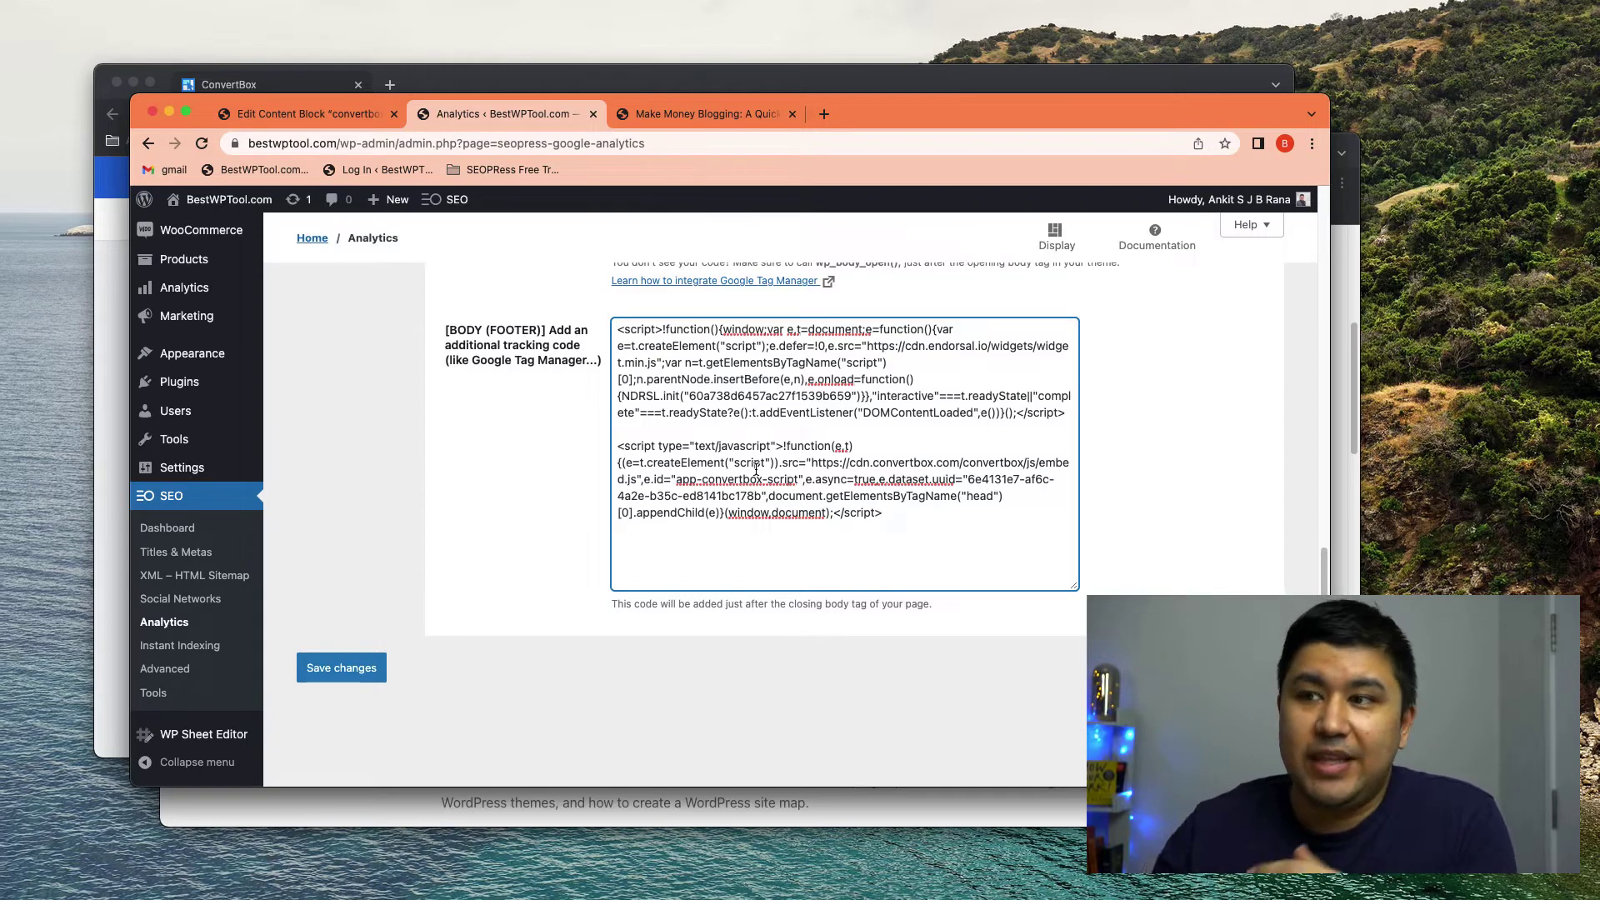
{"action": "left_click", "coordinate": [372, 88]}
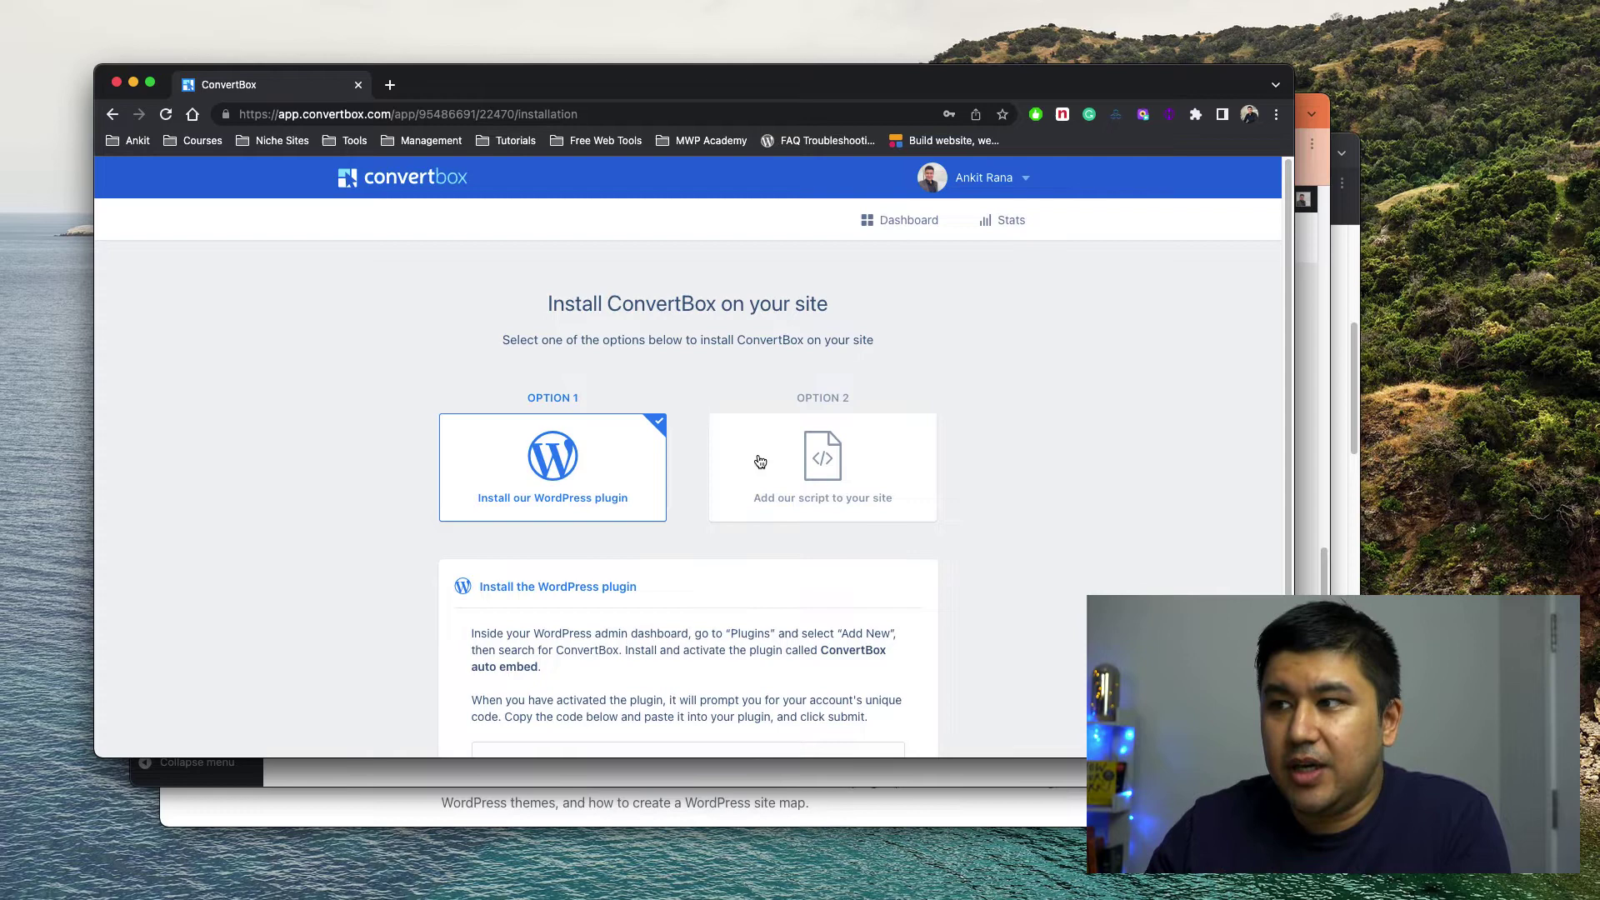
{"action": "left_click", "coordinate": [870, 222]}
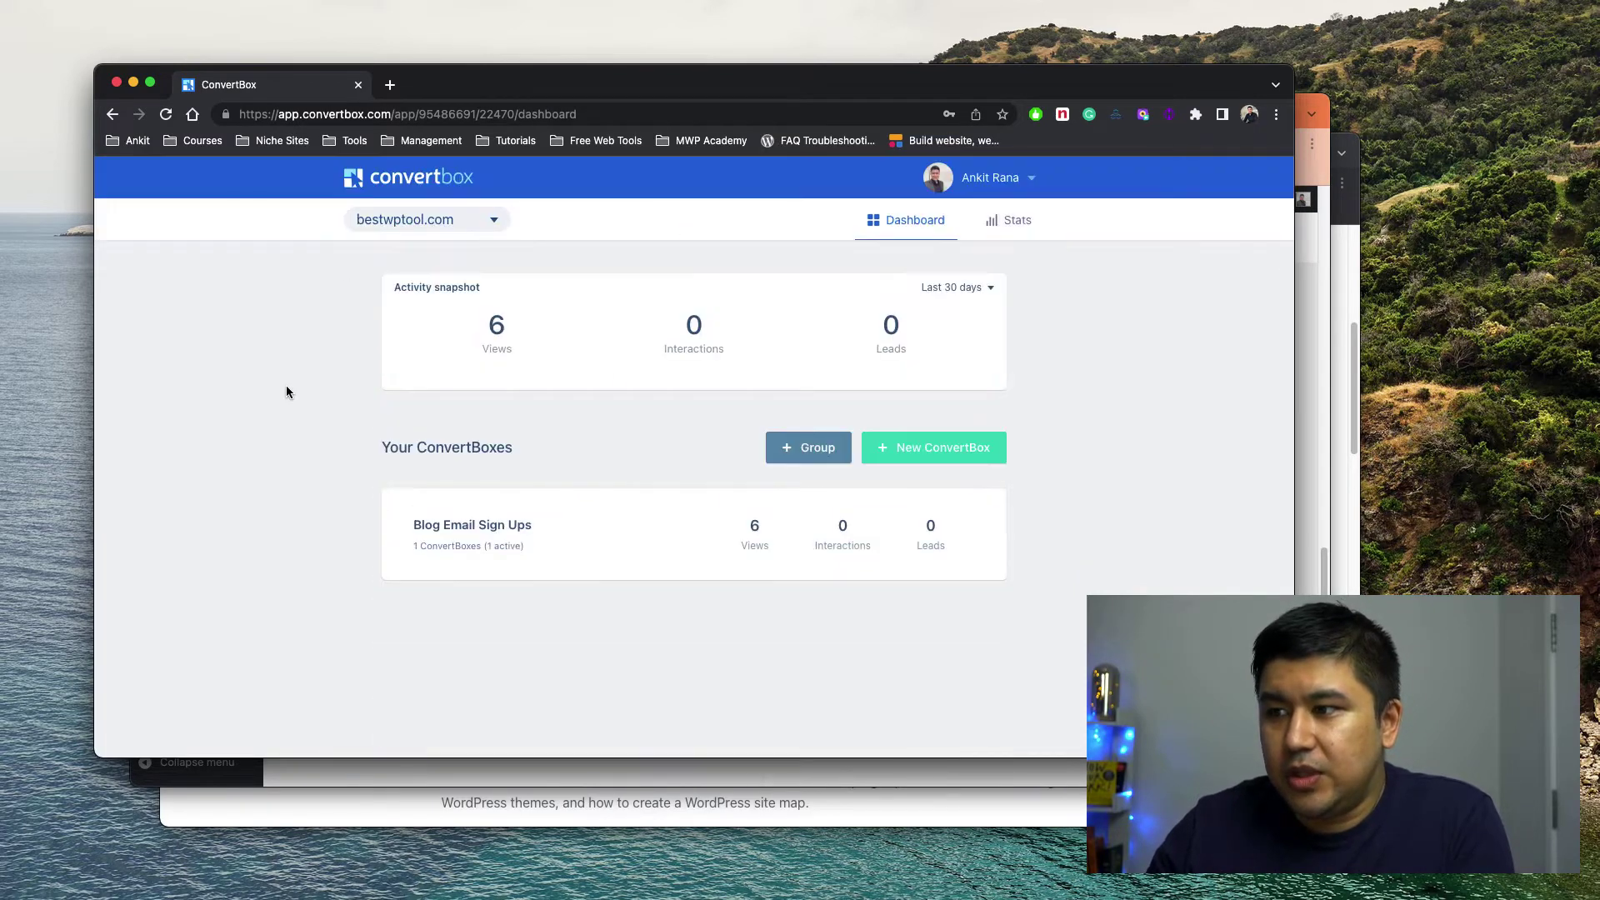
Step: Copy the newsletter box's Blog post area embed code from its Display settings
{"action": "left_click", "coordinate": [479, 522]}
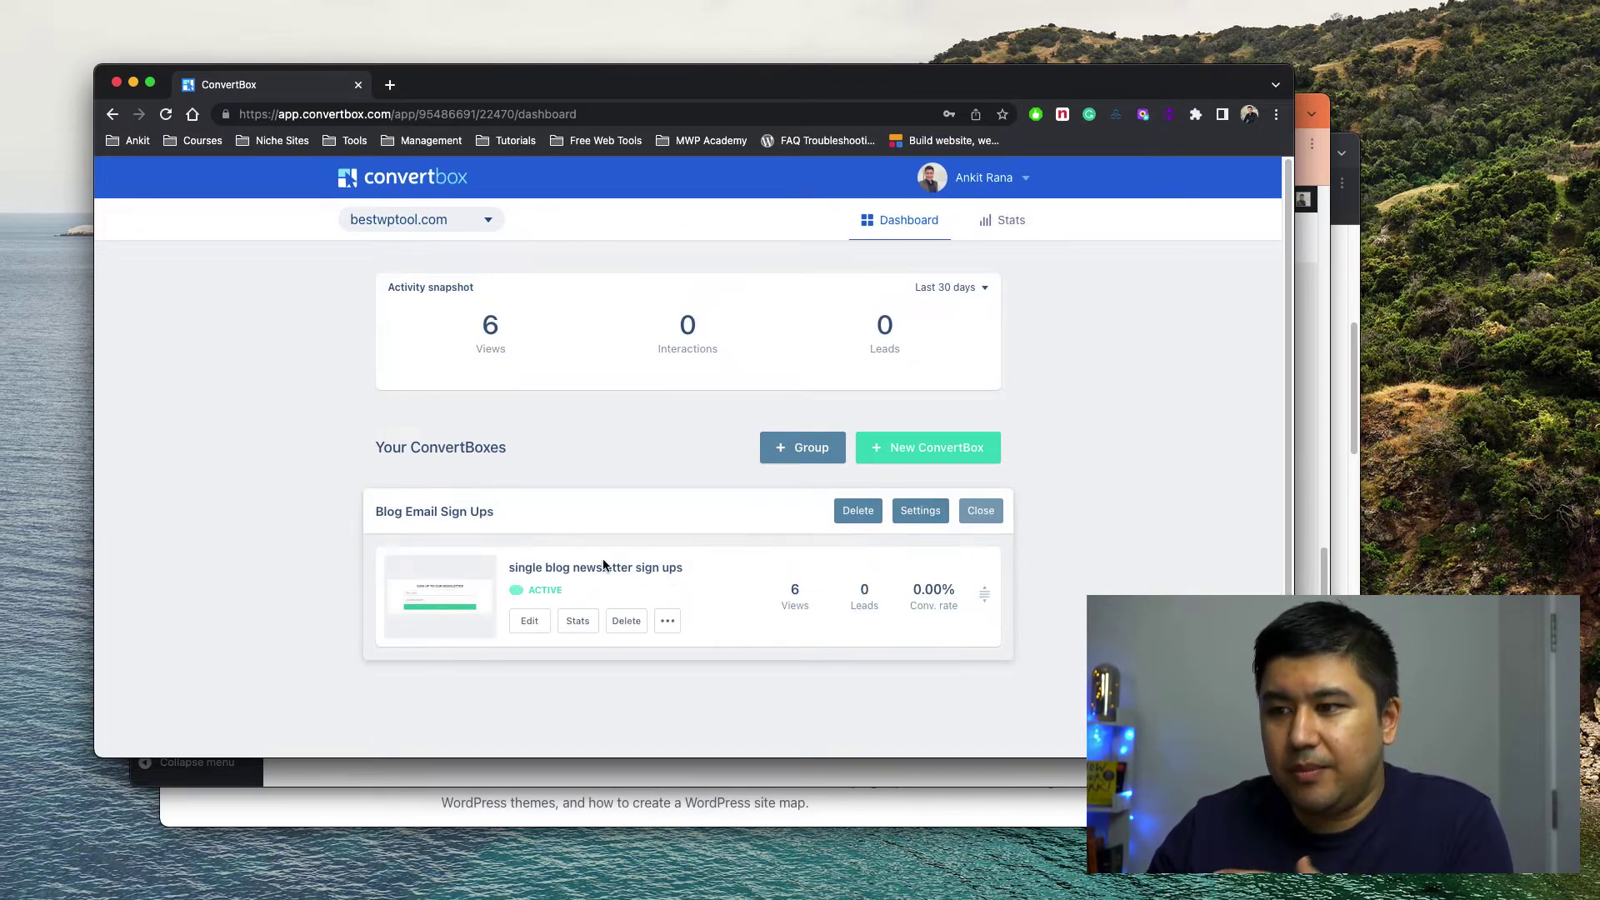
{"action": "left_click", "coordinate": [529, 621]}
{"action": "left_click", "coordinate": [614, 193]}
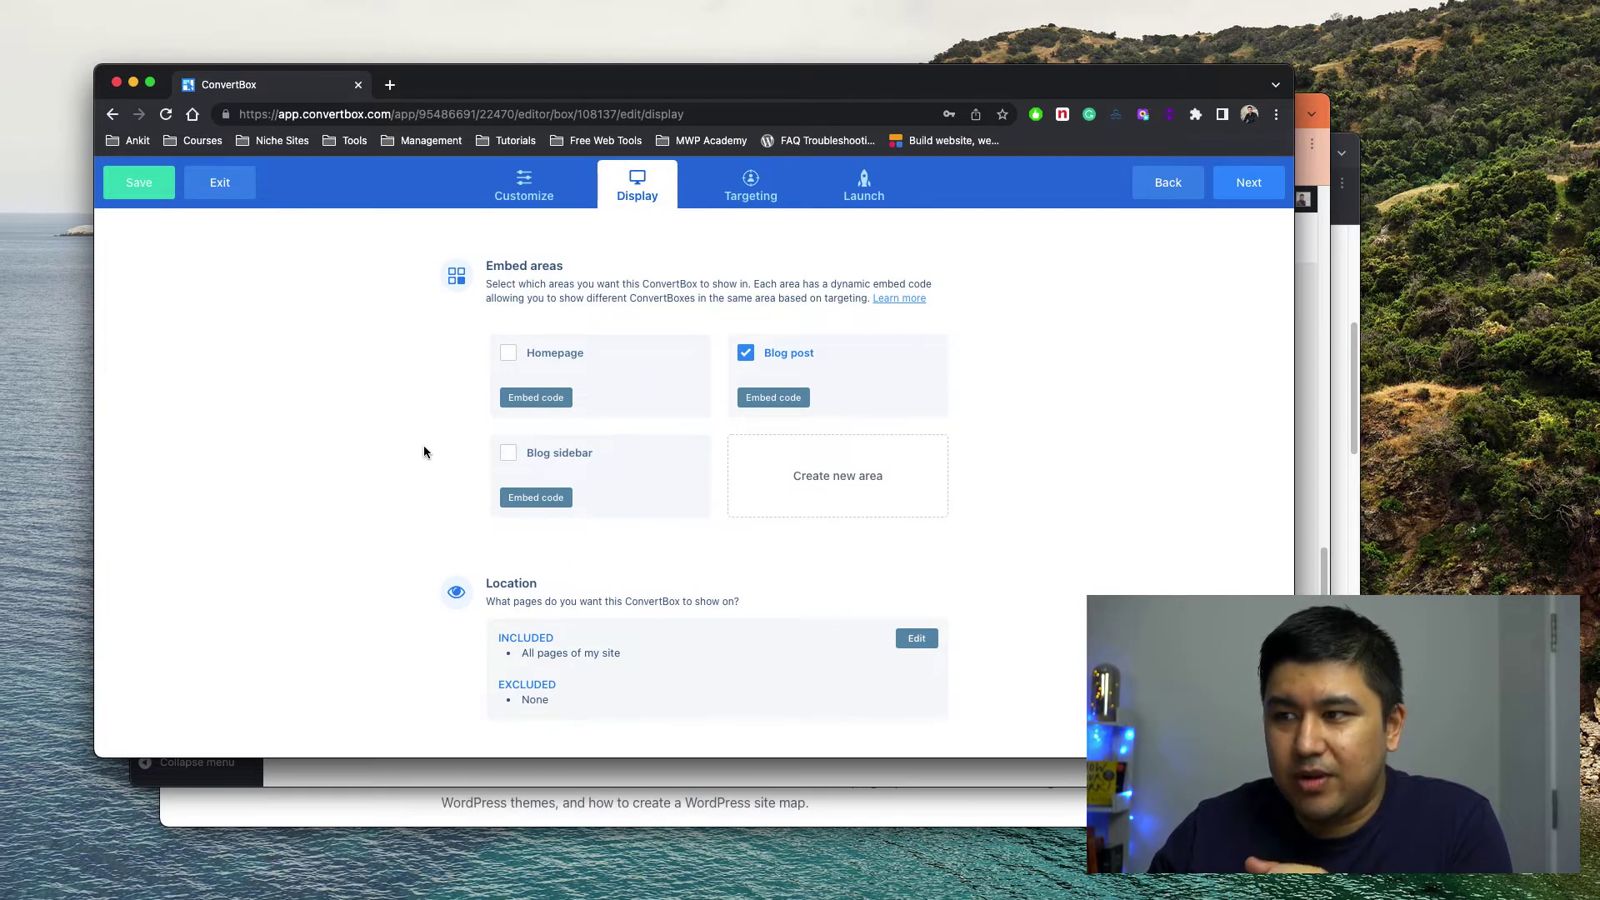
{"action": "left_click", "coordinate": [772, 398]}
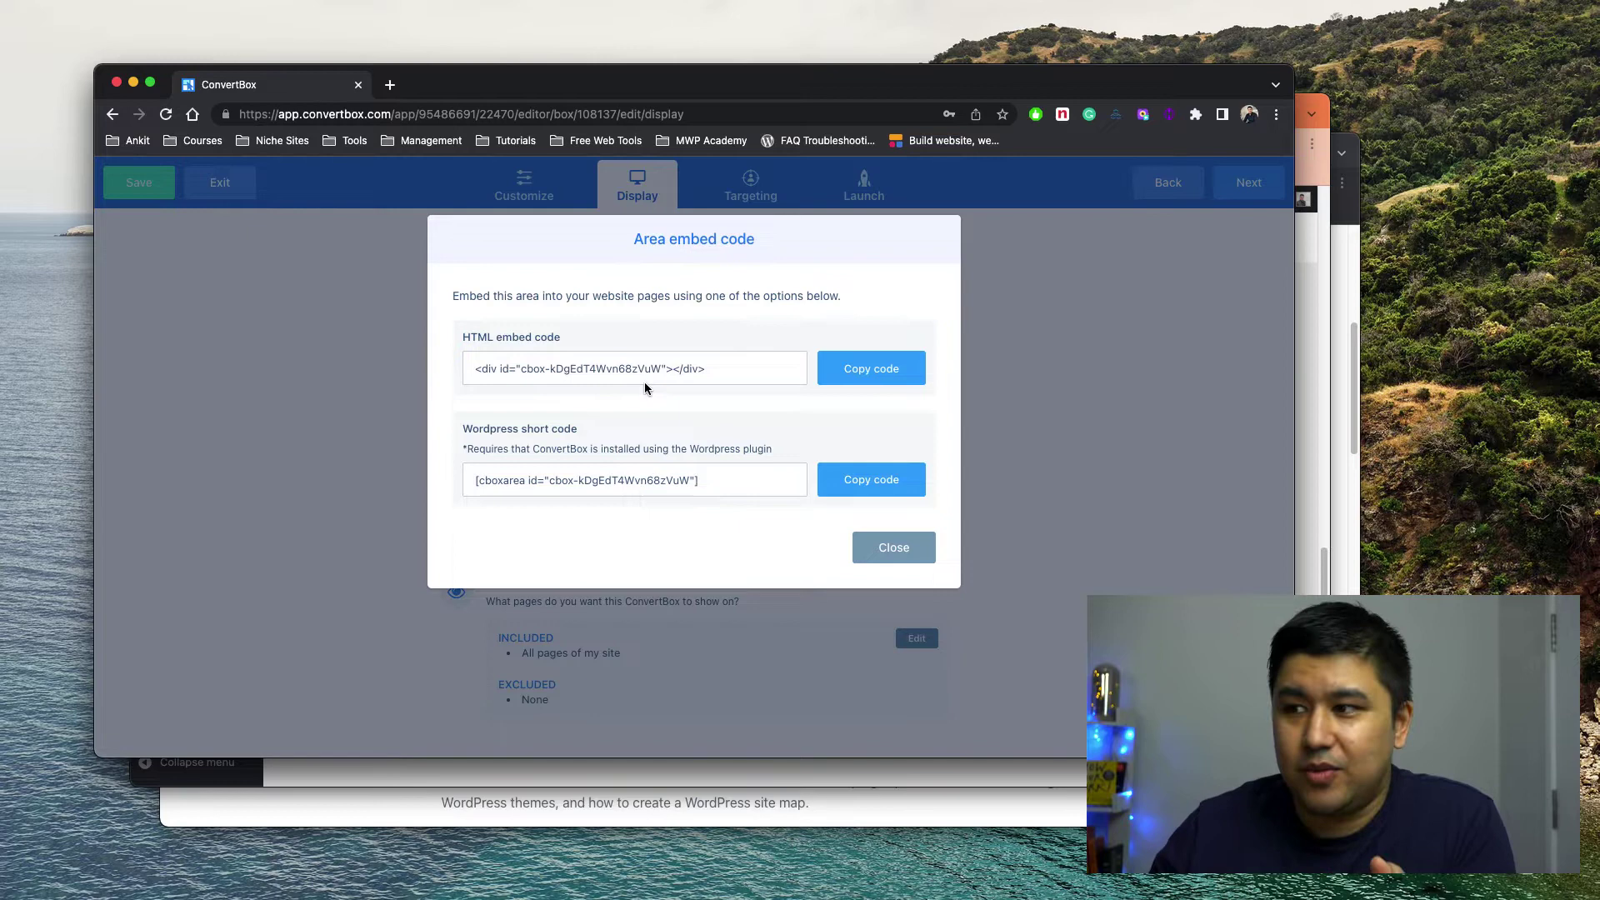
{"action": "left_click", "coordinate": [827, 371]}
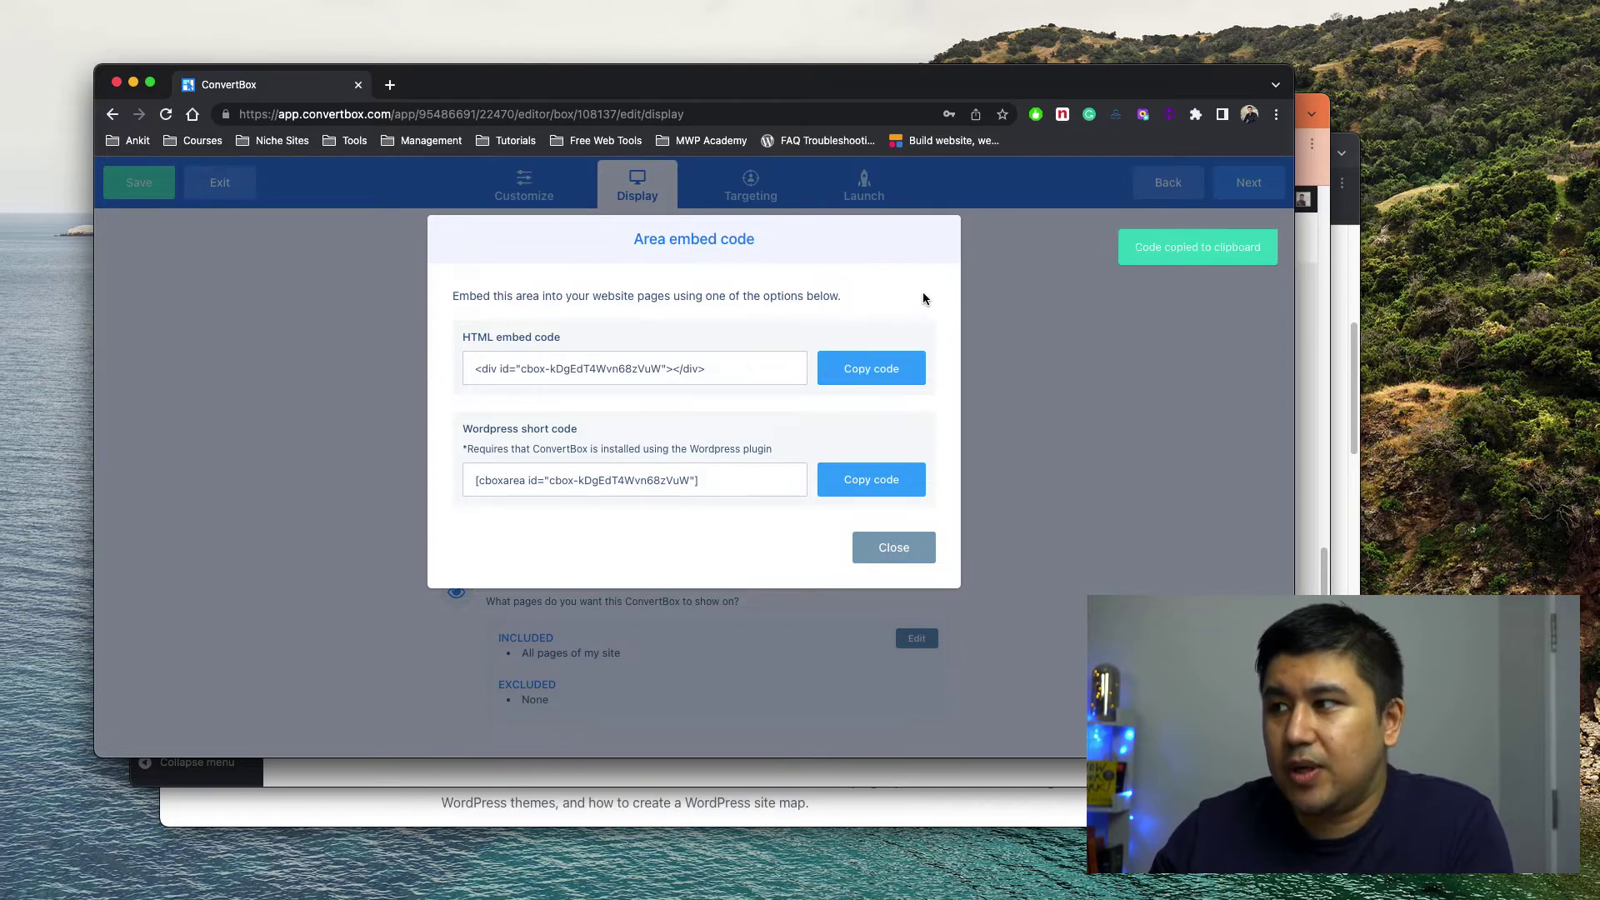
Step: Show the live WordPress Expert guide post in incognito, with the newsletter form below the Conclusion
{"action": "left_click", "coordinate": [1305, 103]}
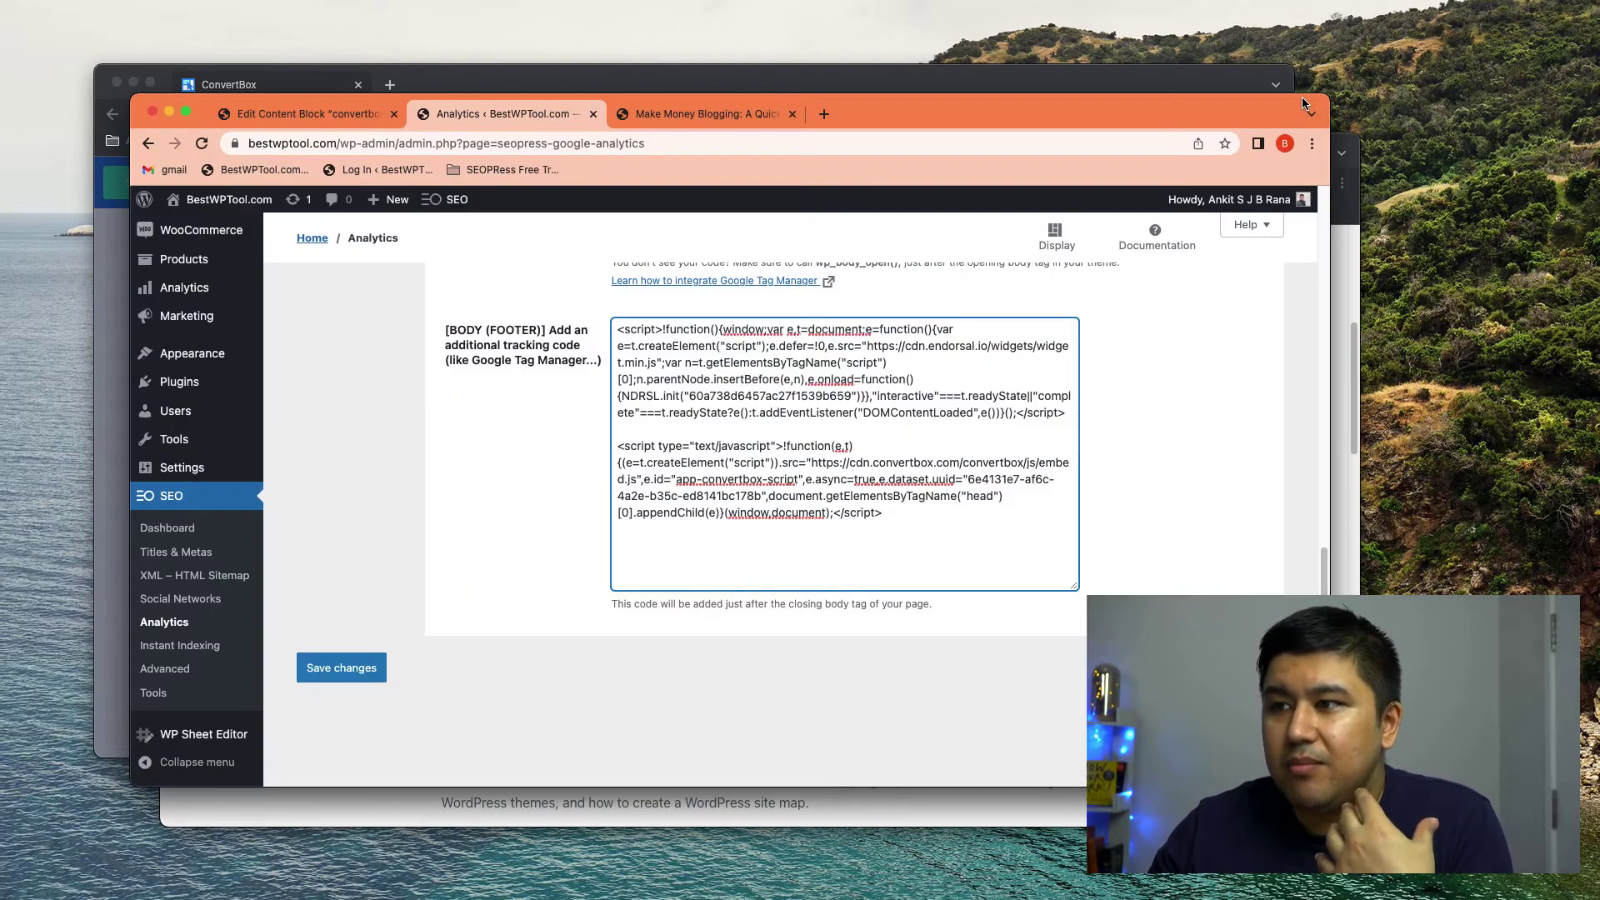
{"action": "left_click", "coordinate": [308, 113]}
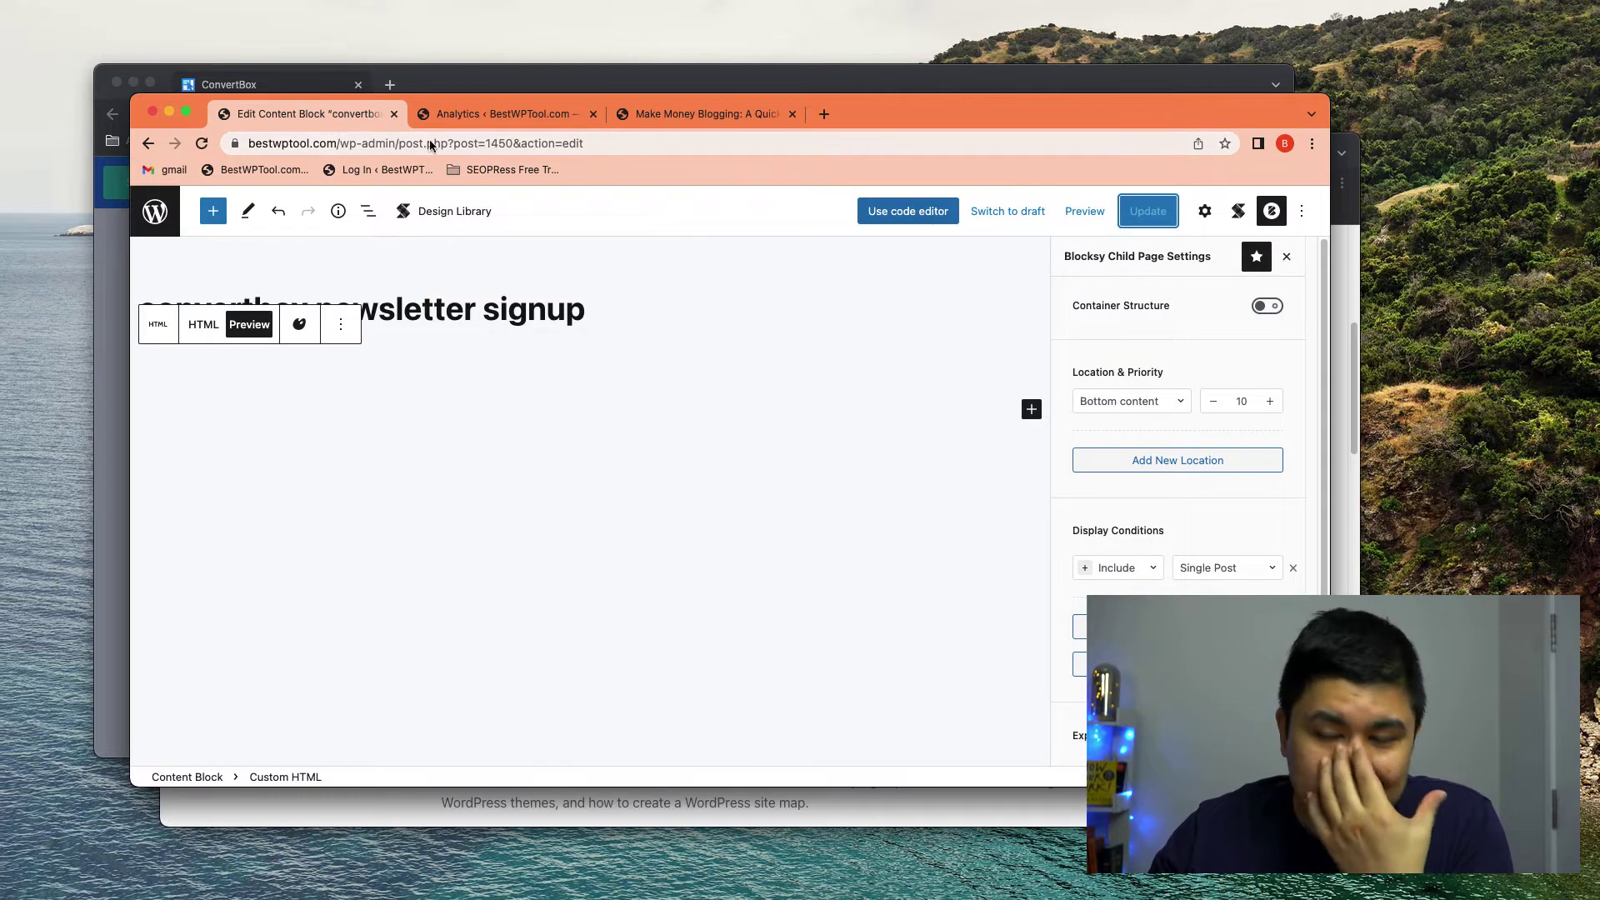
{"action": "left_click", "coordinate": [702, 117]}
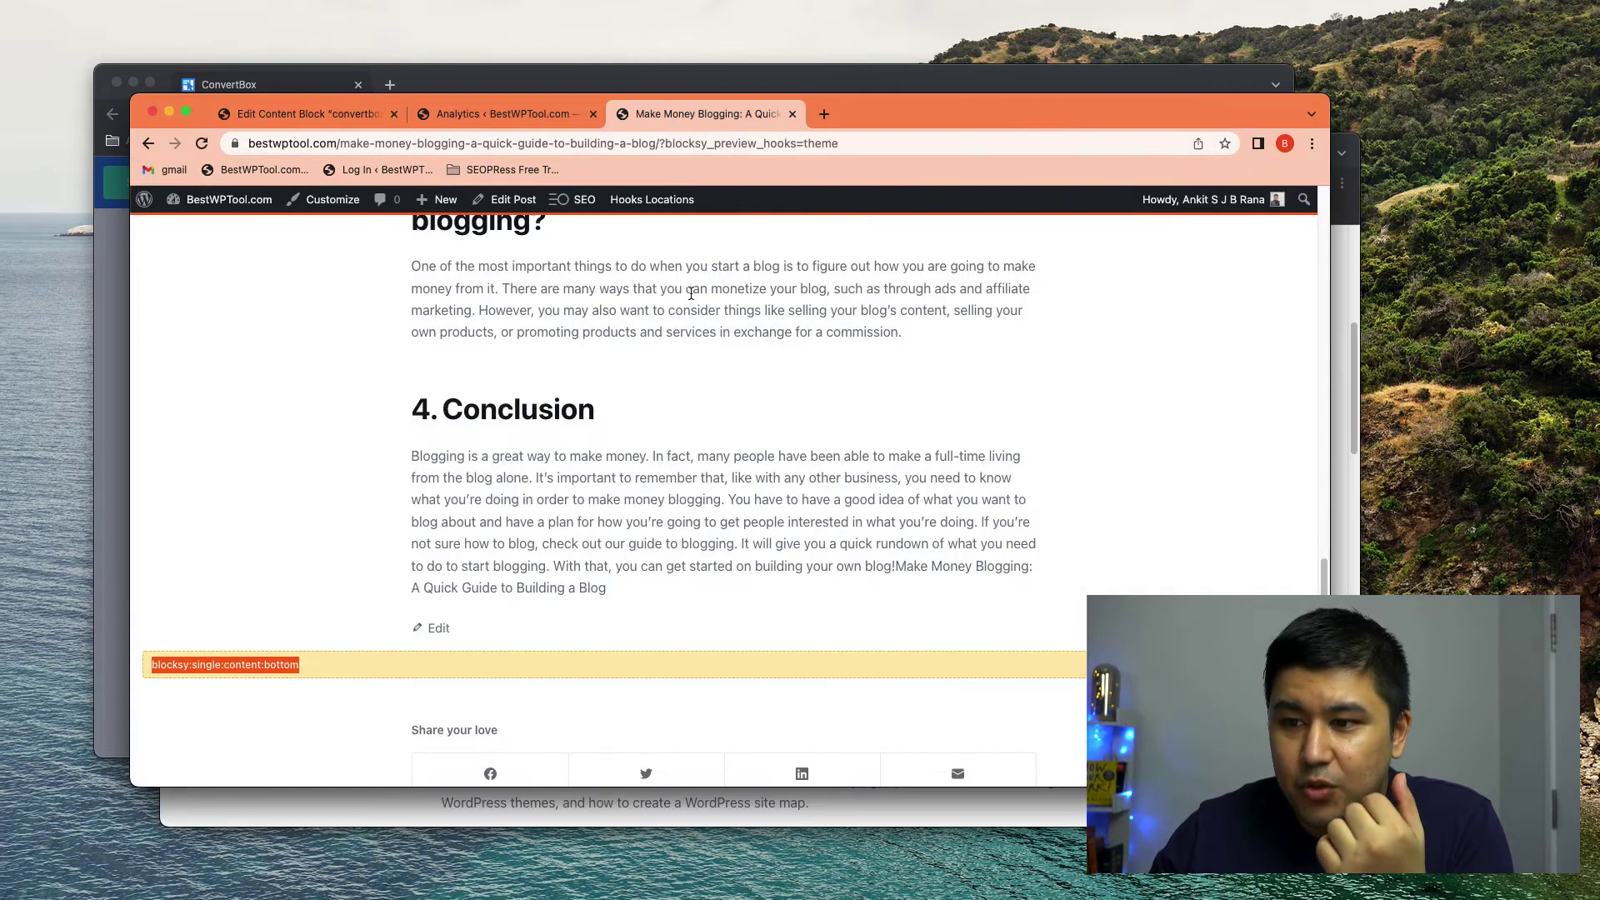
{"action": "left_click", "coordinate": [1357, 143]}
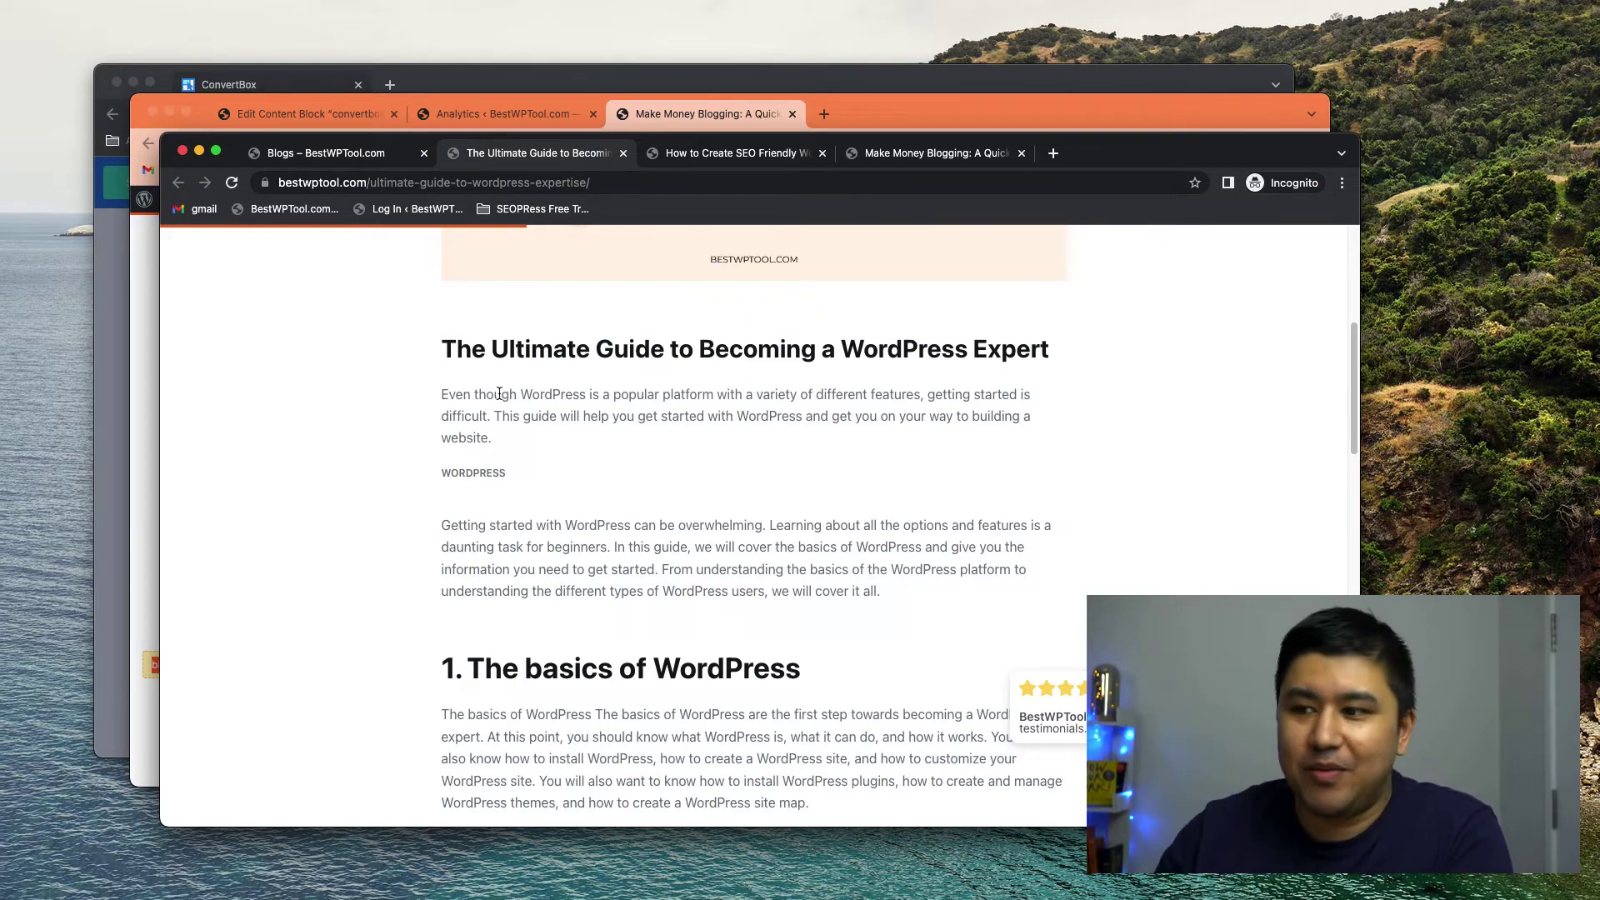
{"action": "scroll", "coordinate": [499, 393], "scroll_direction": "down", "scroll_amount": 20}
{"action": "scroll", "coordinate": [457, 400], "scroll_direction": "up", "scroll_amount": 5}
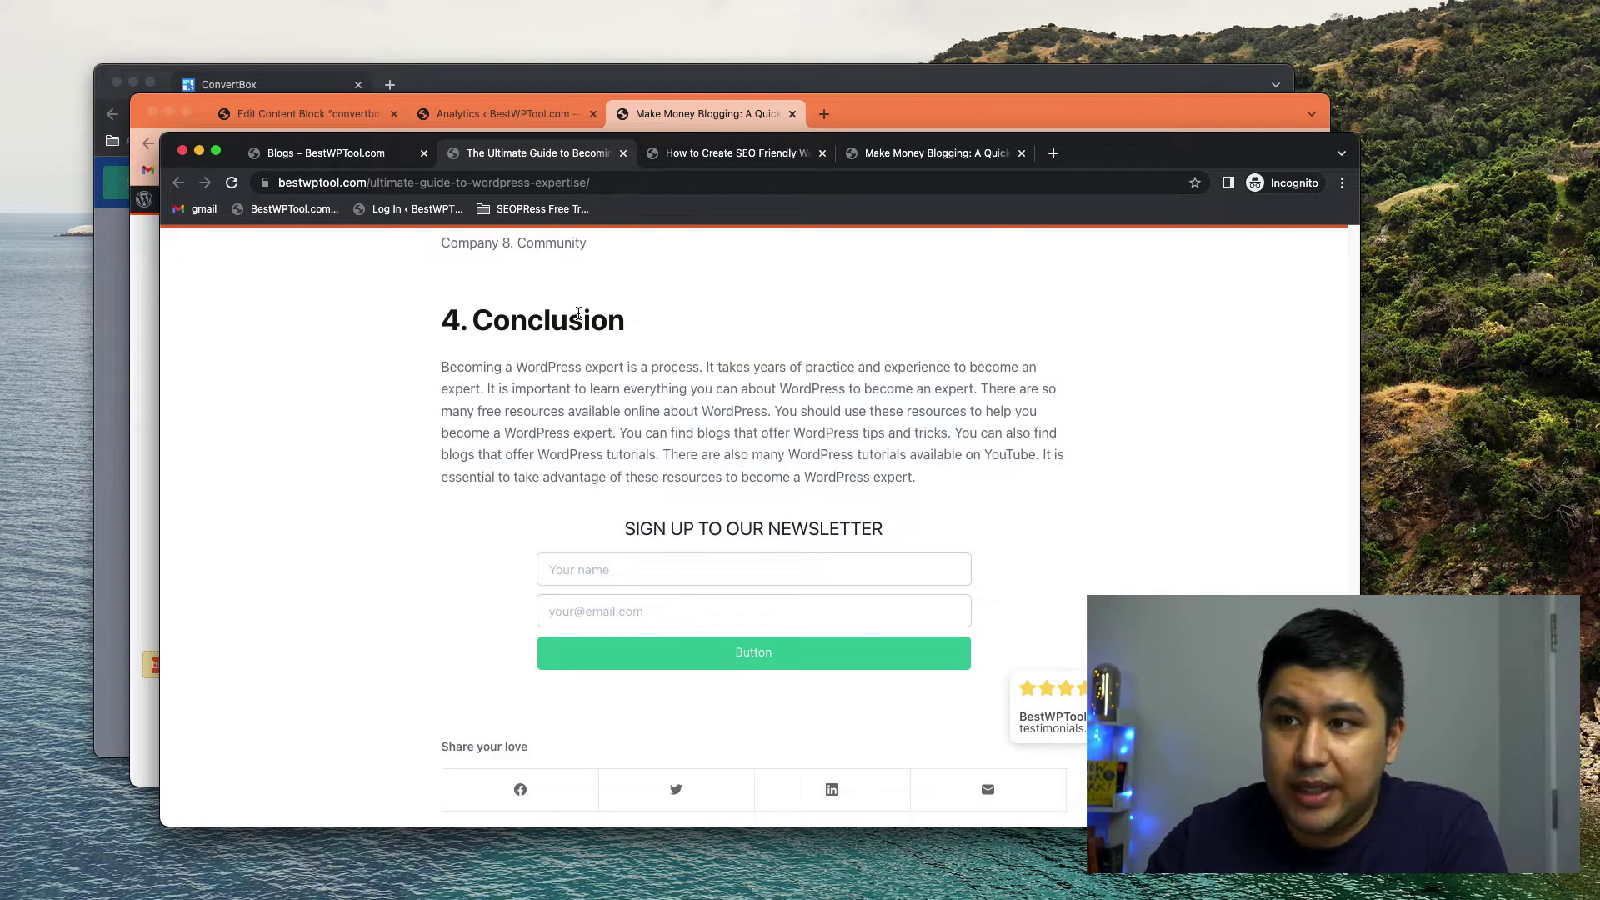
Step: Go to Blocksy's Content Blocks list and open the 'convertbox newsletter signup' block
{"action": "left_click", "coordinate": [344, 117]}
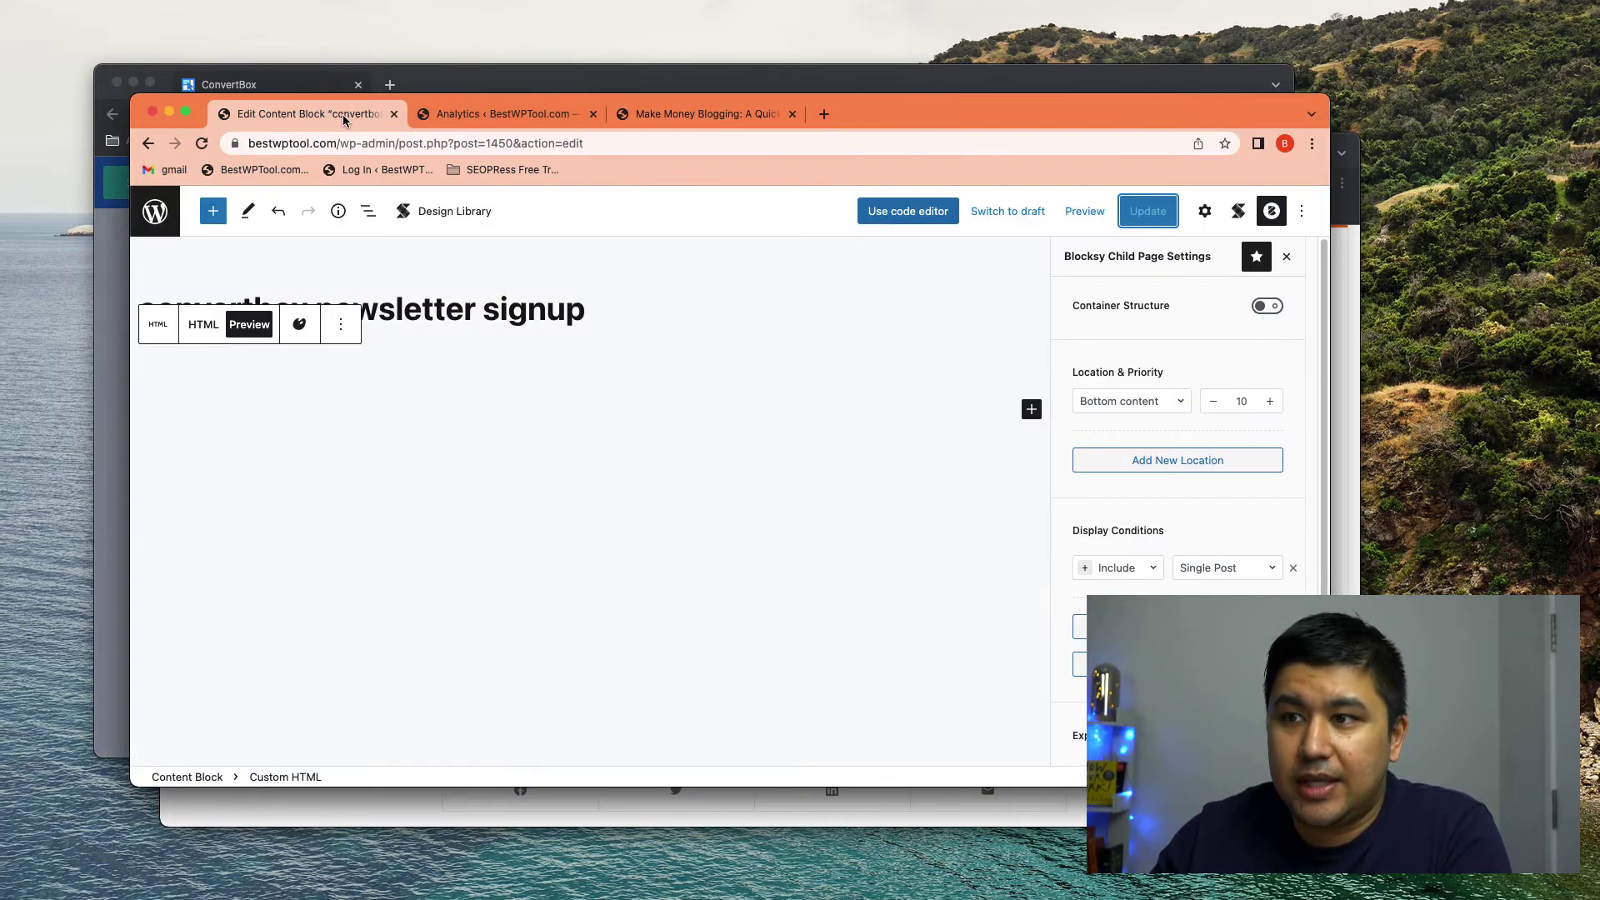
{"action": "left_click", "coordinate": [163, 219]}
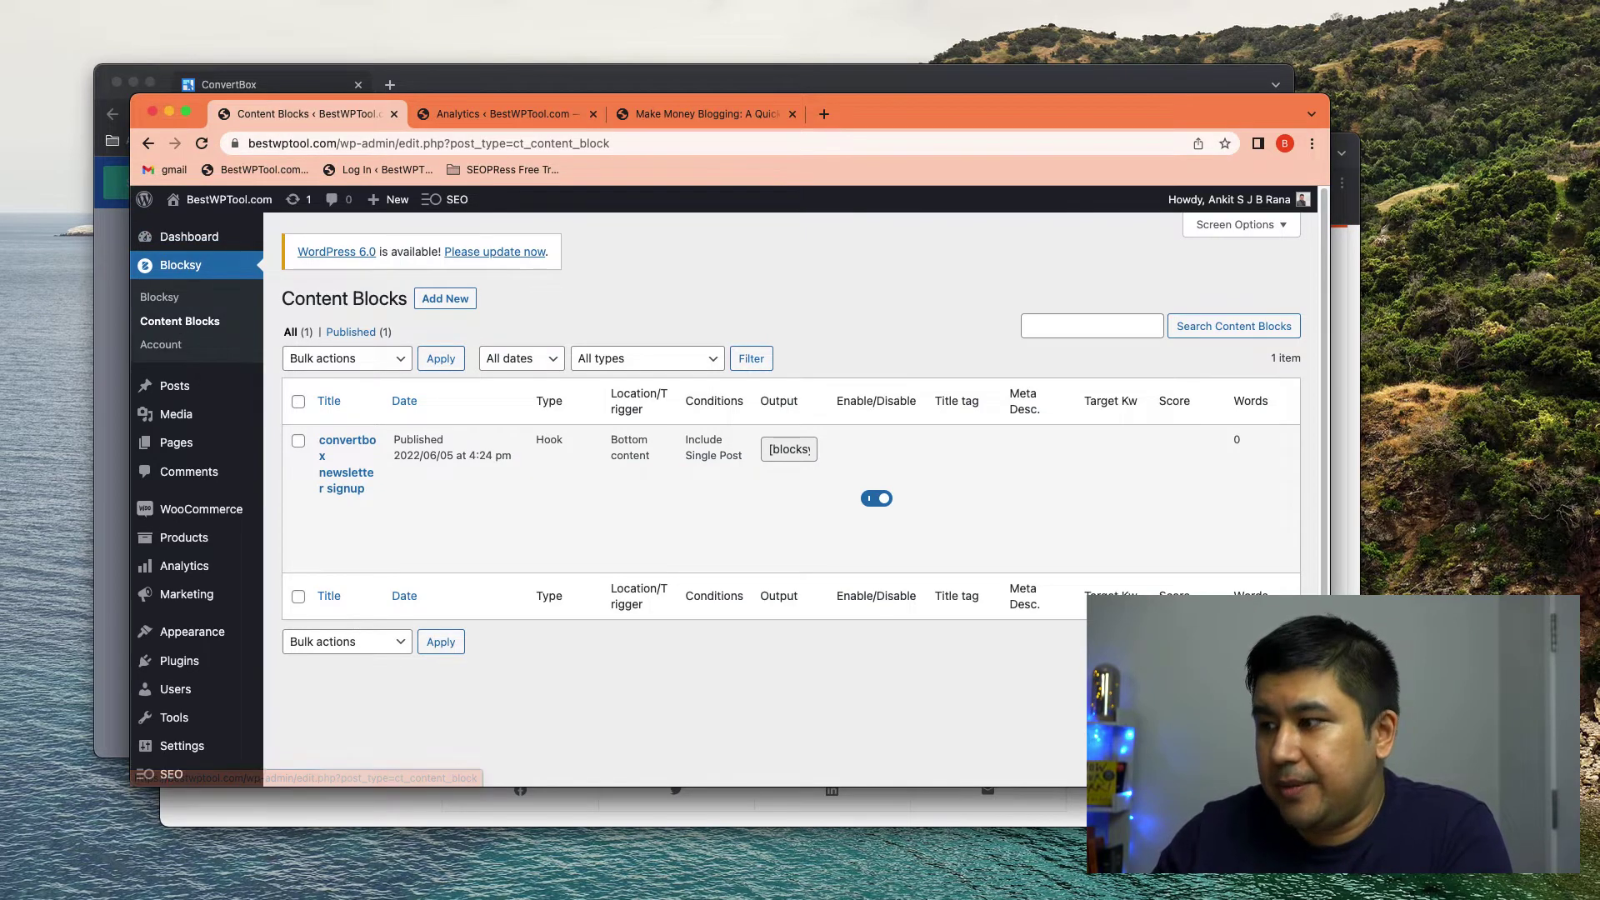
{"action": "key", "text": "ctrl+alt+Return"}
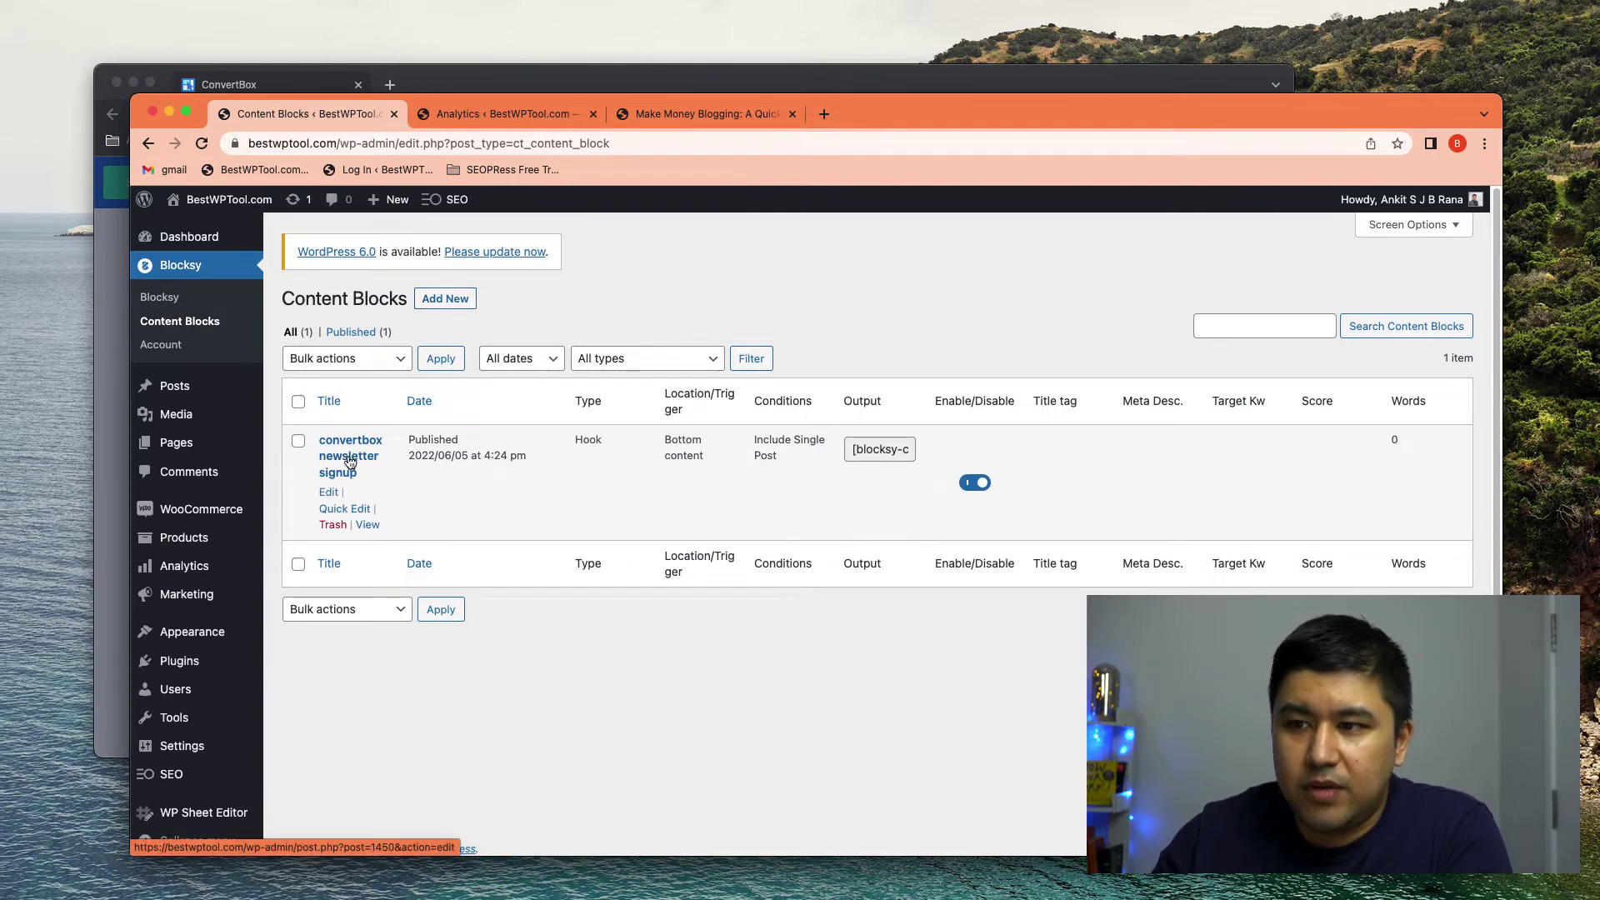
{"action": "left_click", "coordinate": [447, 302]}
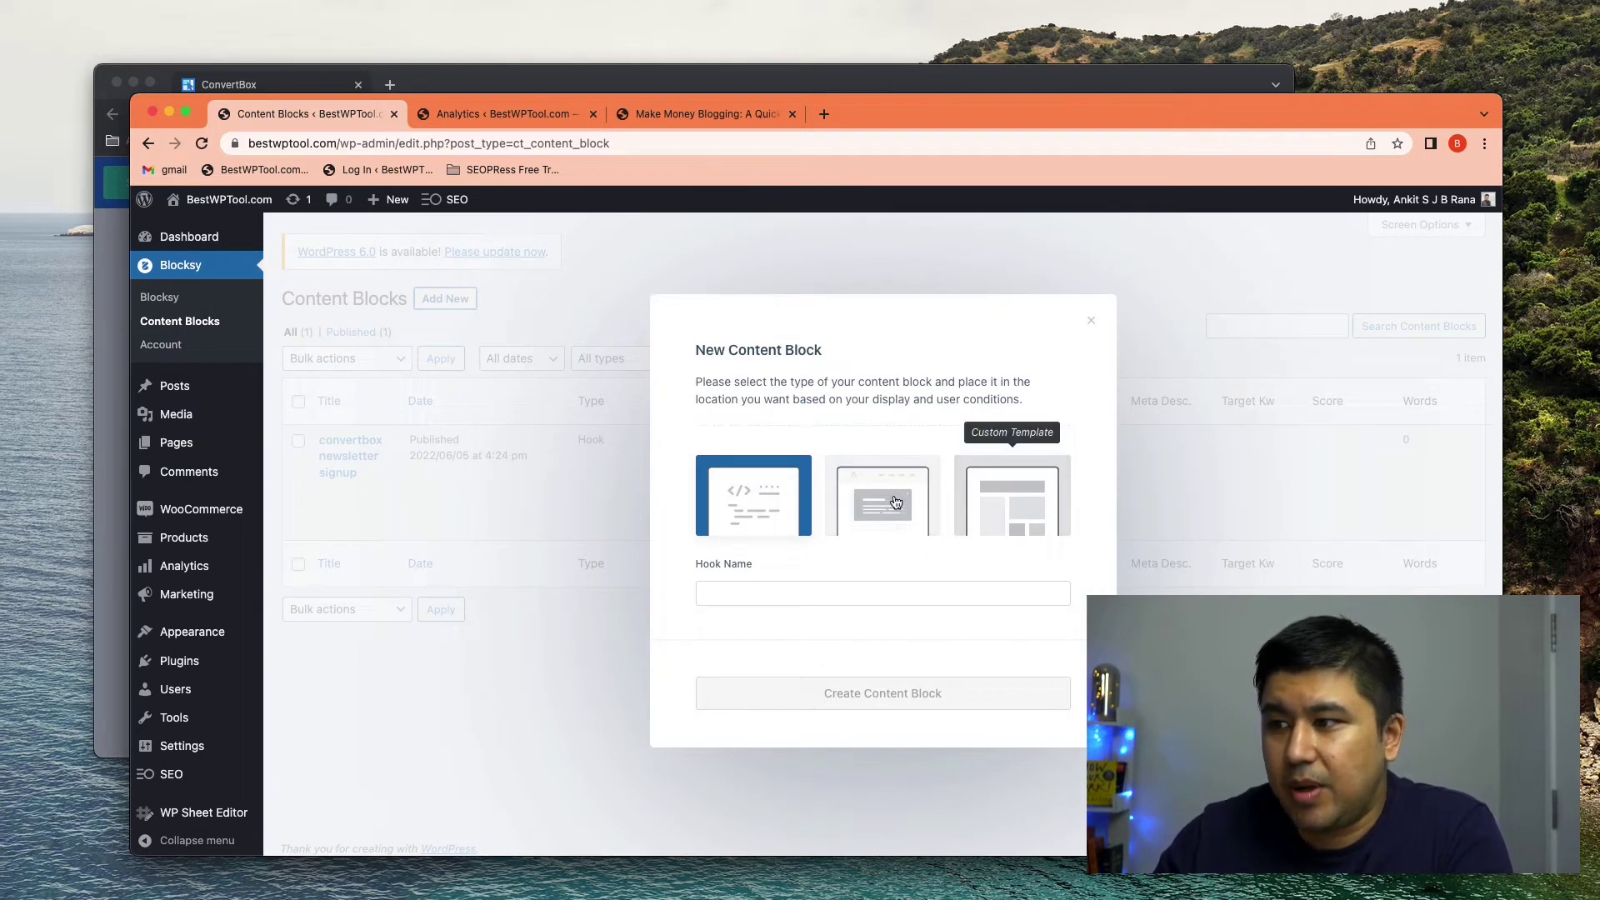
{"action": "left_click", "coordinate": [739, 592]}
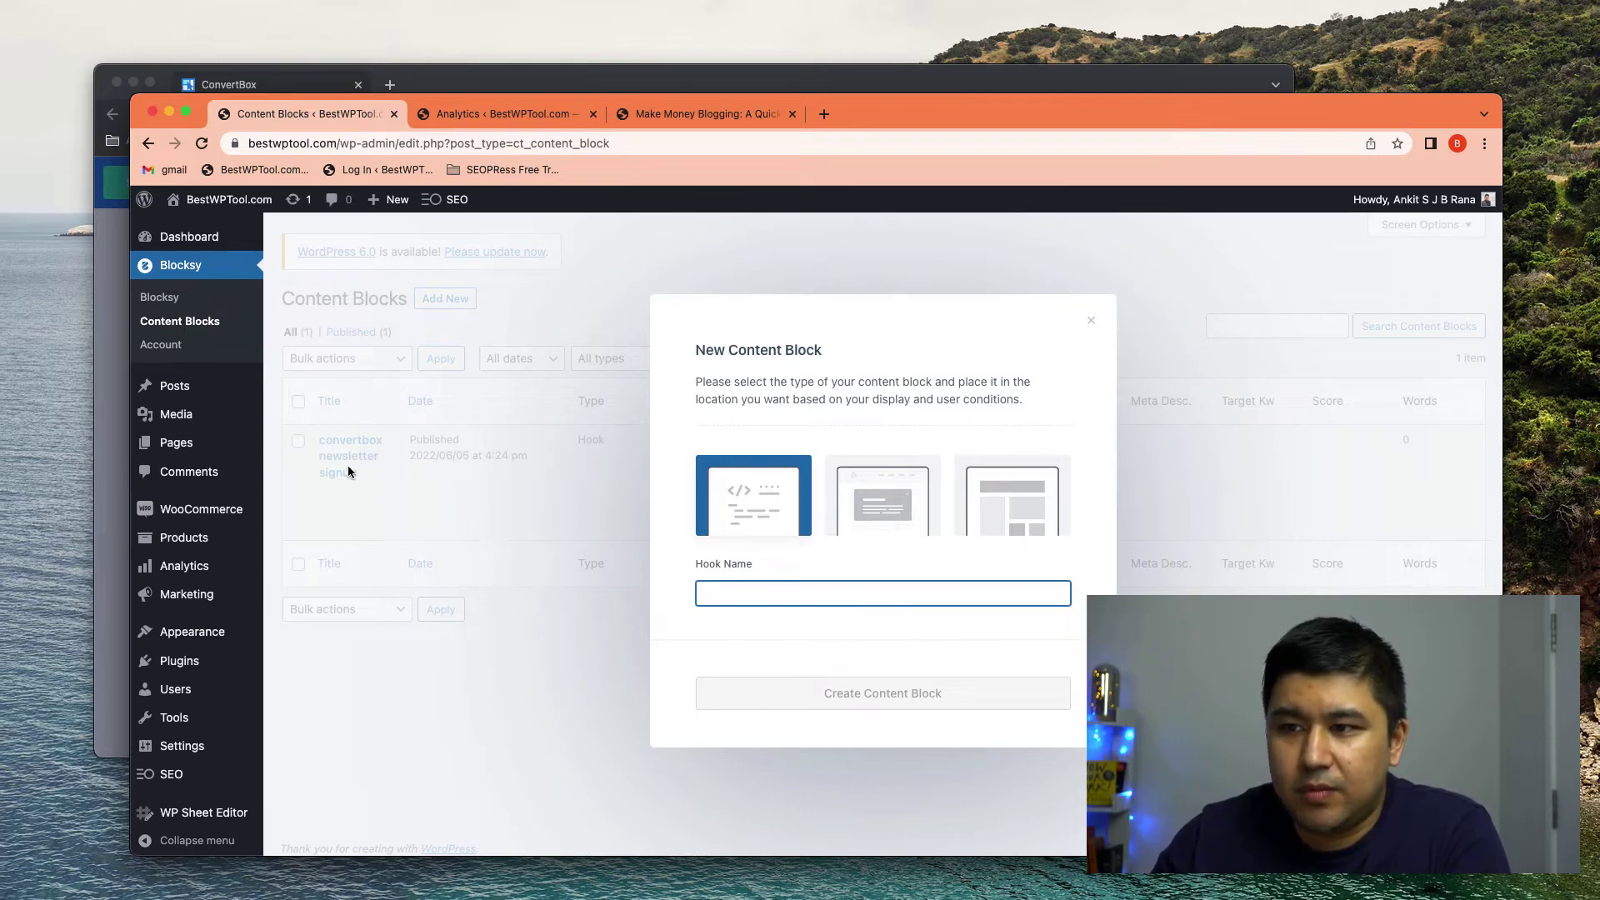
{"action": "left_click", "coordinate": [1093, 323]}
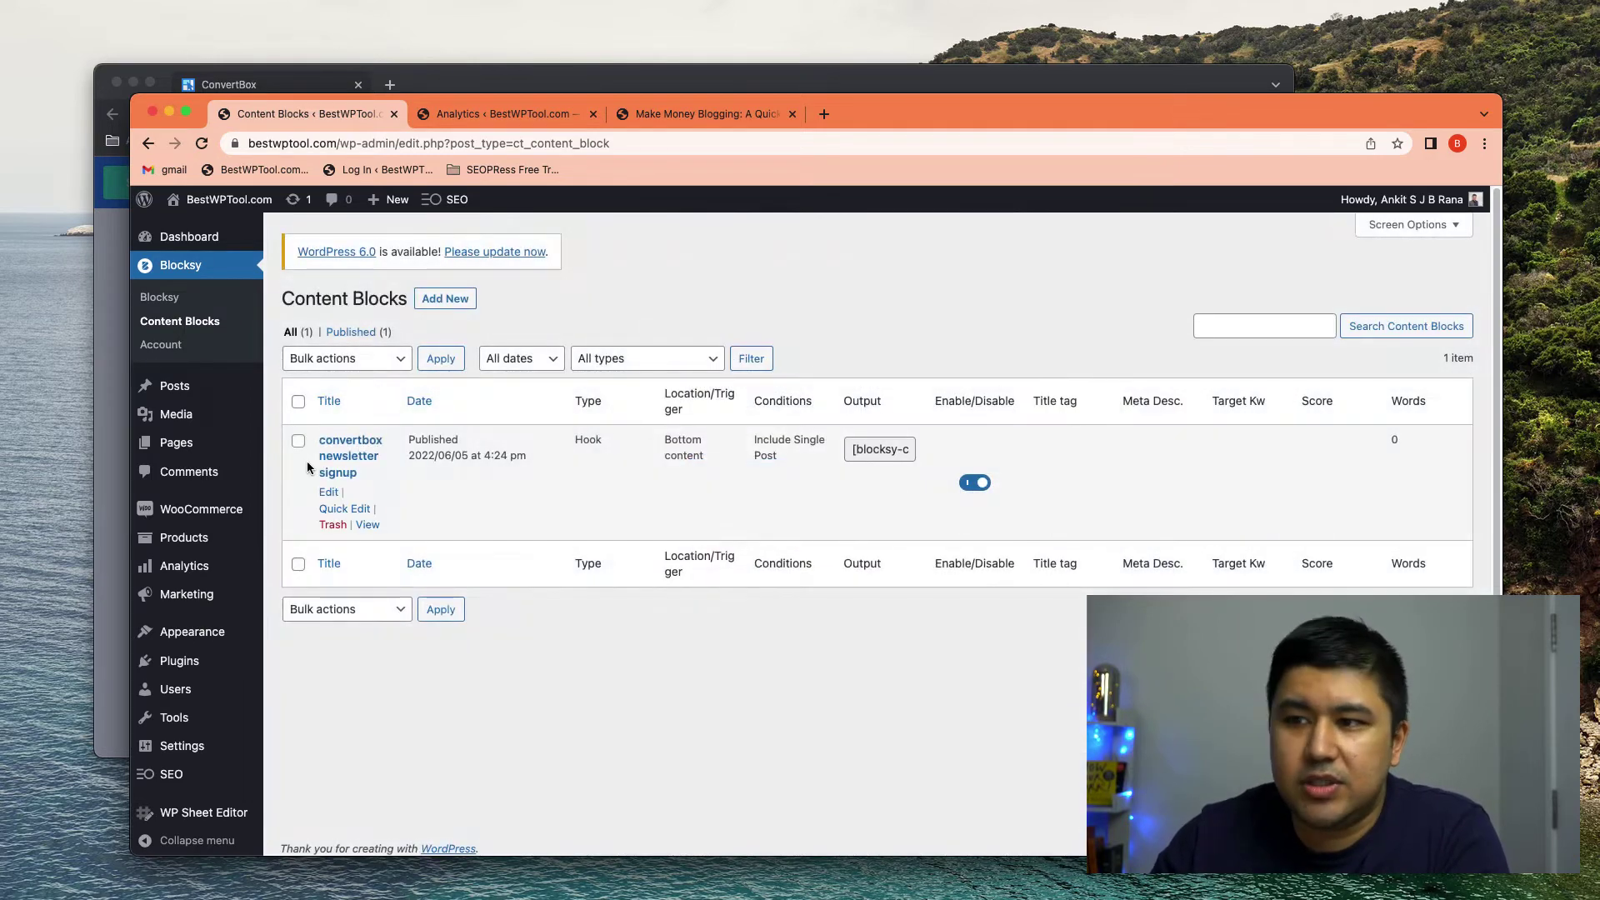
{"action": "left_click", "coordinate": [363, 463]}
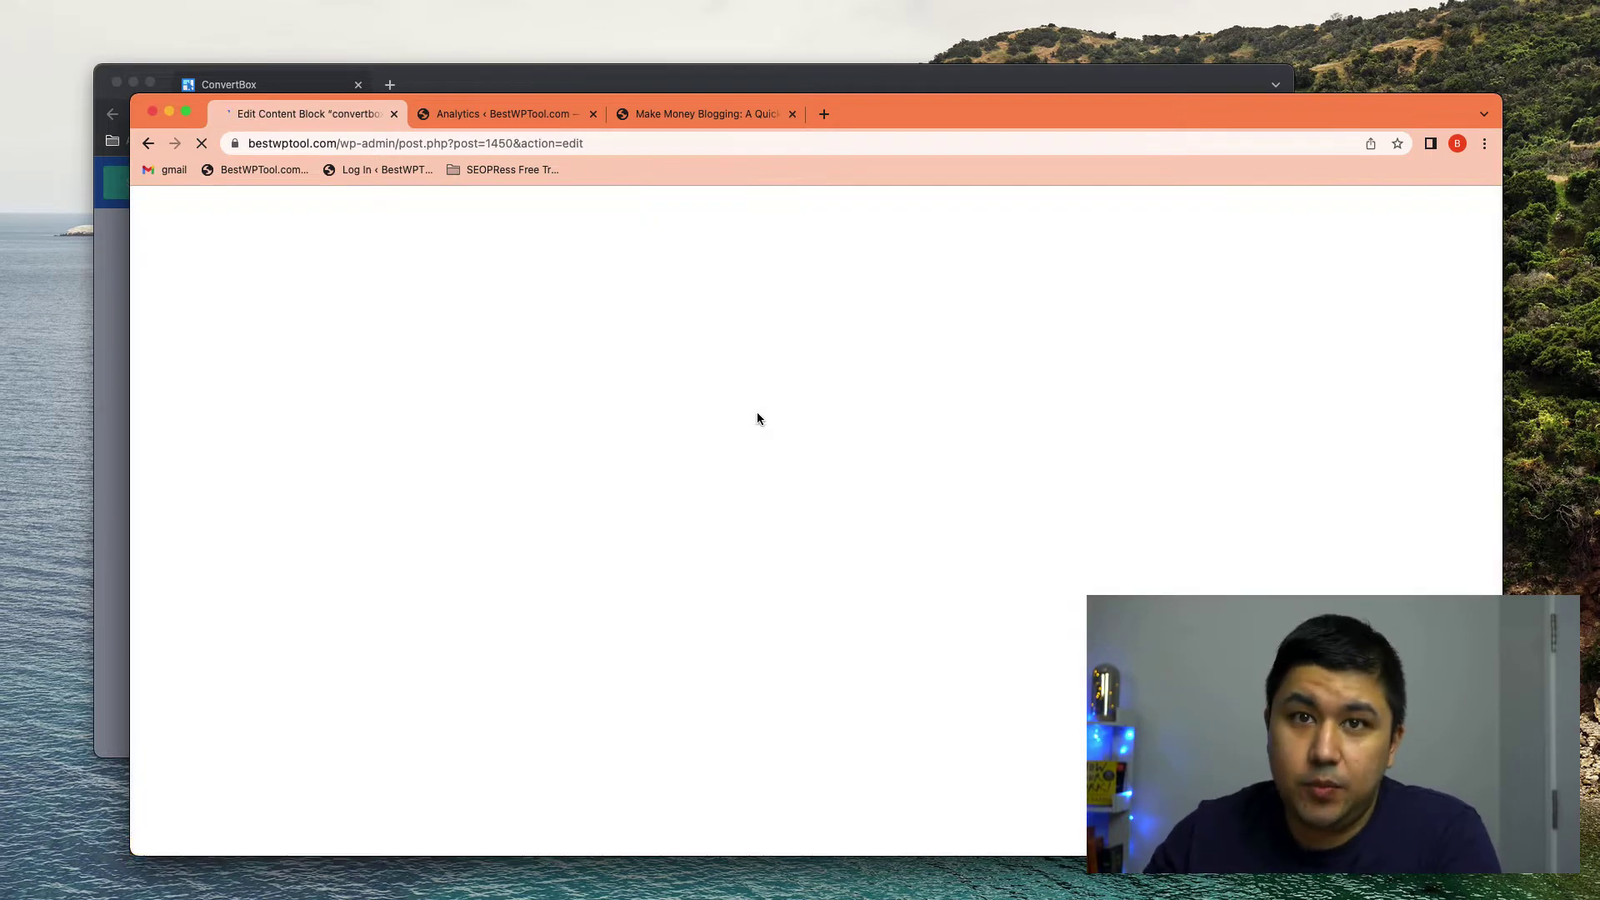
Step: Add a Custom HTML block with the pasted ConvertBox div embed code and delete the duplicate block
{"action": "left_click", "coordinate": [704, 81]}
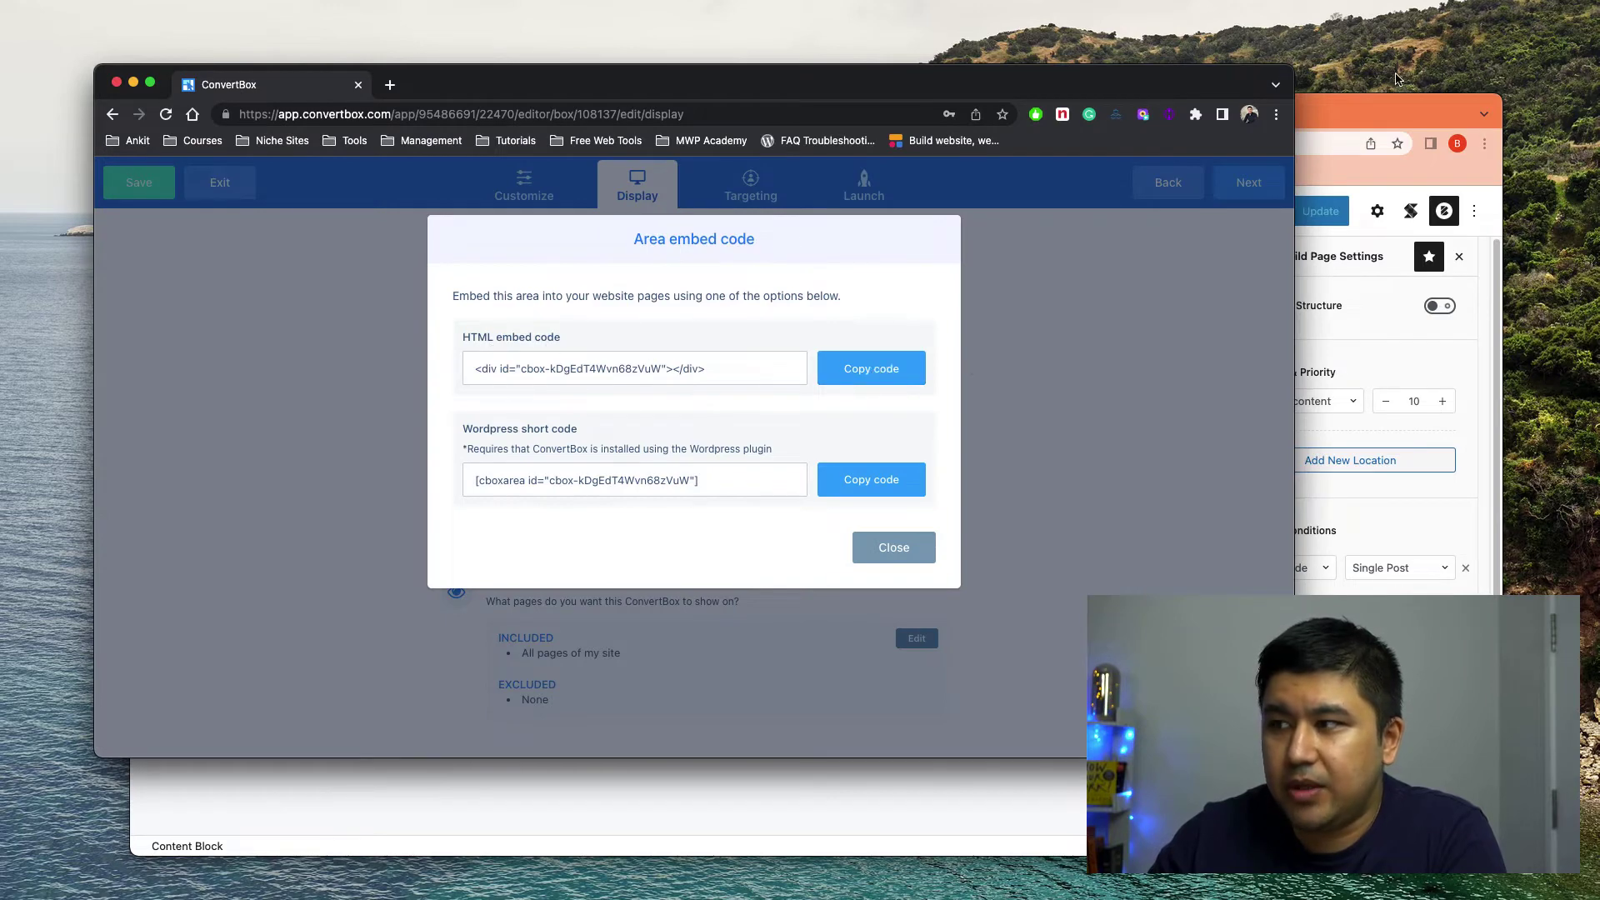
{"action": "left_click", "coordinate": [1378, 113]}
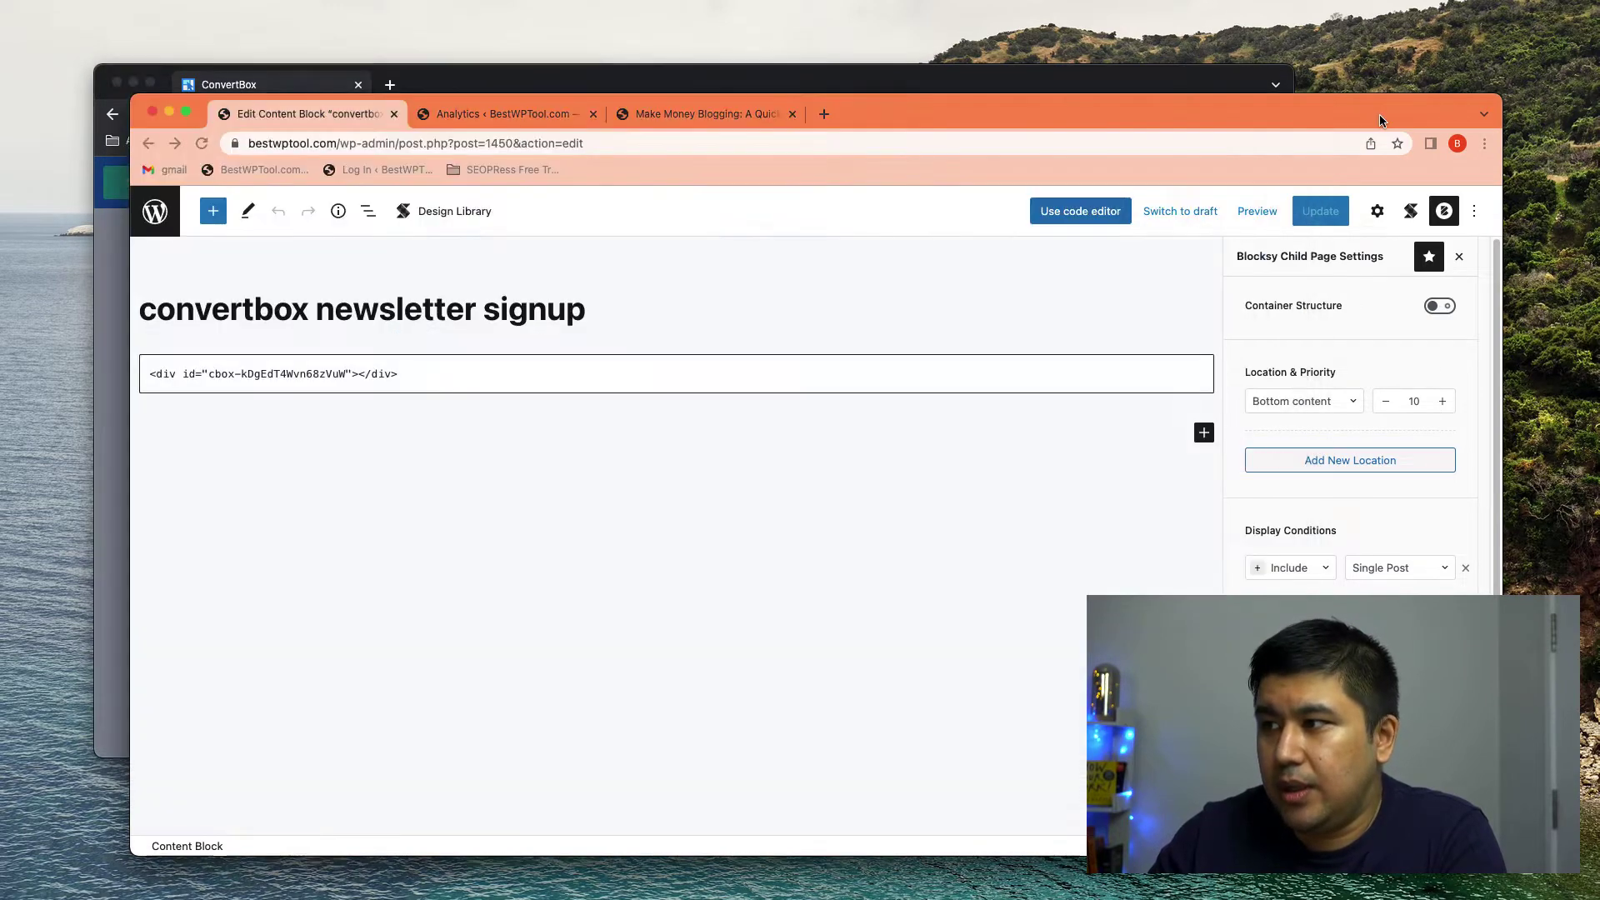
{"action": "left_click", "coordinate": [319, 375]}
{"action": "left_click", "coordinate": [362, 428]}
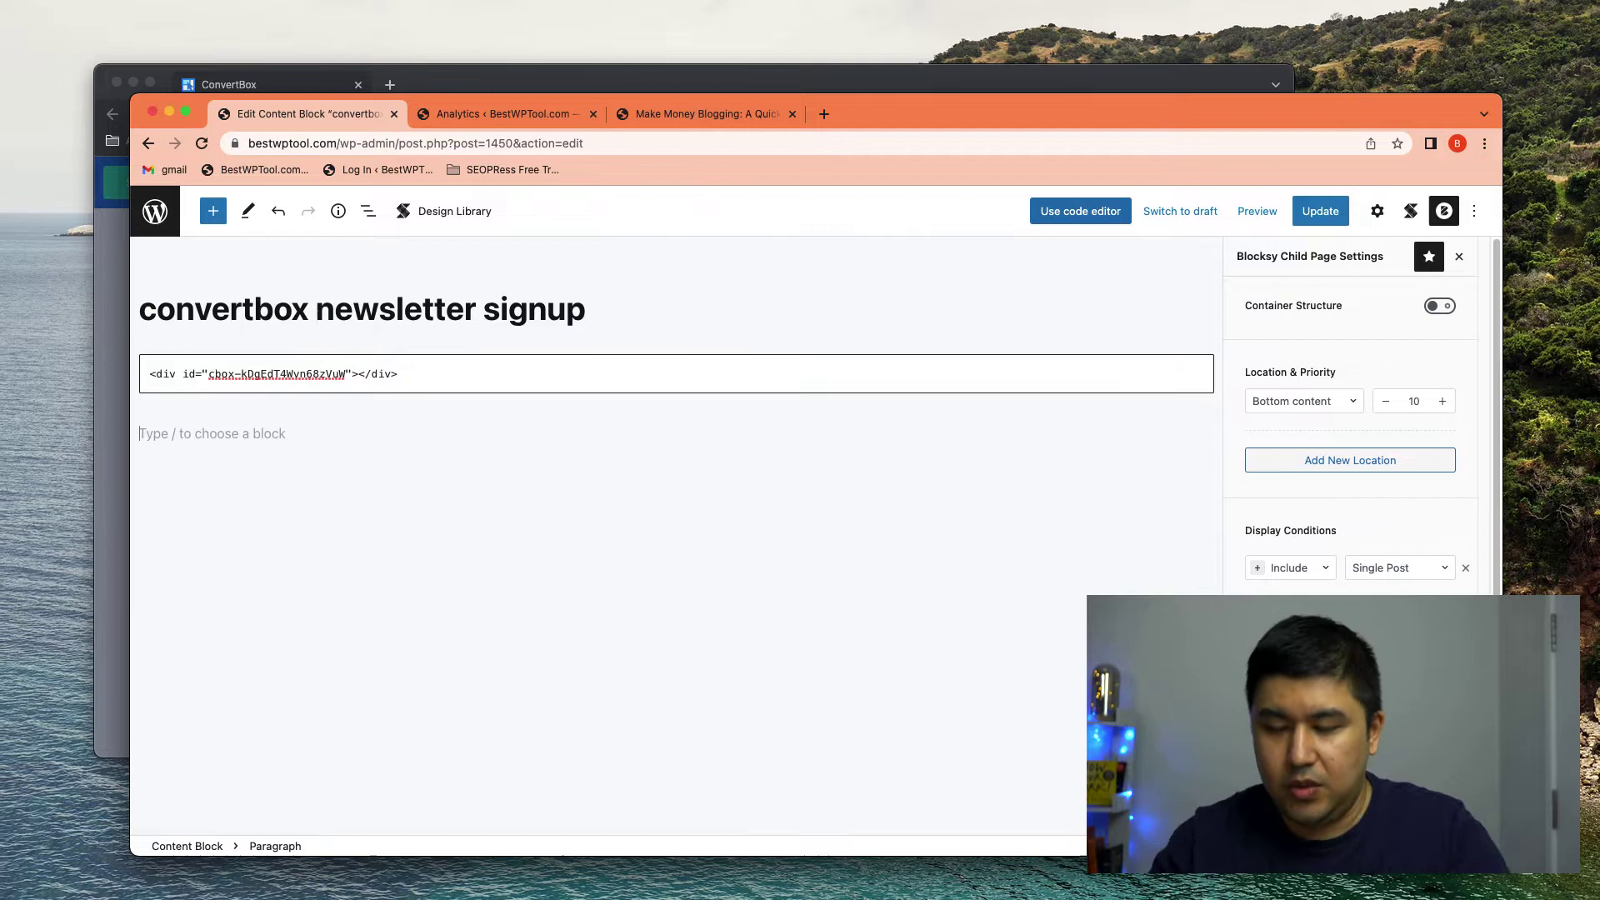
{"action": "type", "text": "/"}
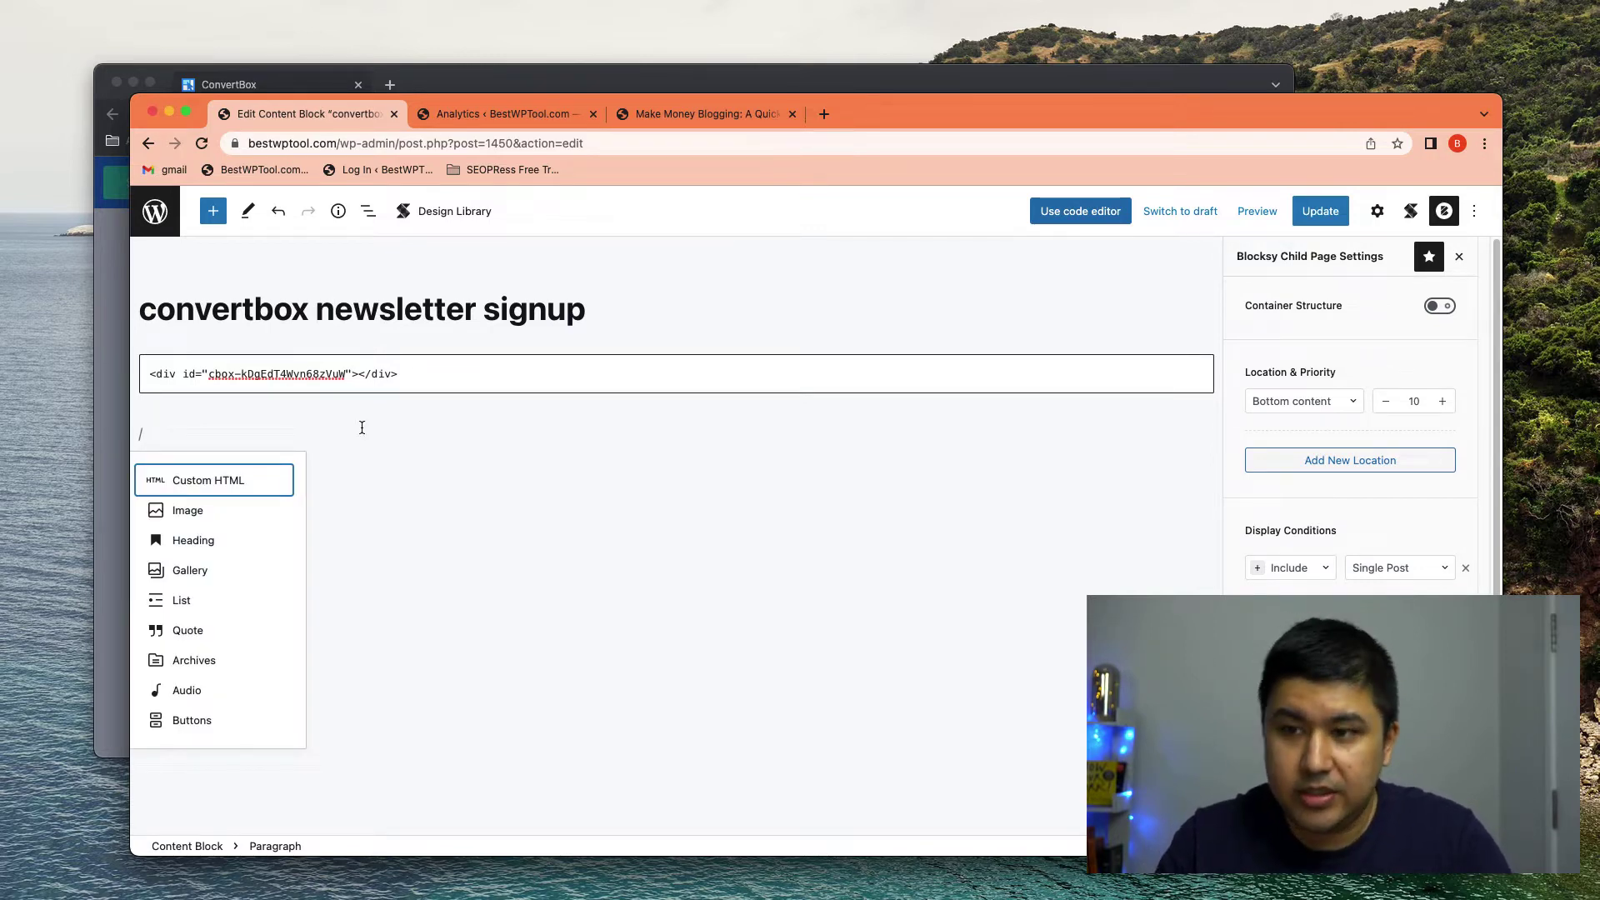
{"action": "key", "text": "BackSpace"}
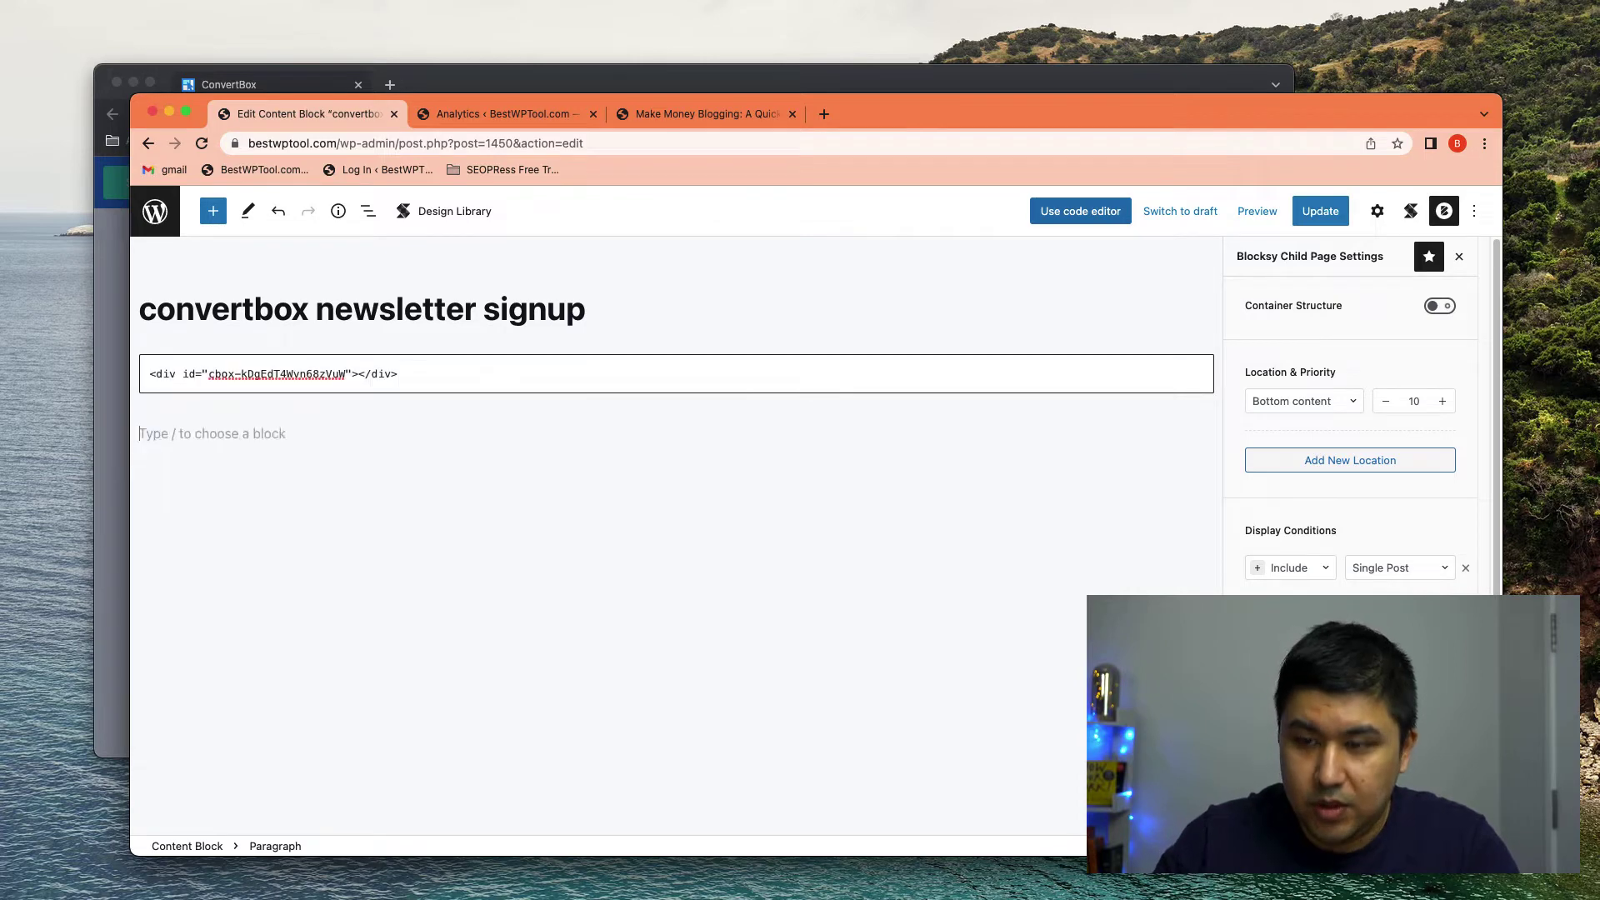
{"action": "type", "text": "/htm"}
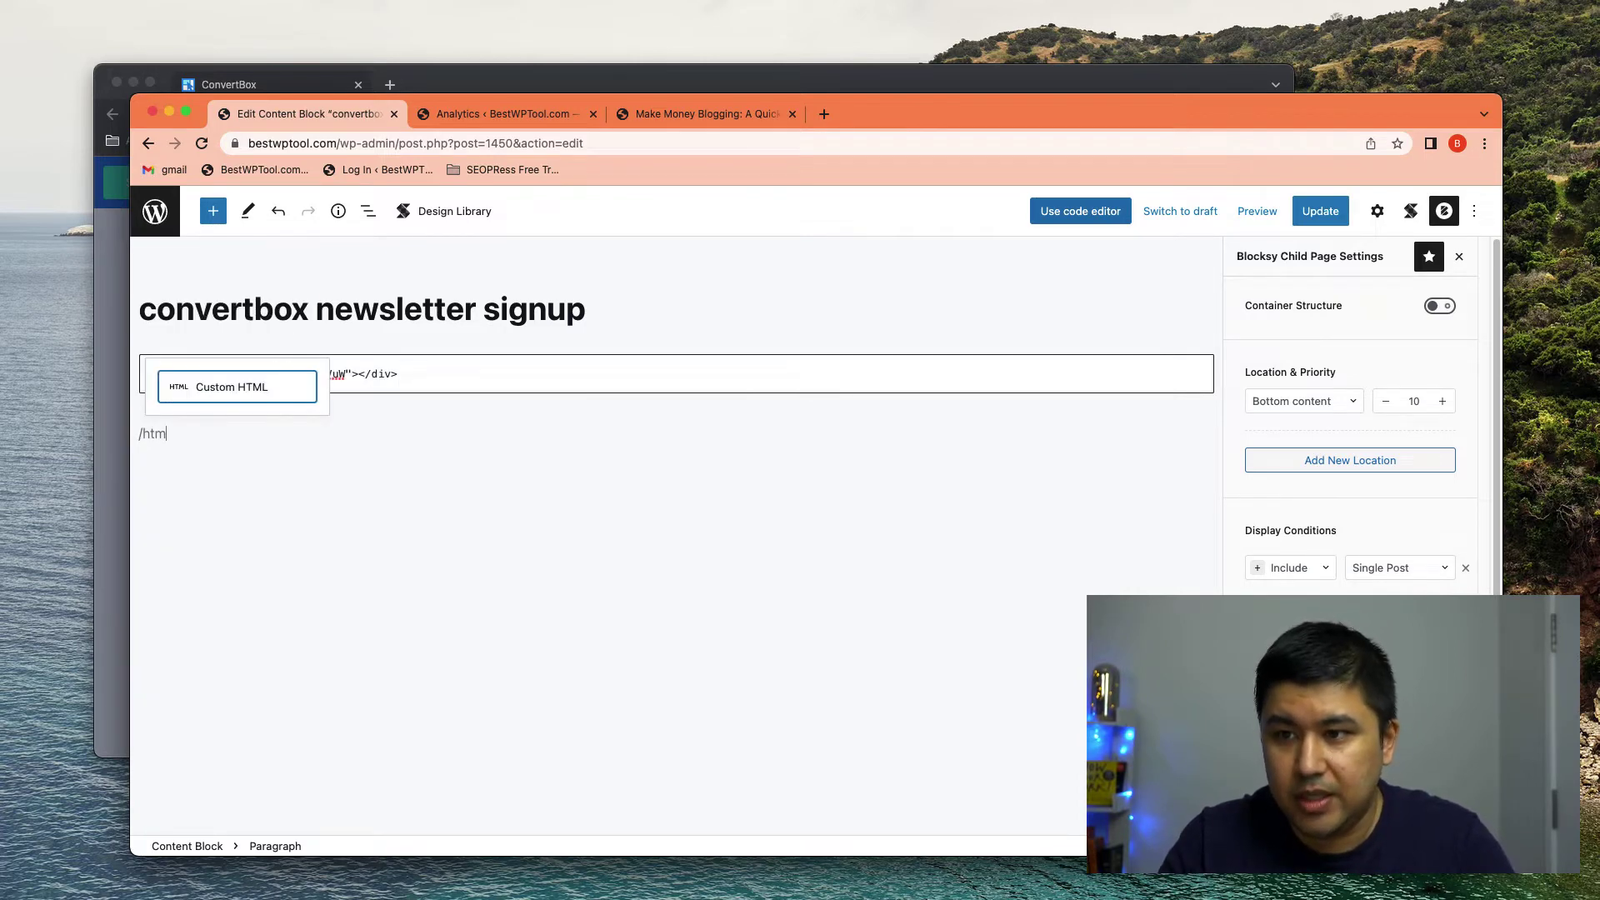
{"action": "left_click", "coordinate": [222, 387]}
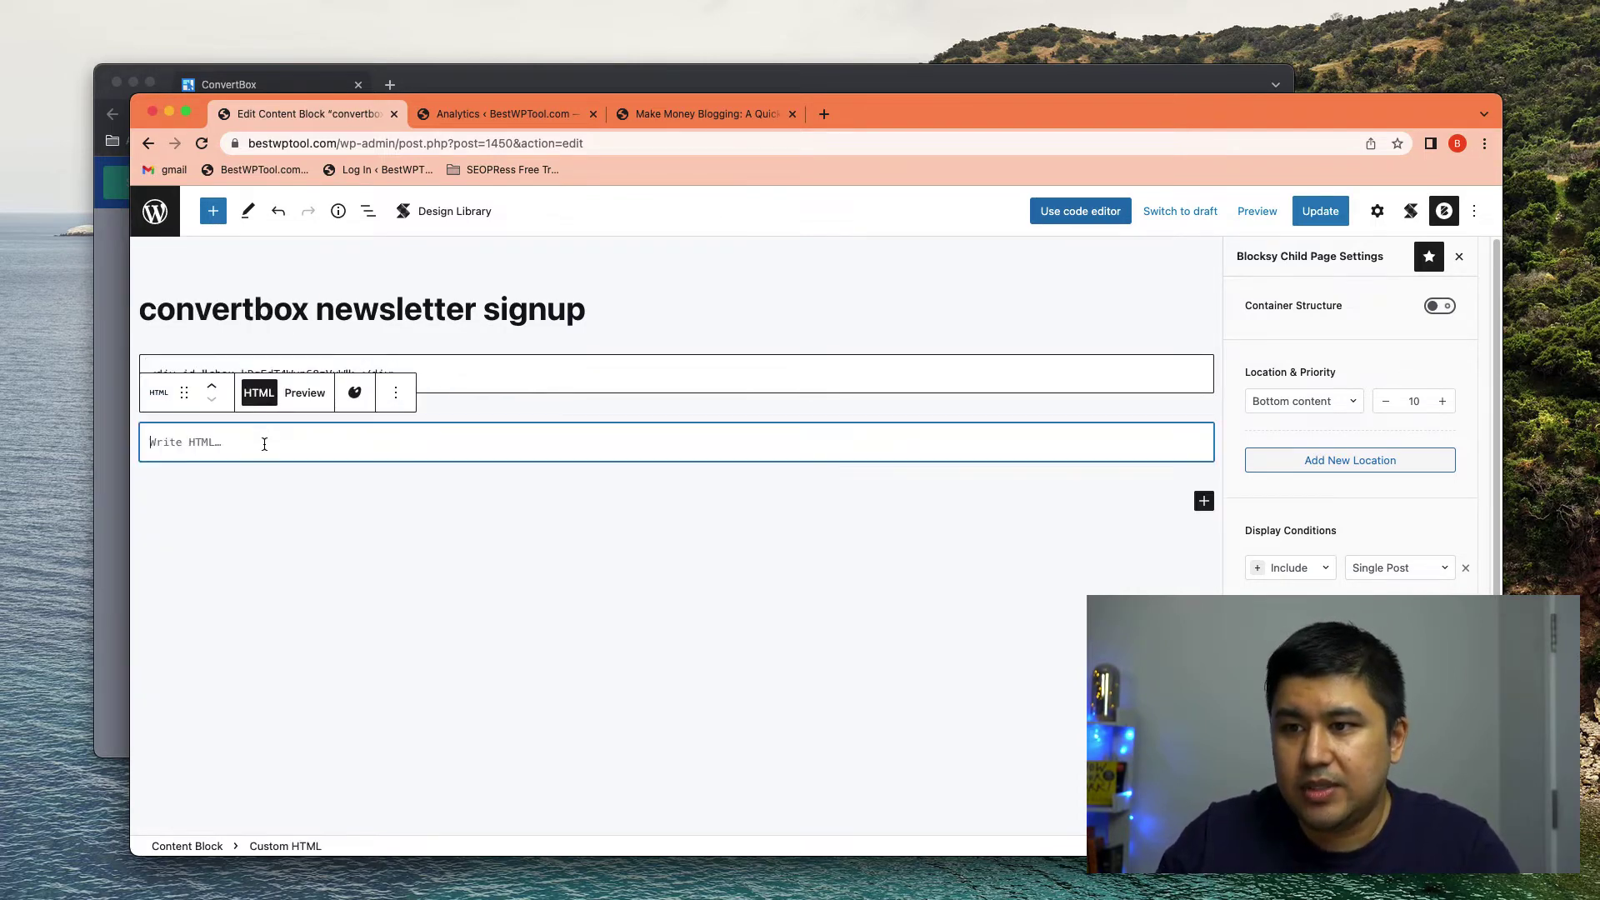
{"action": "type", "text": "<div id=\"cbox-kDqFdT4Wvn68zVuW\"></div>"}
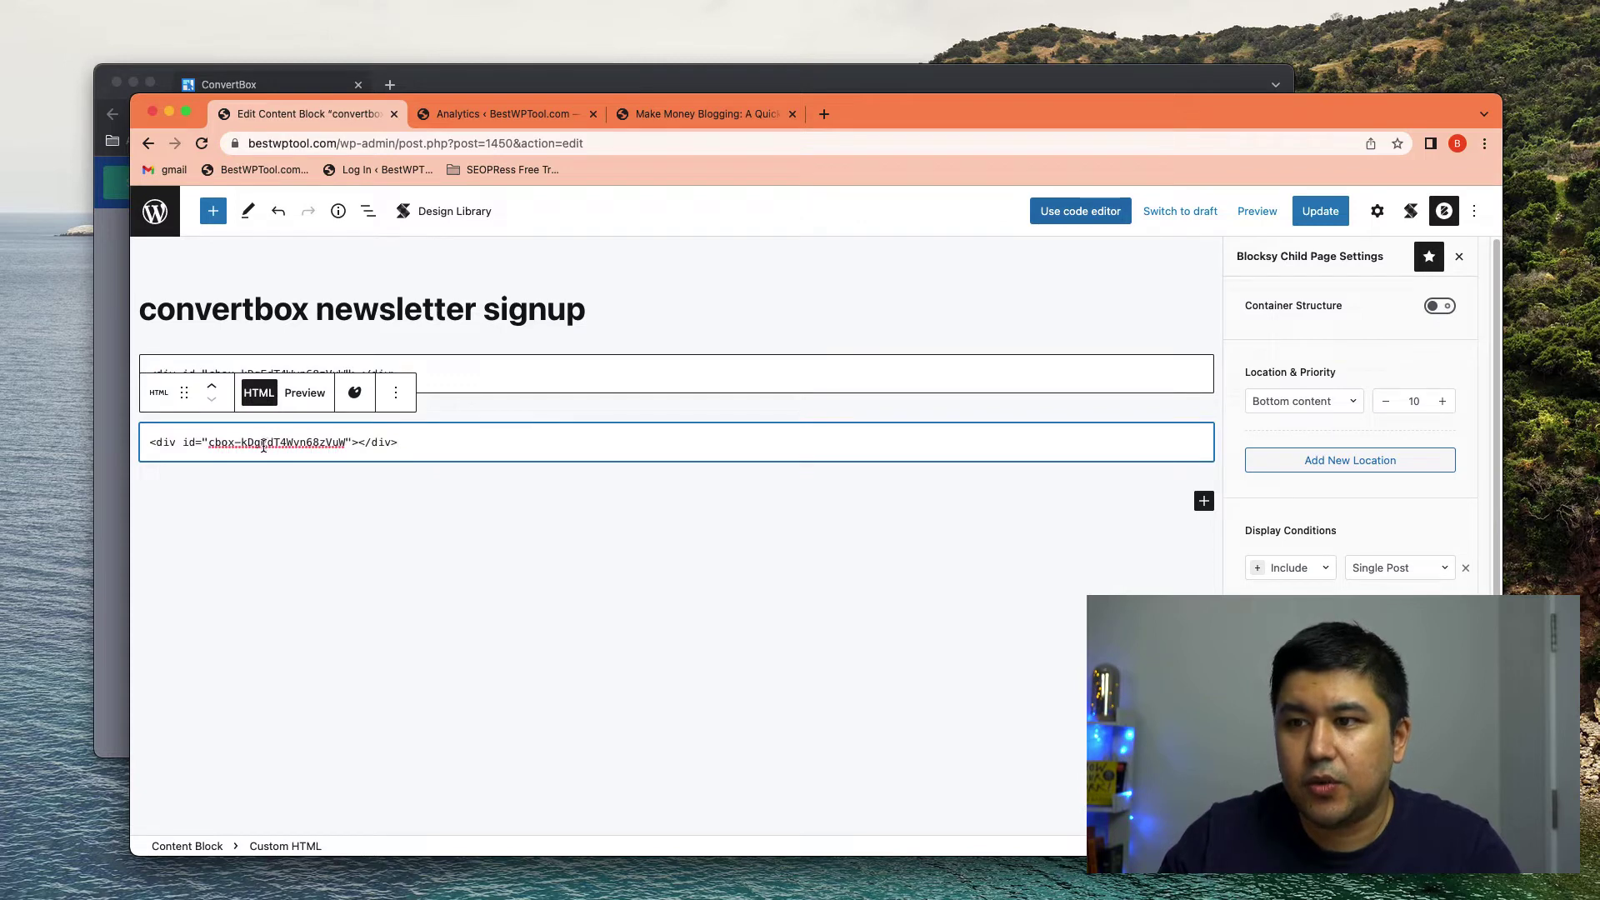
{"action": "left_click", "coordinate": [400, 402]}
{"action": "left_click", "coordinate": [448, 741]}
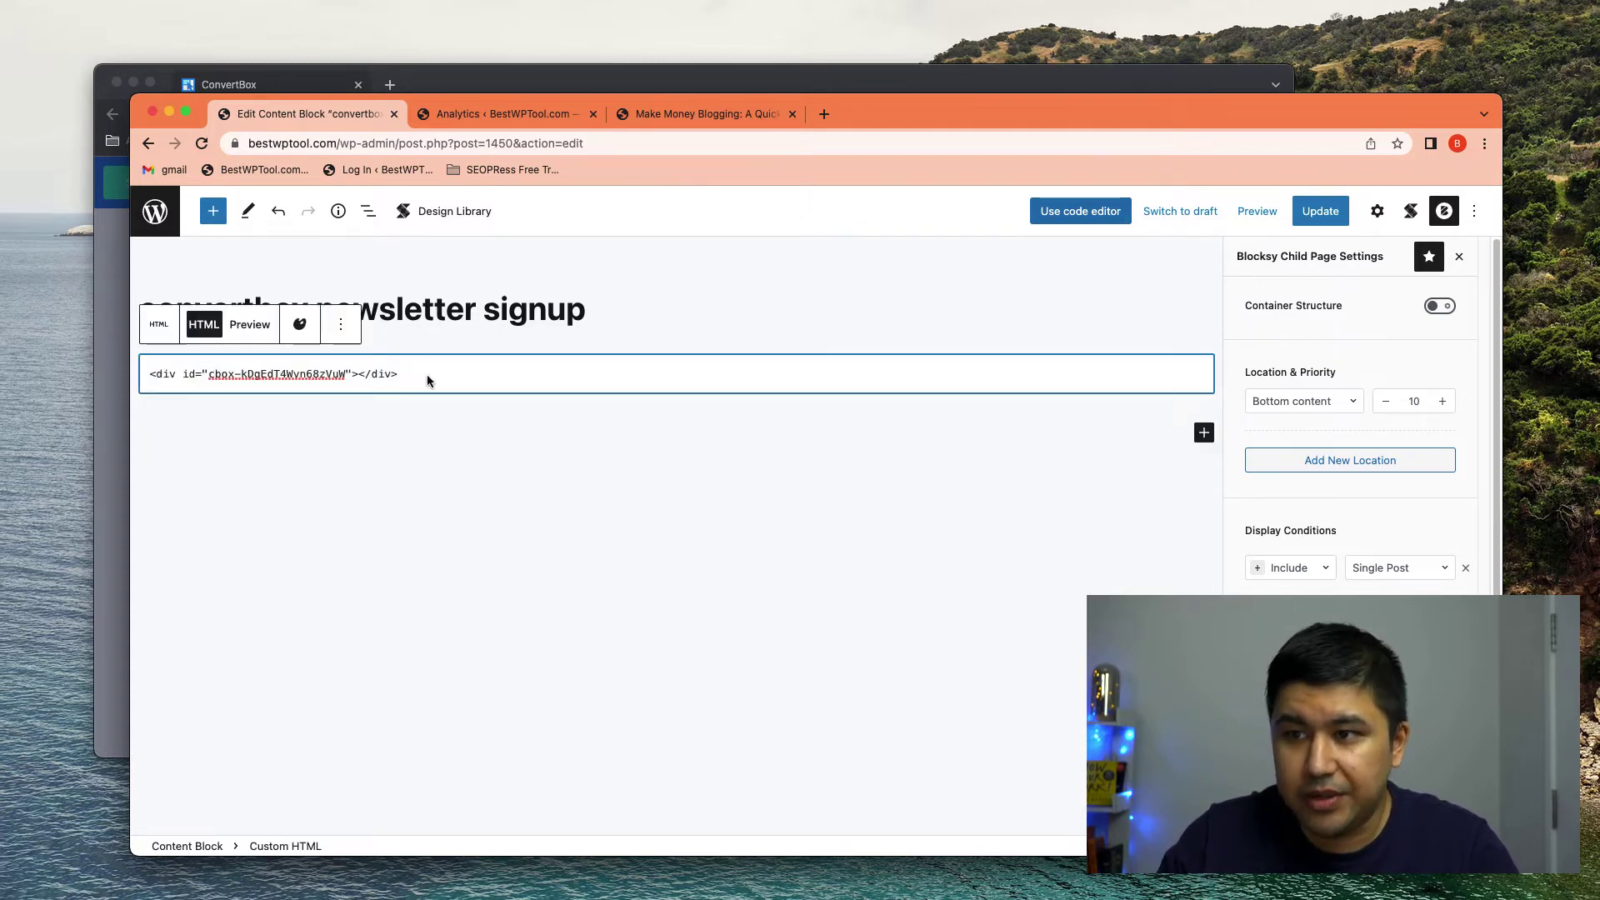
{"action": "left_click", "coordinate": [389, 415]}
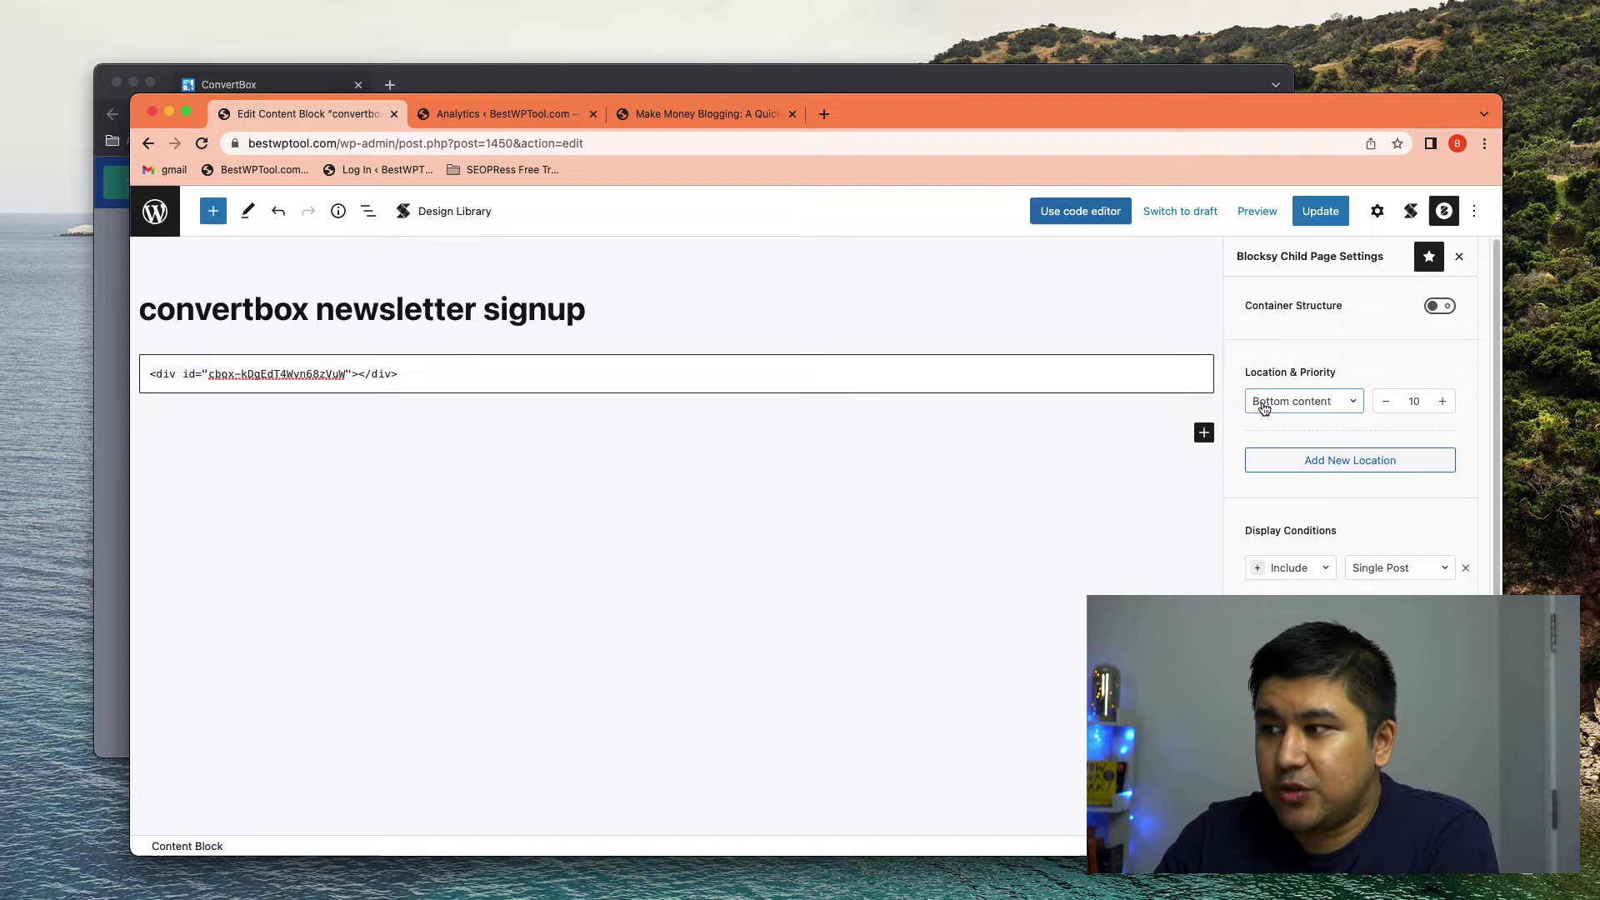
{"action": "left_click_drag", "start_coordinate": [1240, 376], "coordinate": [1356, 370]}
{"action": "left_click", "coordinate": [1356, 370]}
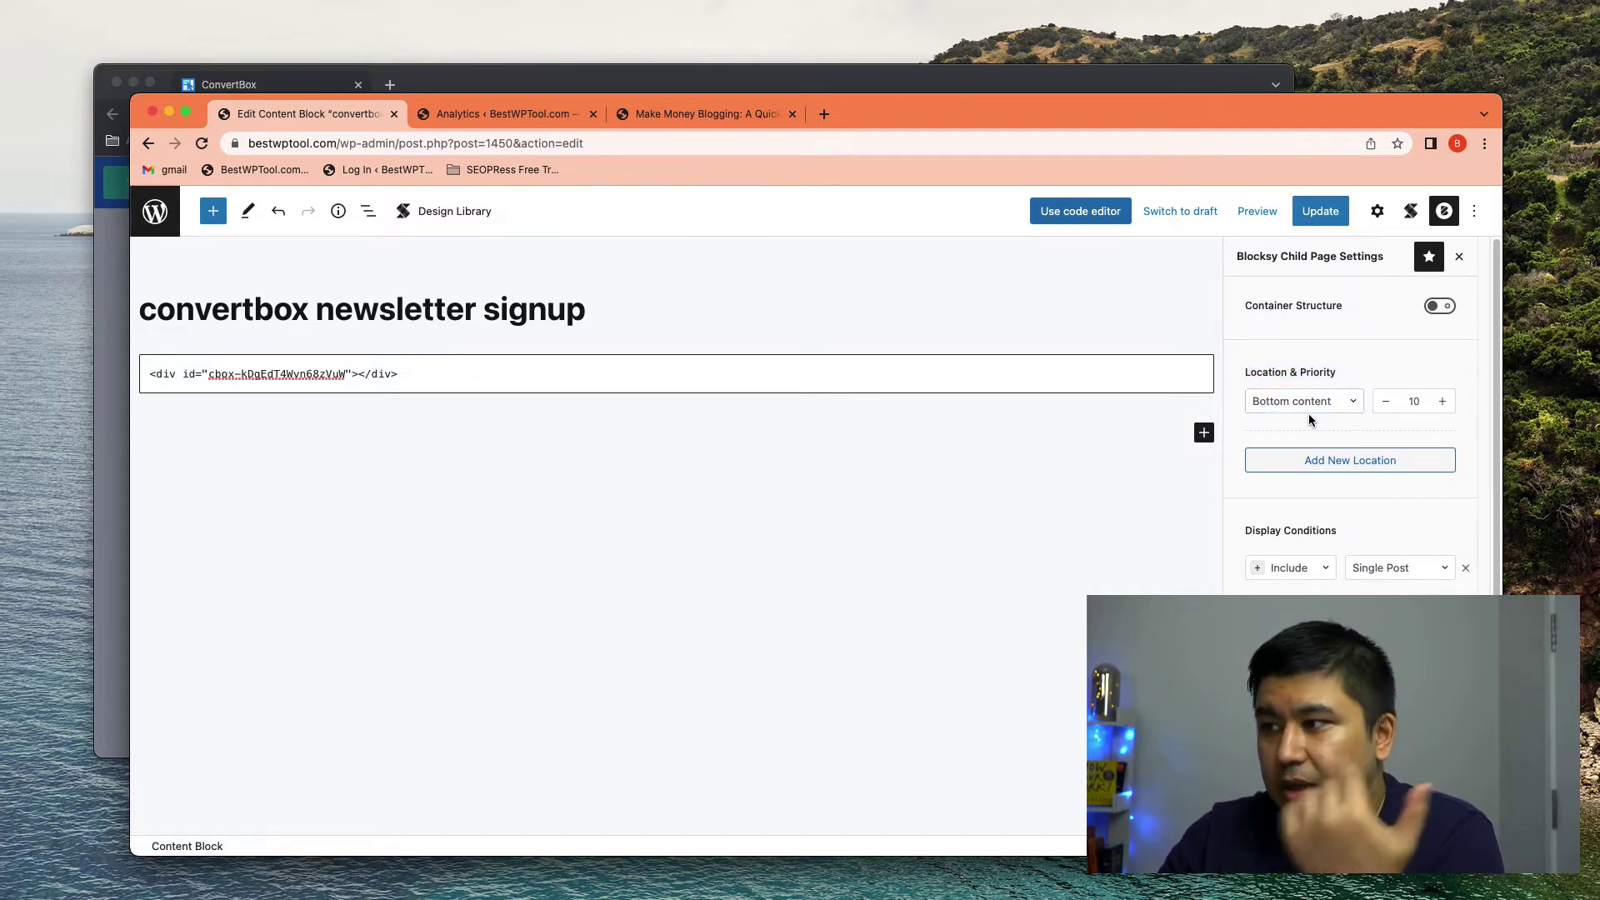
{"action": "left_click", "coordinate": [1280, 569]}
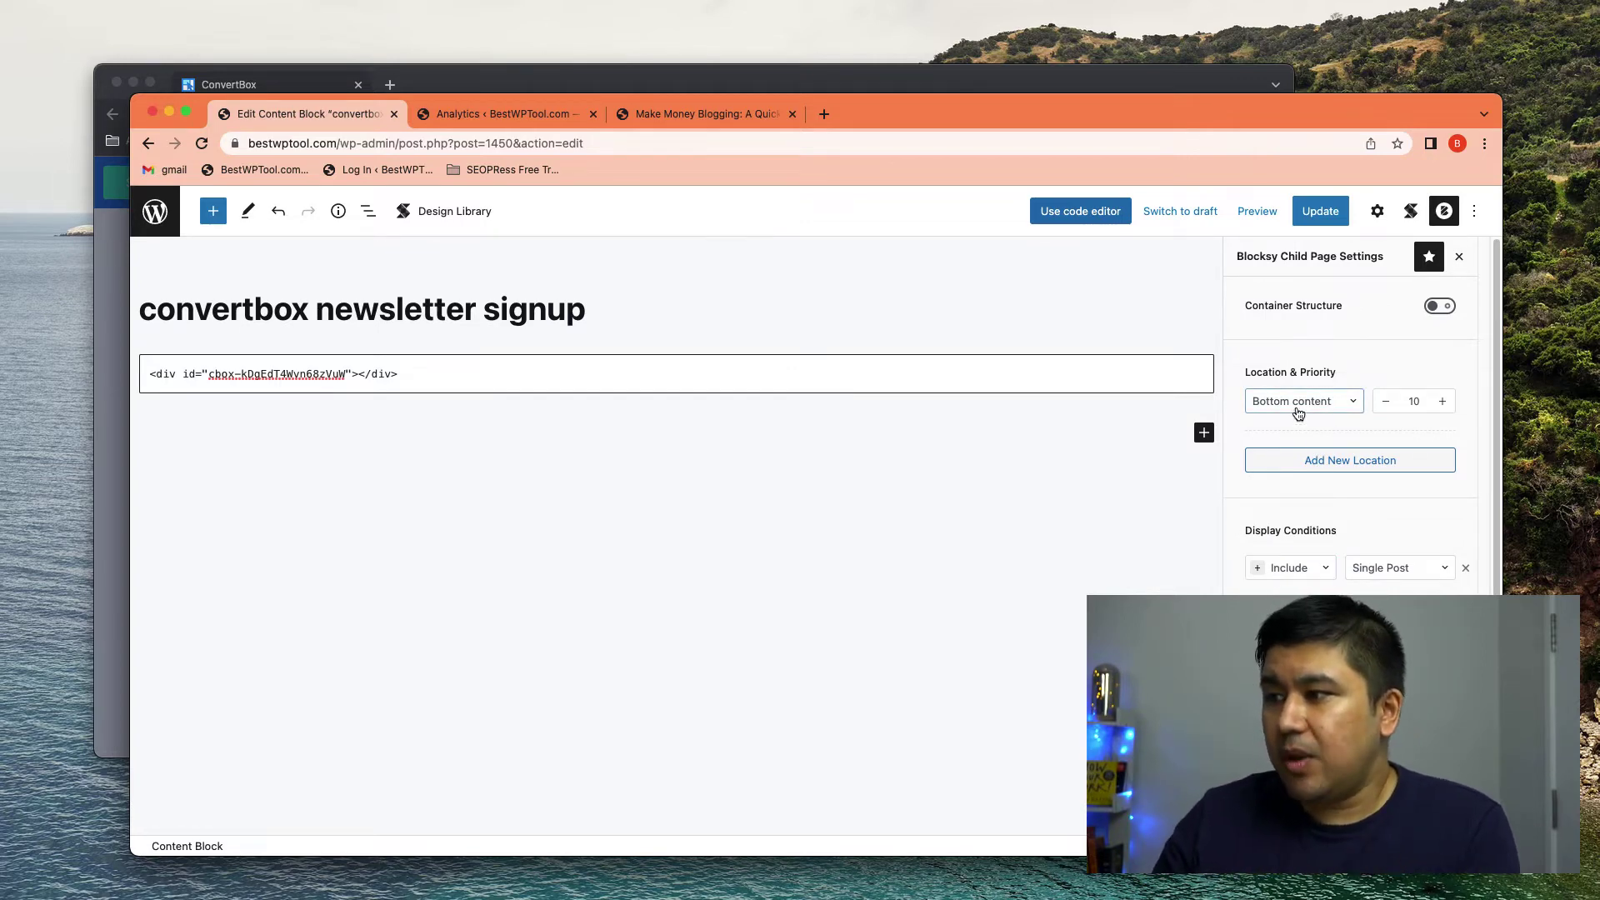
{"action": "left_click", "coordinate": [1411, 397]}
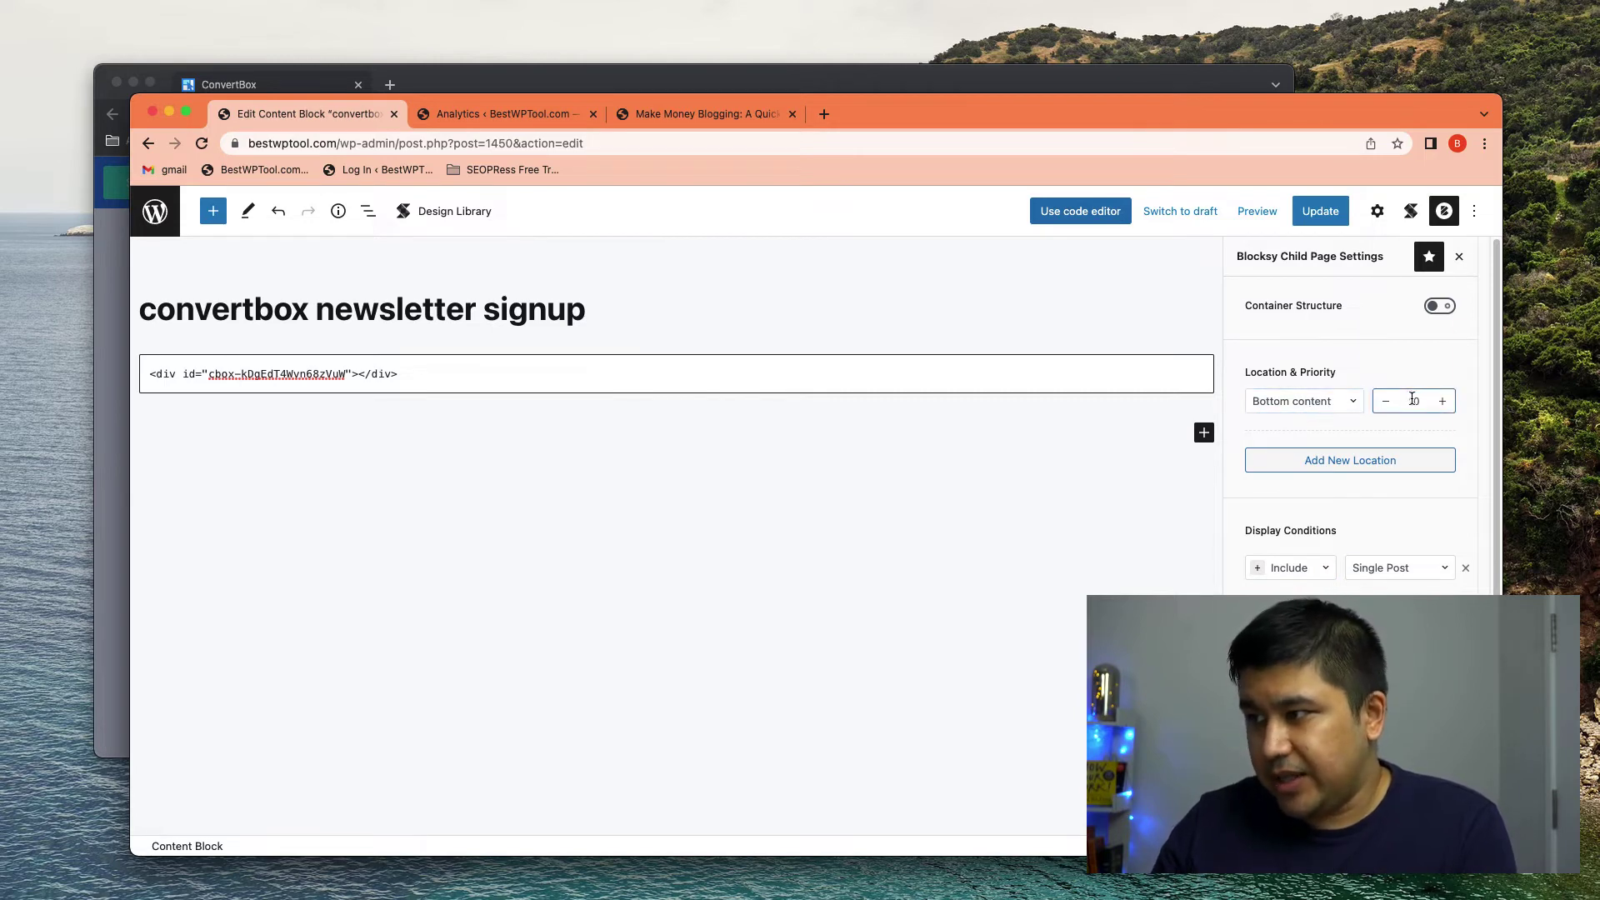
{"action": "left_click", "coordinate": [1282, 569]}
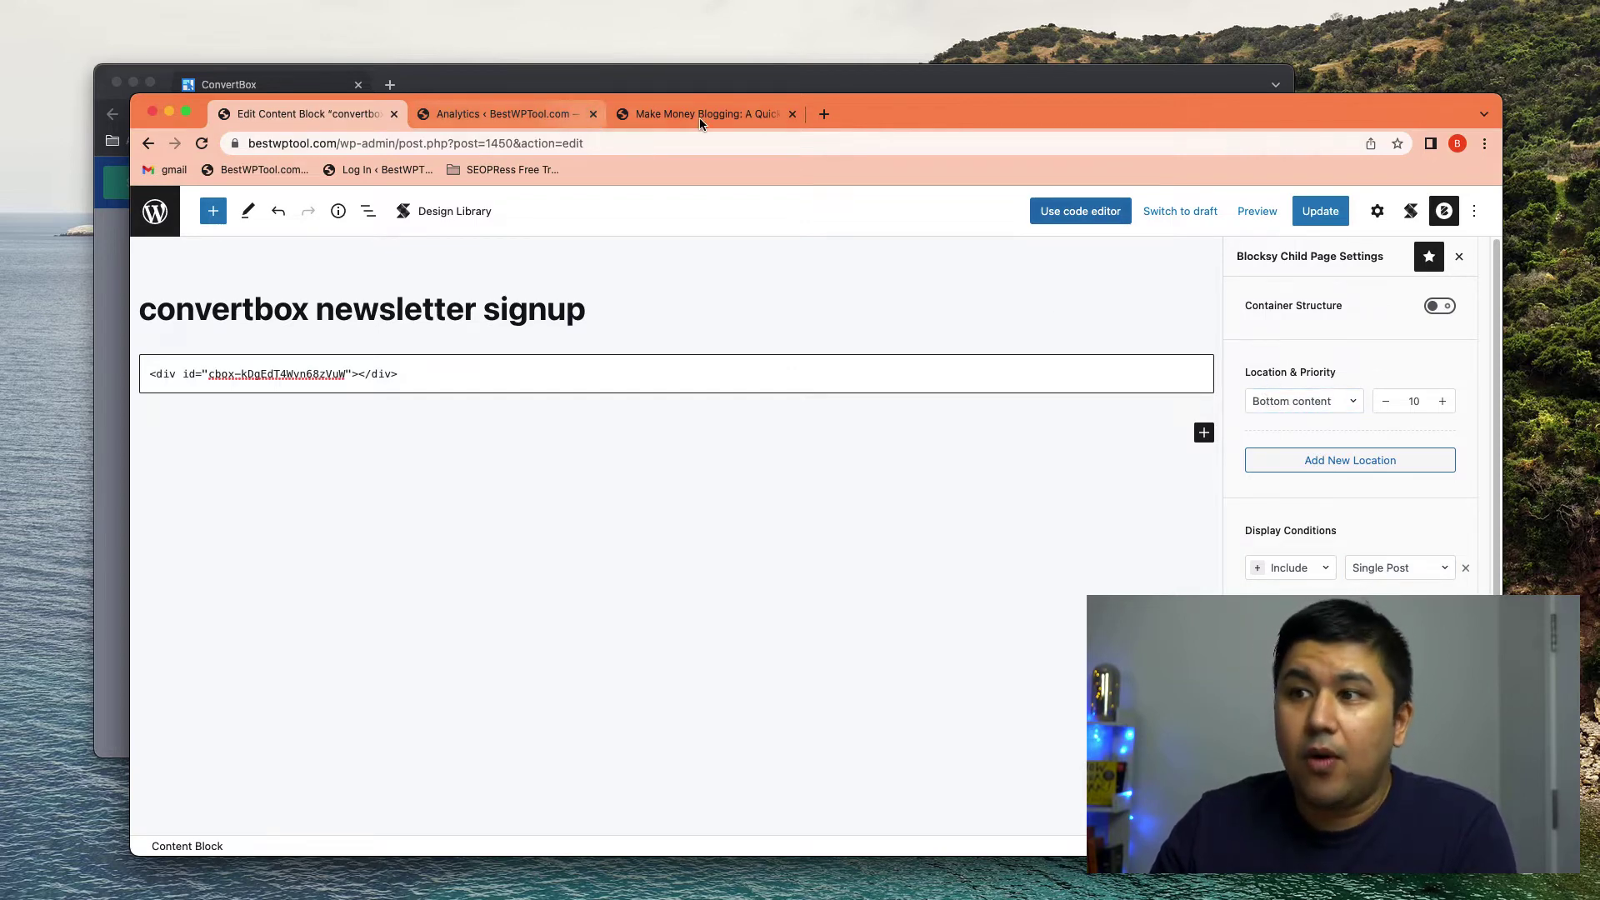
Step: Toggle the theme hook placeholders back on for the Make Money Blogging post
{"action": "left_click", "coordinate": [741, 118]}
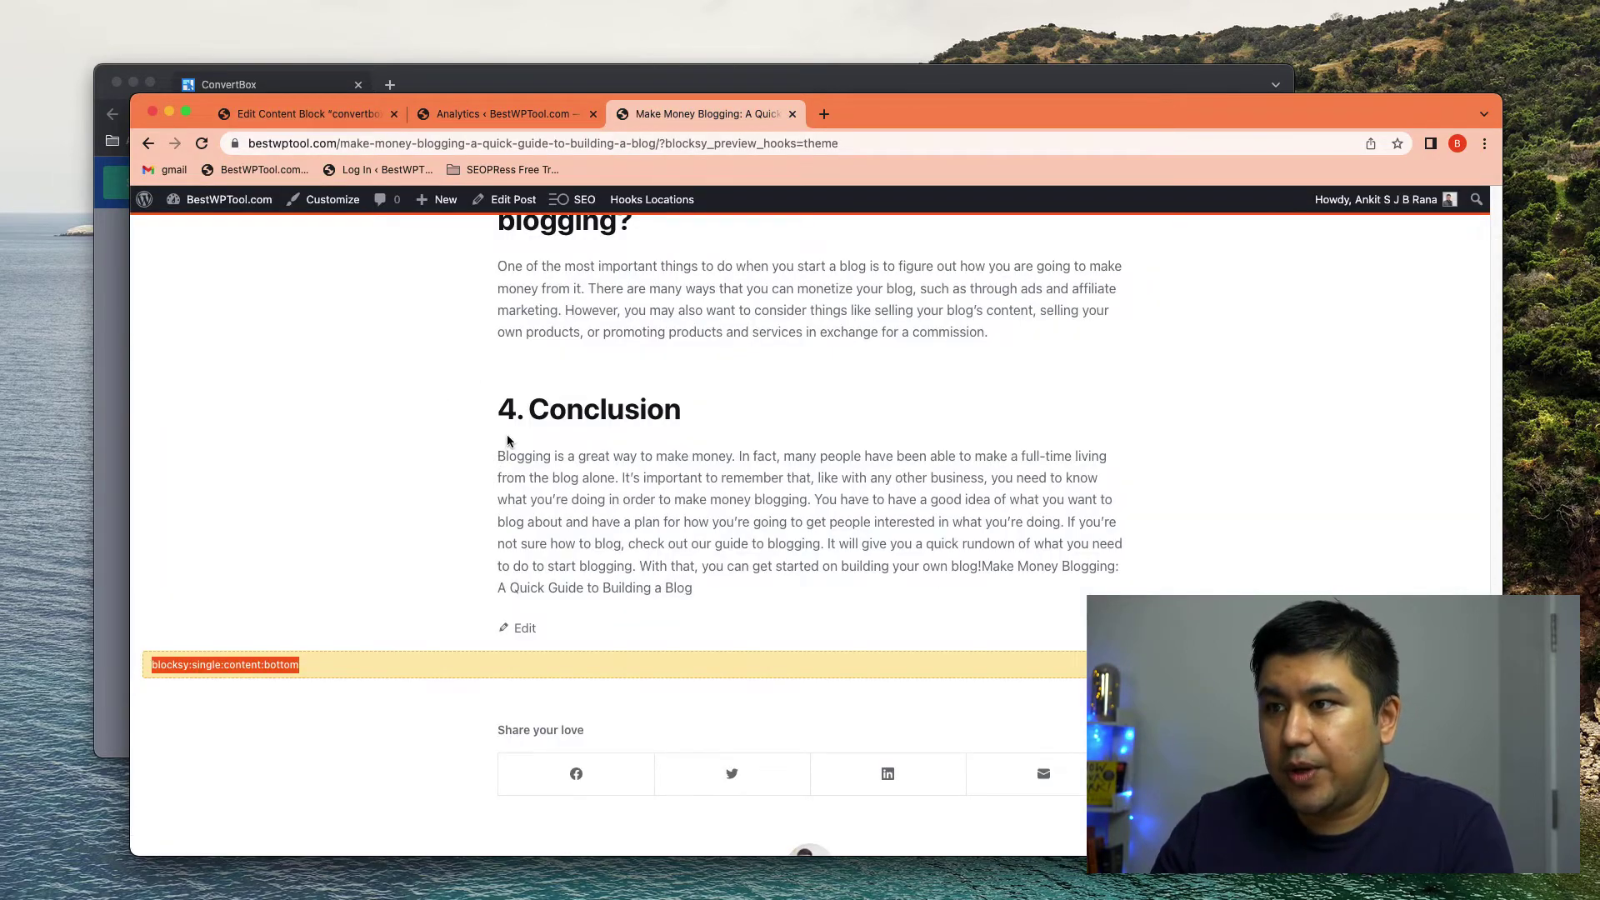
{"action": "scroll", "coordinate": [508, 440], "scroll_direction": "up", "scroll_amount": 20}
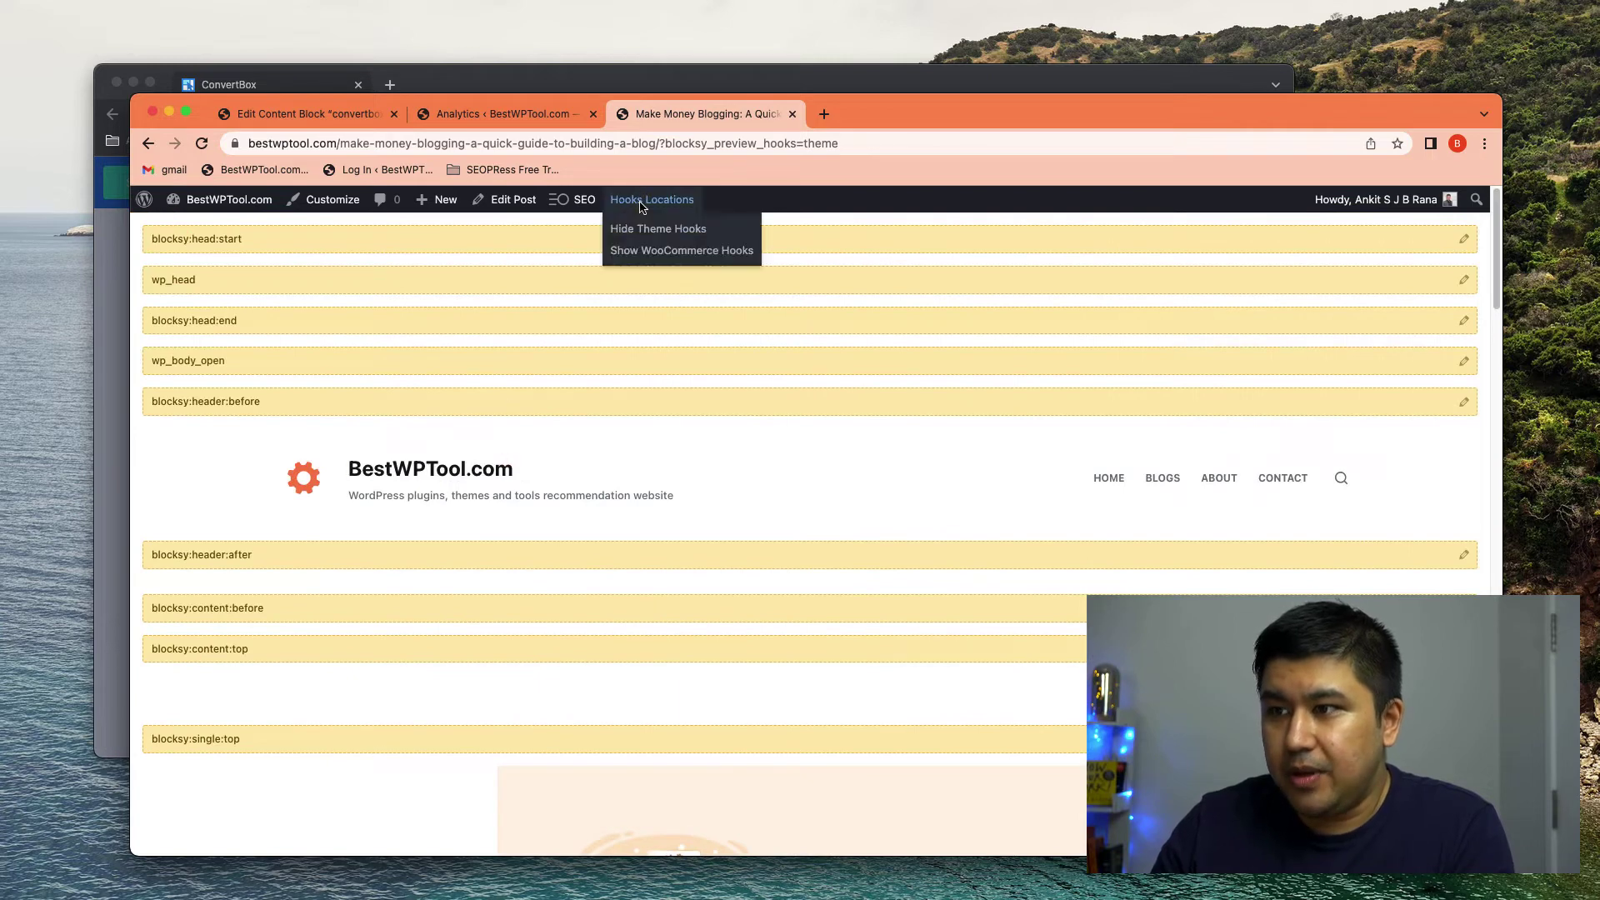
{"action": "left_click", "coordinate": [639, 230]}
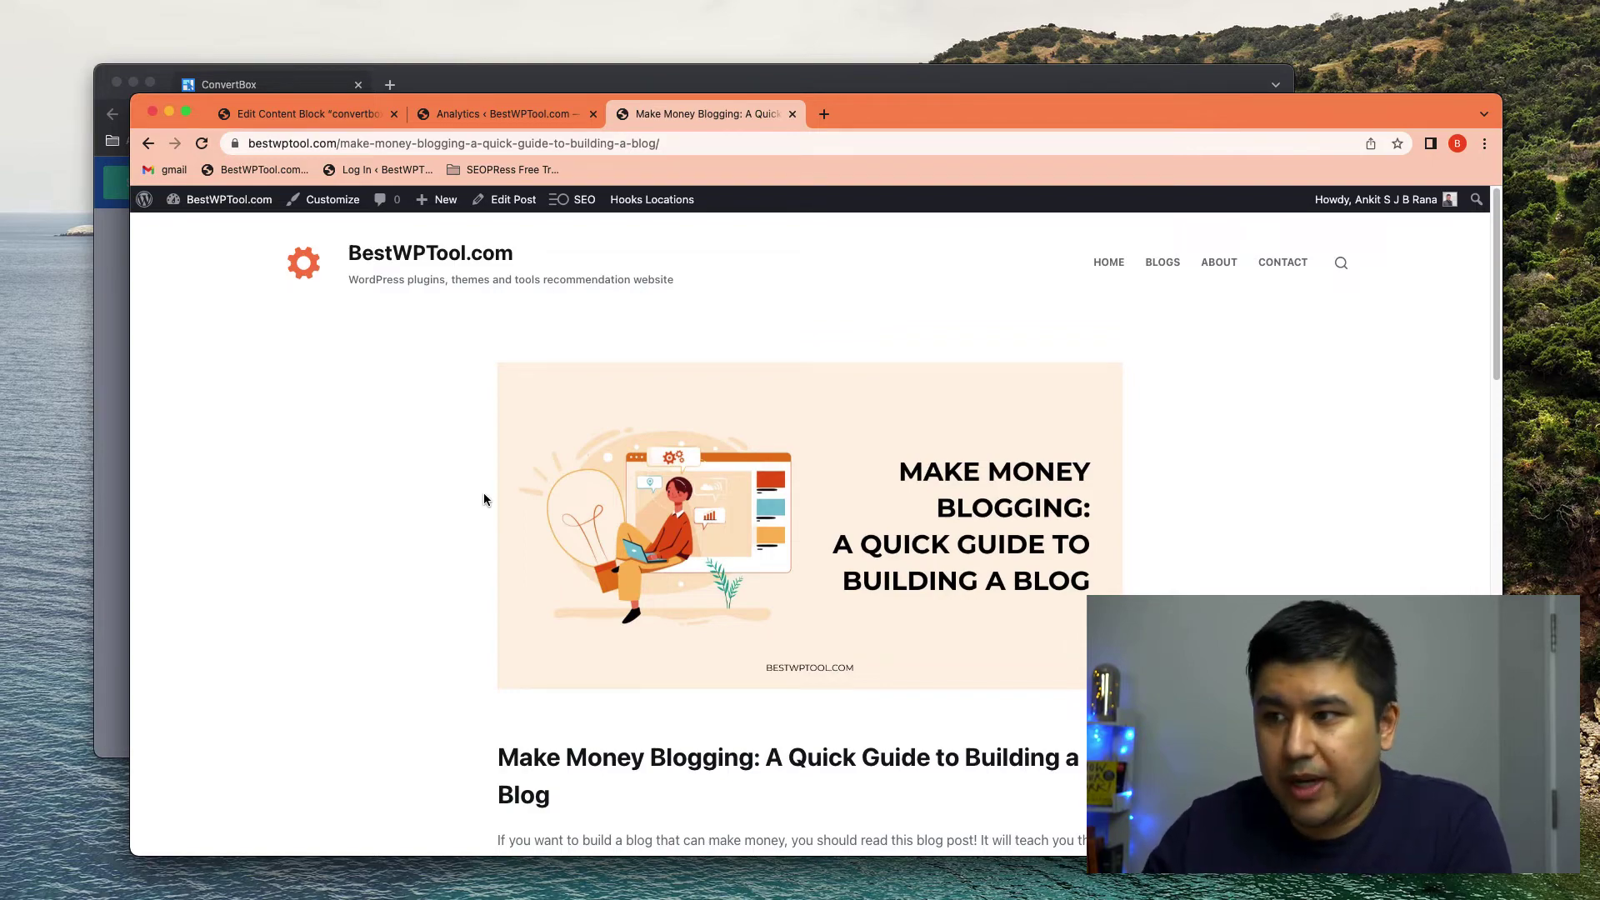
{"action": "scroll", "coordinate": [487, 498], "scroll_direction": "down", "scroll_amount": 15}
{"action": "scroll", "coordinate": [488, 500], "scroll_direction": "down", "scroll_amount": 3}
{"action": "scroll", "coordinate": [483, 509], "scroll_direction": "up", "scroll_amount": 6}
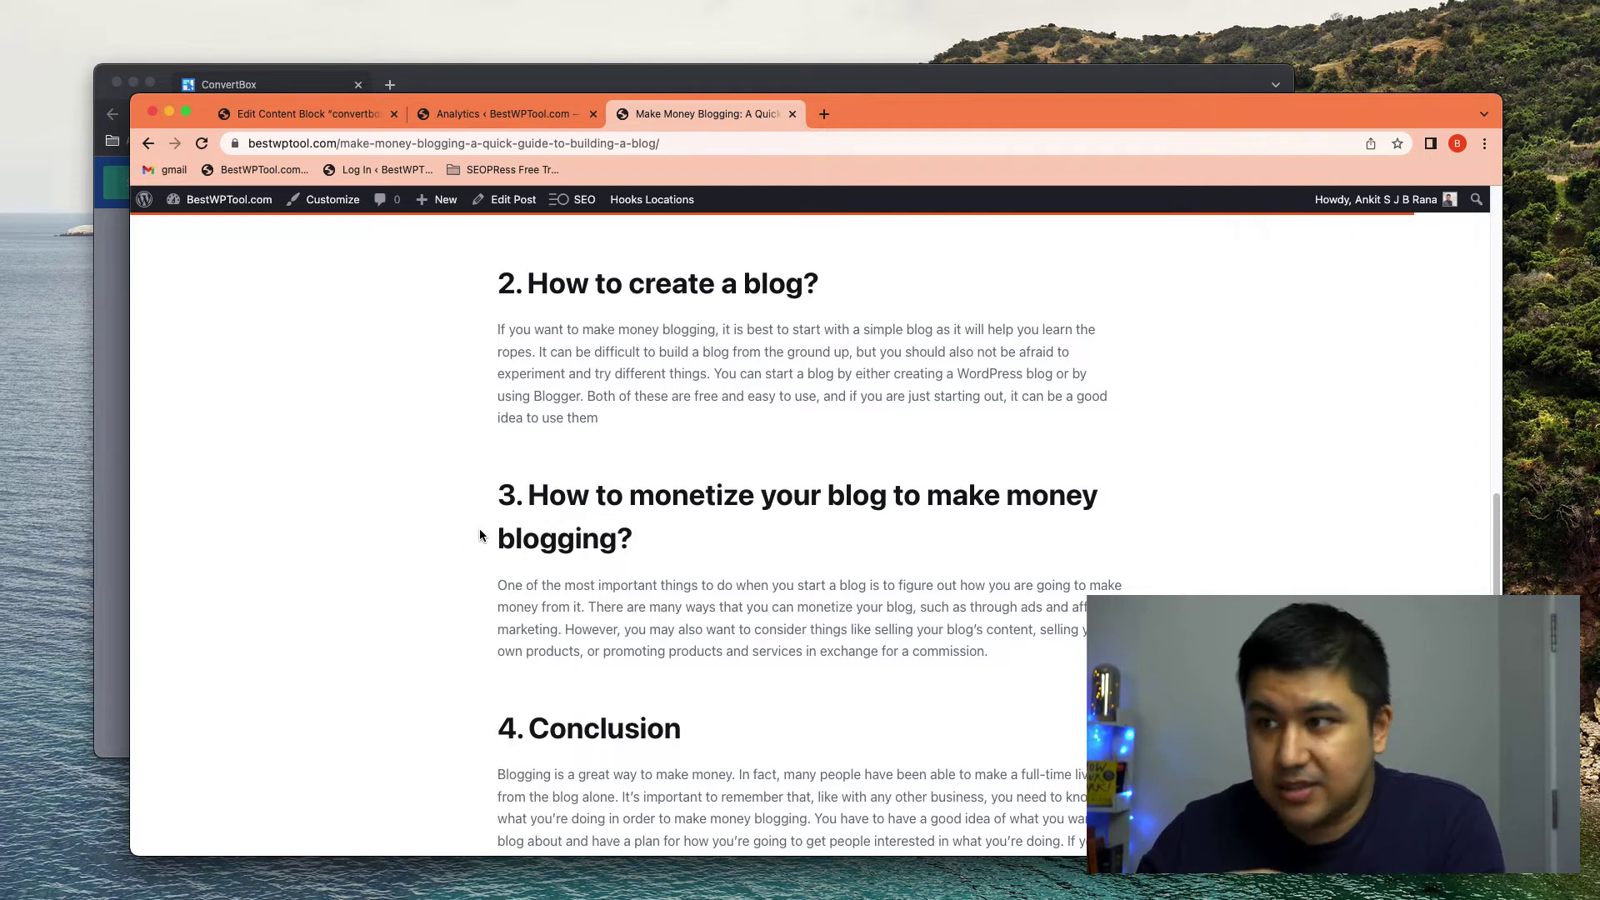
{"action": "left_click", "coordinate": [650, 229]}
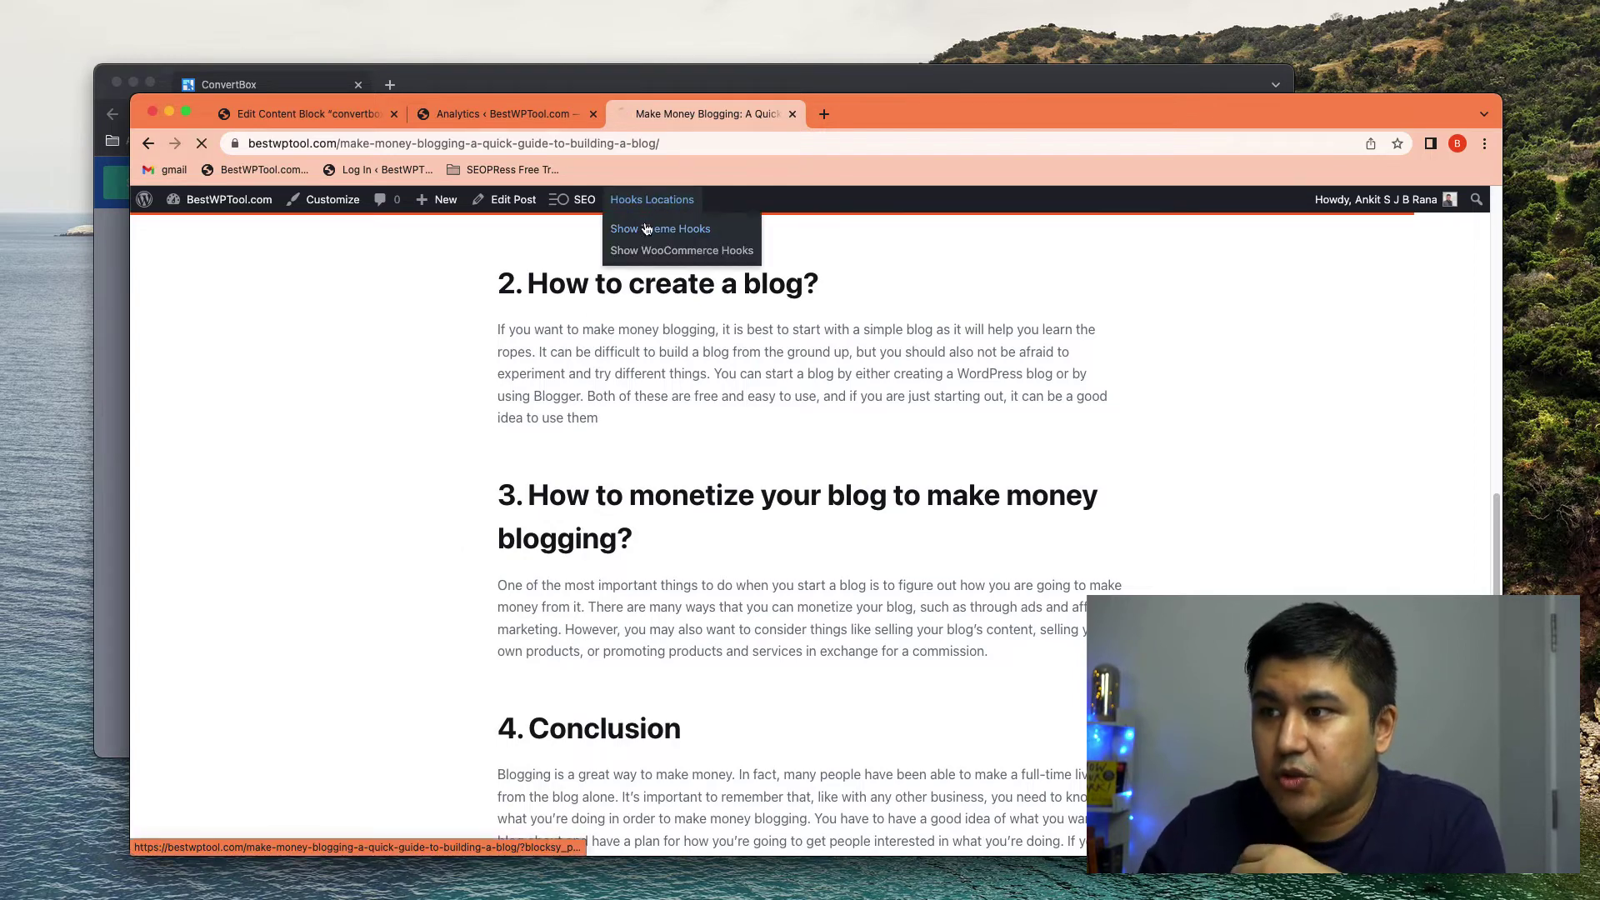
Step: Select the blocksy:single:content:bottom hook label below the Conclusion
{"action": "scroll", "coordinate": [586, 428], "scroll_direction": "down", "scroll_amount": 3}
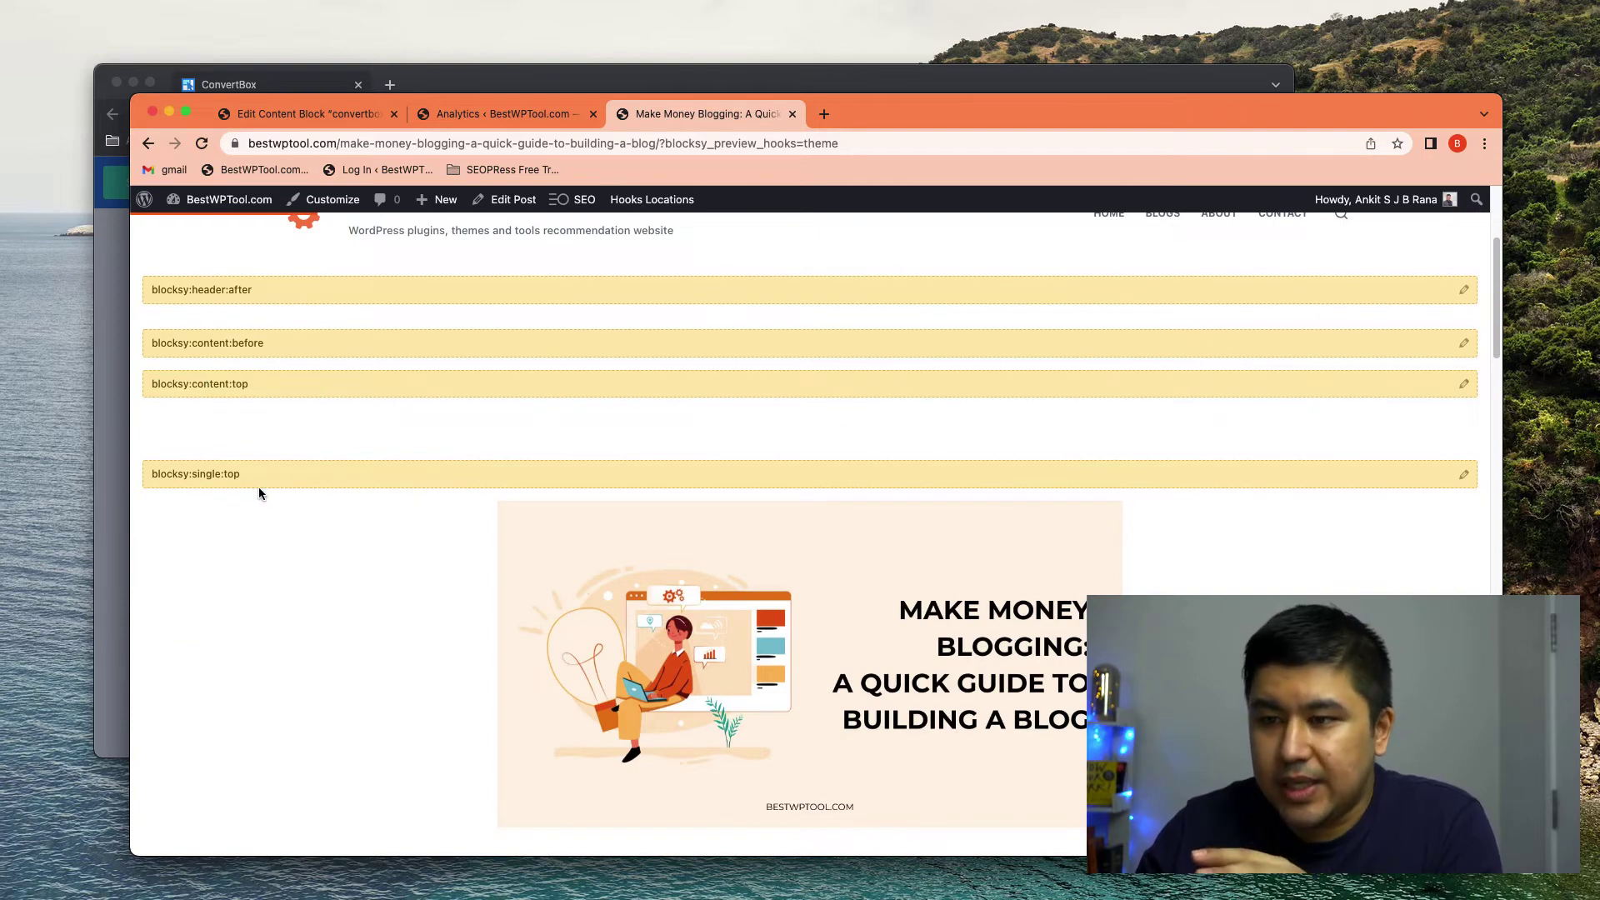
{"action": "left_click_drag", "start_coordinate": [258, 477], "coordinate": [152, 475]}
{"action": "left_click", "coordinate": [290, 508]}
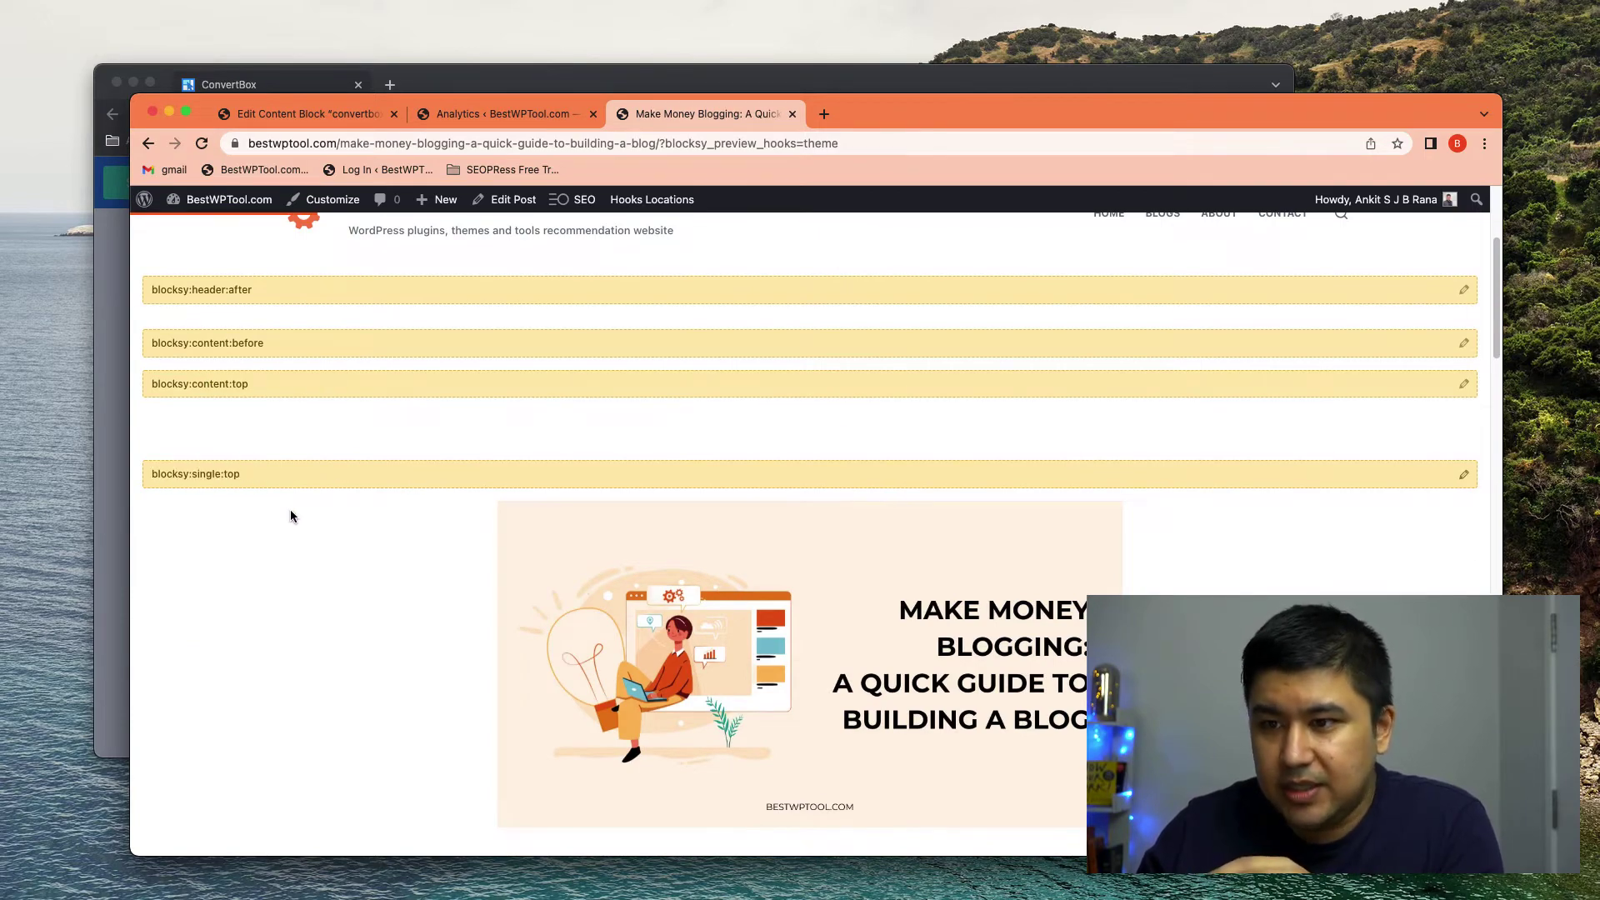
{"action": "scroll", "coordinate": [317, 523], "scroll_direction": "down", "scroll_amount": 1}
{"action": "scroll", "coordinate": [317, 523], "scroll_direction": "down", "scroll_amount": 20}
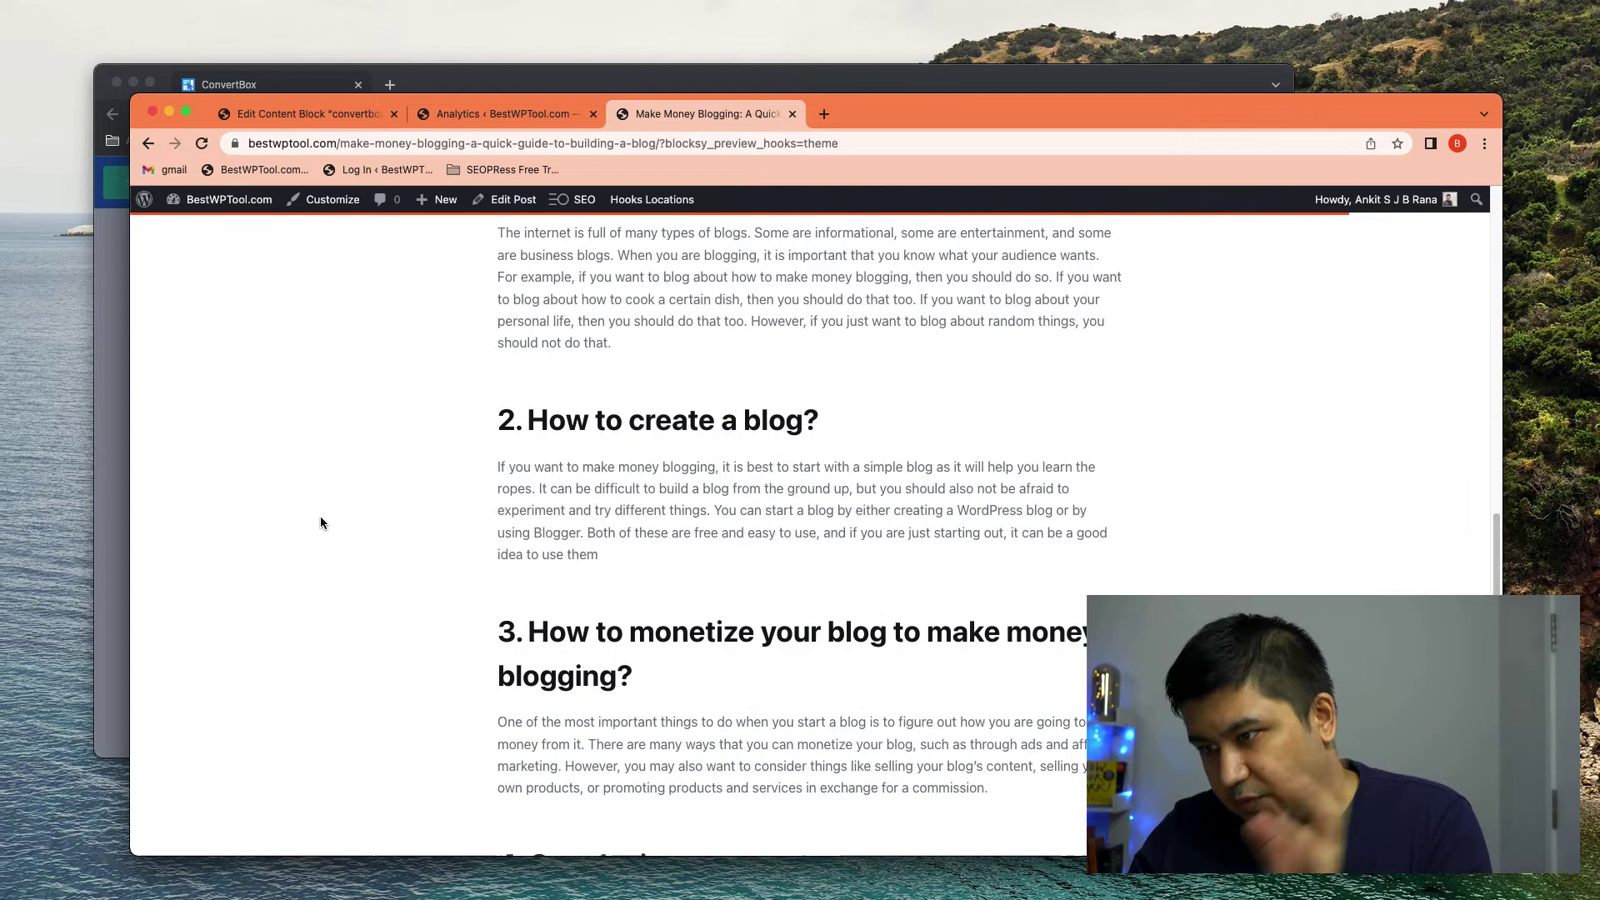
{"action": "scroll", "coordinate": [333, 523], "scroll_direction": "down", "scroll_amount": 2}
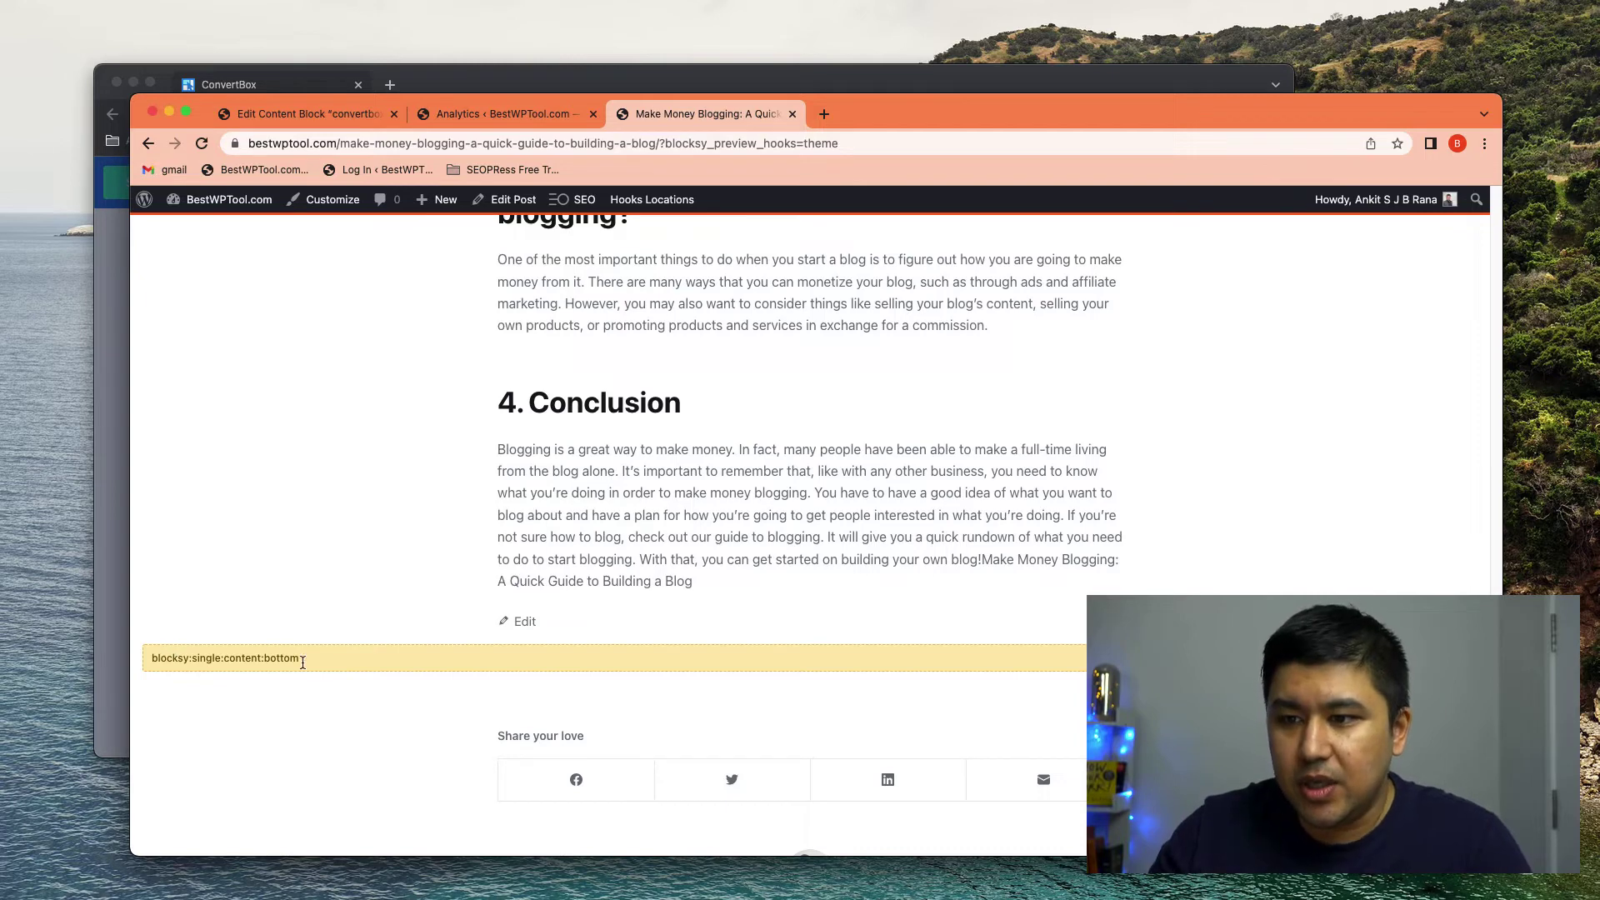
{"action": "left_click_drag", "start_coordinate": [303, 662], "coordinate": [149, 667]}
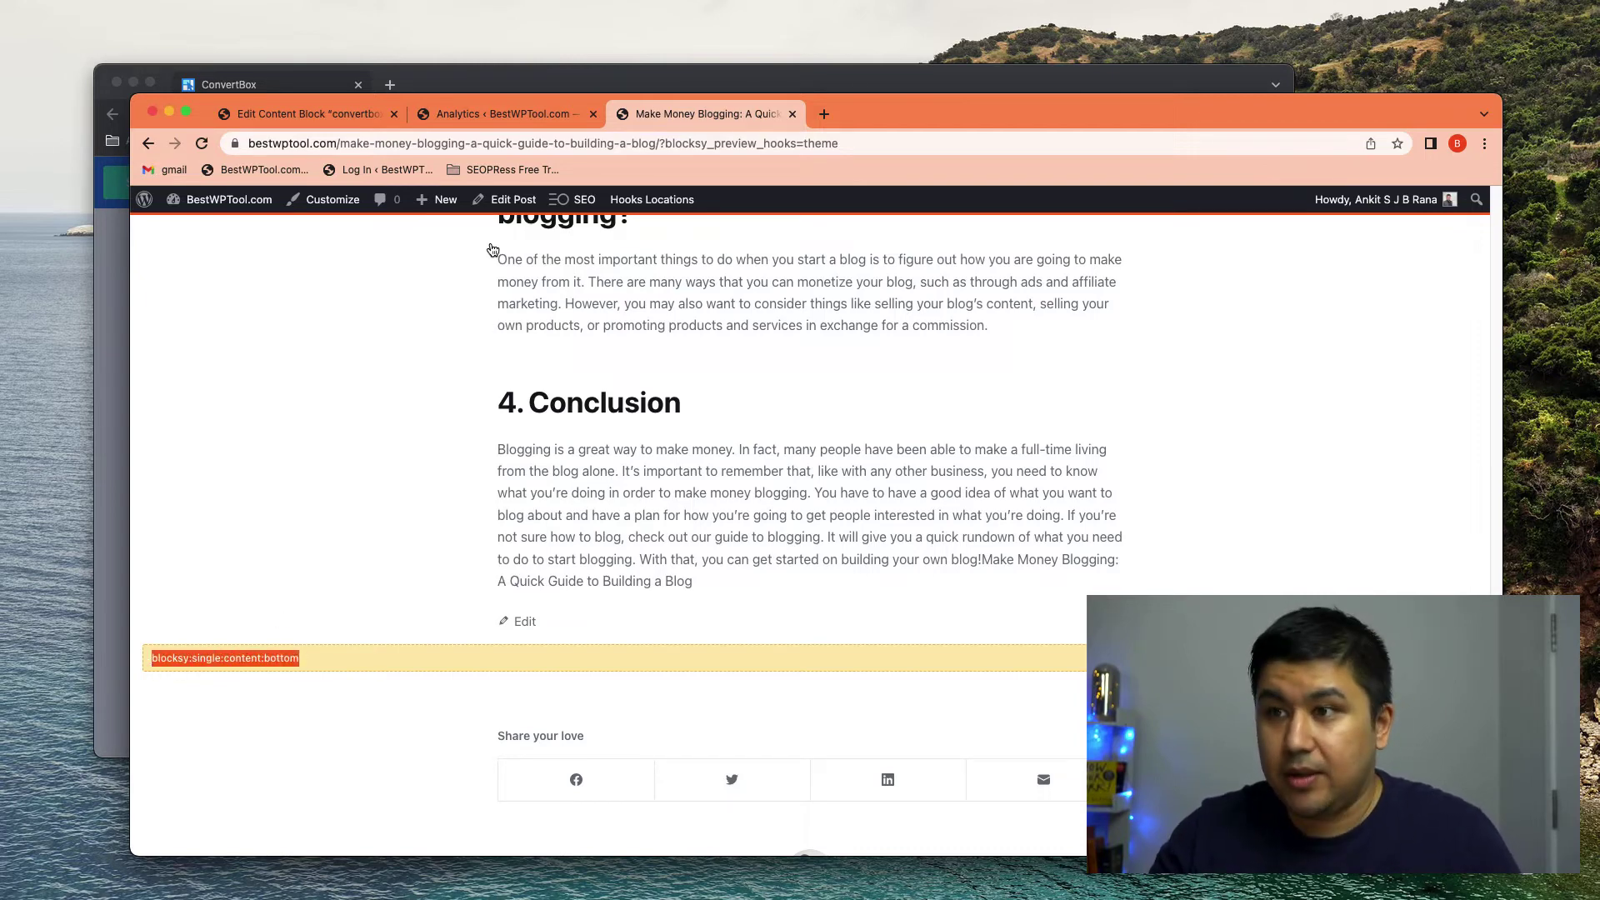
{"action": "left_click", "coordinate": [487, 106]}
Step: Set the content block's location to Single Post Bottom content, save it, and reload the Make Money Blogging post
{"action": "left_click", "coordinate": [300, 117]}
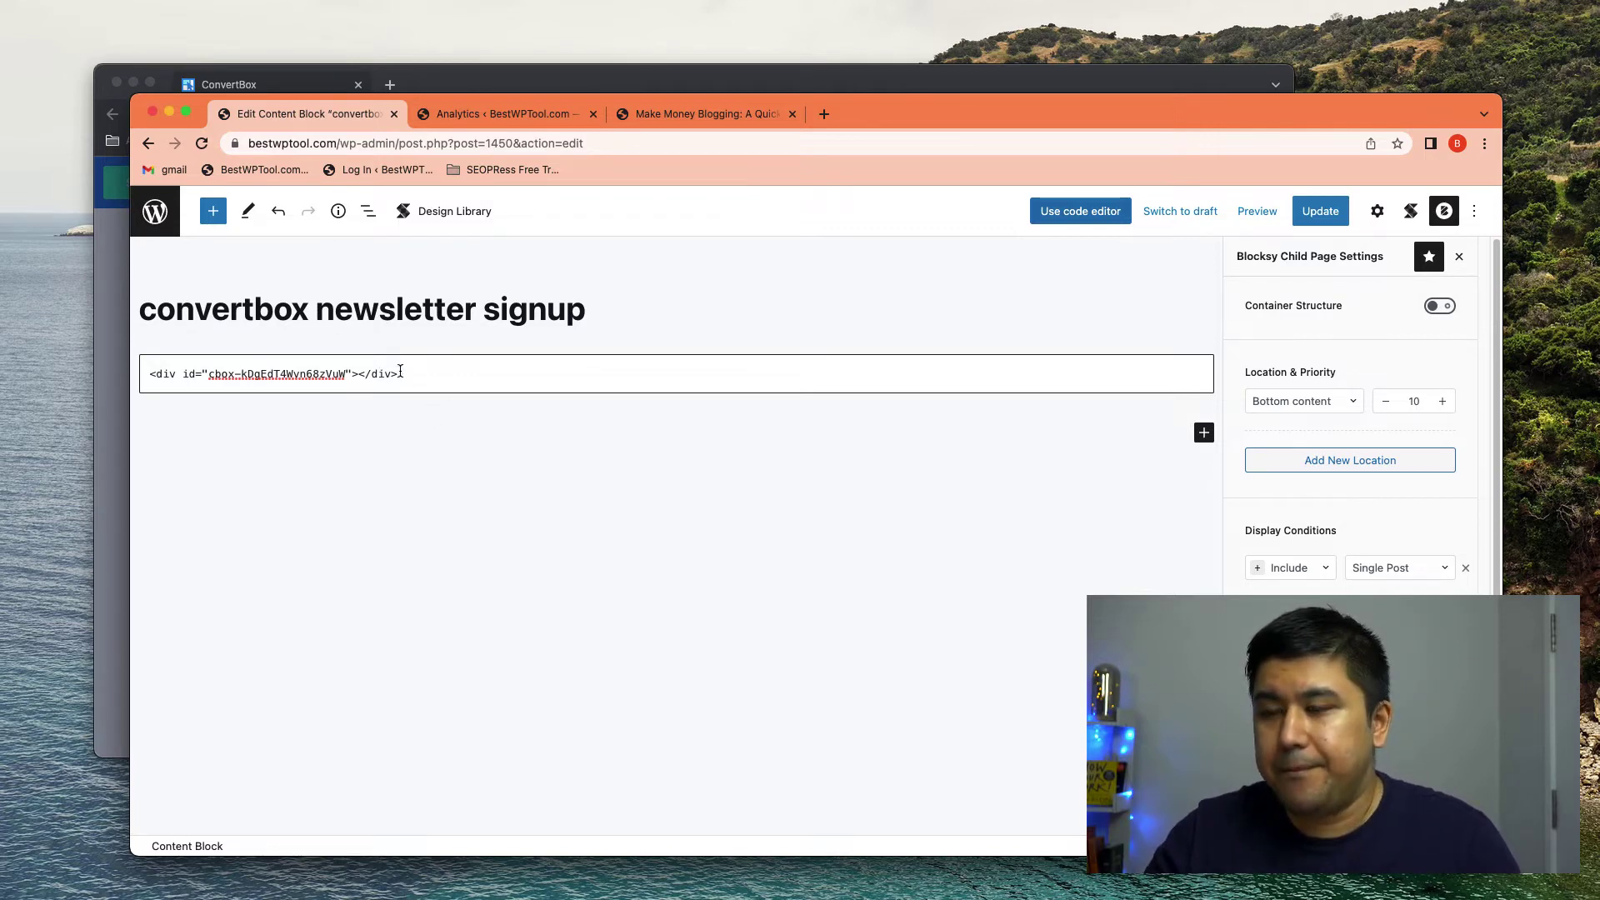
{"action": "left_click", "coordinate": [1303, 401]}
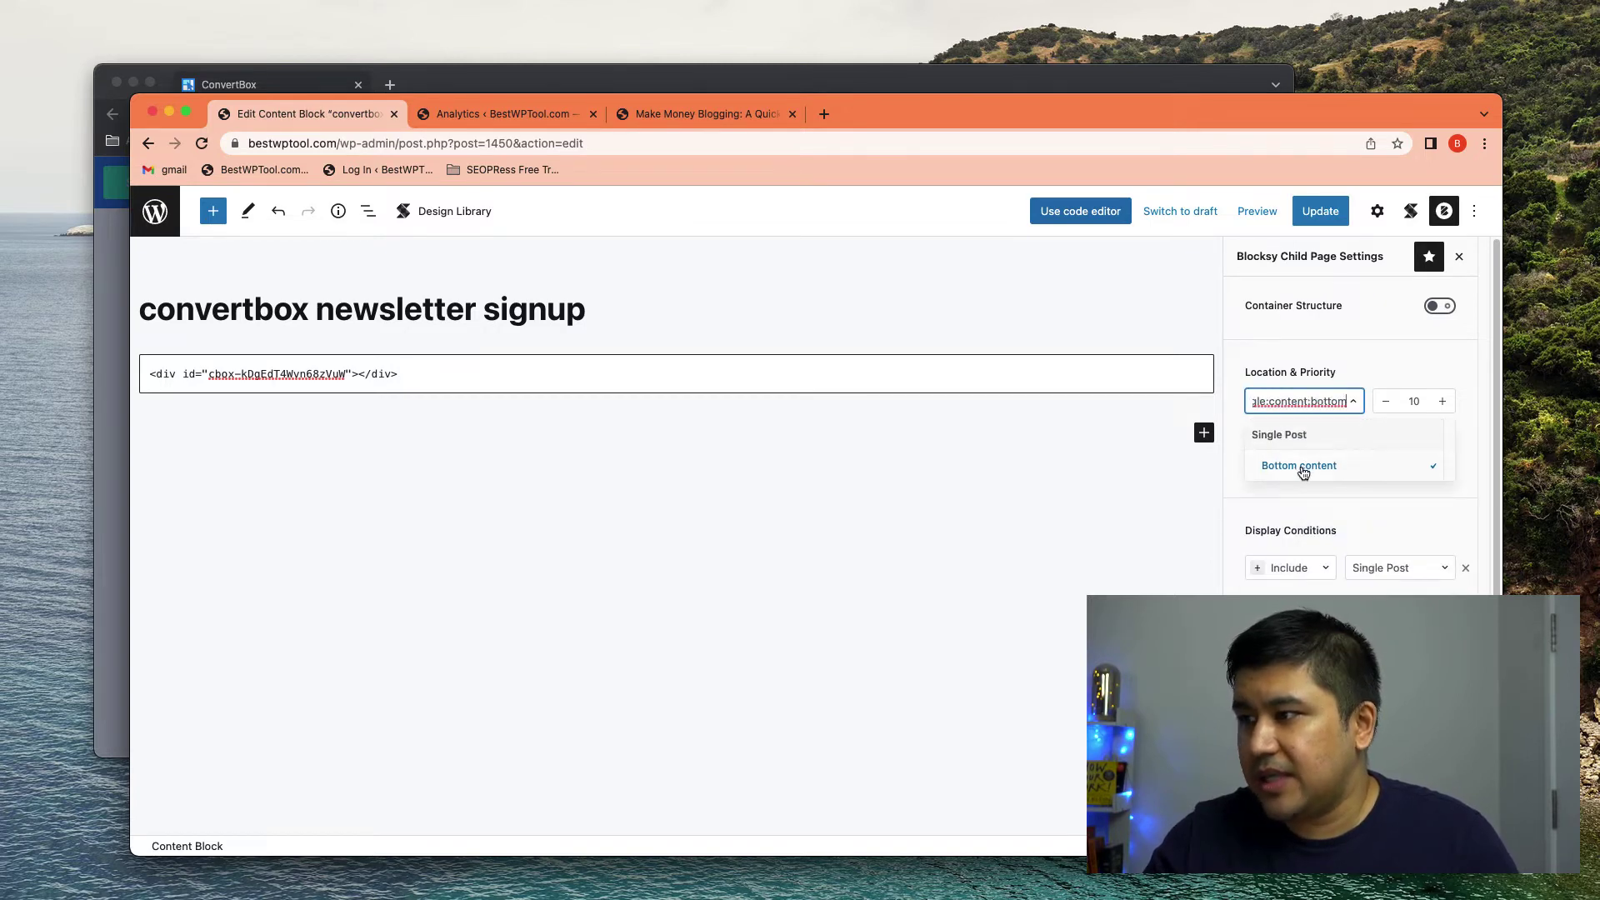
{"action": "left_click", "coordinate": [1298, 468]}
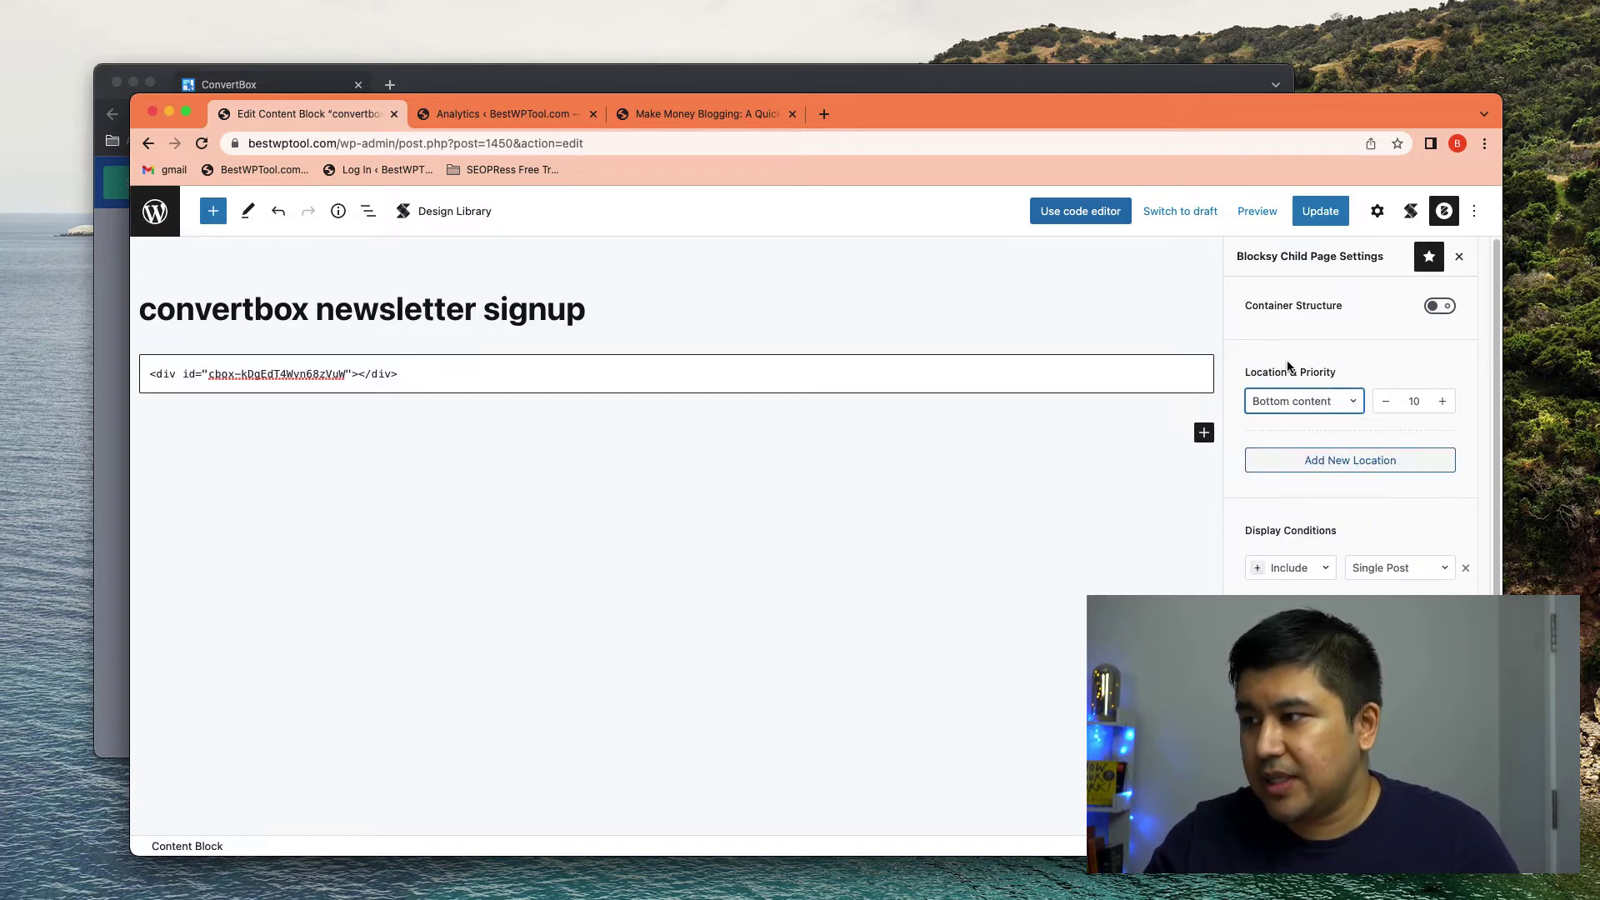
{"action": "left_click", "coordinate": [1318, 212]}
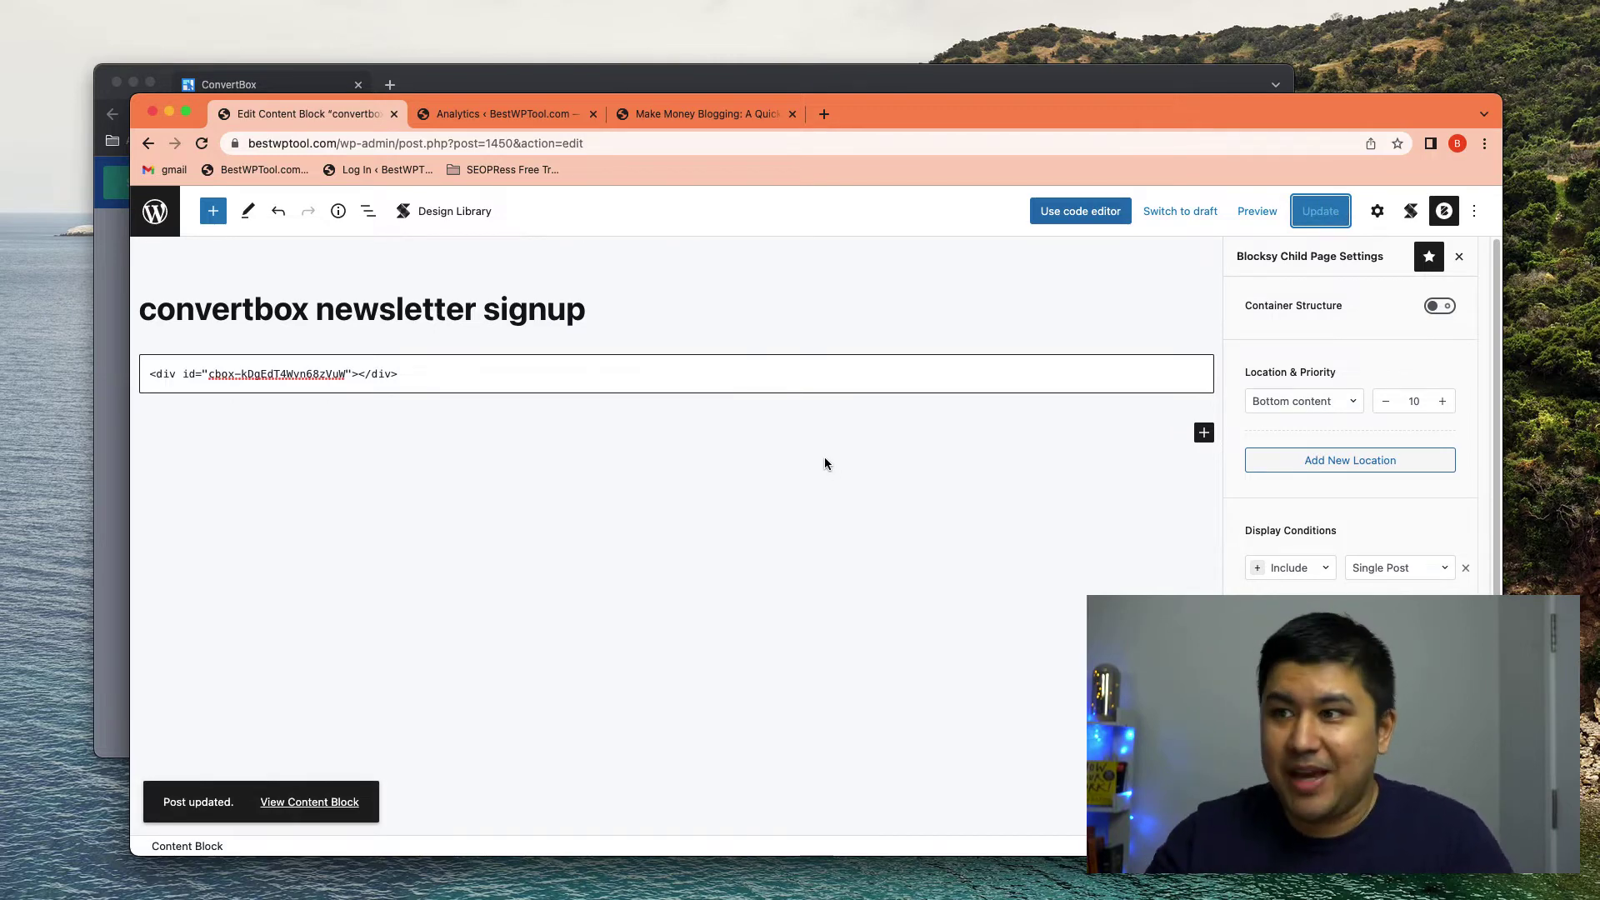
{"action": "left_click", "coordinate": [708, 114]}
{"action": "key", "text": "super+r"}
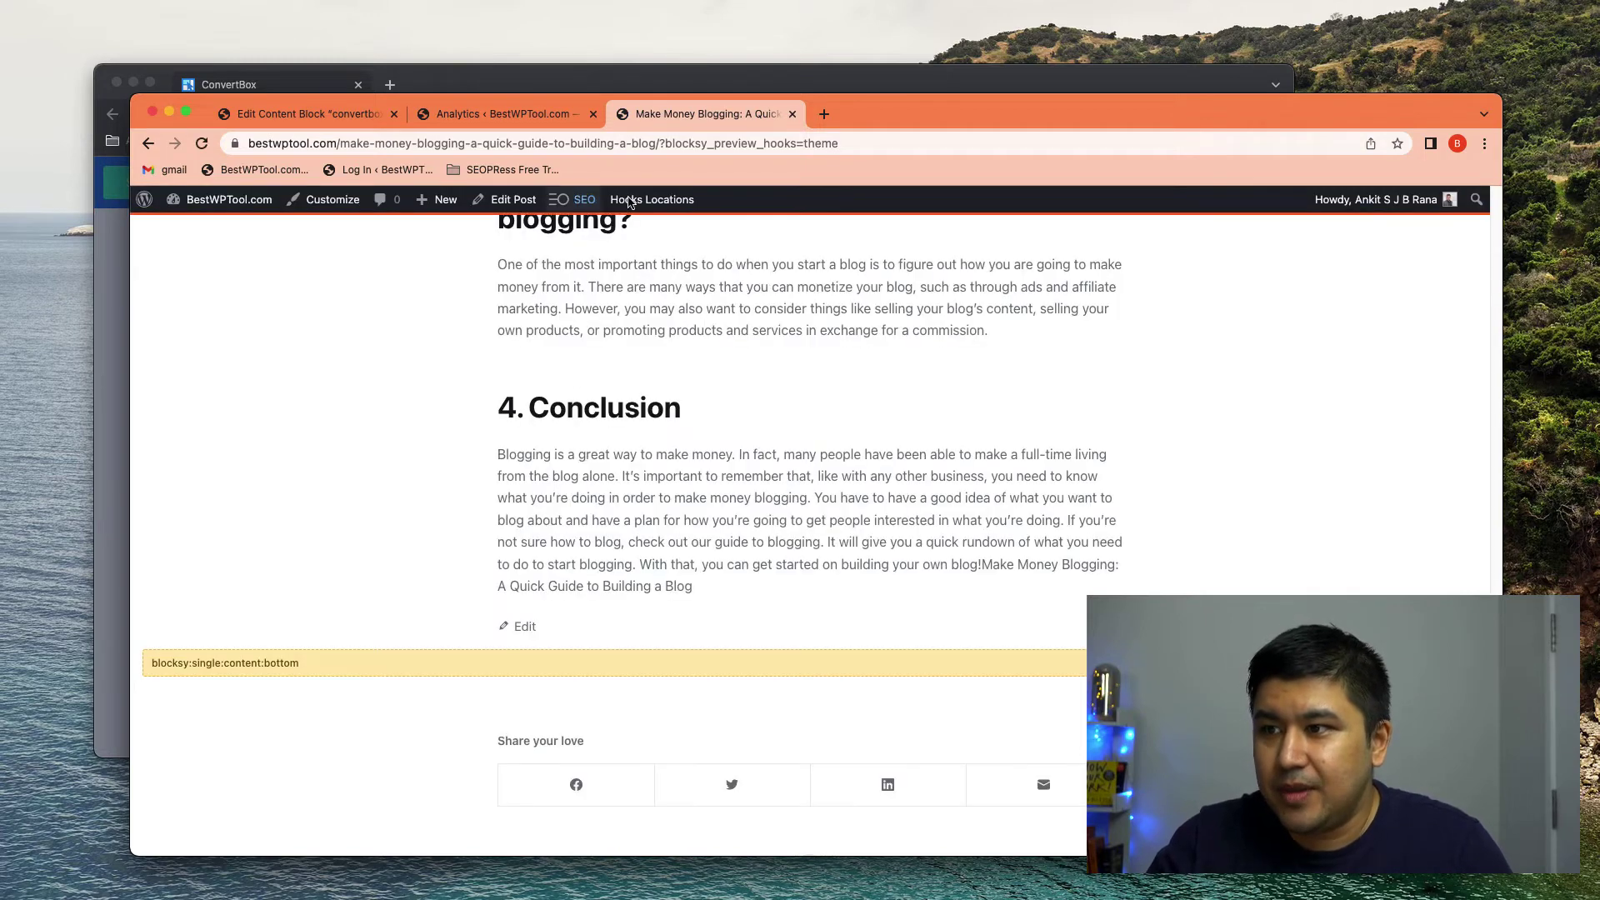
Step: Hide the theme hook markers on the Make Money Blogging post and scroll through it
{"action": "mouse_move", "coordinate": [640, 200]}
{"action": "left_click", "coordinate": [638, 231]}
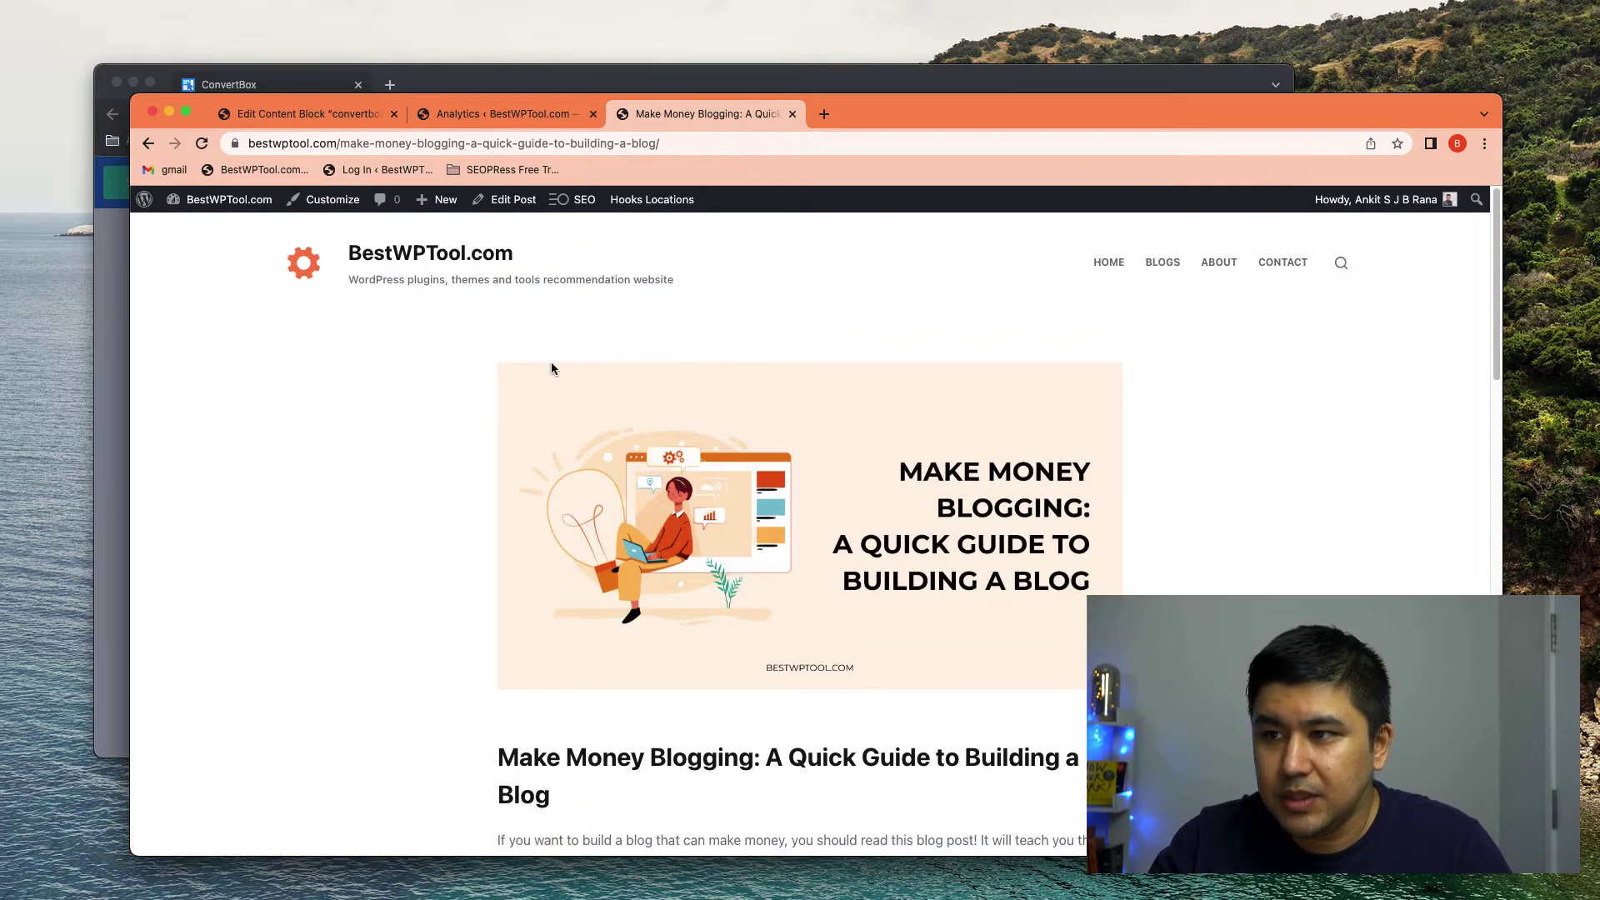
{"action": "scroll", "coordinate": [552, 362], "scroll_direction": "down", "scroll_amount": 5}
{"action": "scroll", "coordinate": [438, 418], "scroll_direction": "up", "scroll_amount": 6}
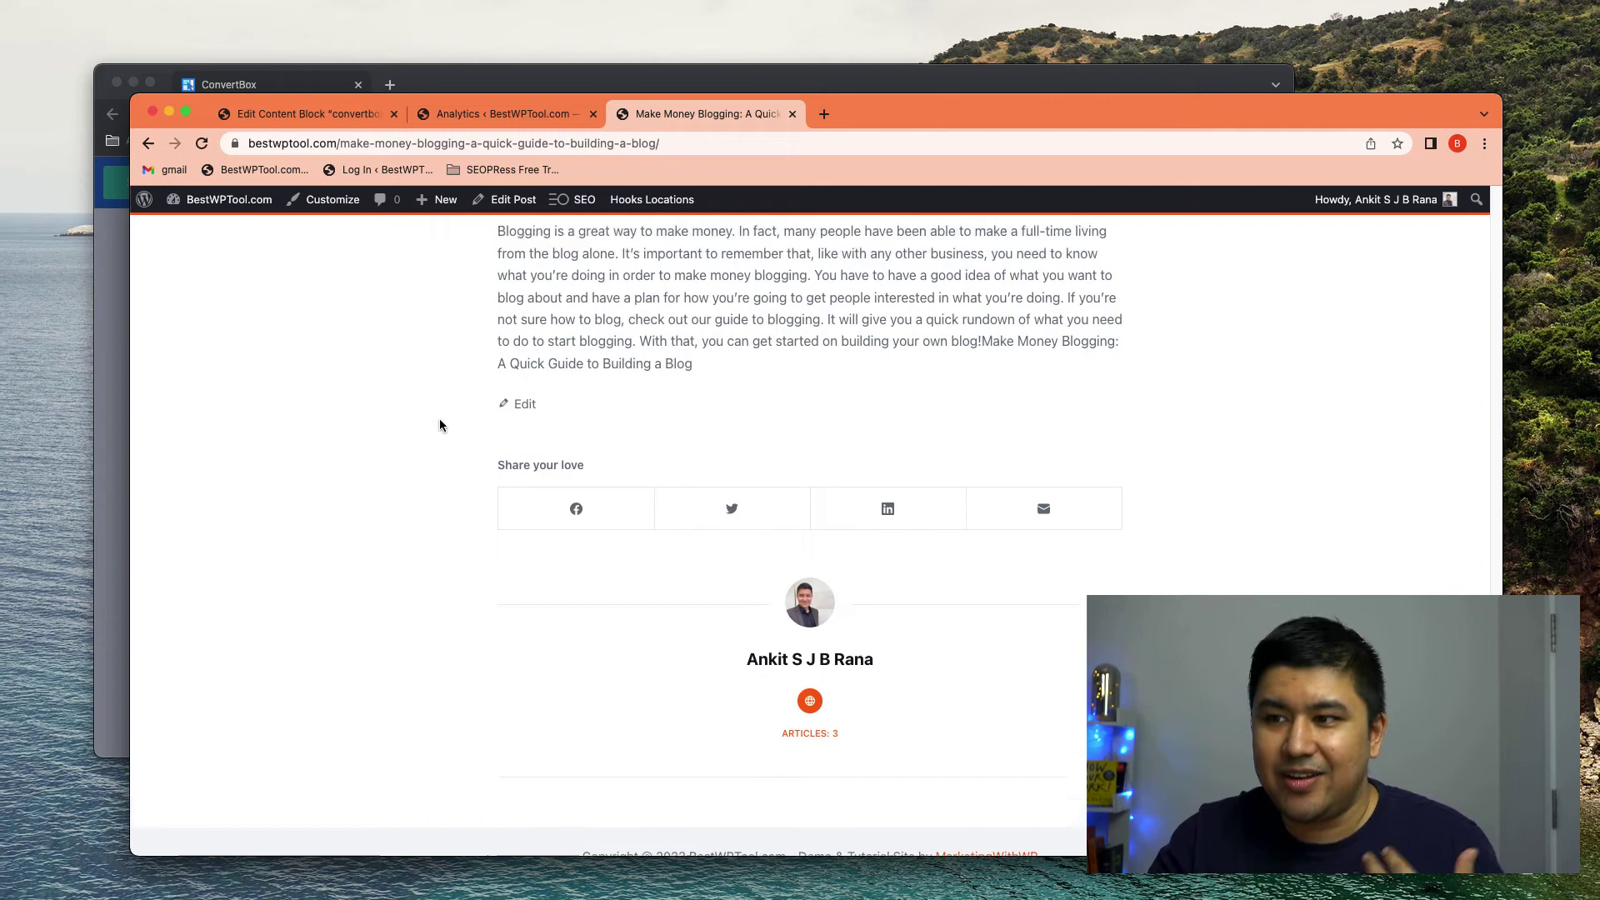
{"action": "scroll", "coordinate": [440, 426], "scroll_direction": "down", "scroll_amount": 4}
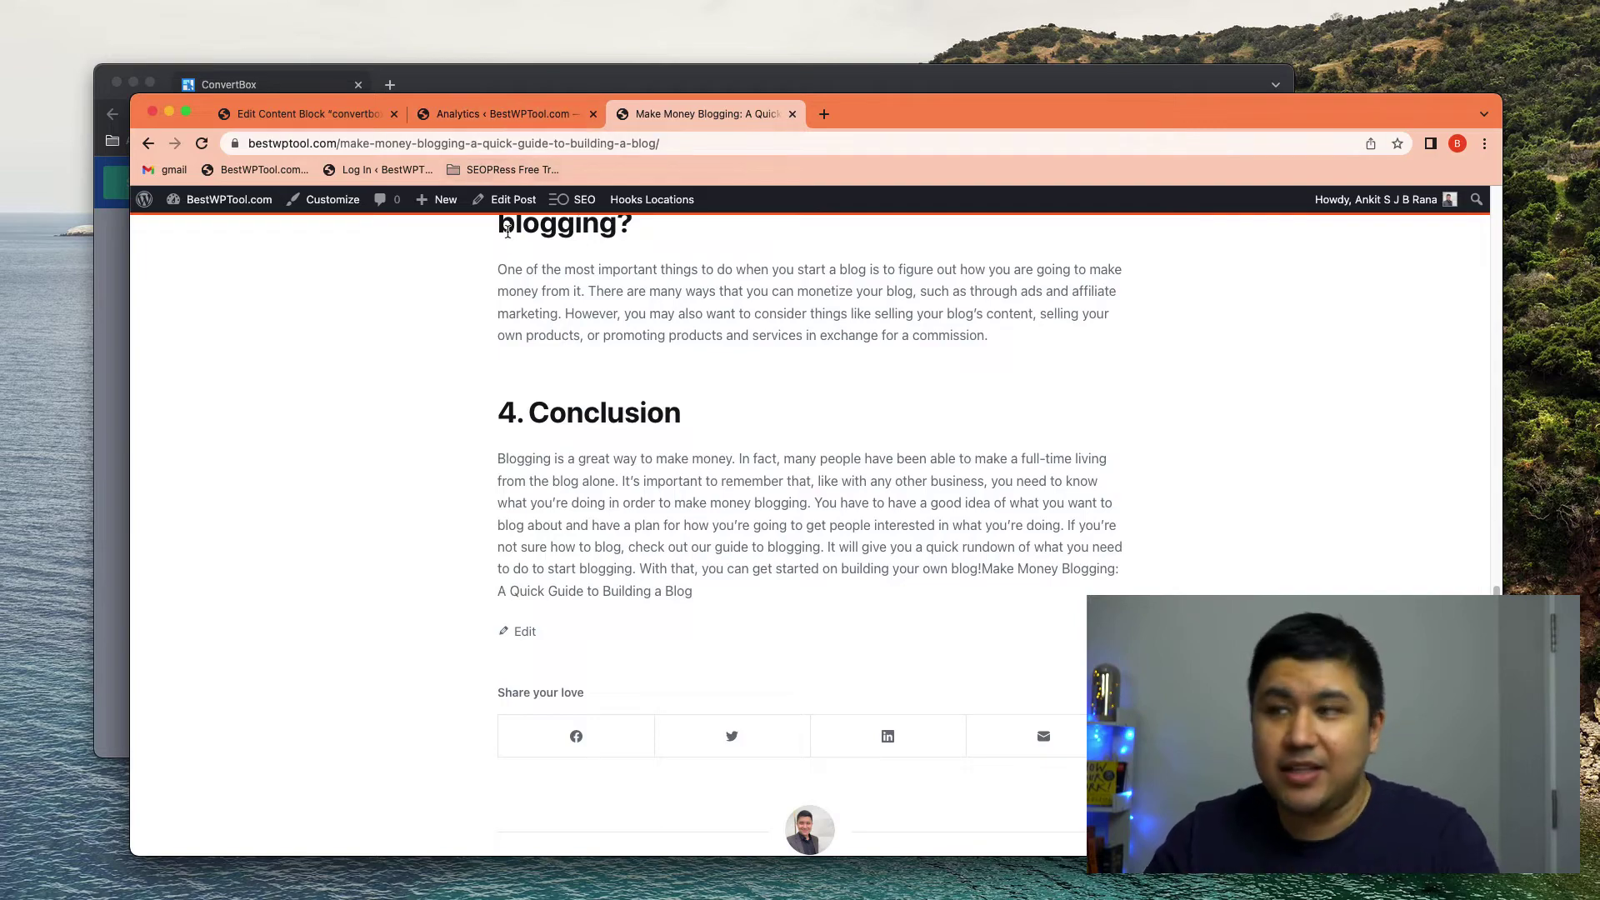
Step: Reload the WordPress-expert guide in the incognito window
{"action": "key", "text": "ctrl+Up"}
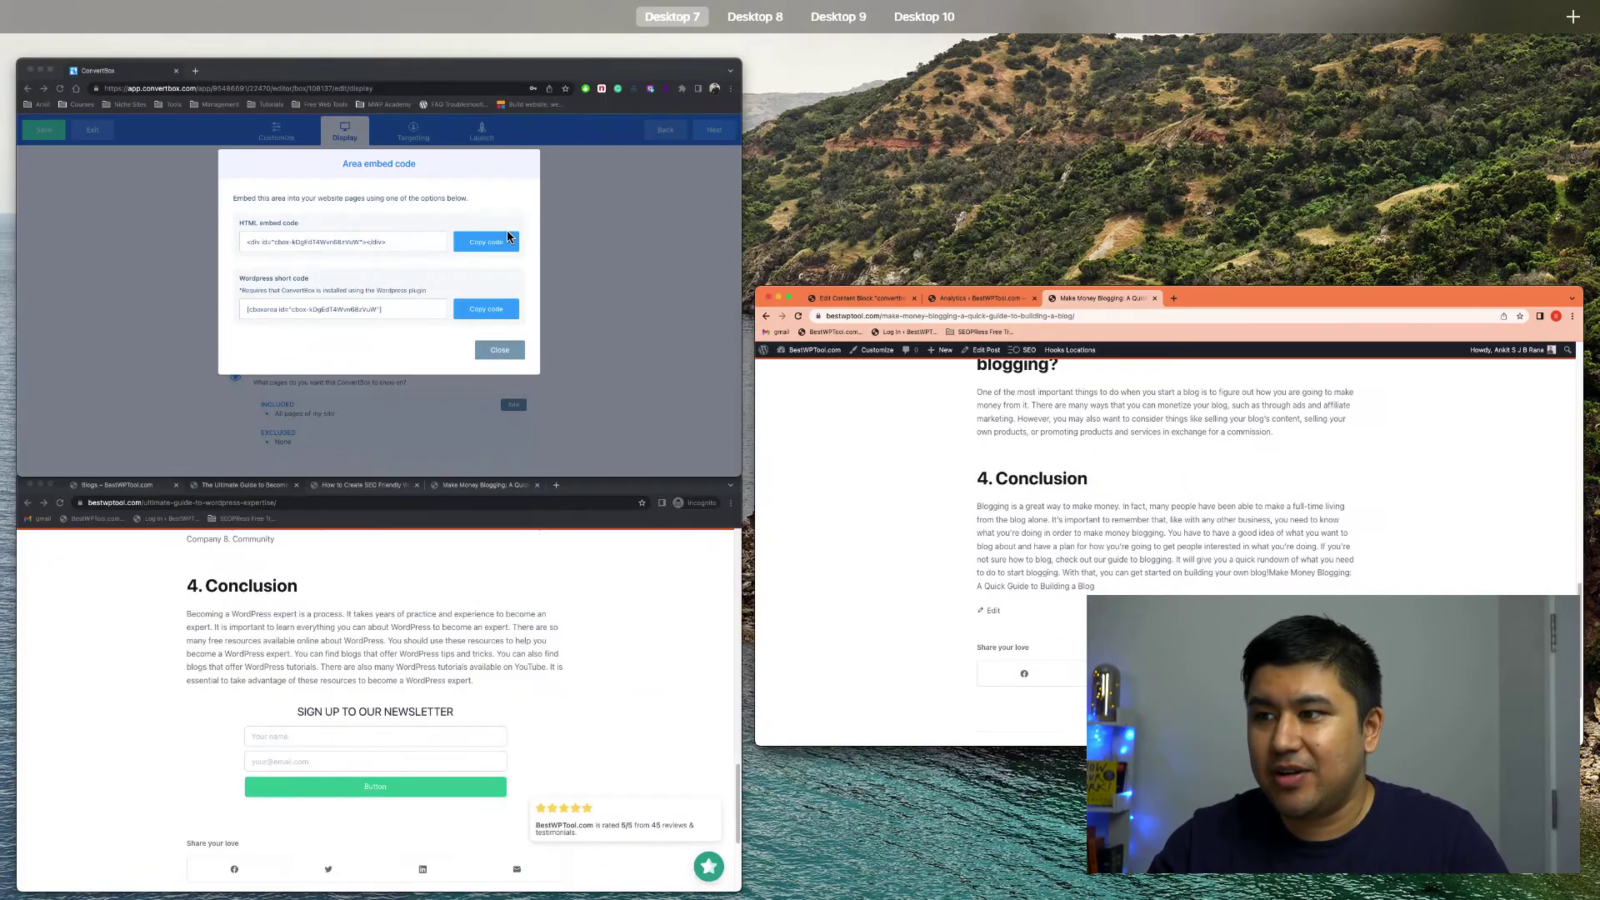
{"action": "left_click", "coordinate": [436, 639]}
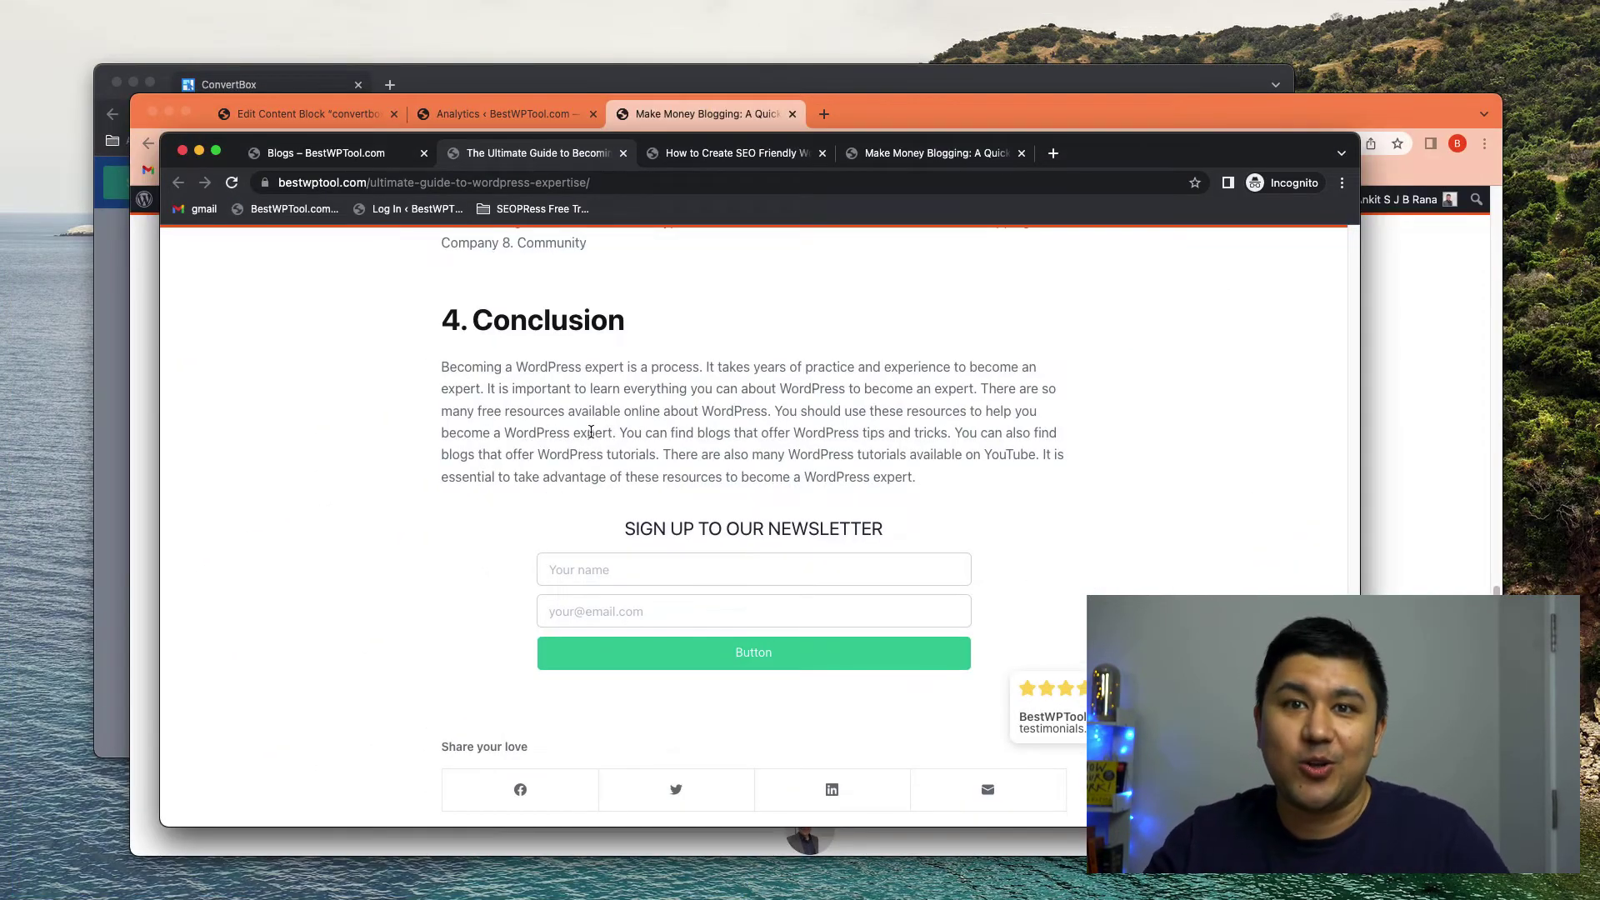
{"action": "key", "text": "super+r"}
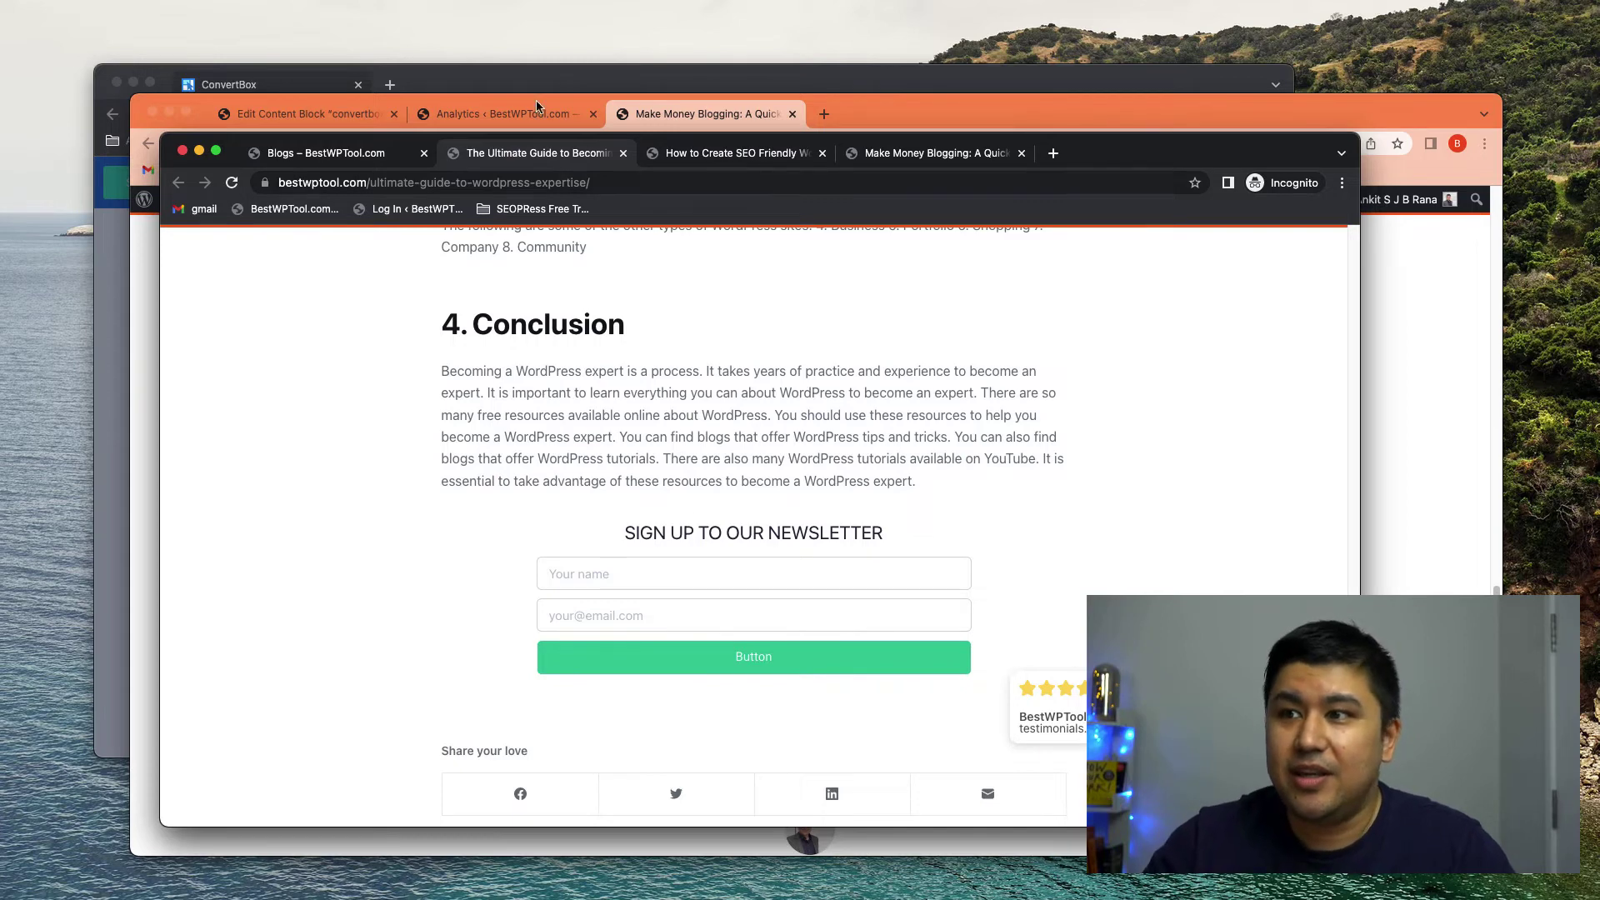
{"action": "left_click", "coordinate": [502, 113]}
{"action": "left_click_drag", "start_coordinate": [471, 397], "coordinate": [600, 447]}
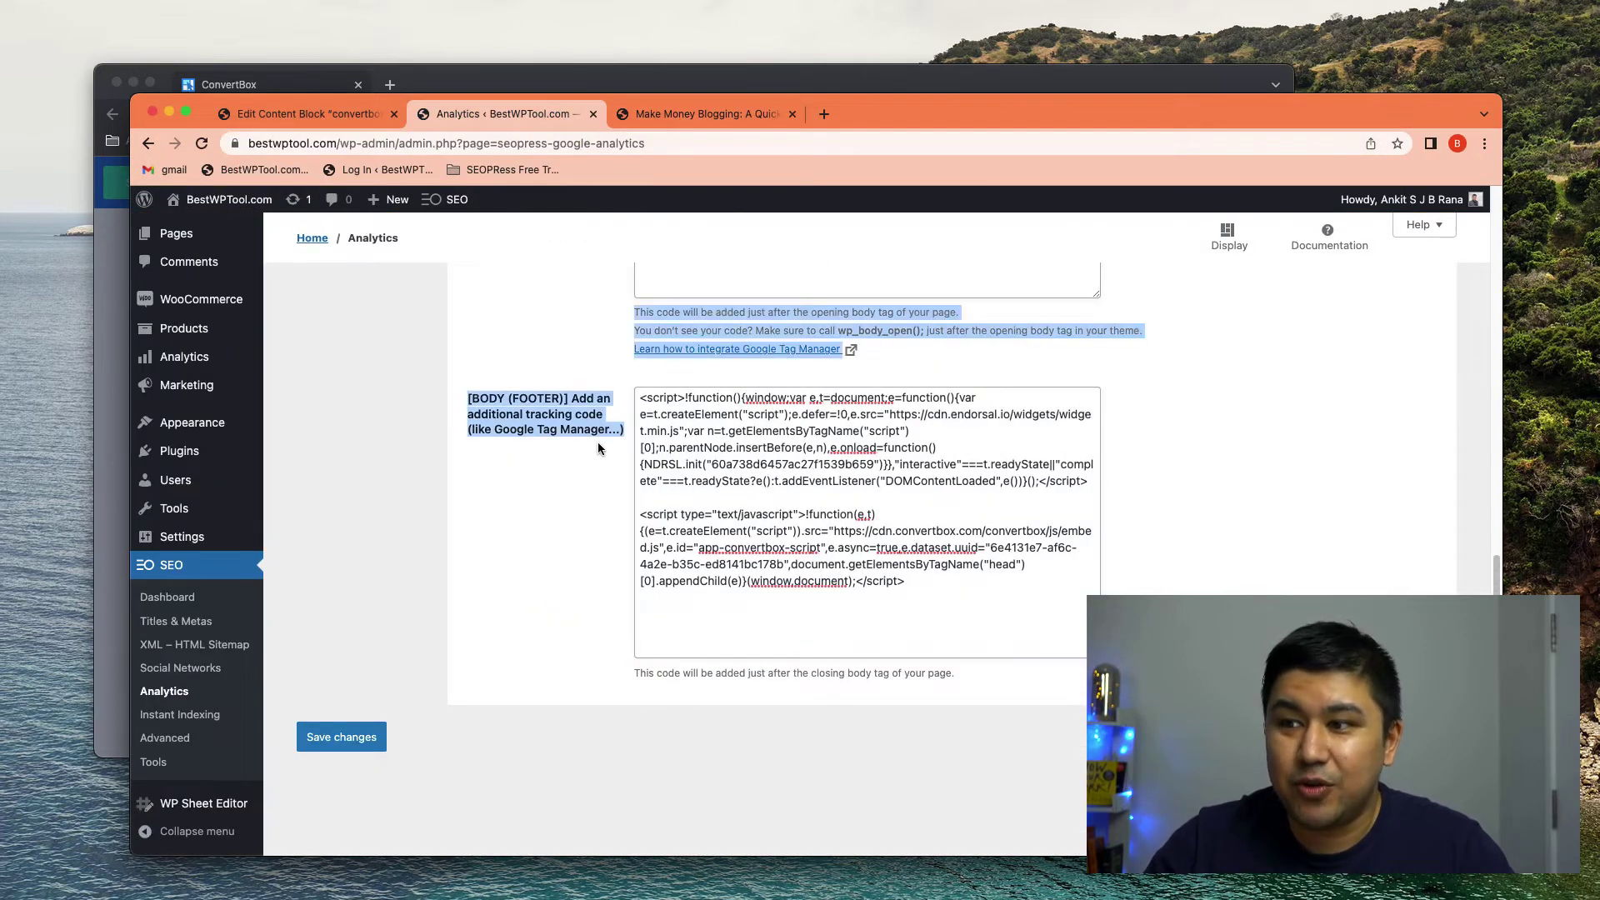
{"action": "left_click", "coordinate": [558, 529]}
{"action": "scroll", "coordinate": [559, 524], "scroll_direction": "up", "scroll_amount": 10}
{"action": "scroll", "coordinate": [560, 524], "scroll_direction": "up", "scroll_amount": 5}
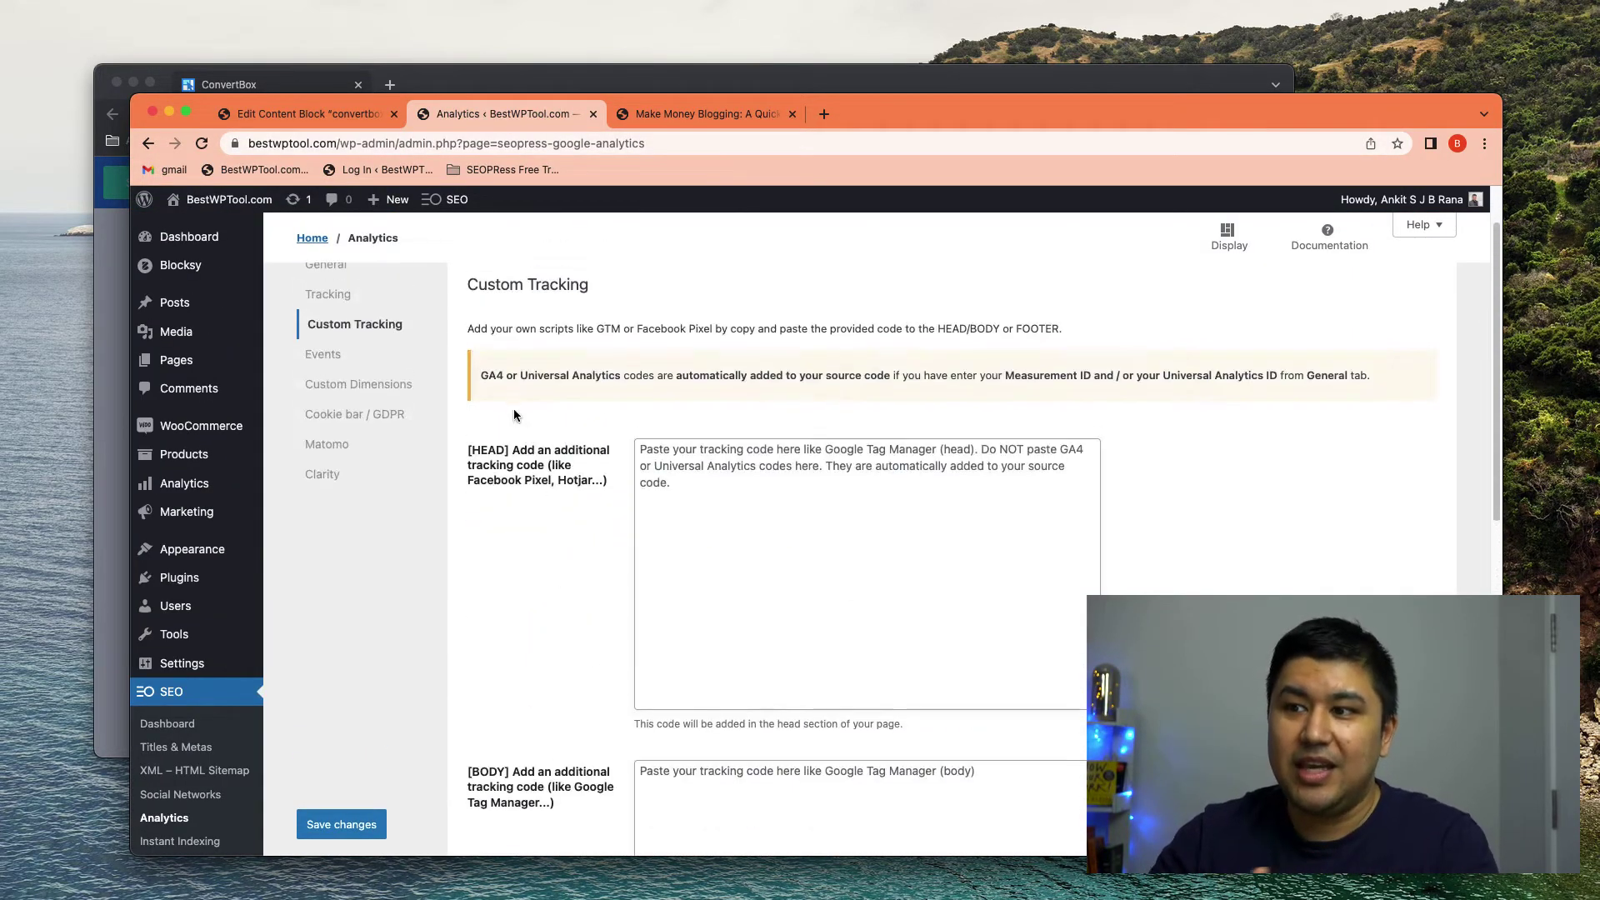
{"action": "scroll", "coordinate": [502, 433], "scroll_direction": "down", "scroll_amount": 5}
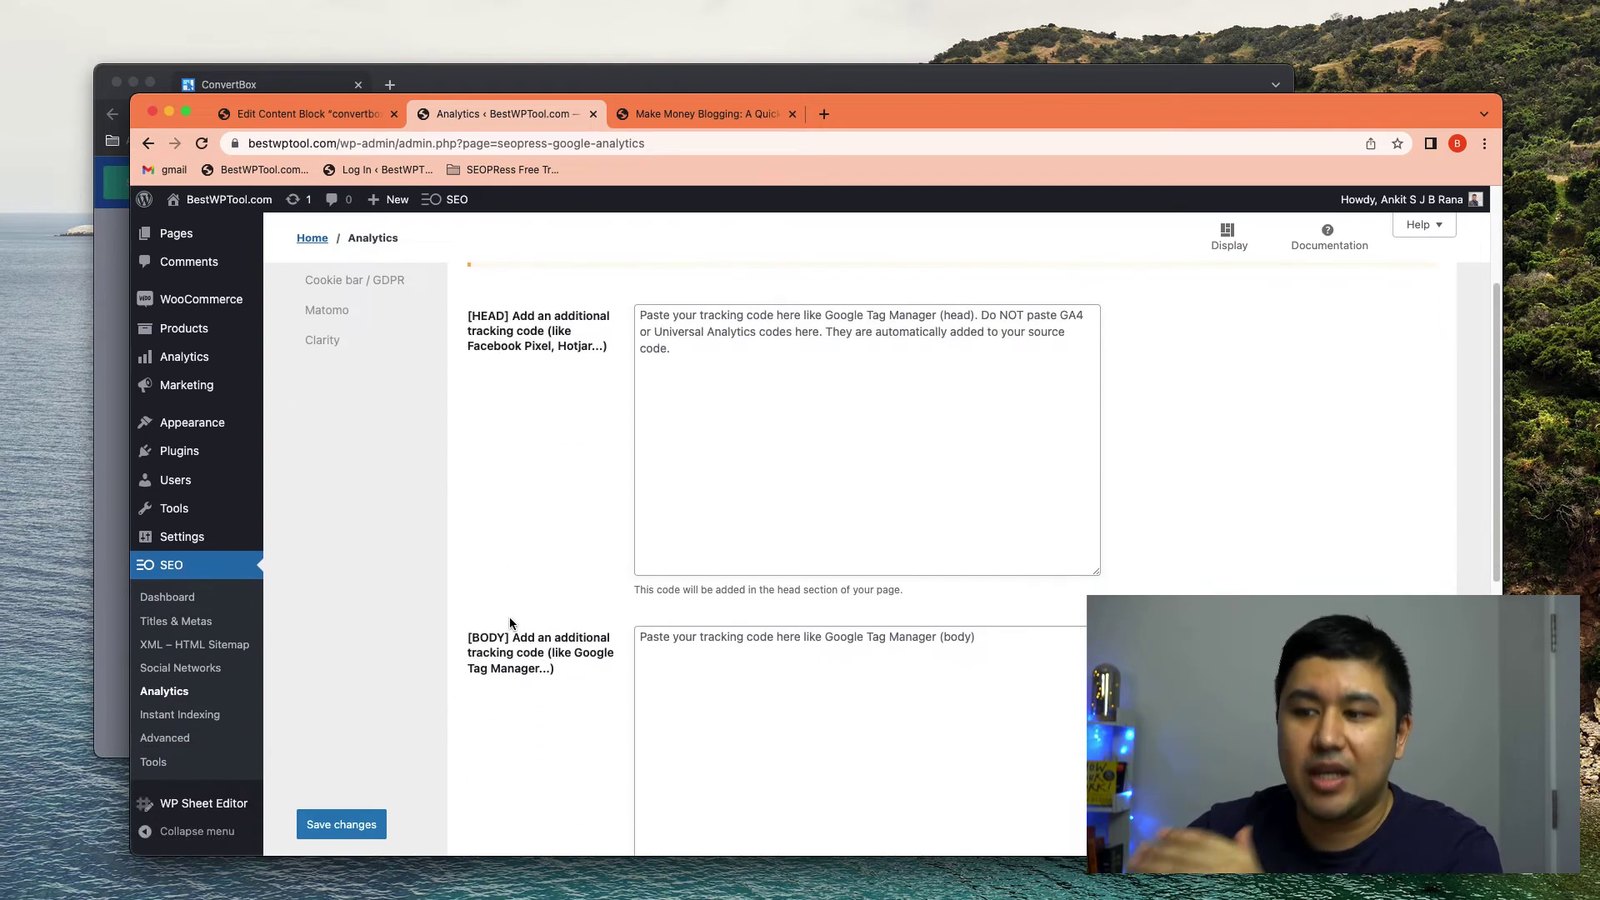
{"action": "scroll", "coordinate": [511, 620], "scroll_direction": "down", "scroll_amount": 10}
{"action": "scroll", "coordinate": [478, 394], "scroll_direction": "up", "scroll_amount": 1}
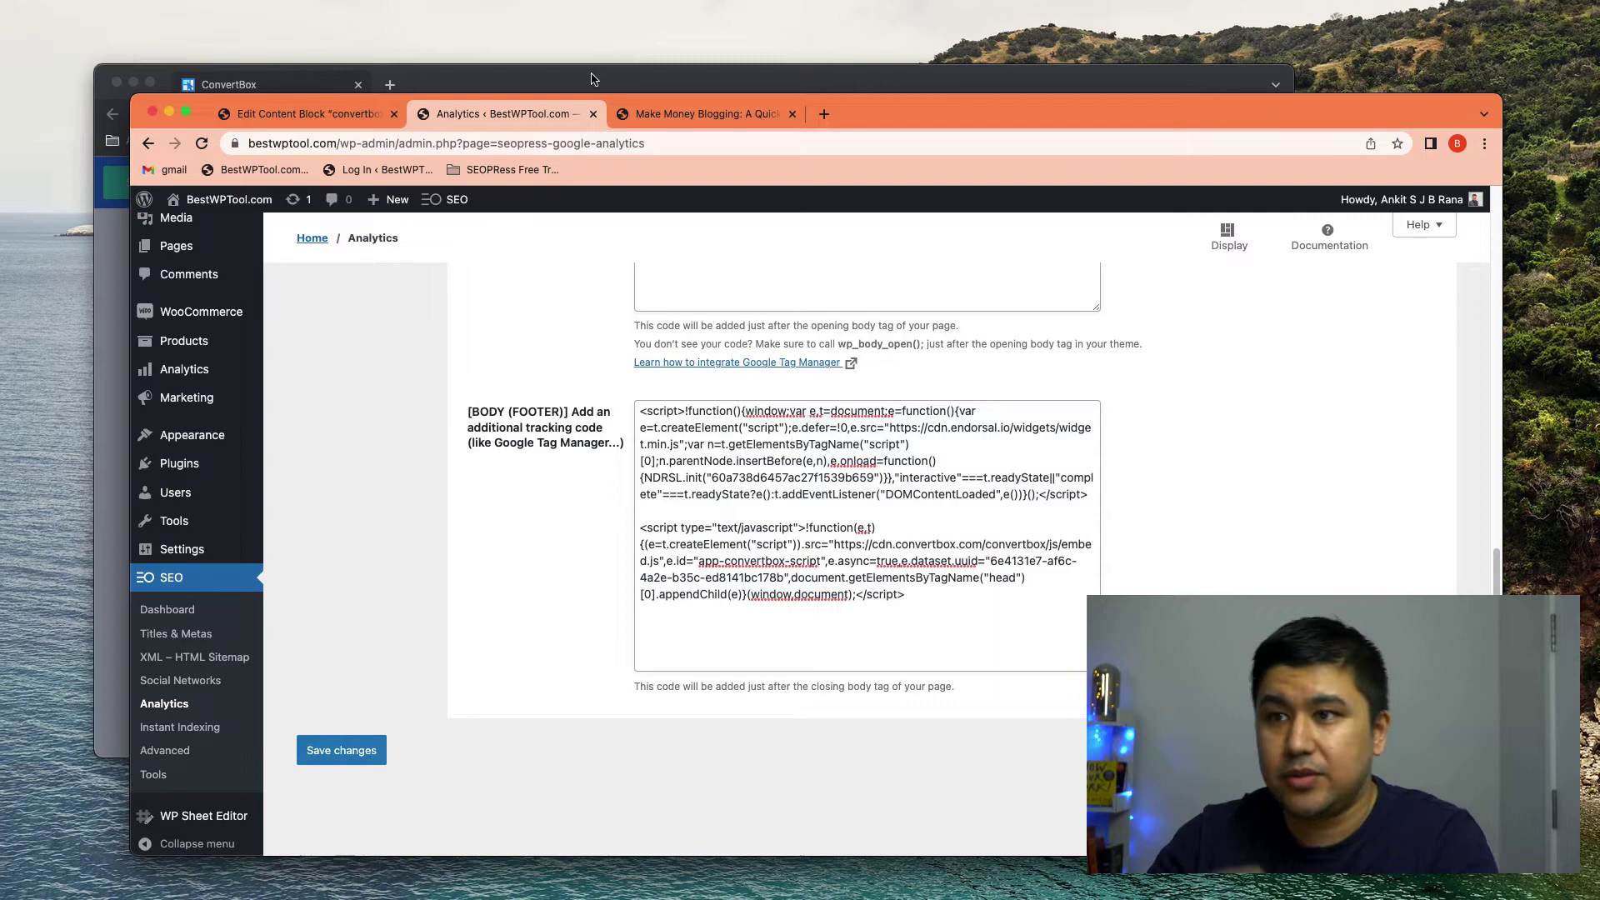
{"action": "key", "text": "ctrl+Up"}
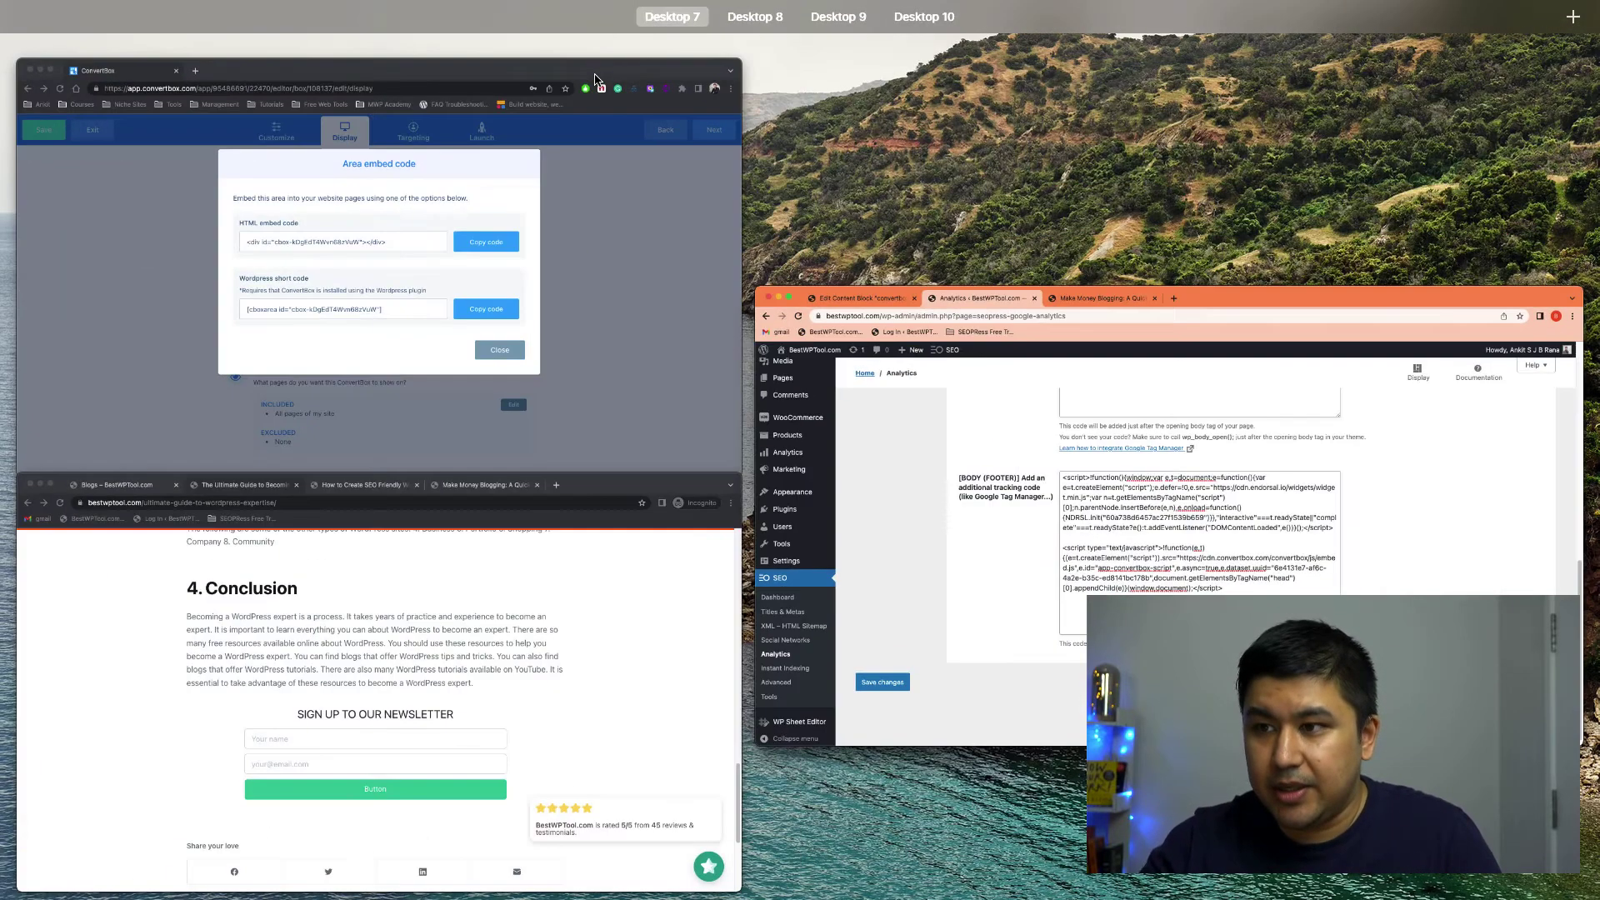
{"action": "left_click", "coordinate": [416, 468]}
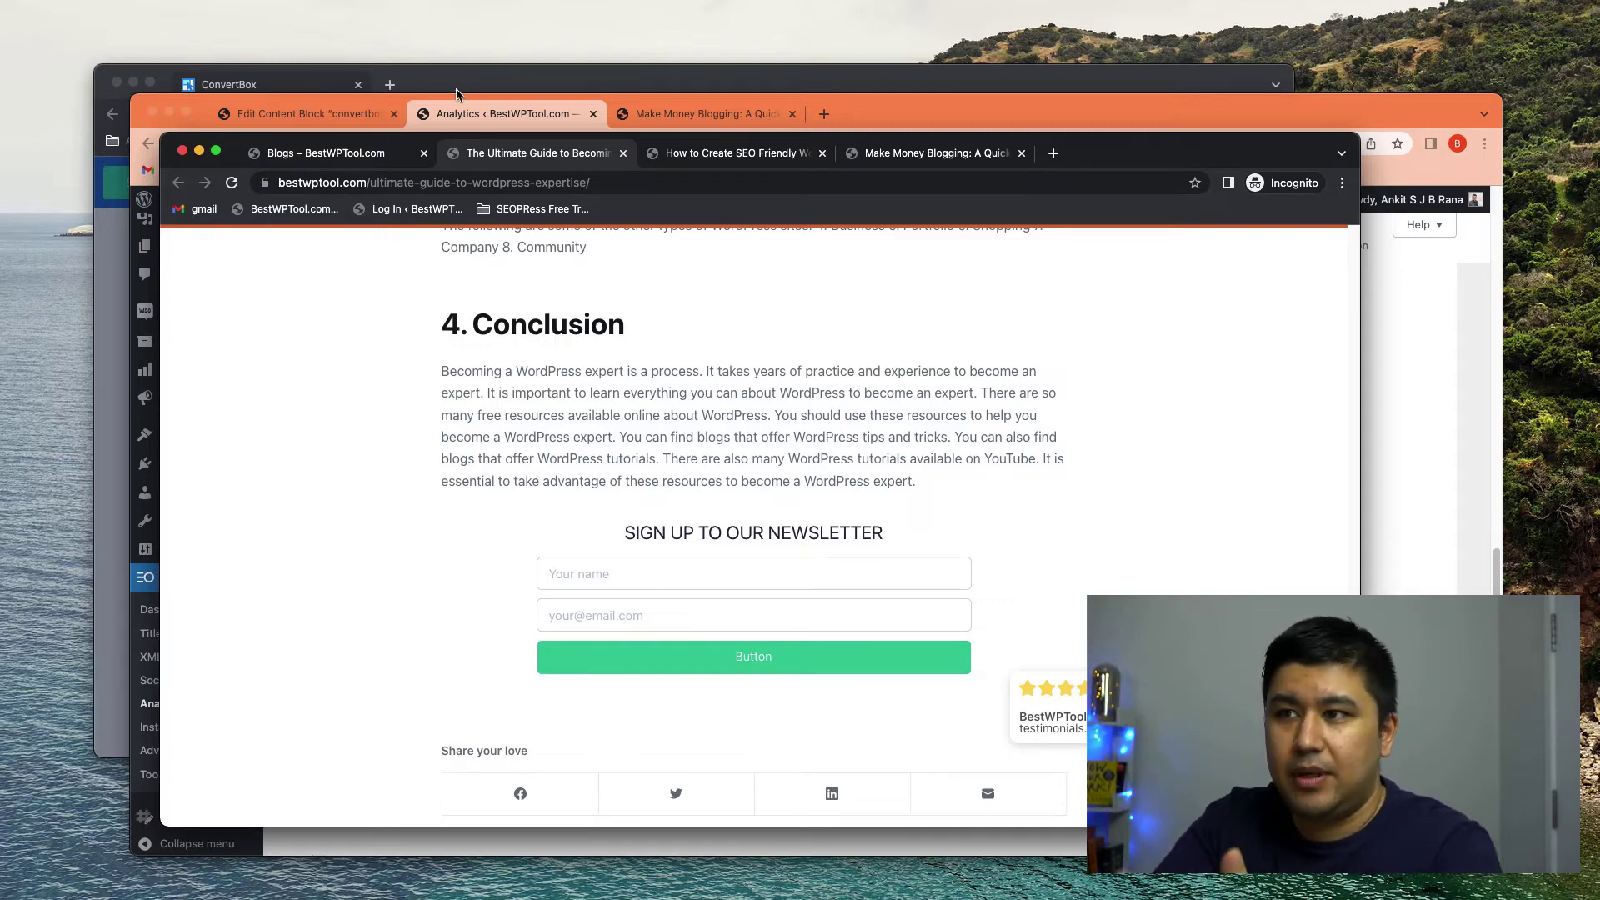
Step: Bring the SEOPress Analytics page forward and scroll through it
{"action": "left_click", "coordinate": [466, 115]}
{"action": "scroll", "coordinate": [433, 309], "scroll_direction": "up", "scroll_amount": 10}
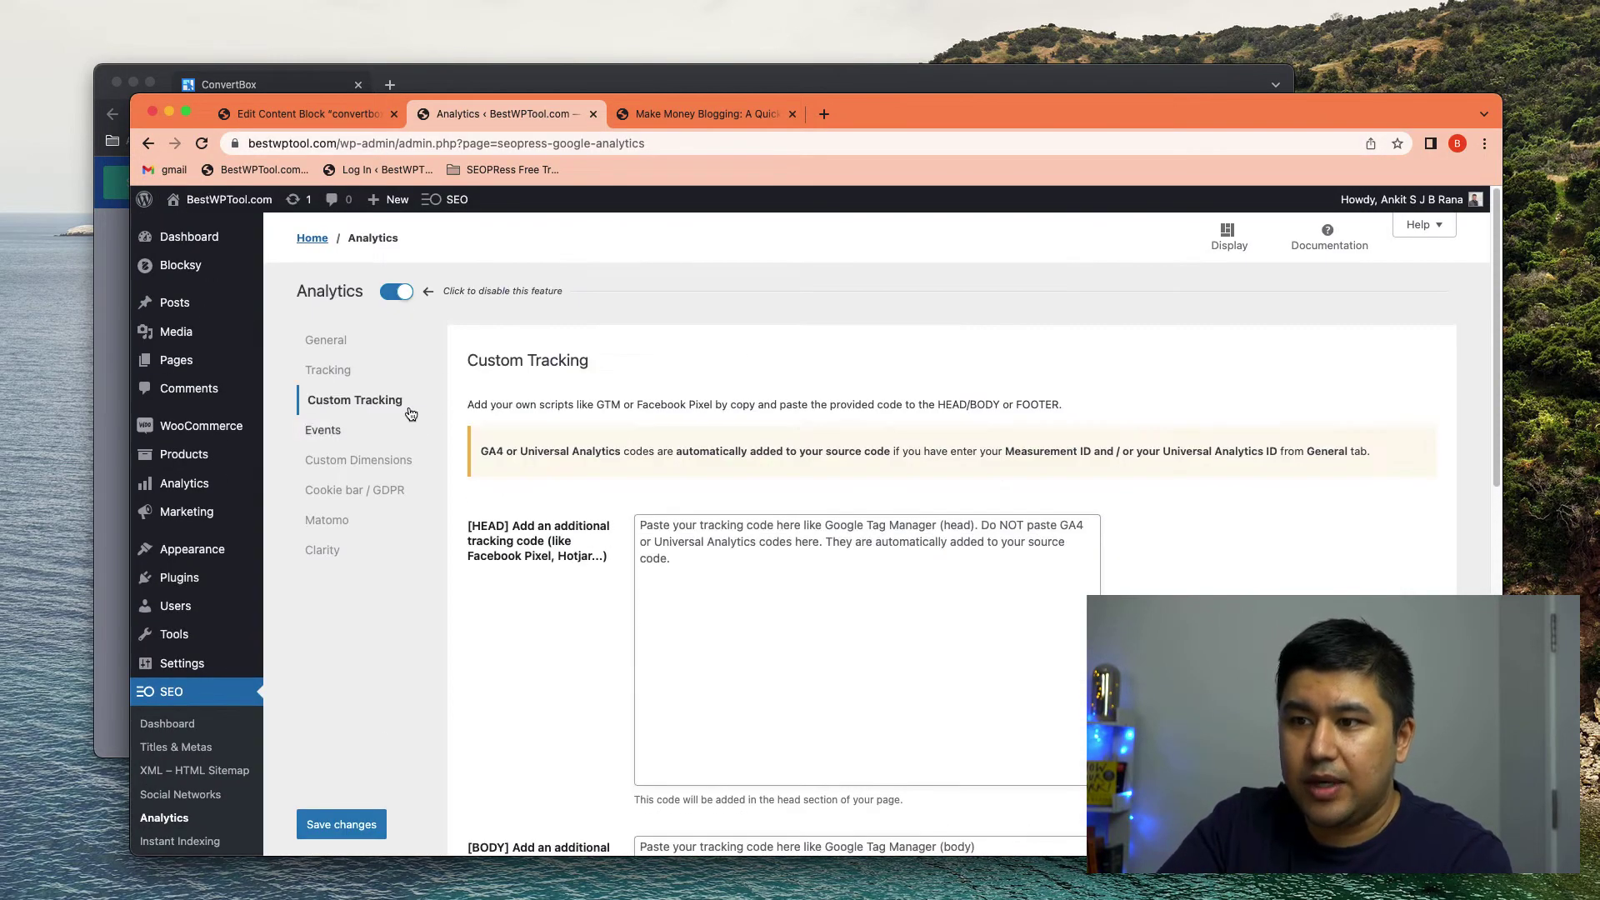
{"action": "scroll", "coordinate": [613, 579], "scroll_direction": "down", "scroll_amount": 4}
{"action": "scroll", "coordinate": [614, 579], "scroll_direction": "down", "scroll_amount": 5}
Step: In the incognito blog window, scroll to the top and close the testimonials panel
{"action": "key", "text": "ctrl+Up"}
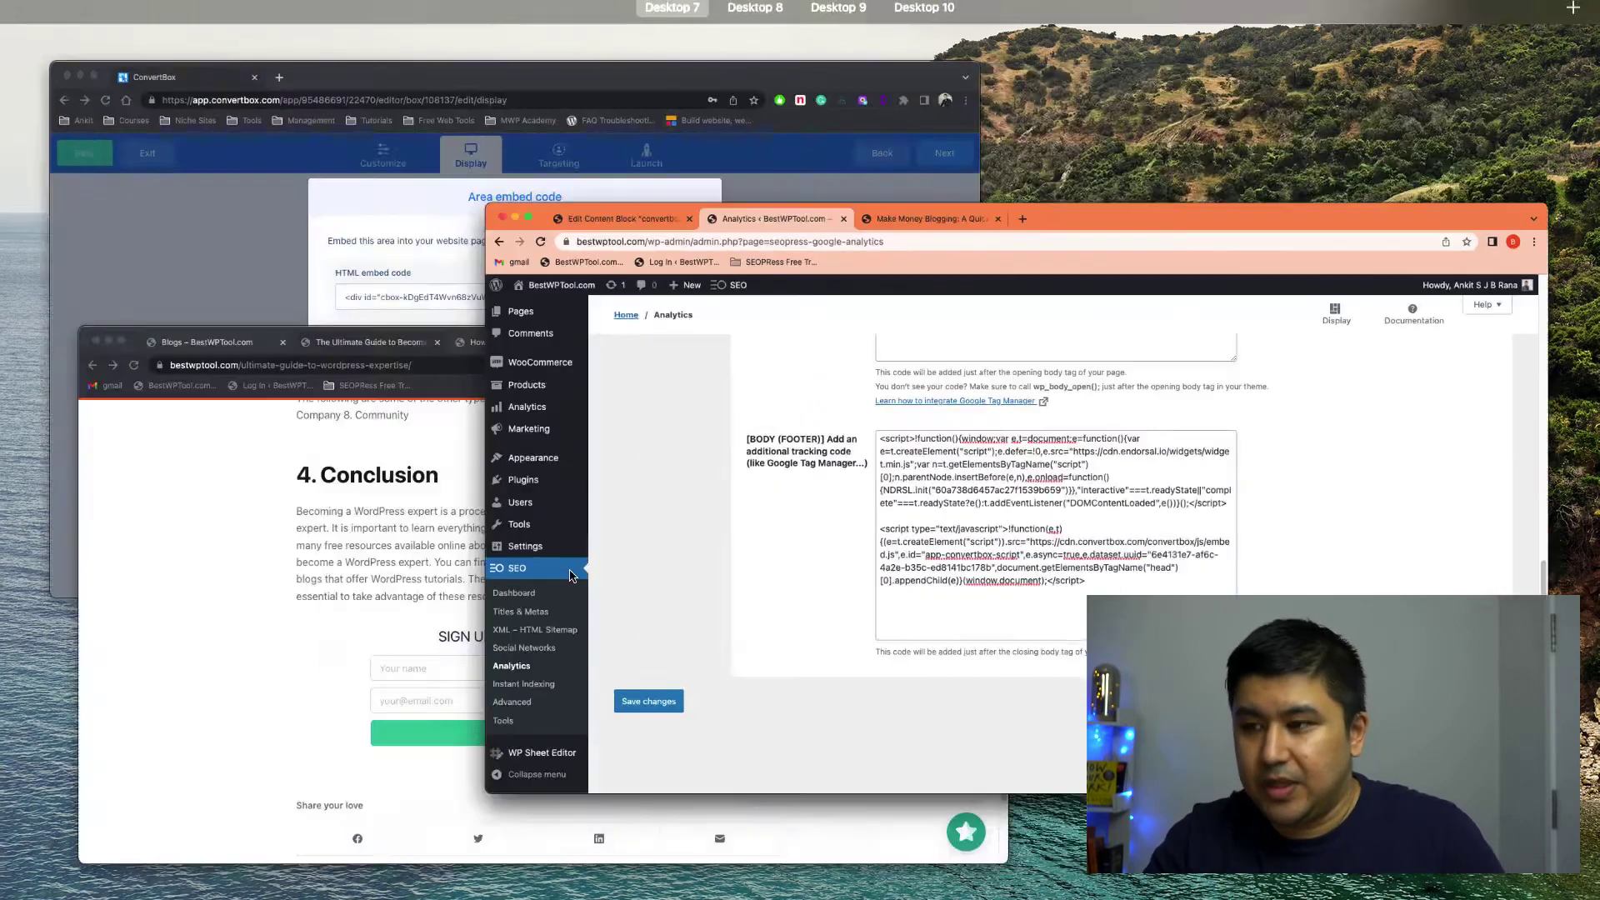
{"action": "left_click", "coordinate": [477, 679]}
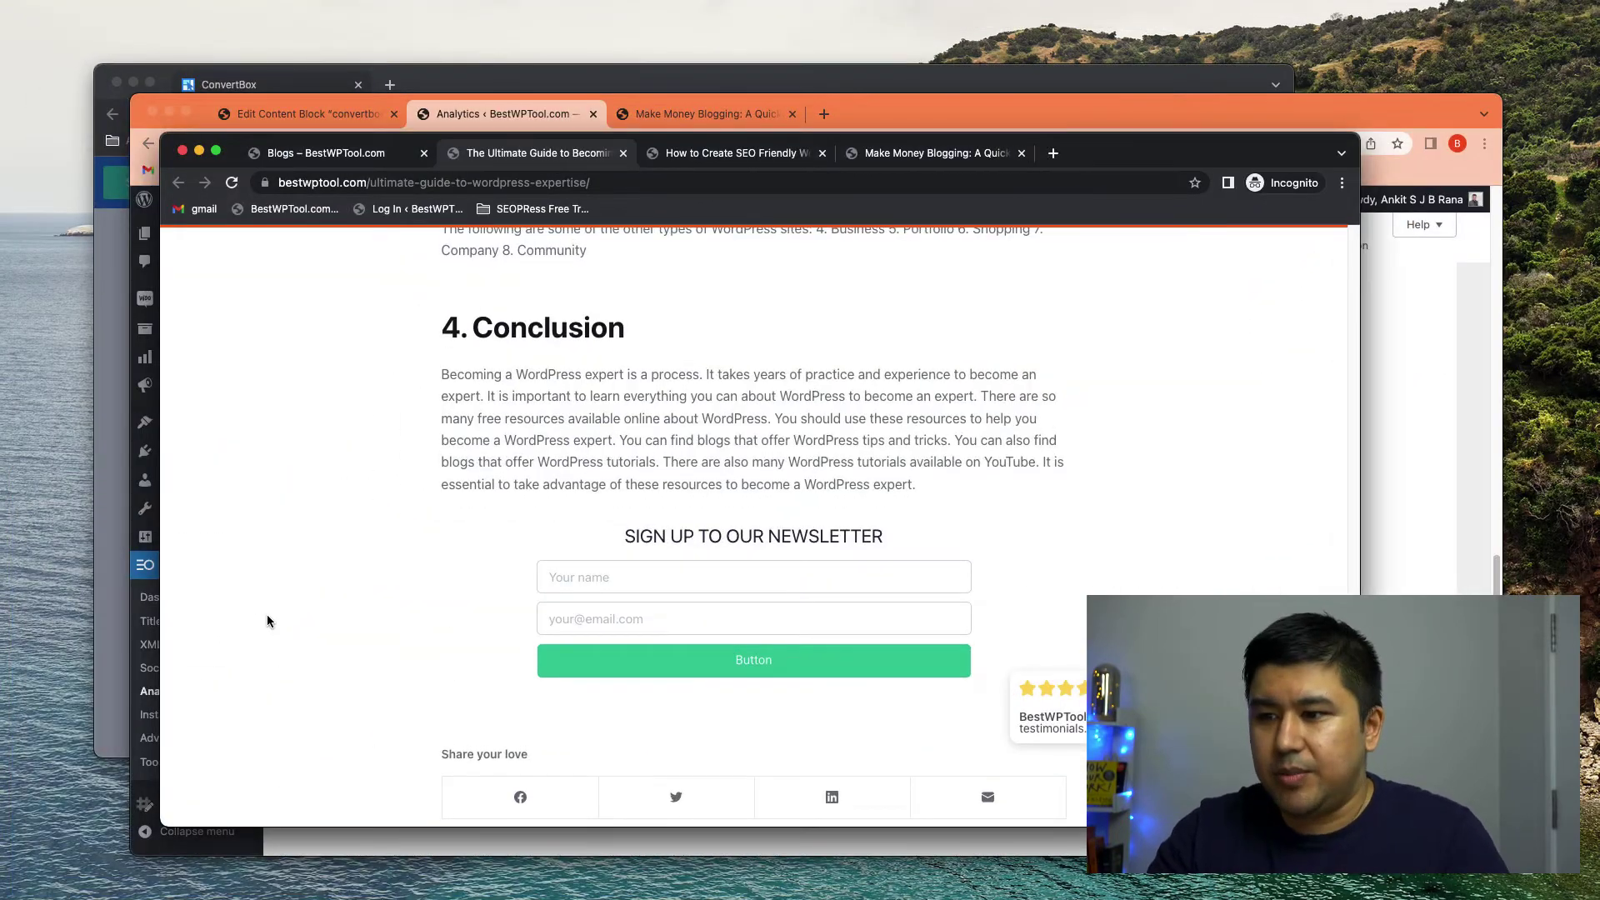
{"action": "scroll", "coordinate": [268, 617], "scroll_direction": "up", "scroll_amount": 15}
{"action": "scroll", "coordinate": [370, 567], "scroll_direction": "up", "scroll_amount": 3}
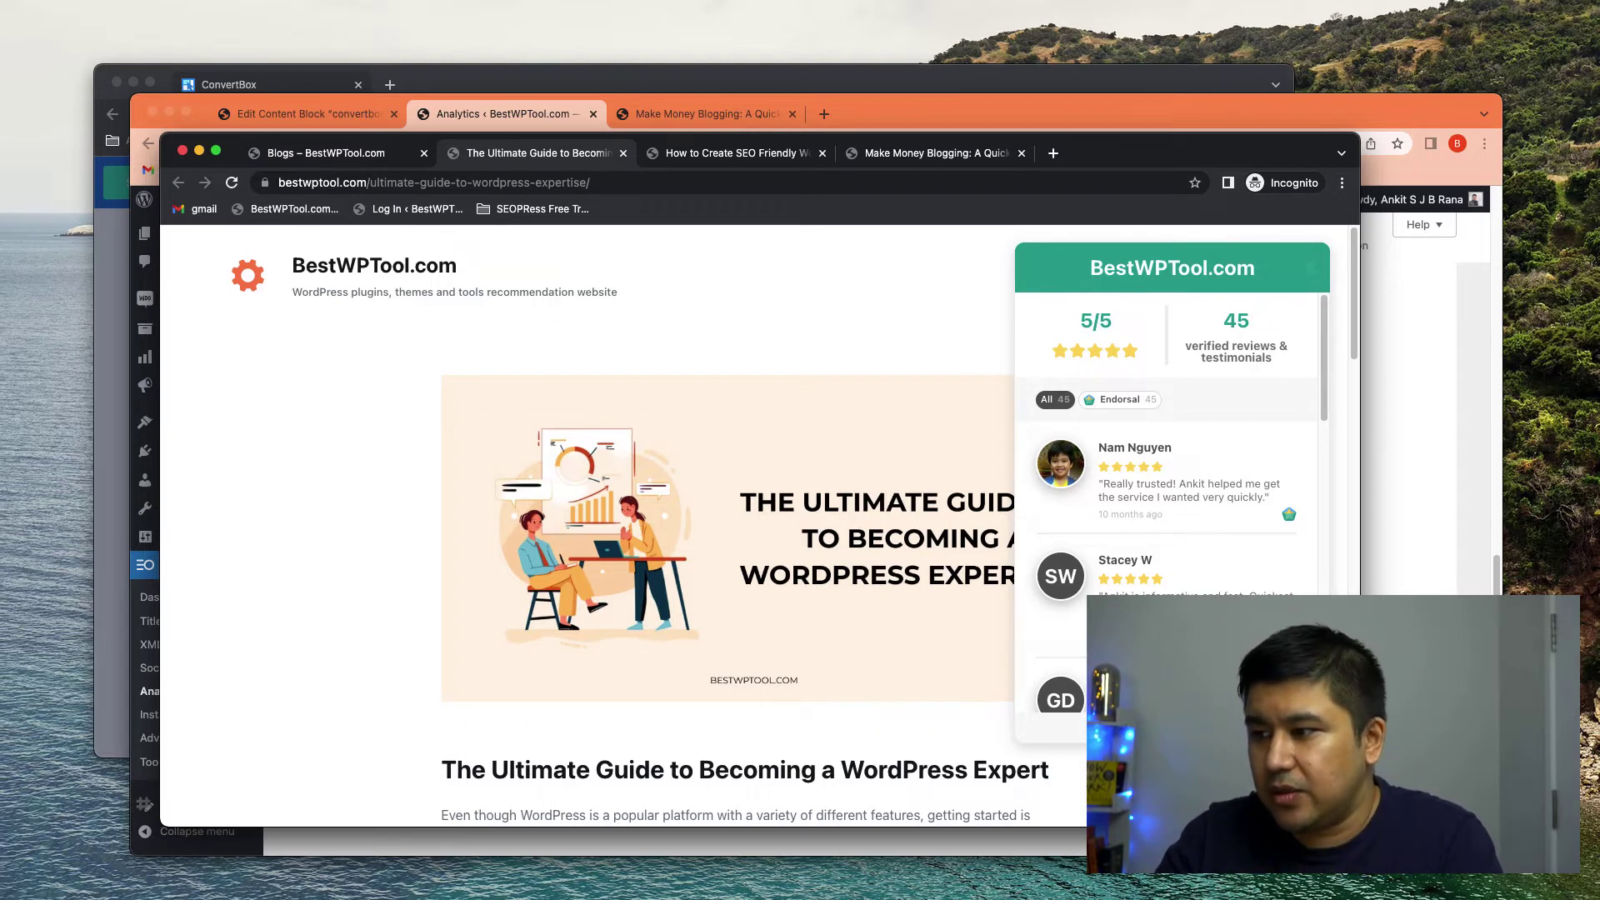
{"action": "left_click", "coordinate": [1311, 267]}
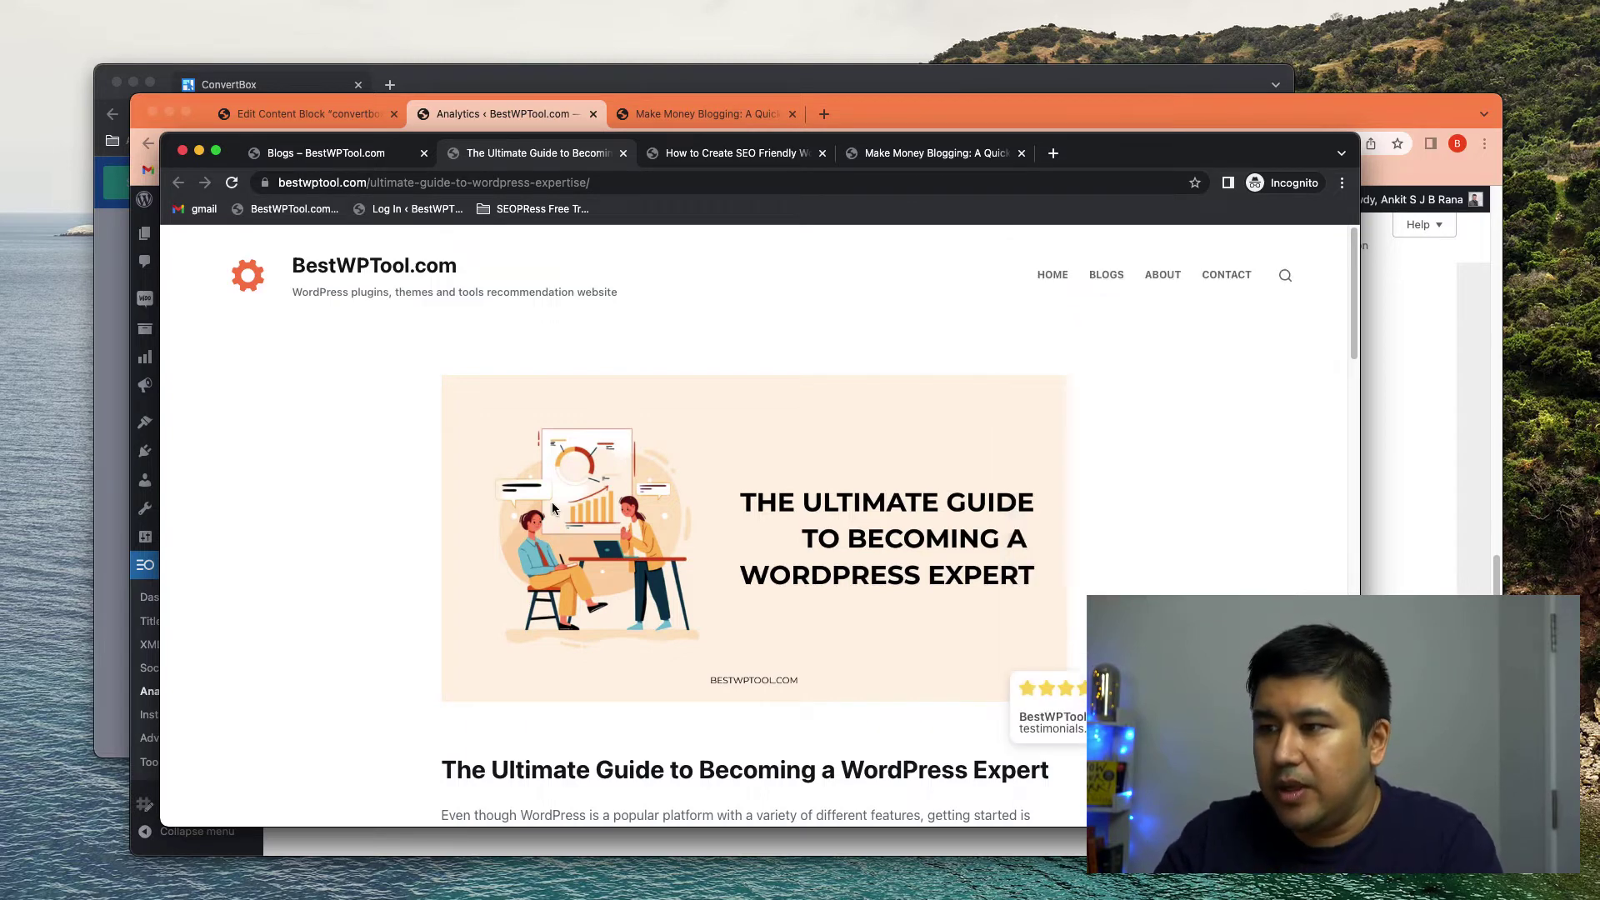
Step: Browse the Blogs listing page, then return to the WordPress-expert guide post
{"action": "left_click", "coordinate": [335, 155]}
{"action": "left_click", "coordinate": [521, 345]}
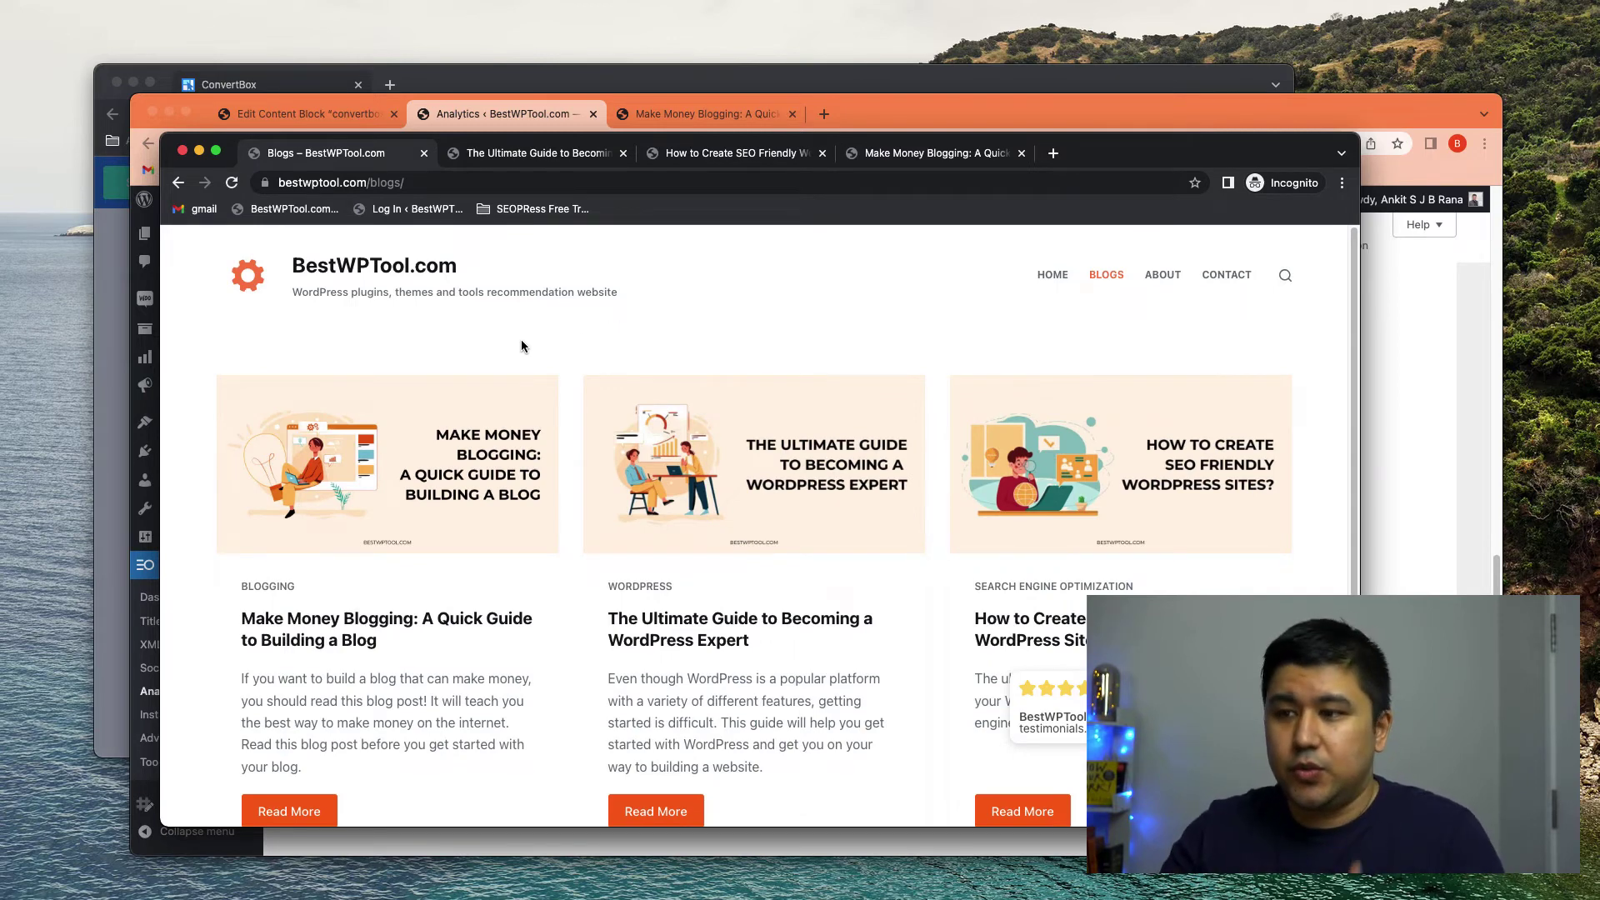
{"action": "scroll", "coordinate": [528, 341], "scroll_direction": "down", "scroll_amount": 2}
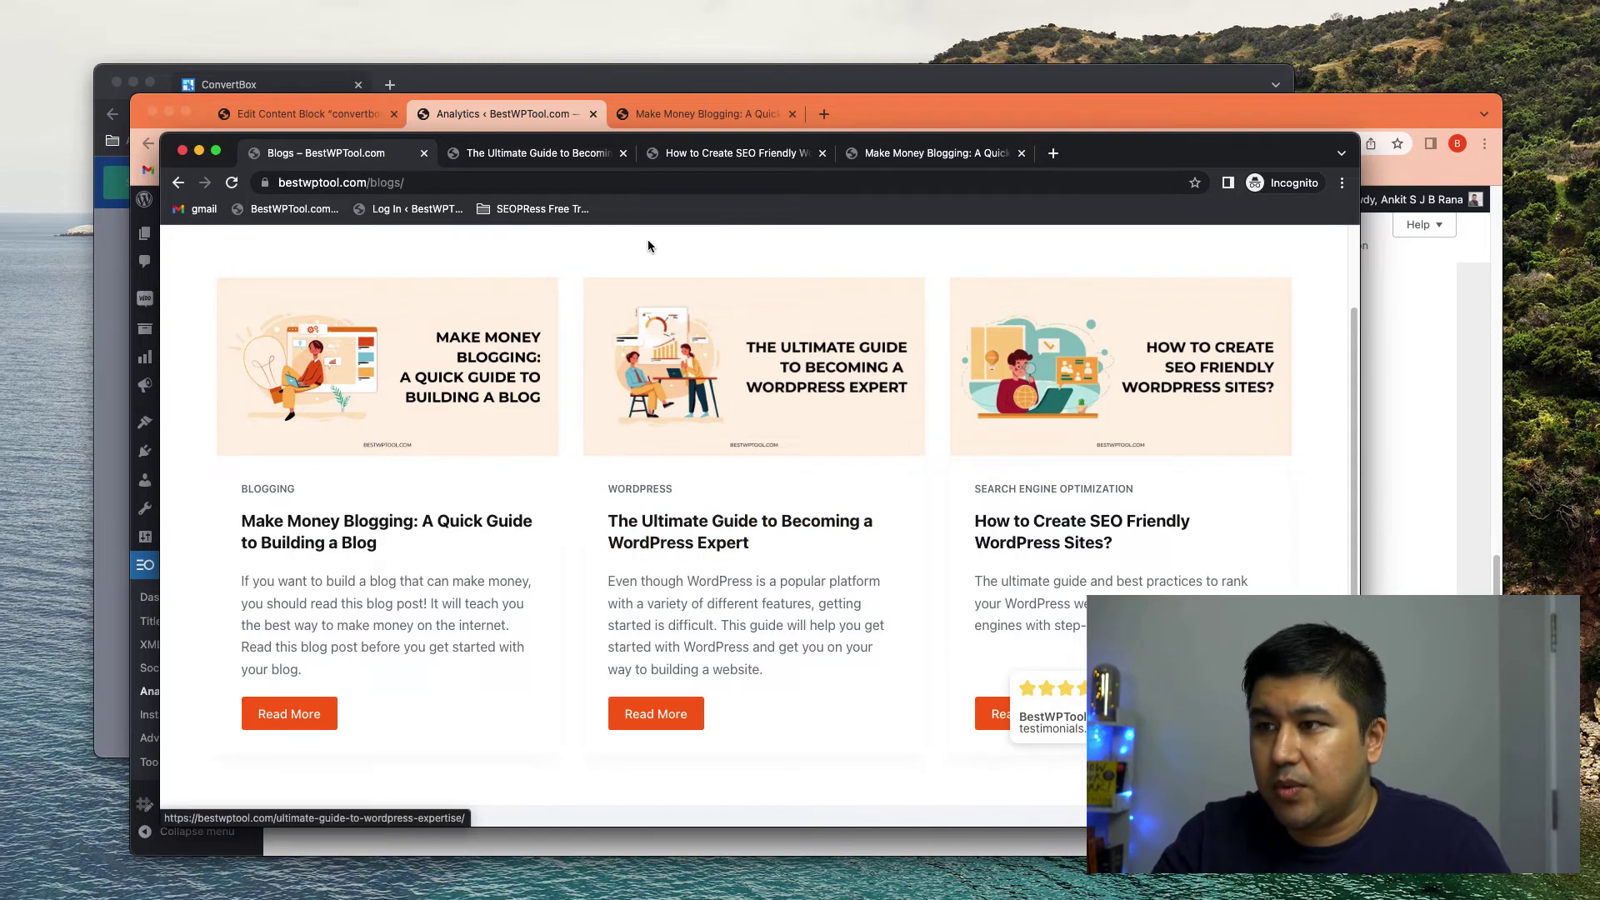
{"action": "left_click", "coordinate": [524, 160]}
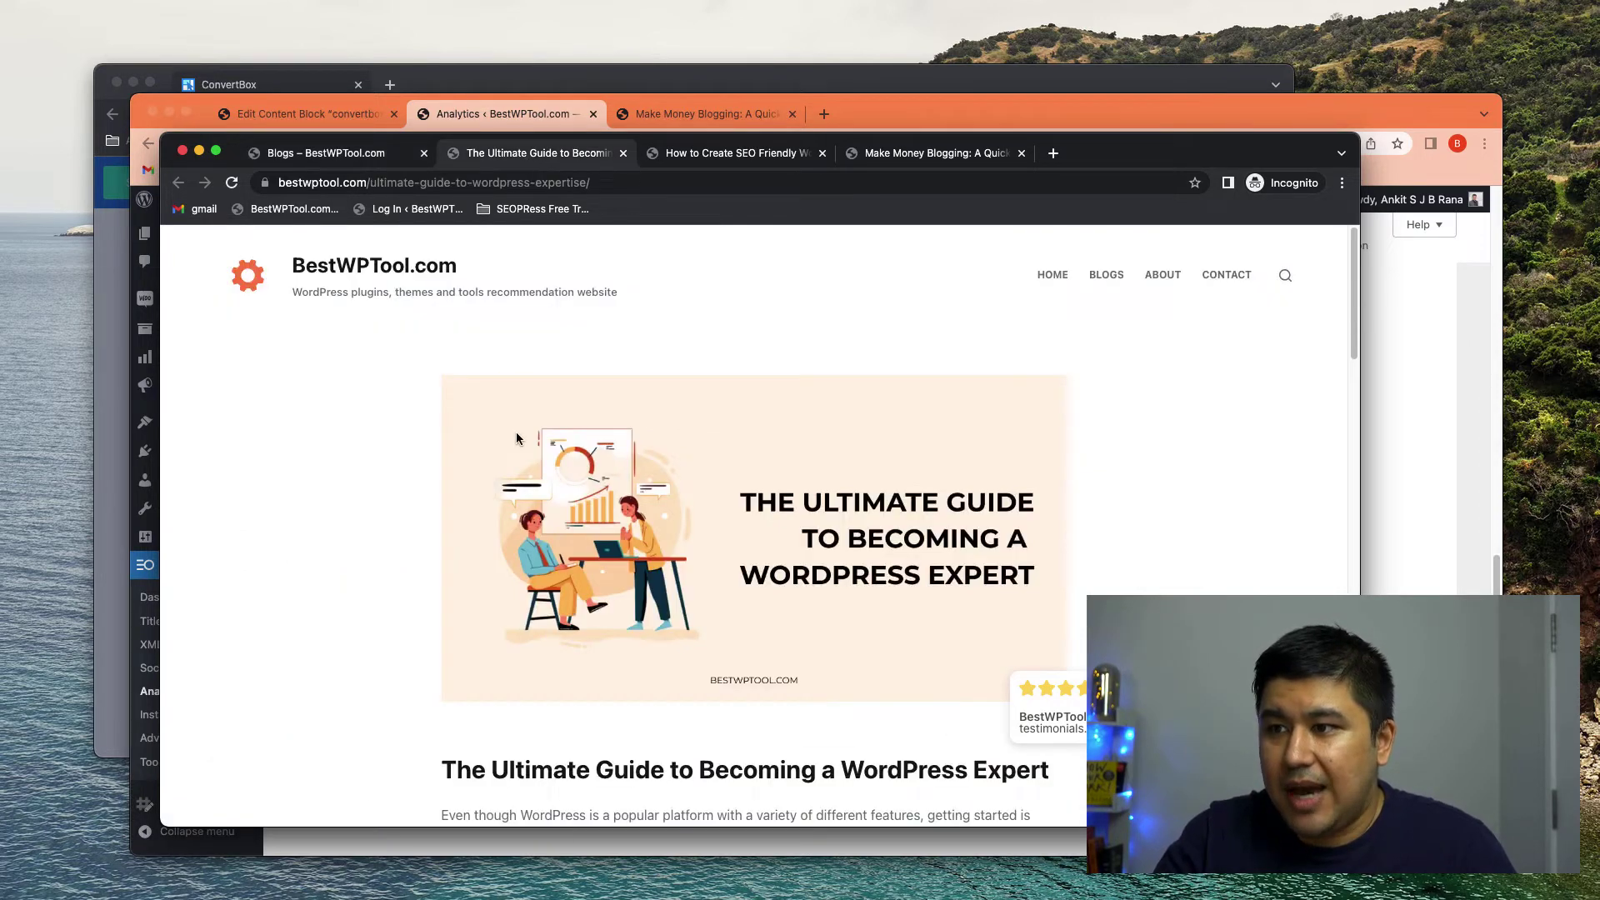
Step: Check the Make Money Blogging and SEO-friendly posts, then scroll the WordPress-expert guide to its signup form
{"action": "key", "text": "ctrl+Tab"}
{"action": "key", "text": "ctrl+Tab"}
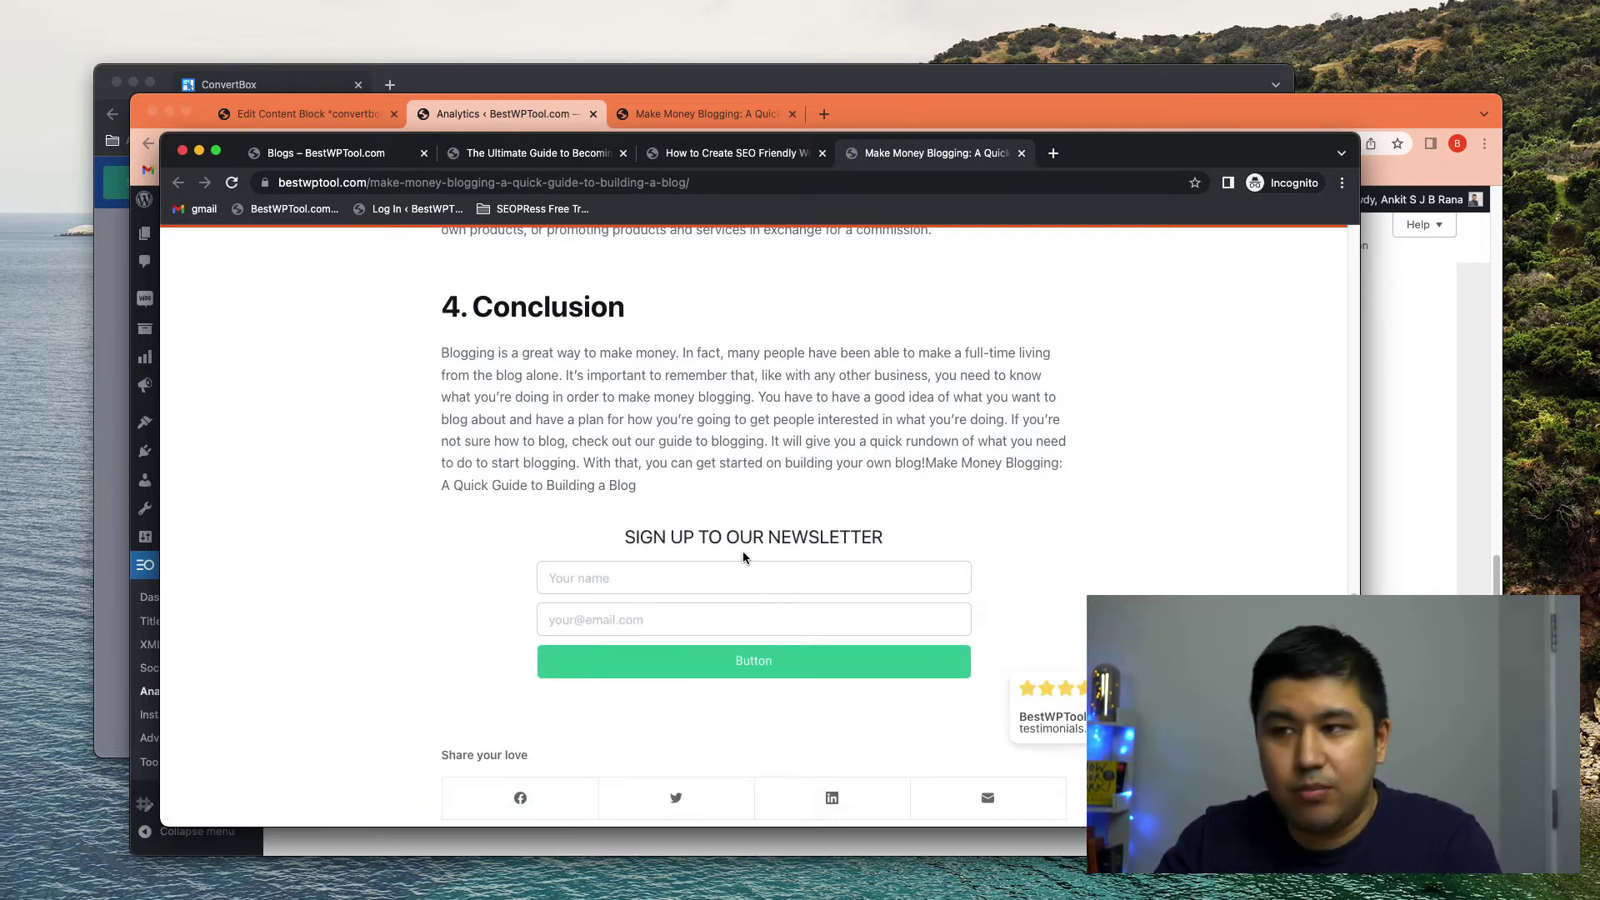
{"action": "key", "text": "ctrl+shift+Tab"}
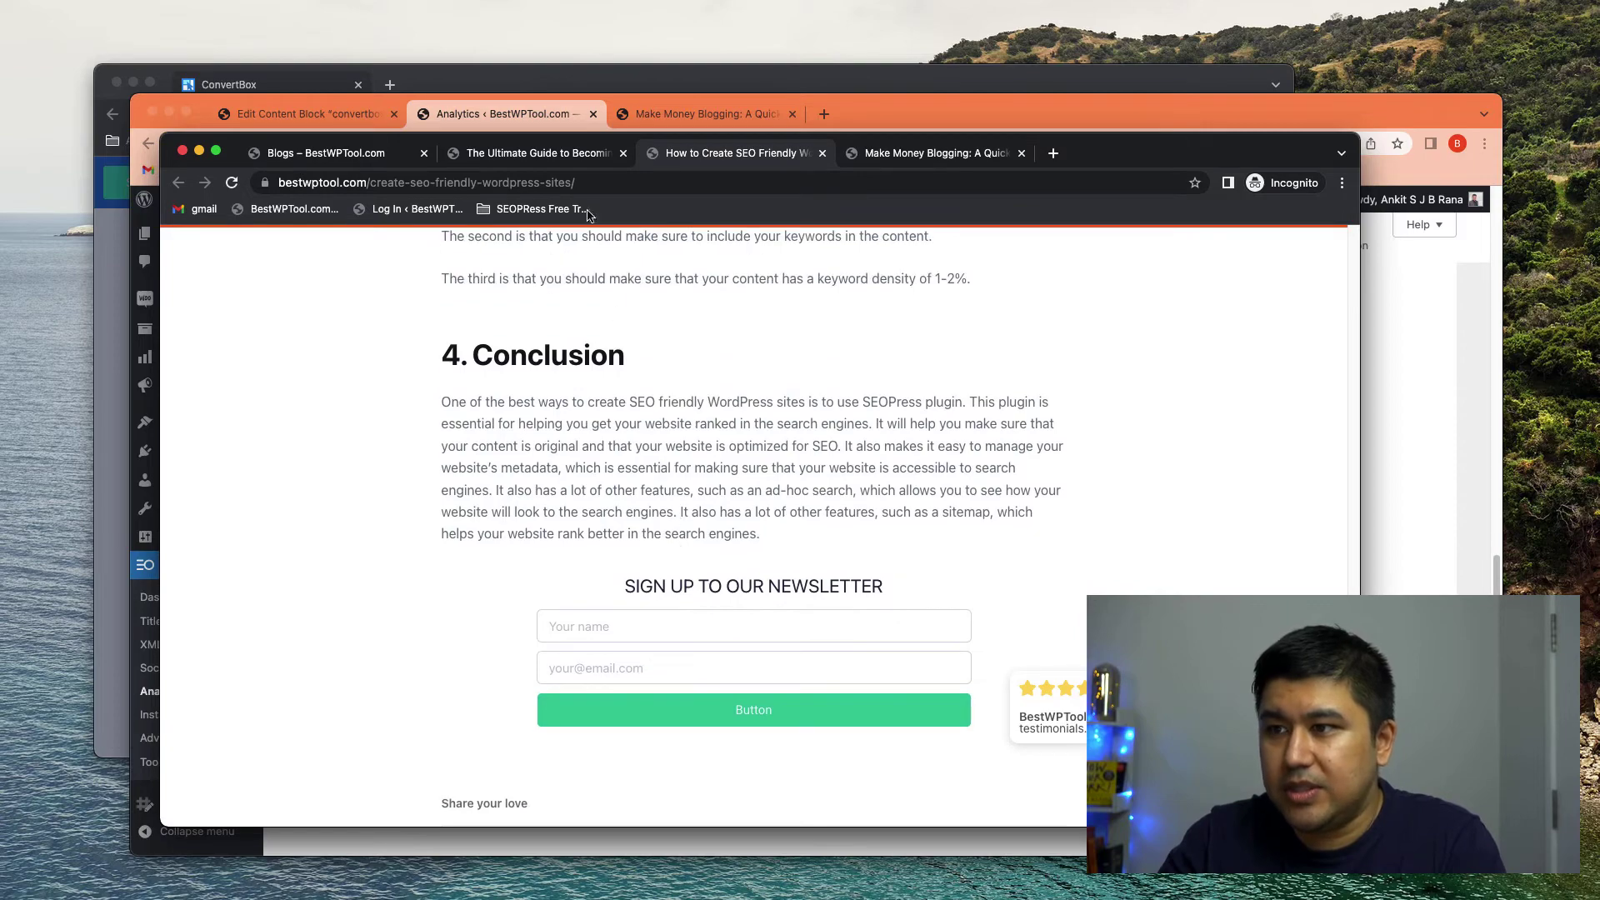
{"action": "key", "text": "ctrl+shift+Tab"}
{"action": "scroll", "coordinate": [489, 621], "scroll_direction": "down", "scroll_amount": 15}
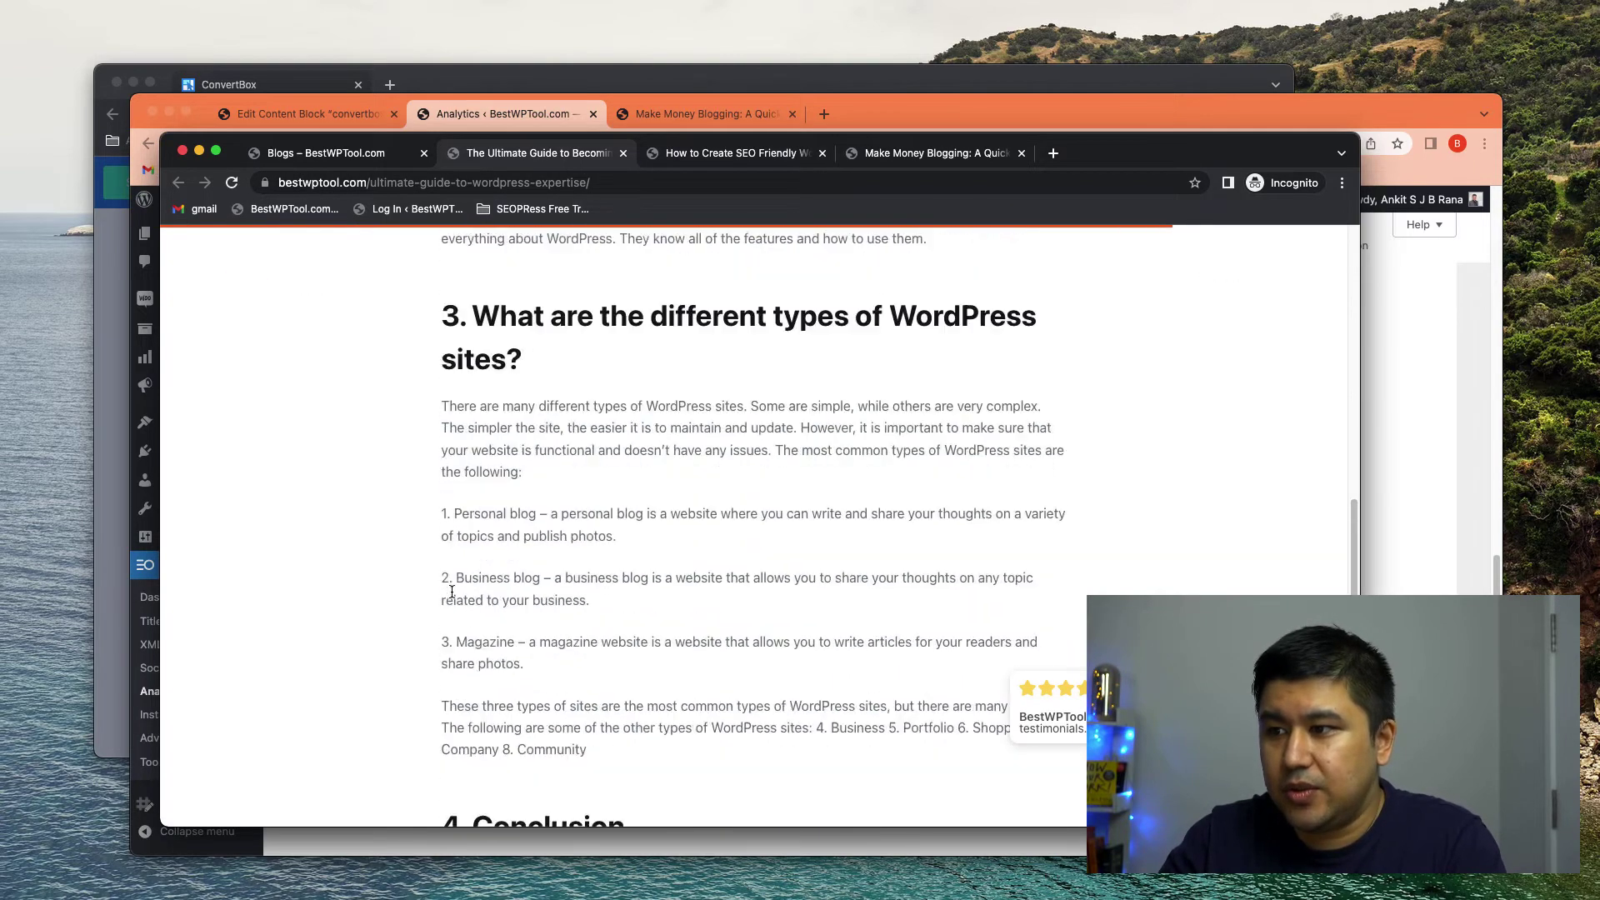
{"action": "scroll", "coordinate": [451, 592], "scroll_direction": "down", "scroll_amount": 7}
Step: Show the theme hook locations on the Make Money Blogging post
{"action": "left_click", "coordinate": [1298, 115]}
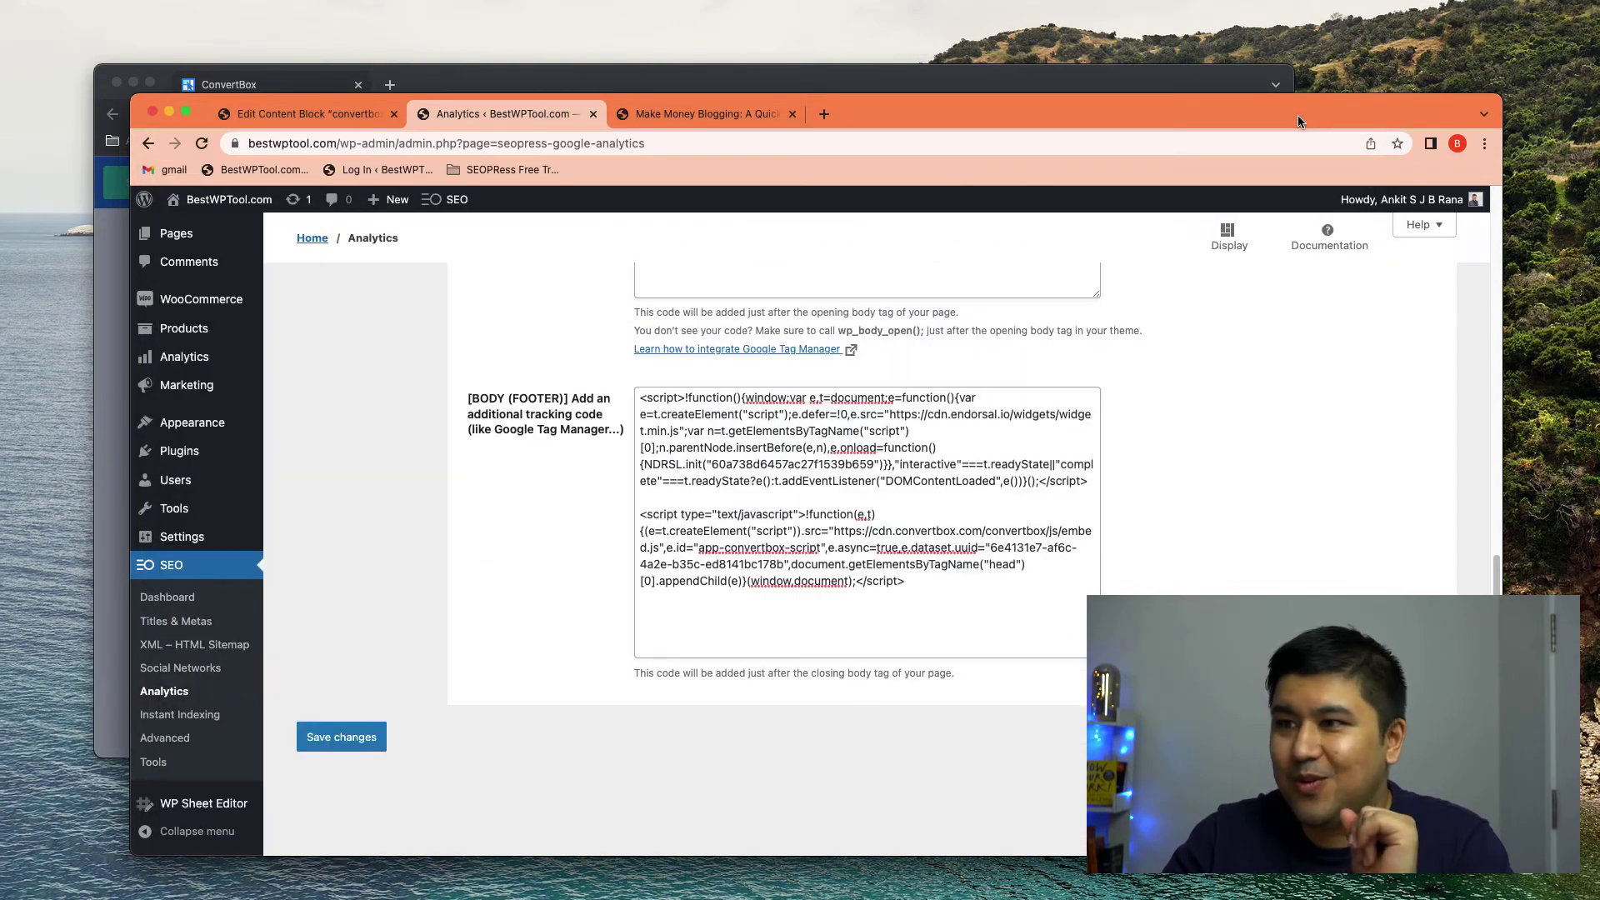
{"action": "left_click", "coordinate": [340, 116]}
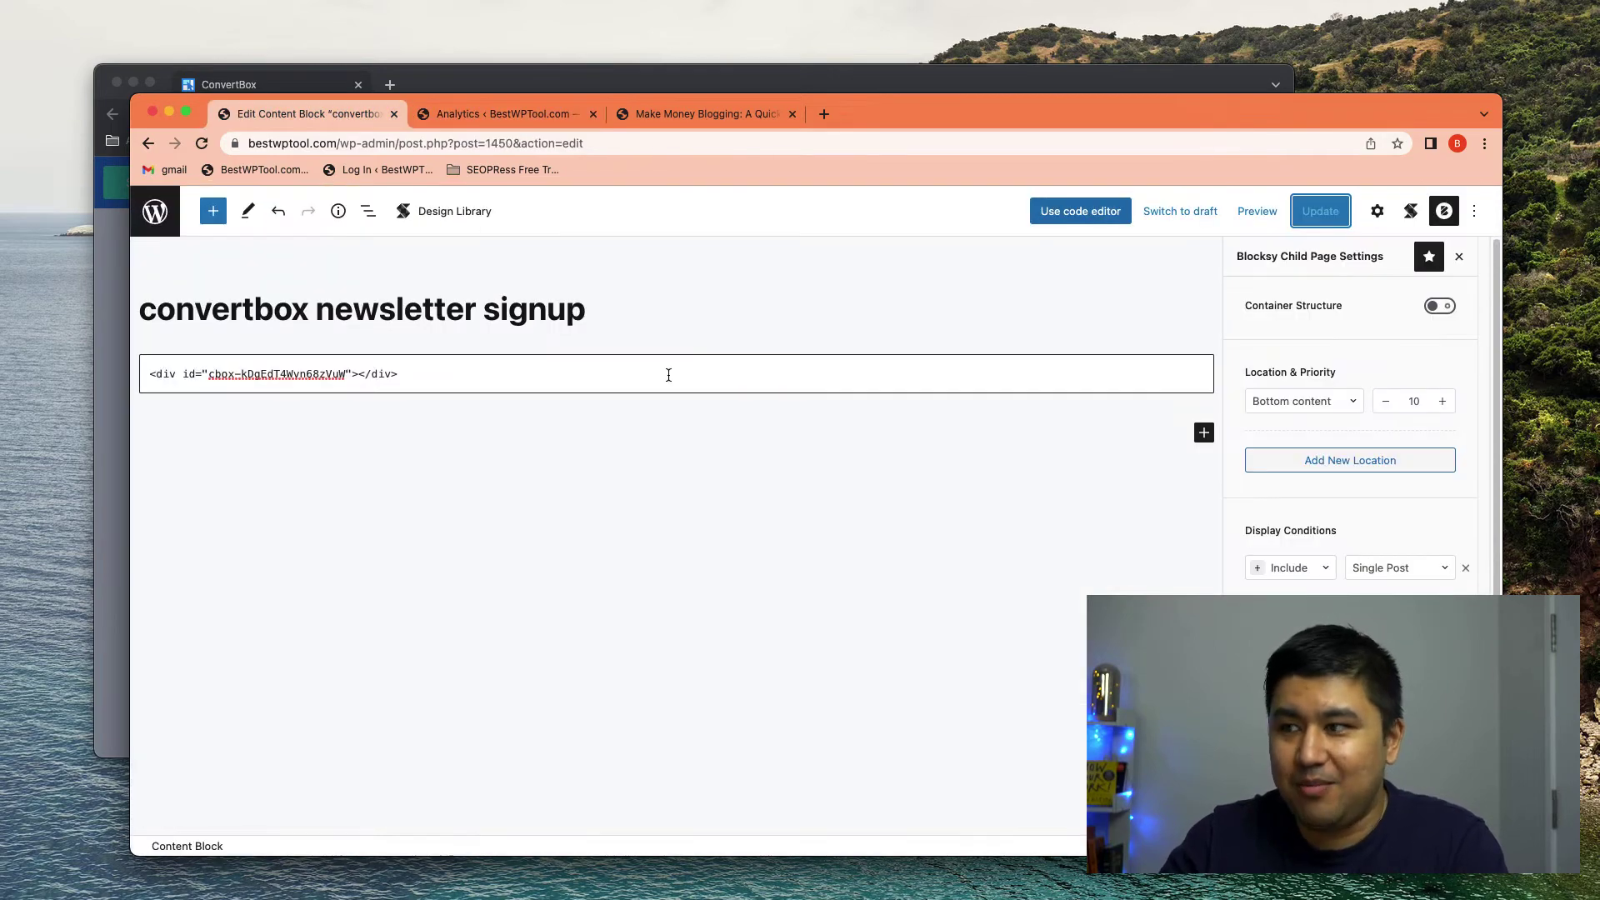
{"action": "left_click", "coordinate": [704, 114]}
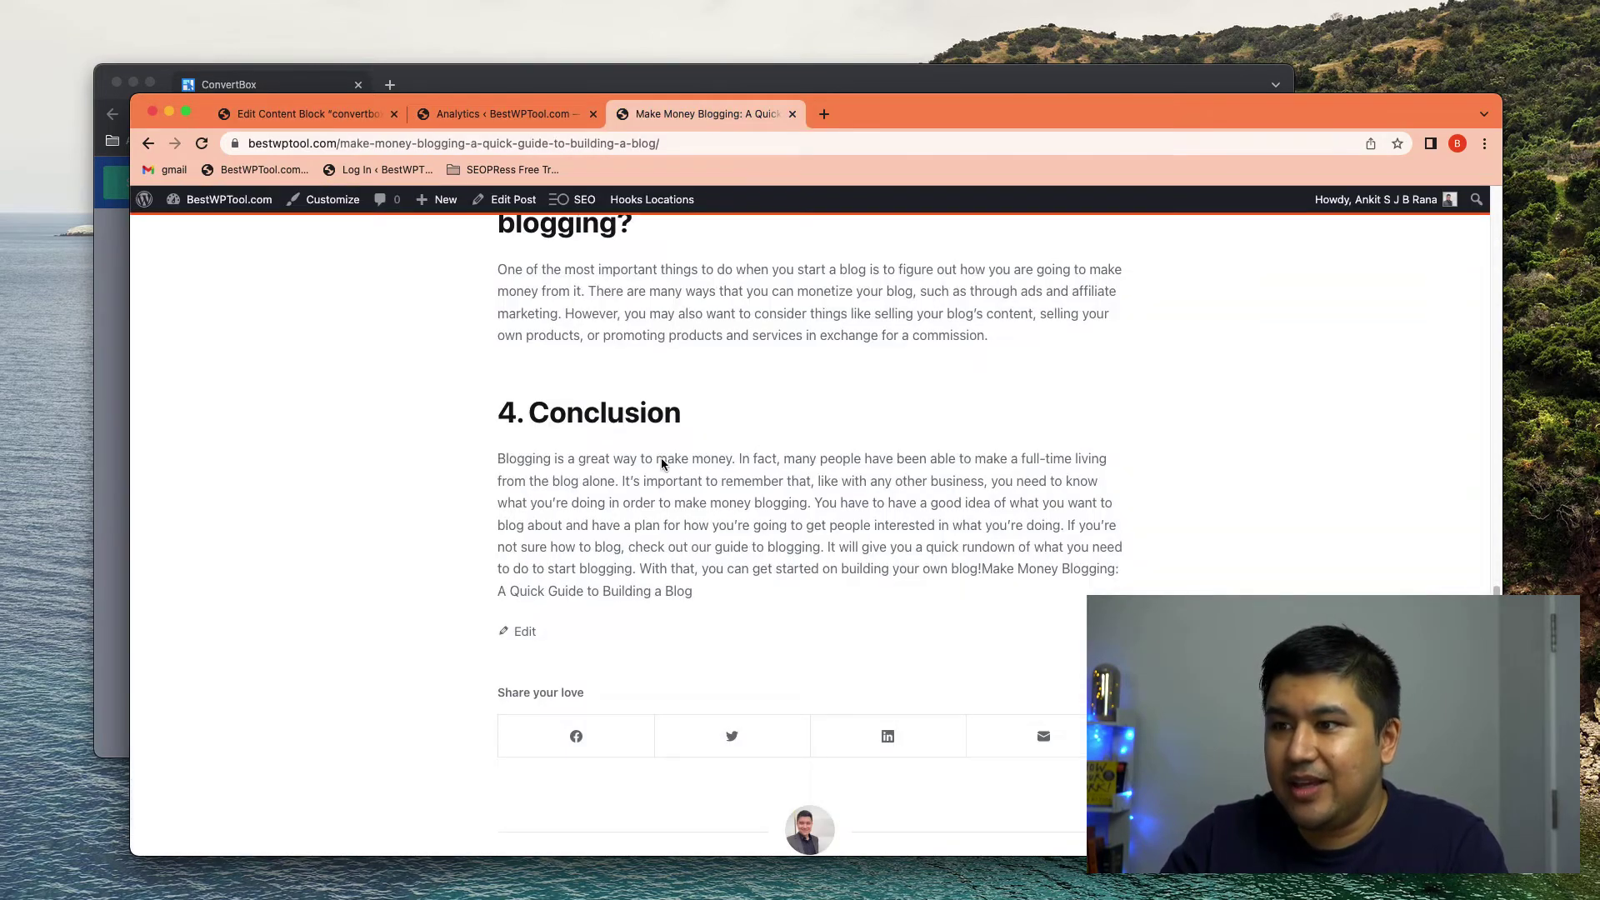
{"action": "scroll", "coordinate": [660, 463], "scroll_direction": "up", "scroll_amount": 15}
{"action": "scroll", "coordinate": [657, 474], "scroll_direction": "up", "scroll_amount": 5}
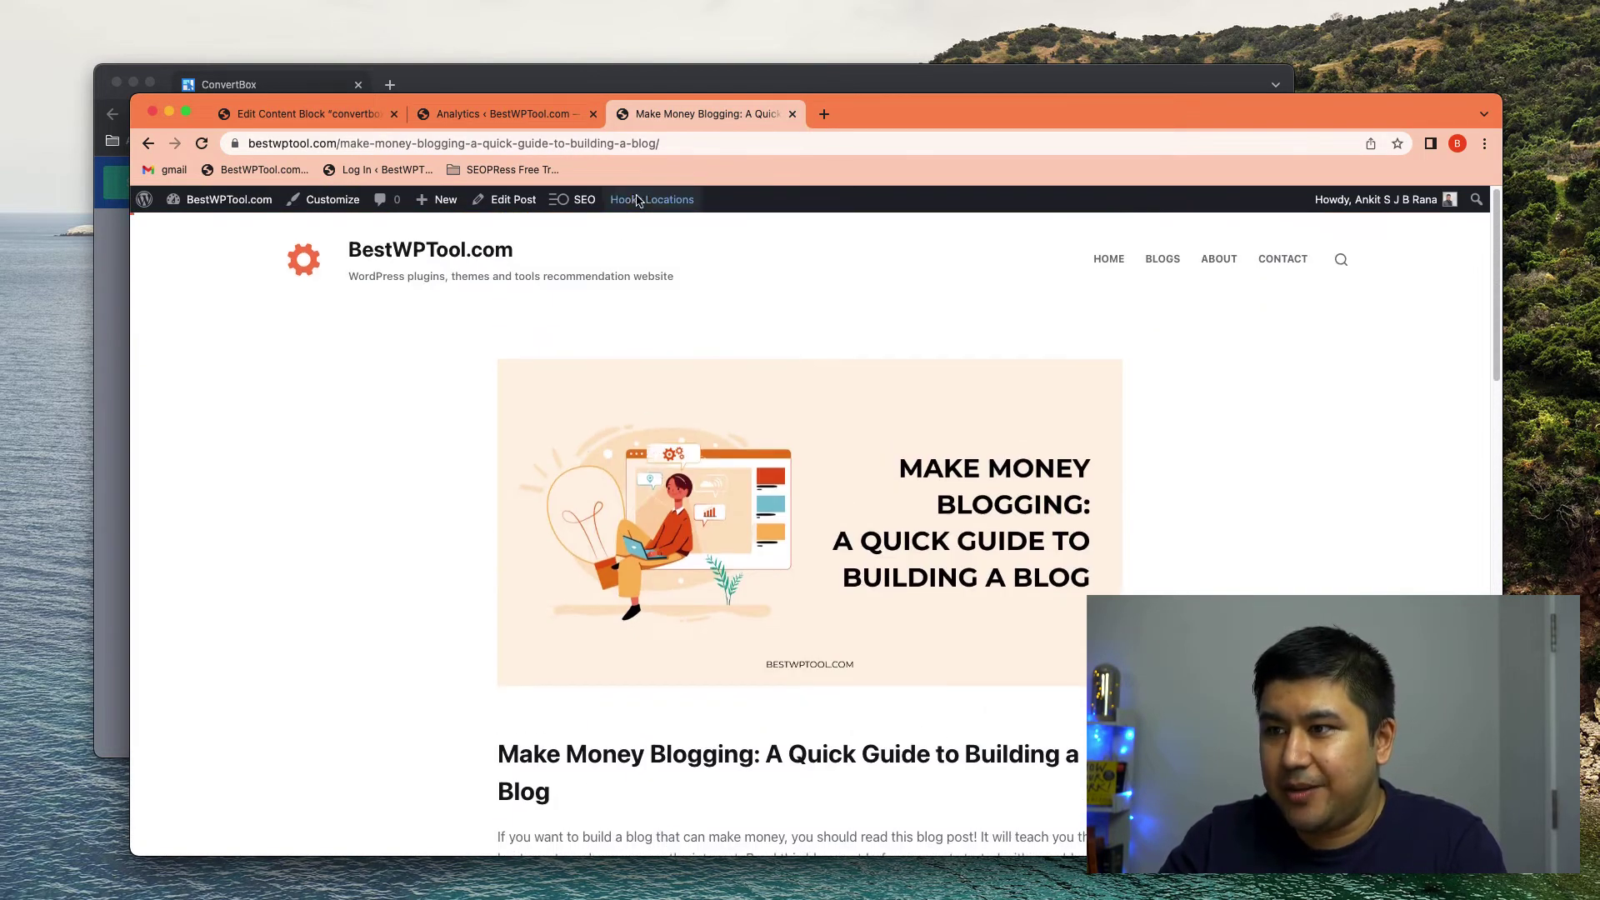
{"action": "mouse_move", "coordinate": [646, 203]}
{"action": "left_click", "coordinate": [637, 235]}
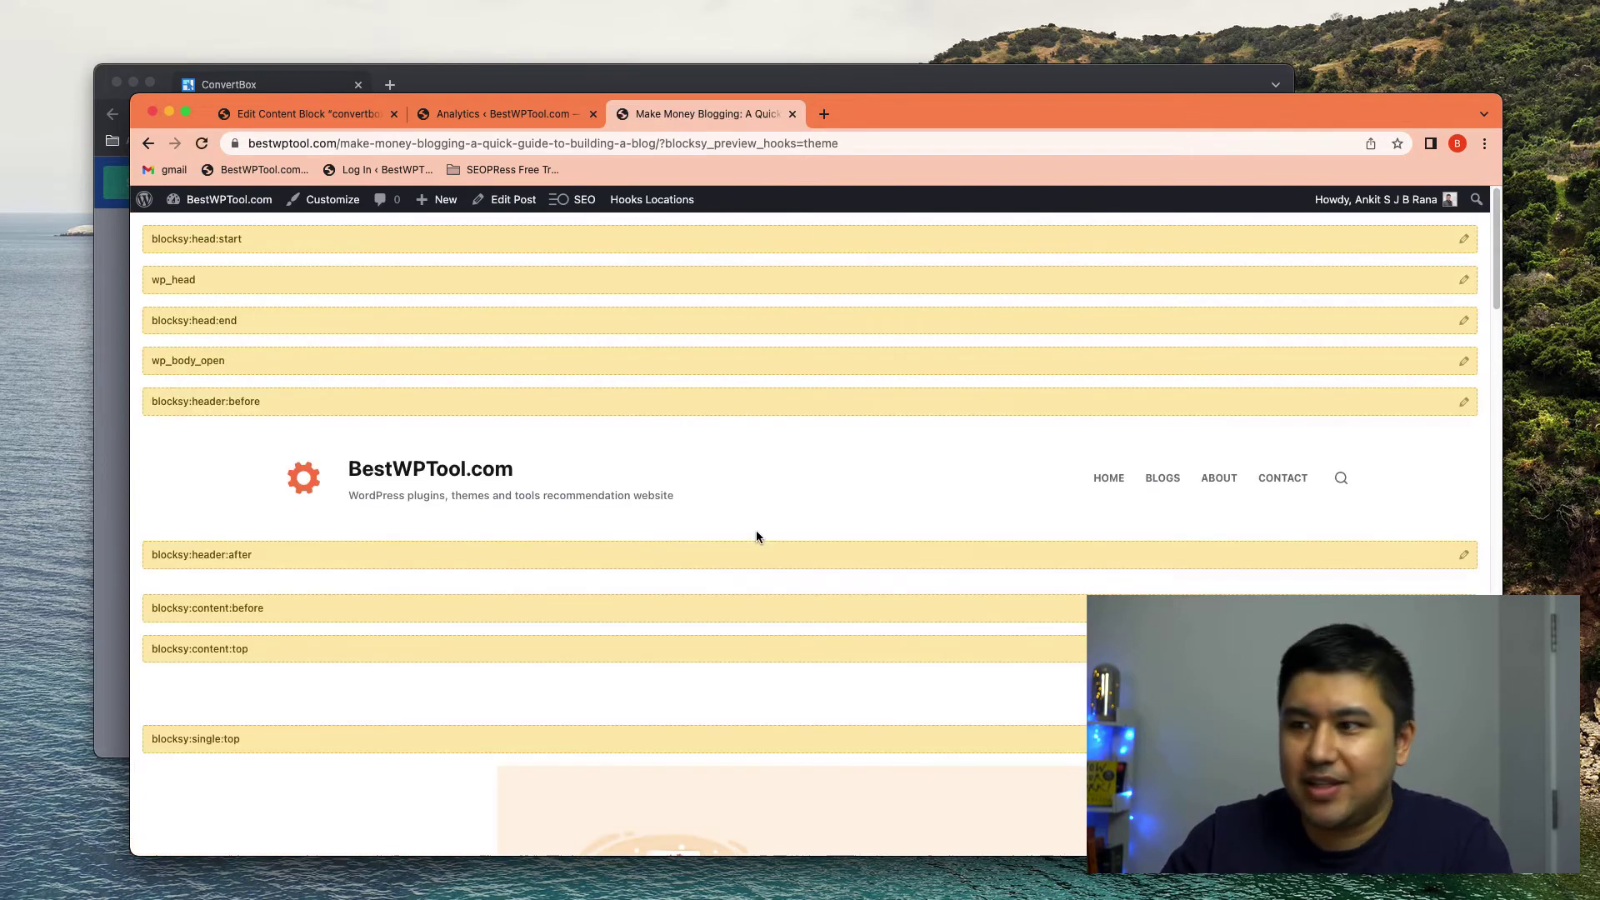
Step: Scroll to the post title and select the blocksy:hero:description:before hook name
{"action": "scroll", "coordinate": [727, 499], "scroll_direction": "down", "scroll_amount": 5}
{"action": "scroll", "coordinate": [726, 497], "scroll_direction": "down", "scroll_amount": 20}
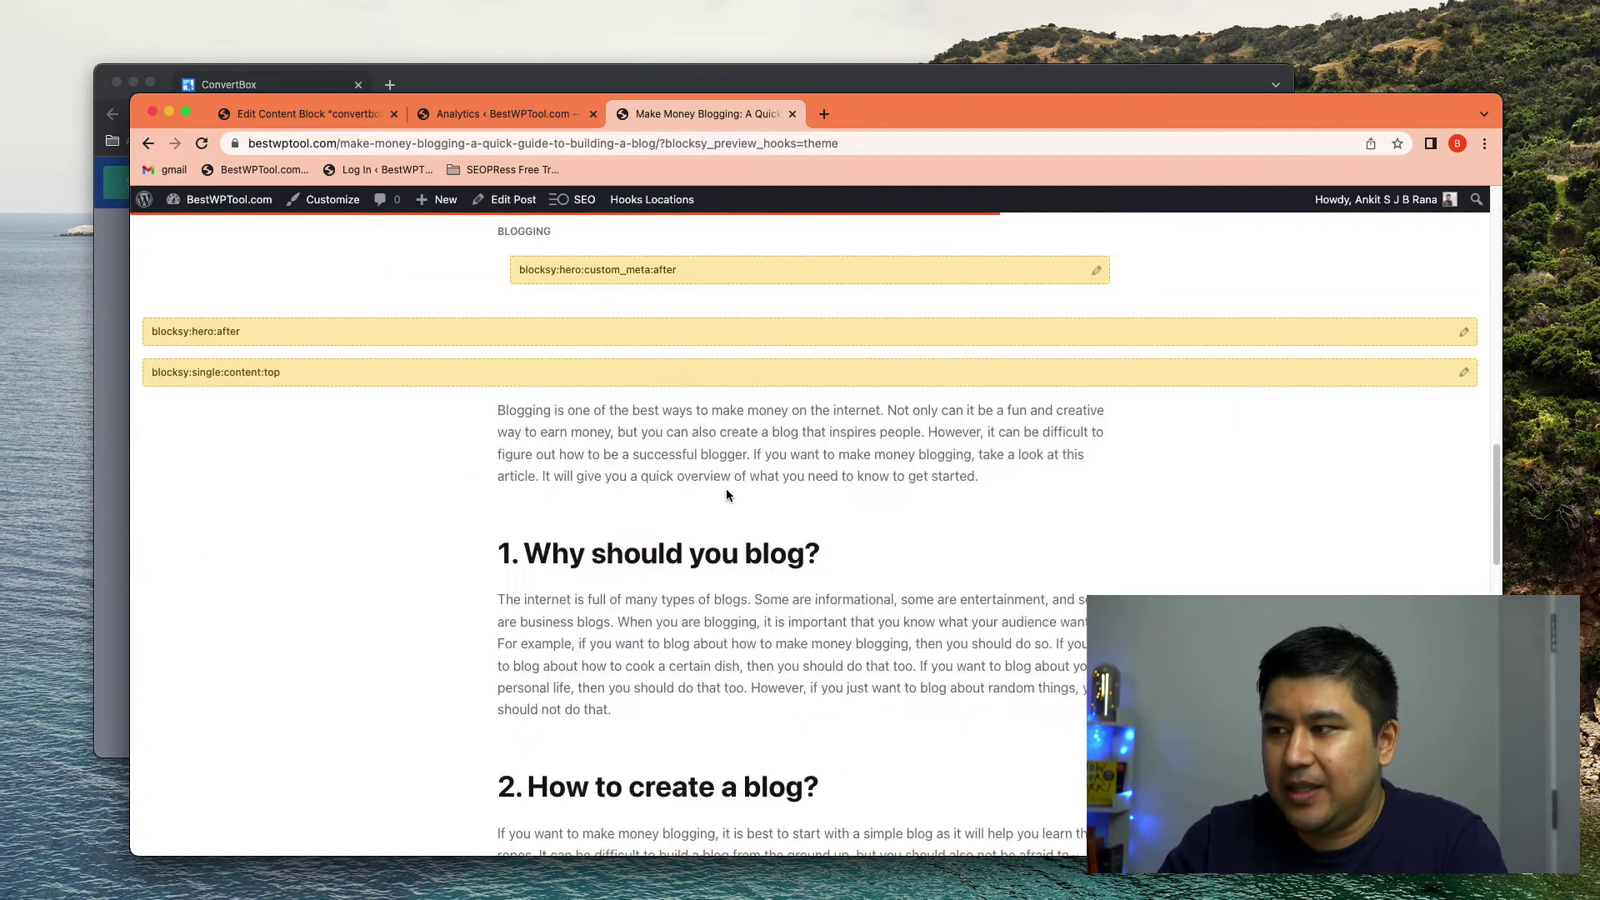
{"action": "scroll", "coordinate": [322, 536], "scroll_direction": "up", "scroll_amount": 1}
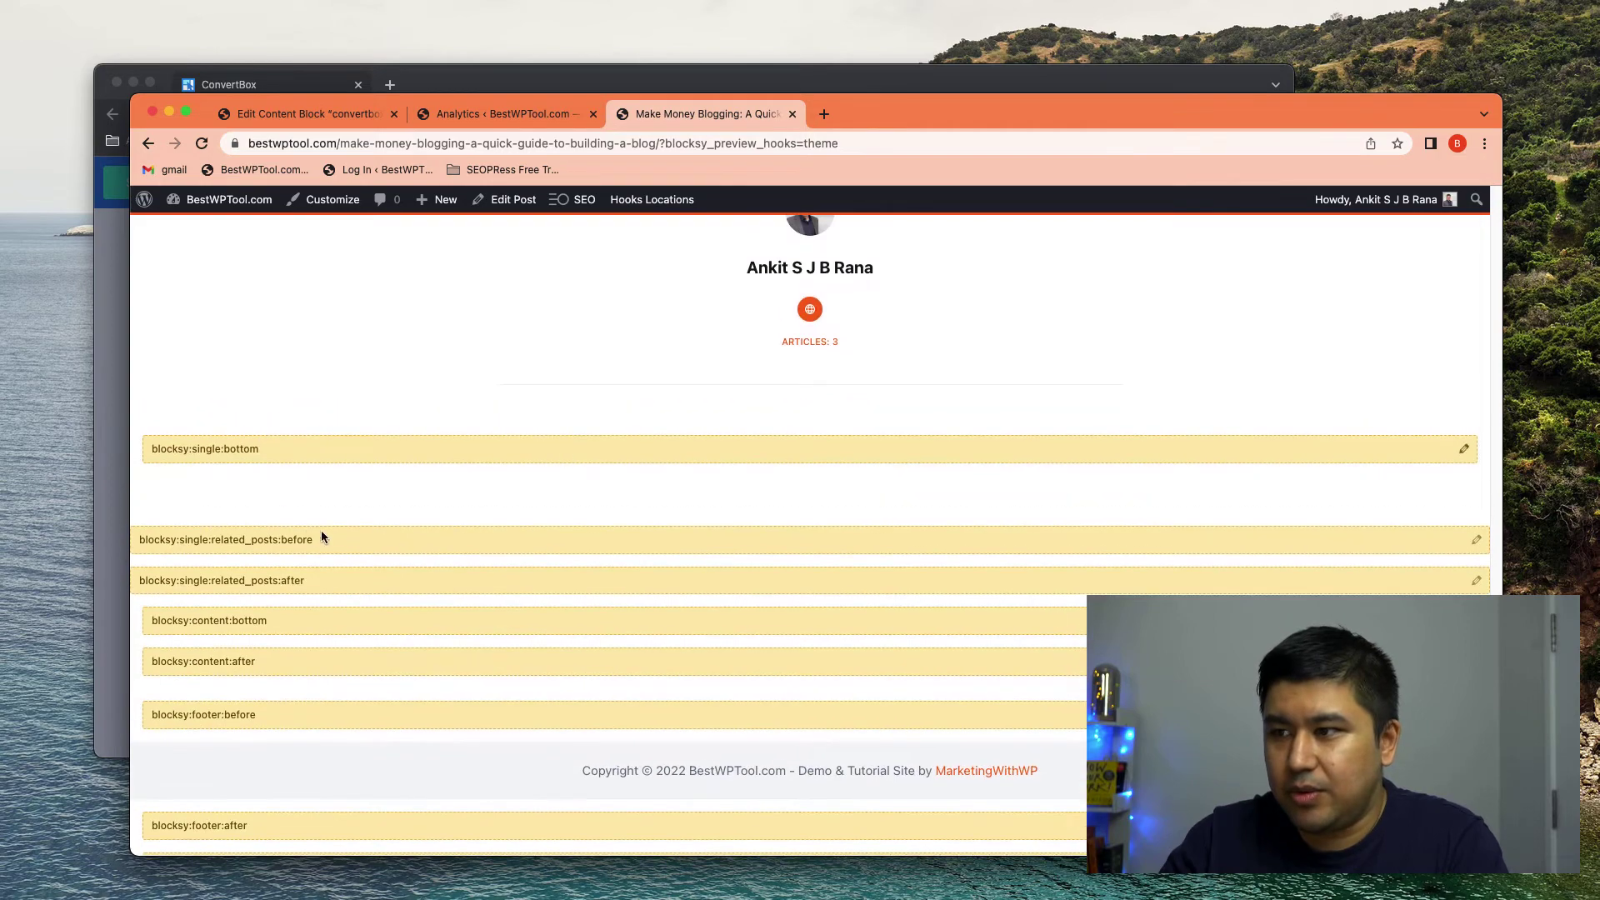
{"action": "scroll", "coordinate": [502, 461], "scroll_direction": "up", "scroll_amount": 2}
{"action": "scroll", "coordinate": [598, 480], "scroll_direction": "down", "scroll_amount": 2}
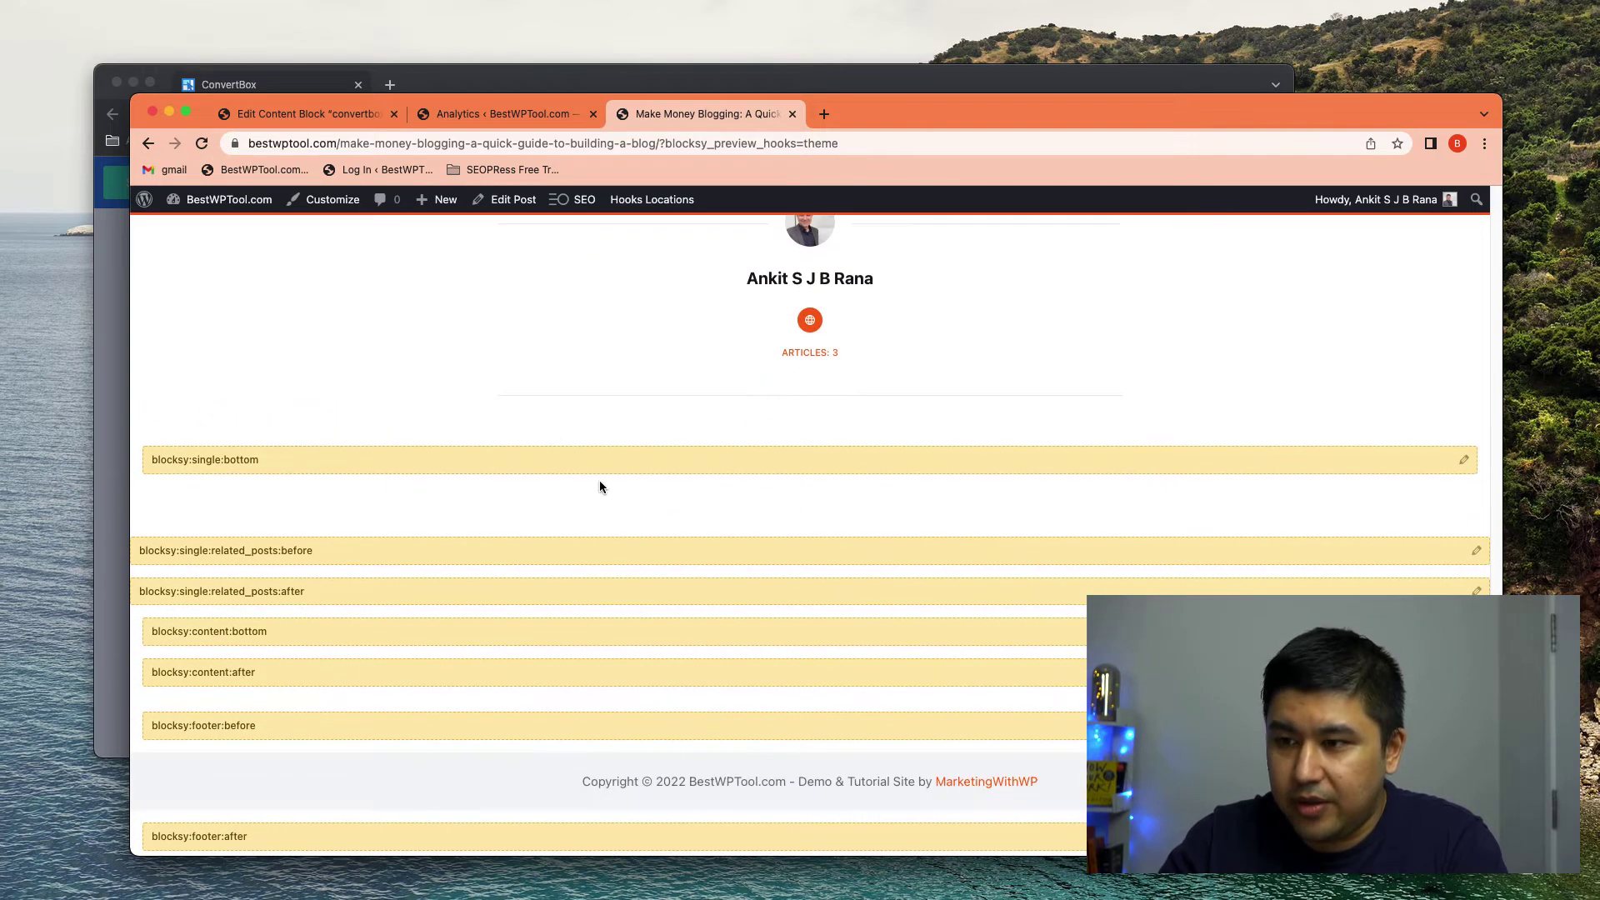
{"action": "scroll", "coordinate": [971, 508], "scroll_direction": "up", "scroll_amount": 15}
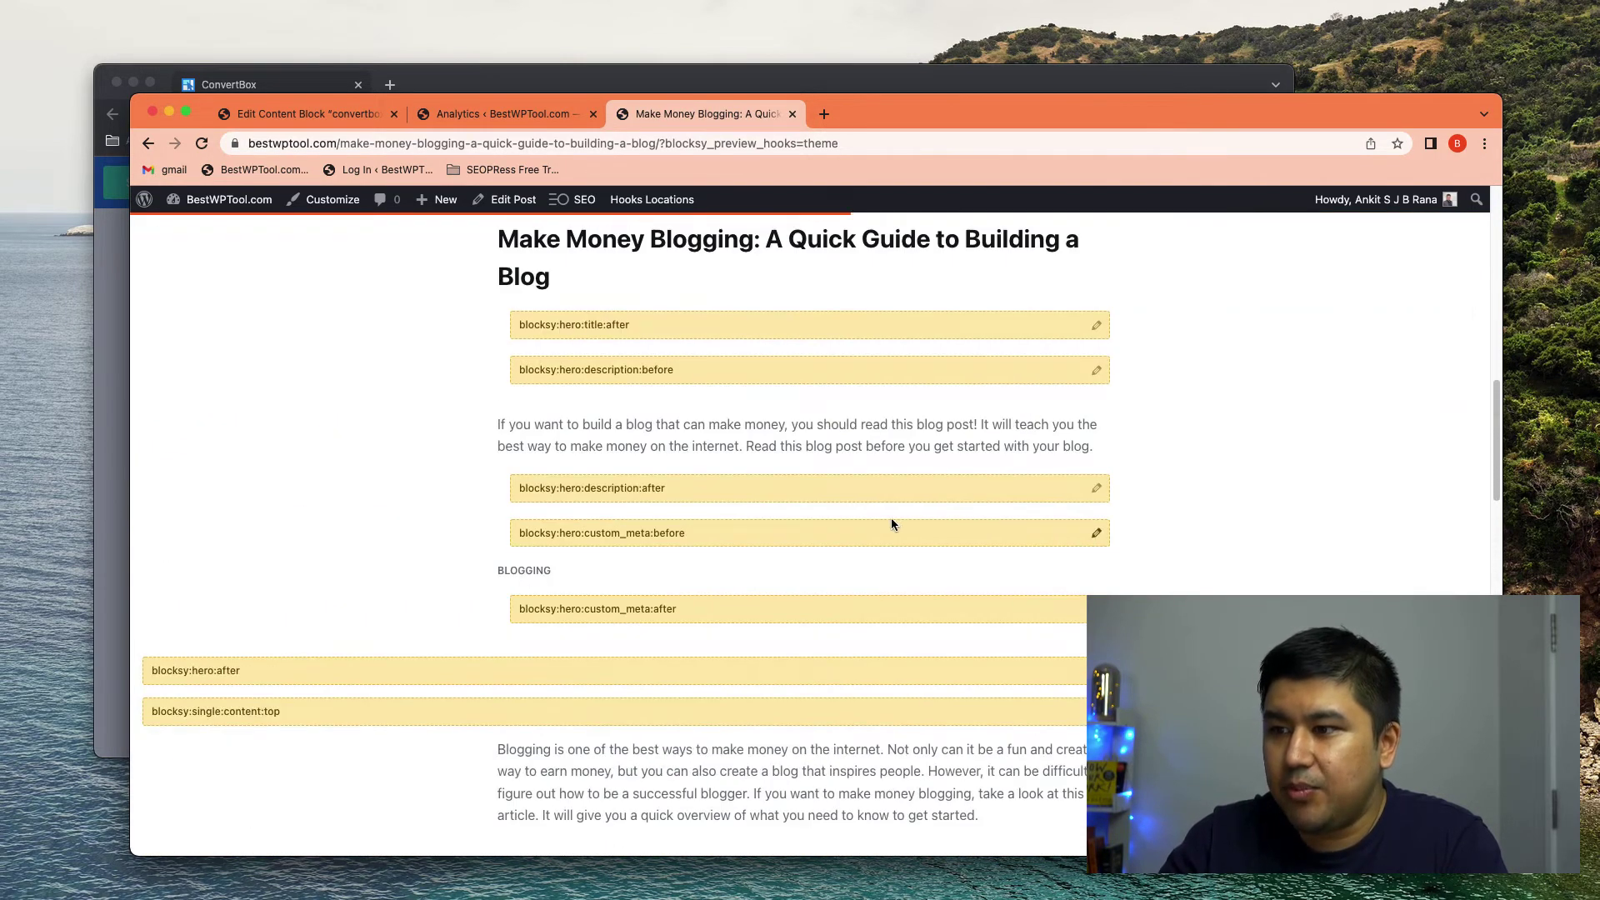
{"action": "scroll", "coordinate": [892, 525], "scroll_direction": "down", "scroll_amount": 2}
{"action": "scroll", "coordinate": [746, 658], "scroll_direction": "up", "scroll_amount": 4}
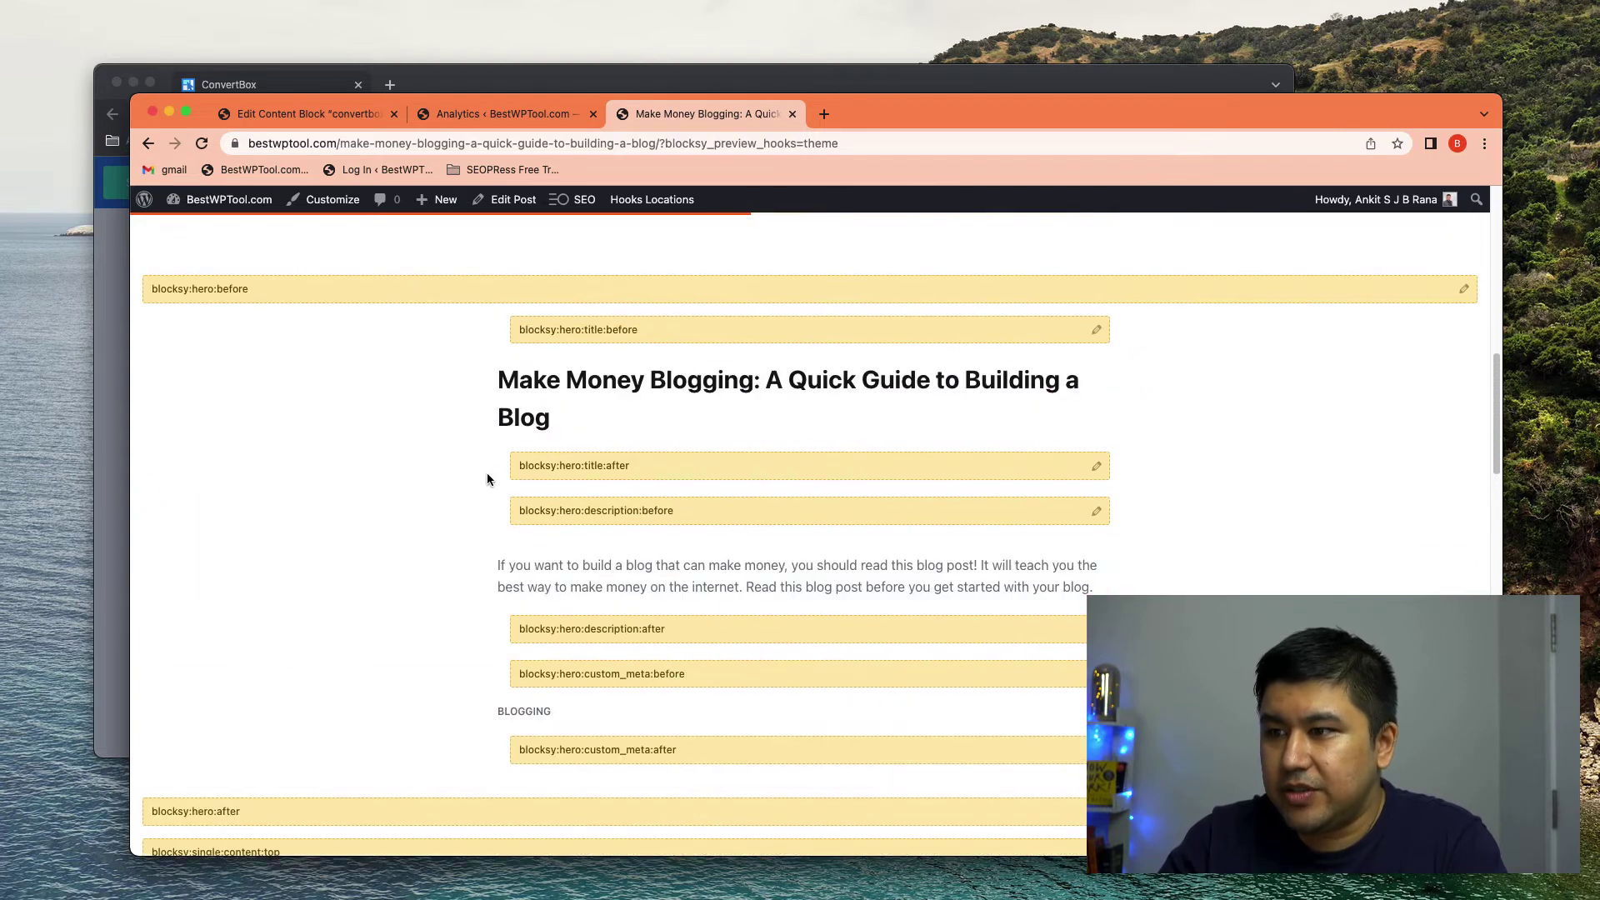
{"action": "scroll", "coordinate": [616, 517], "scroll_direction": "down", "scroll_amount": 2}
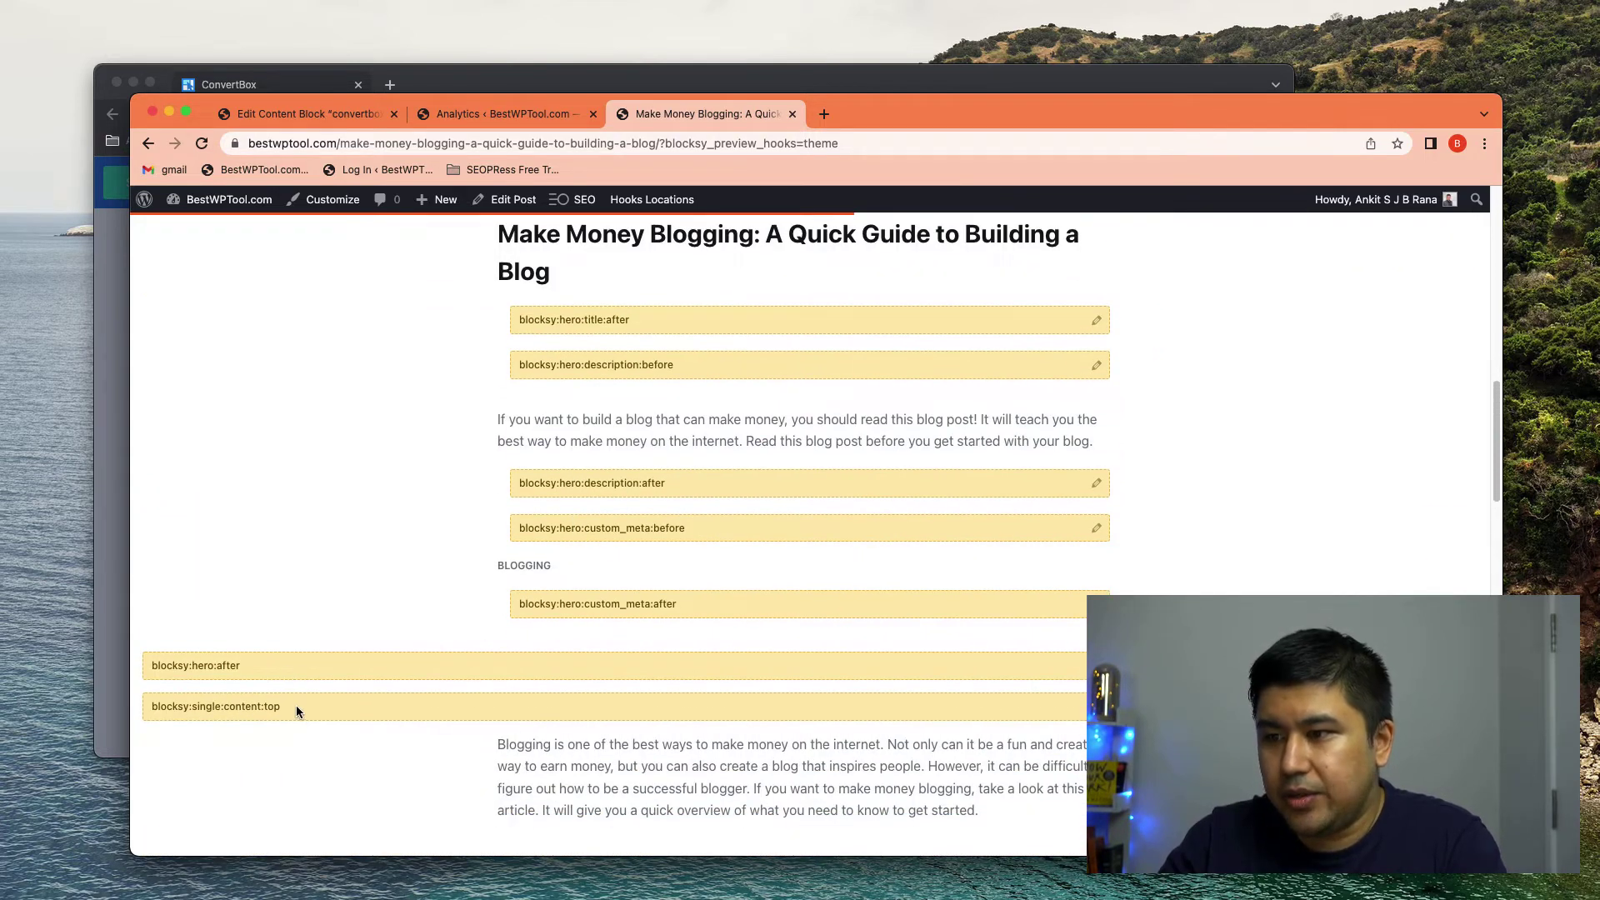
{"action": "scroll", "coordinate": [538, 727], "scroll_direction": "up", "scroll_amount": 1}
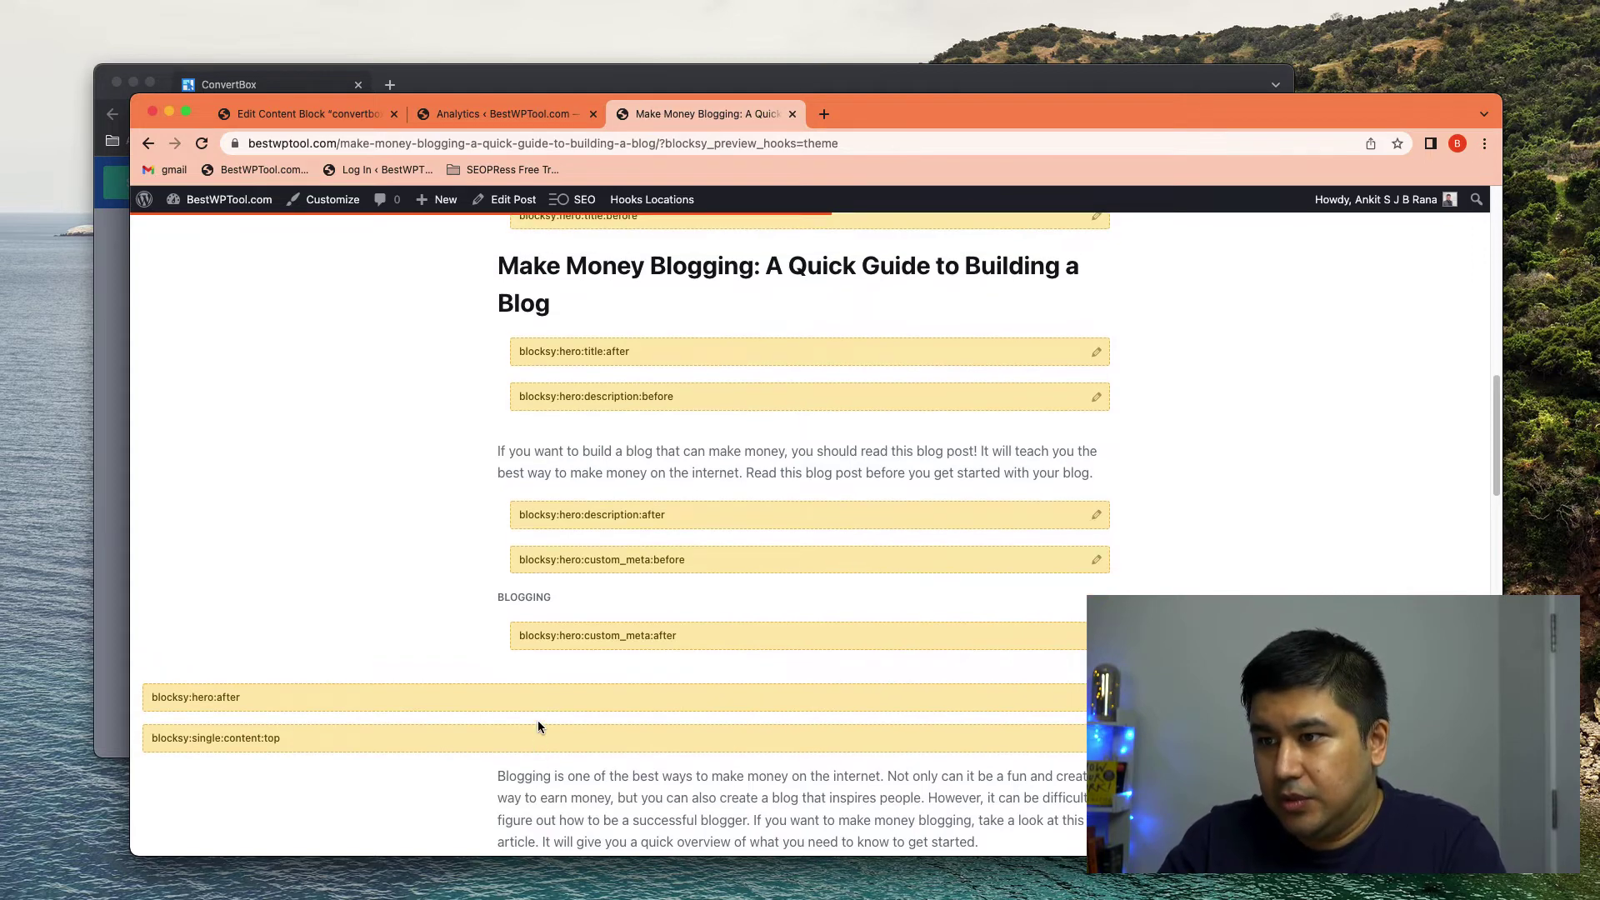
{"action": "scroll", "coordinate": [641, 633], "scroll_direction": "up", "scroll_amount": 2}
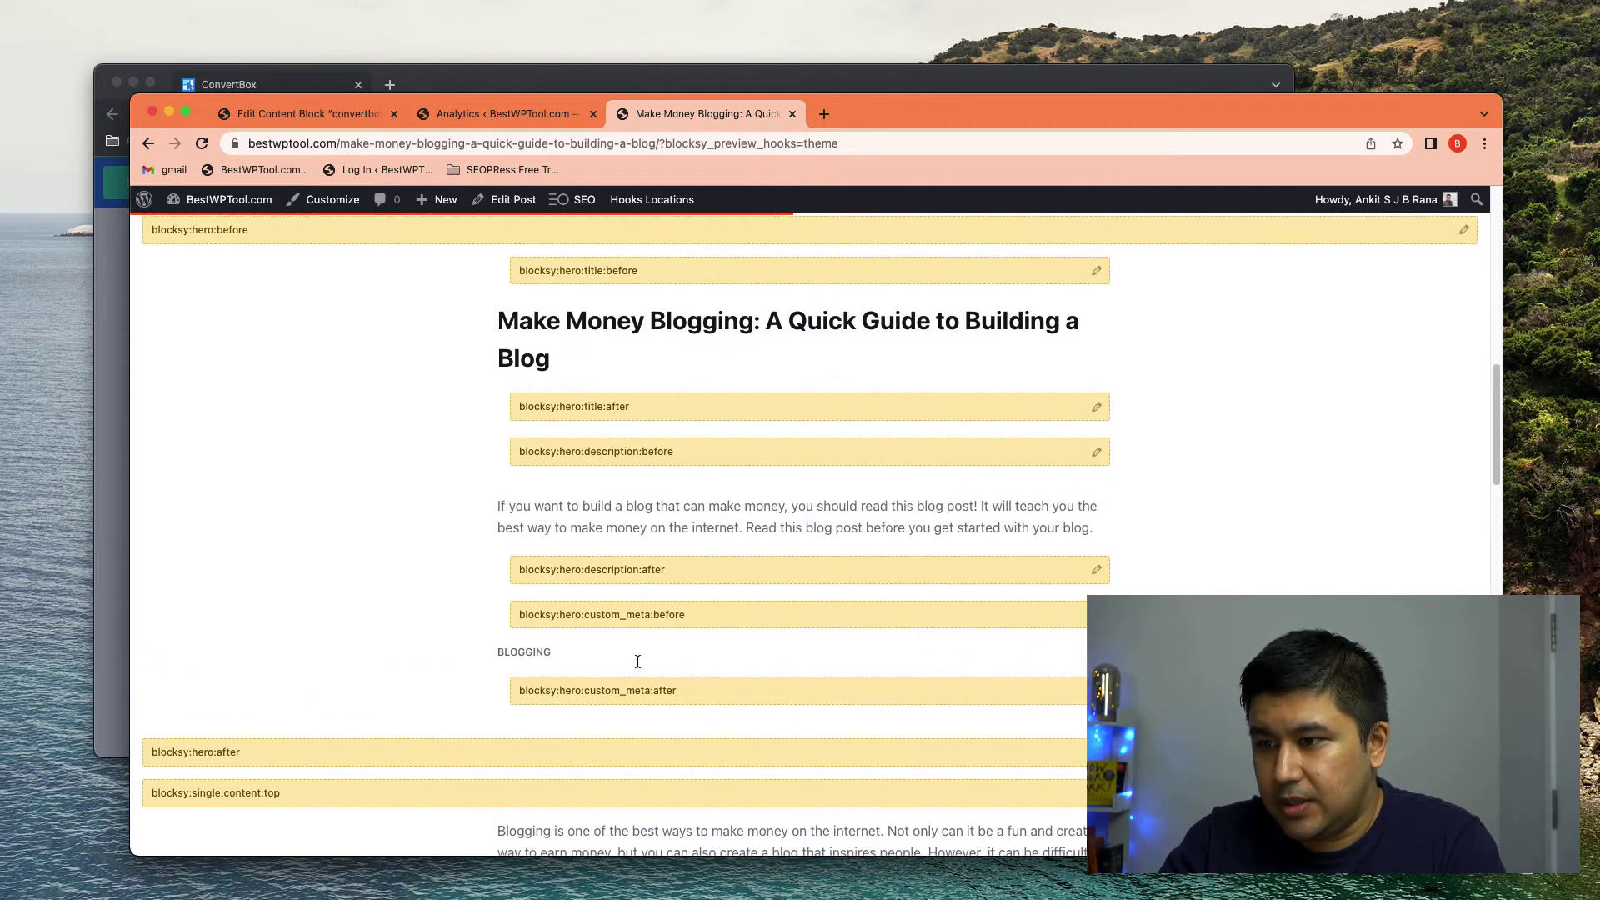
{"action": "scroll", "coordinate": [638, 661], "scroll_direction": "up", "scroll_amount": 4}
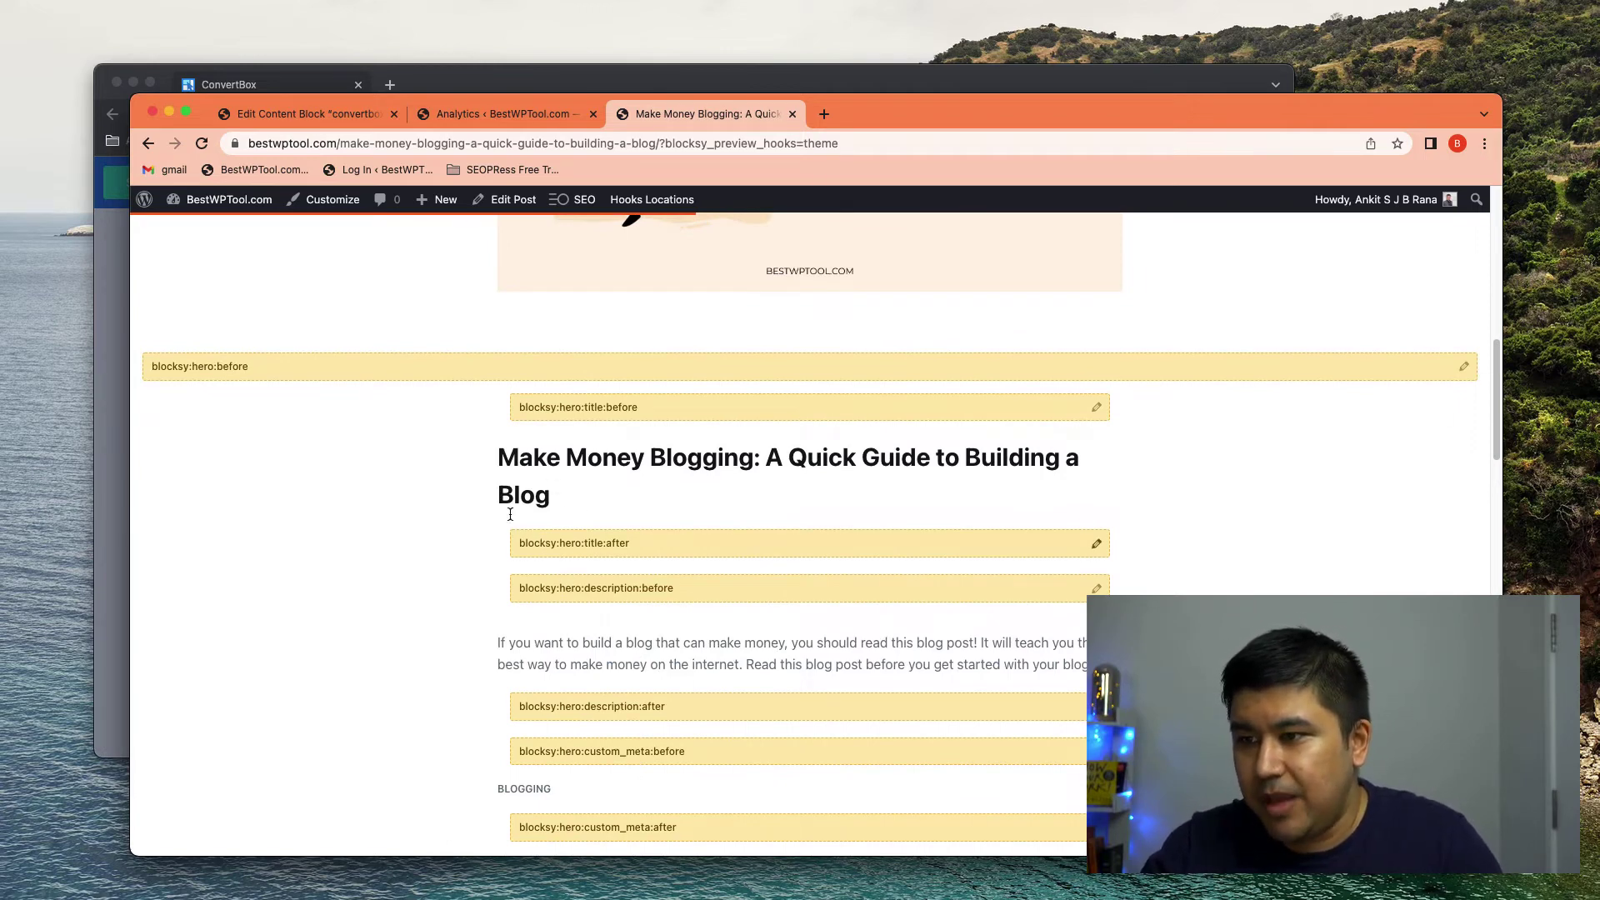
{"action": "left_click_drag", "start_coordinate": [674, 591], "coordinate": [500, 604]}
{"action": "key", "text": "cmd+c"}
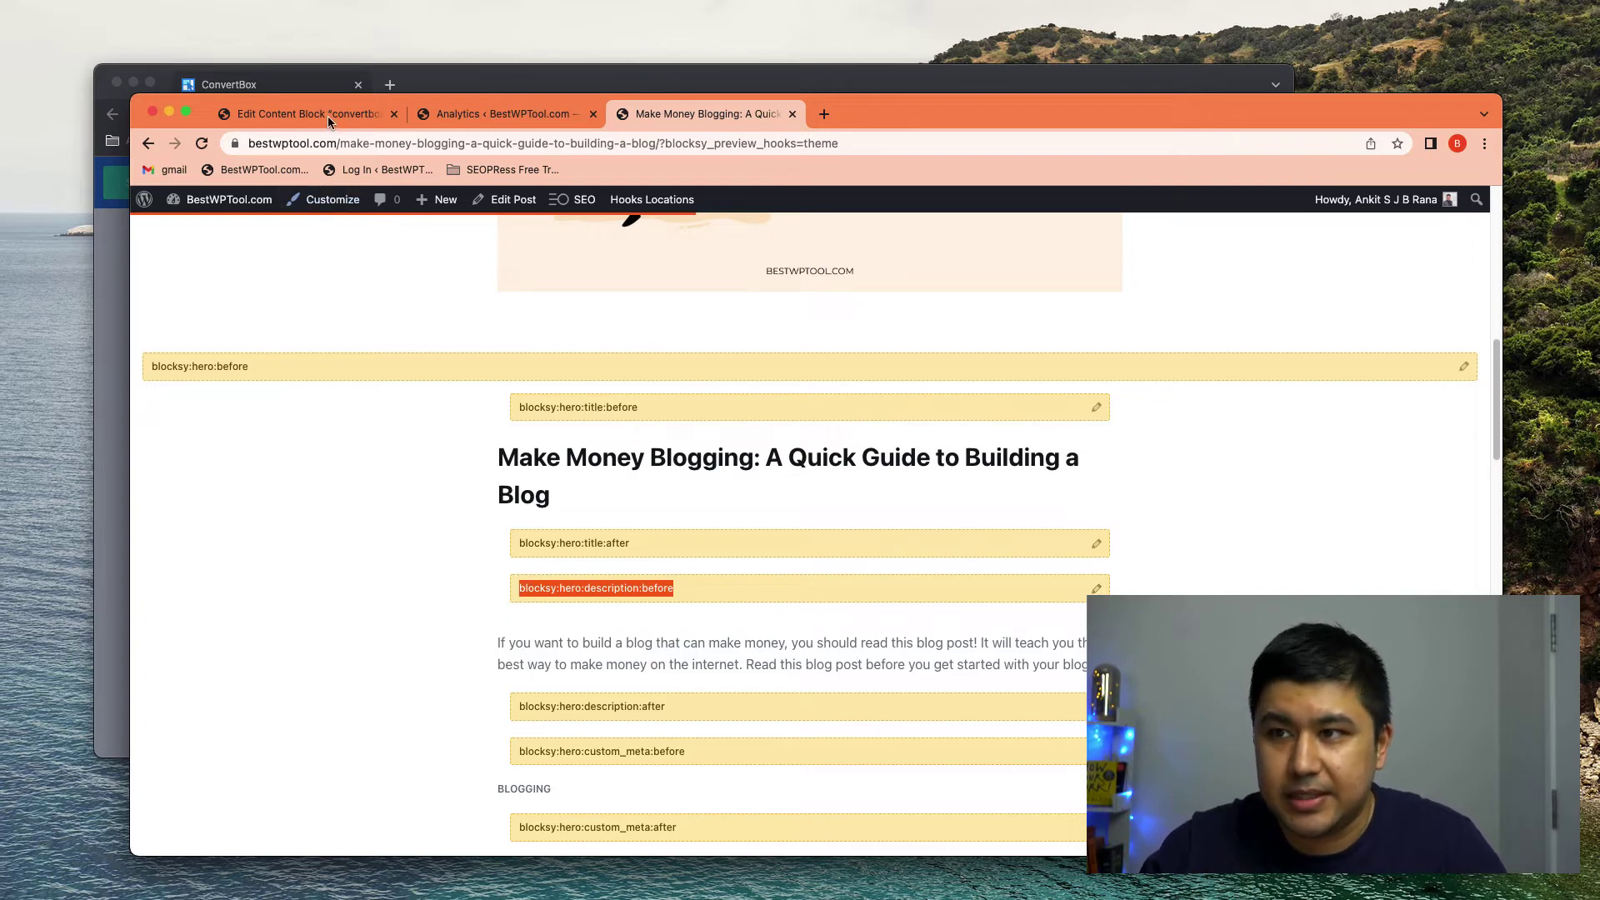
Step: Set the content block's location to Before description using the pasted hook name, and update it
{"action": "left_click", "coordinate": [304, 113]}
{"action": "left_click", "coordinate": [1292, 413]}
{"action": "key", "text": "cmd+v"}
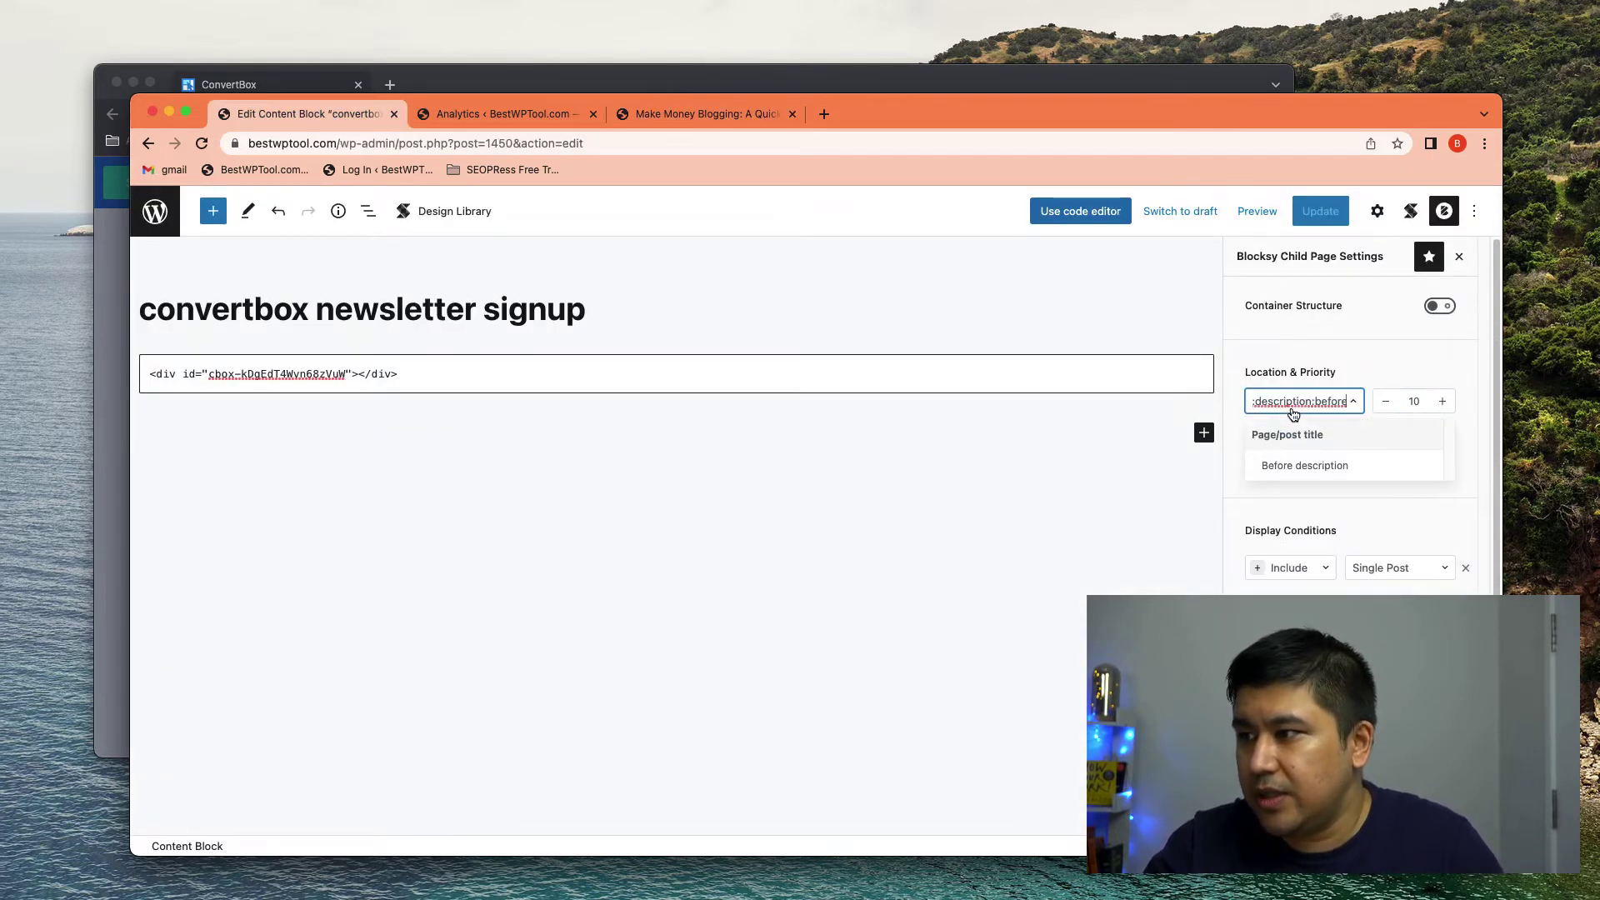
{"action": "left_click", "coordinate": [1291, 463]}
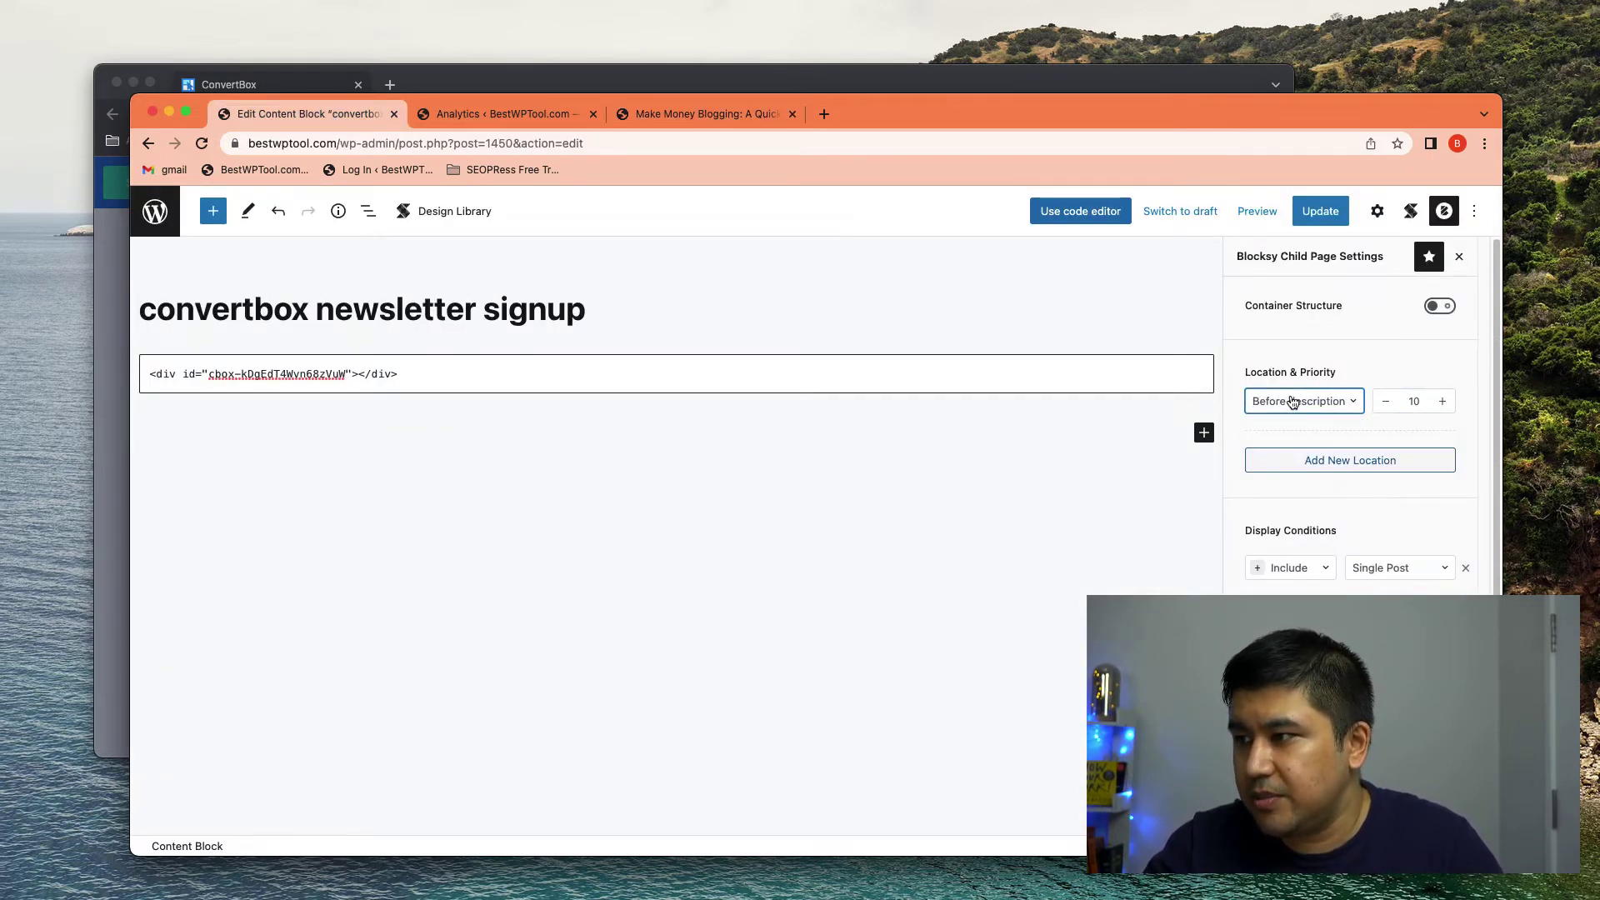
{"action": "left_click", "coordinate": [1318, 213]}
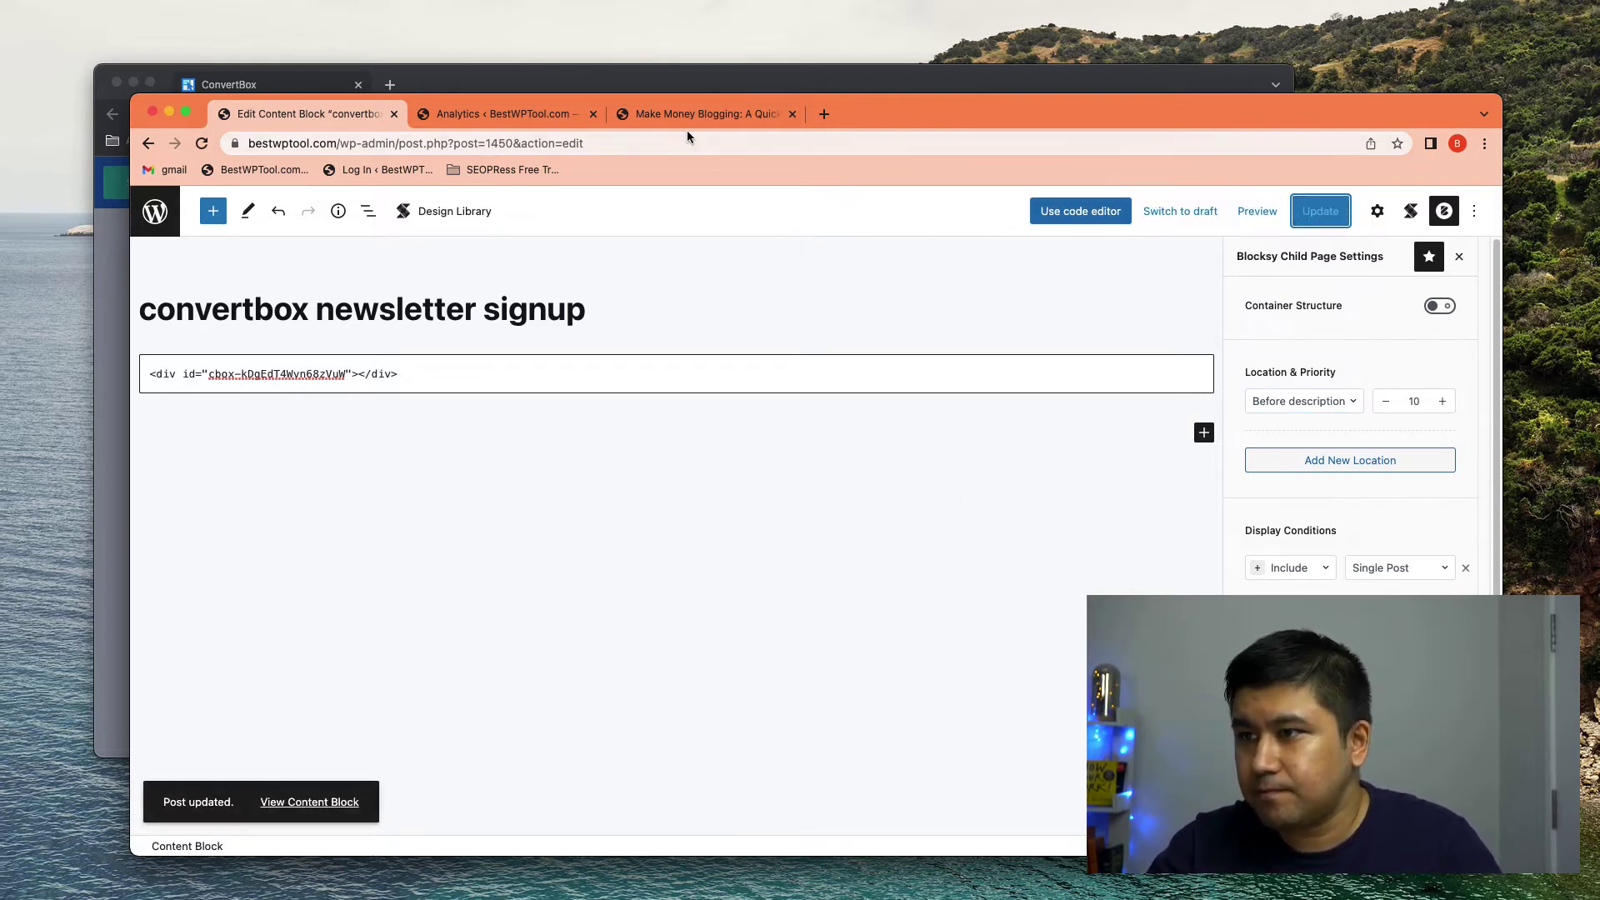
Step: Reload the WordPress guide post in the incognito window and check the form under its title
{"action": "key", "text": "ctrl+Up"}
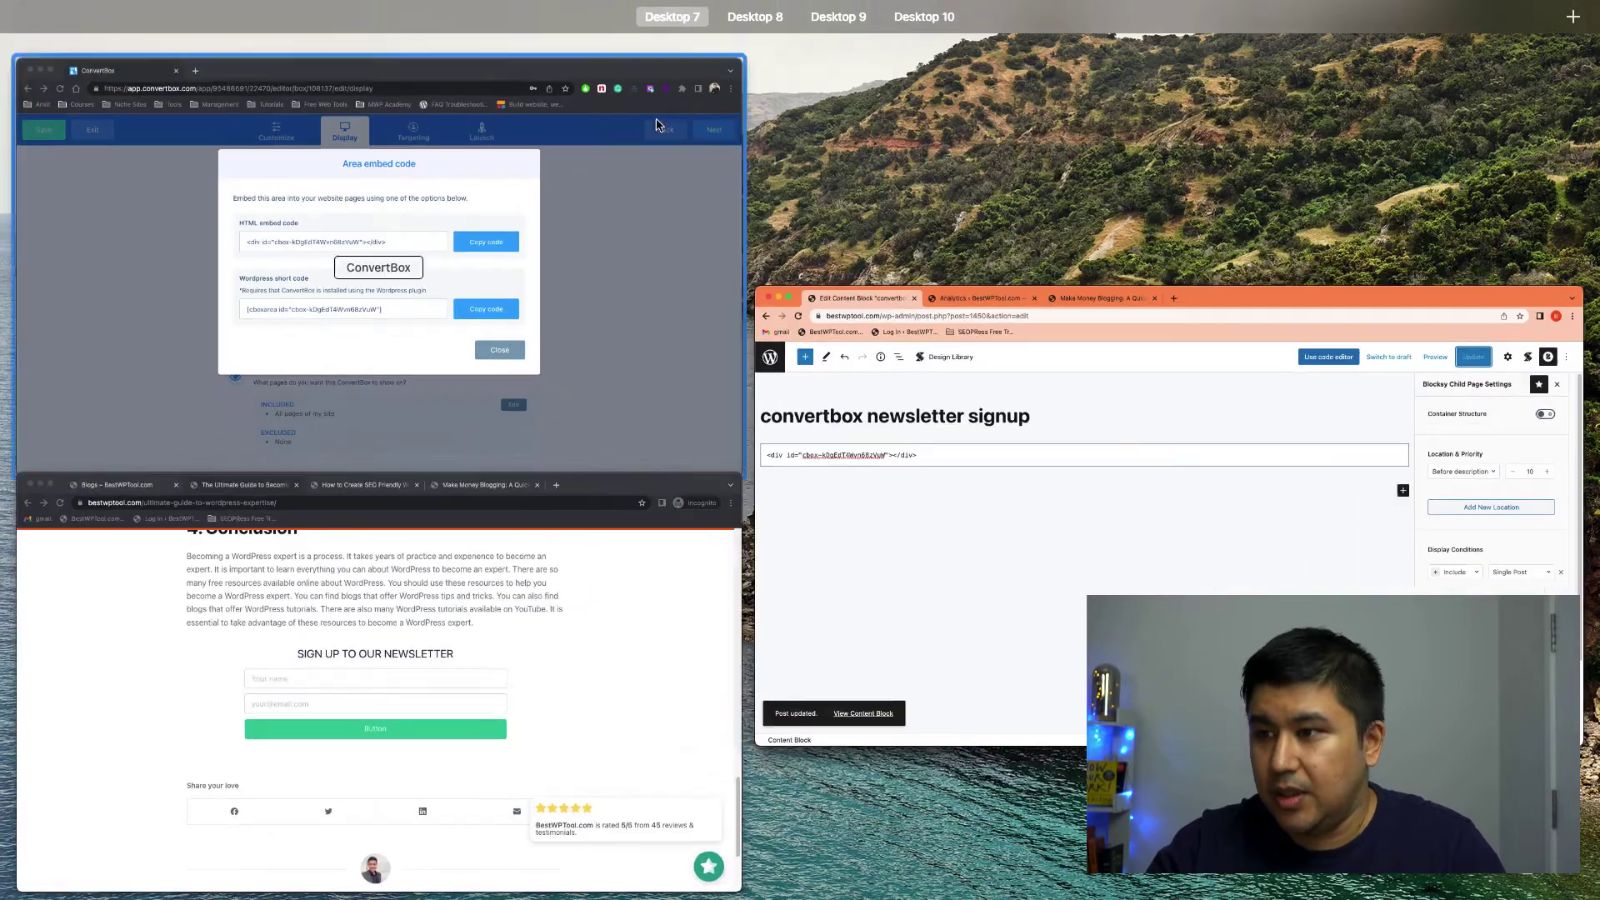
{"action": "left_click", "coordinate": [267, 583]}
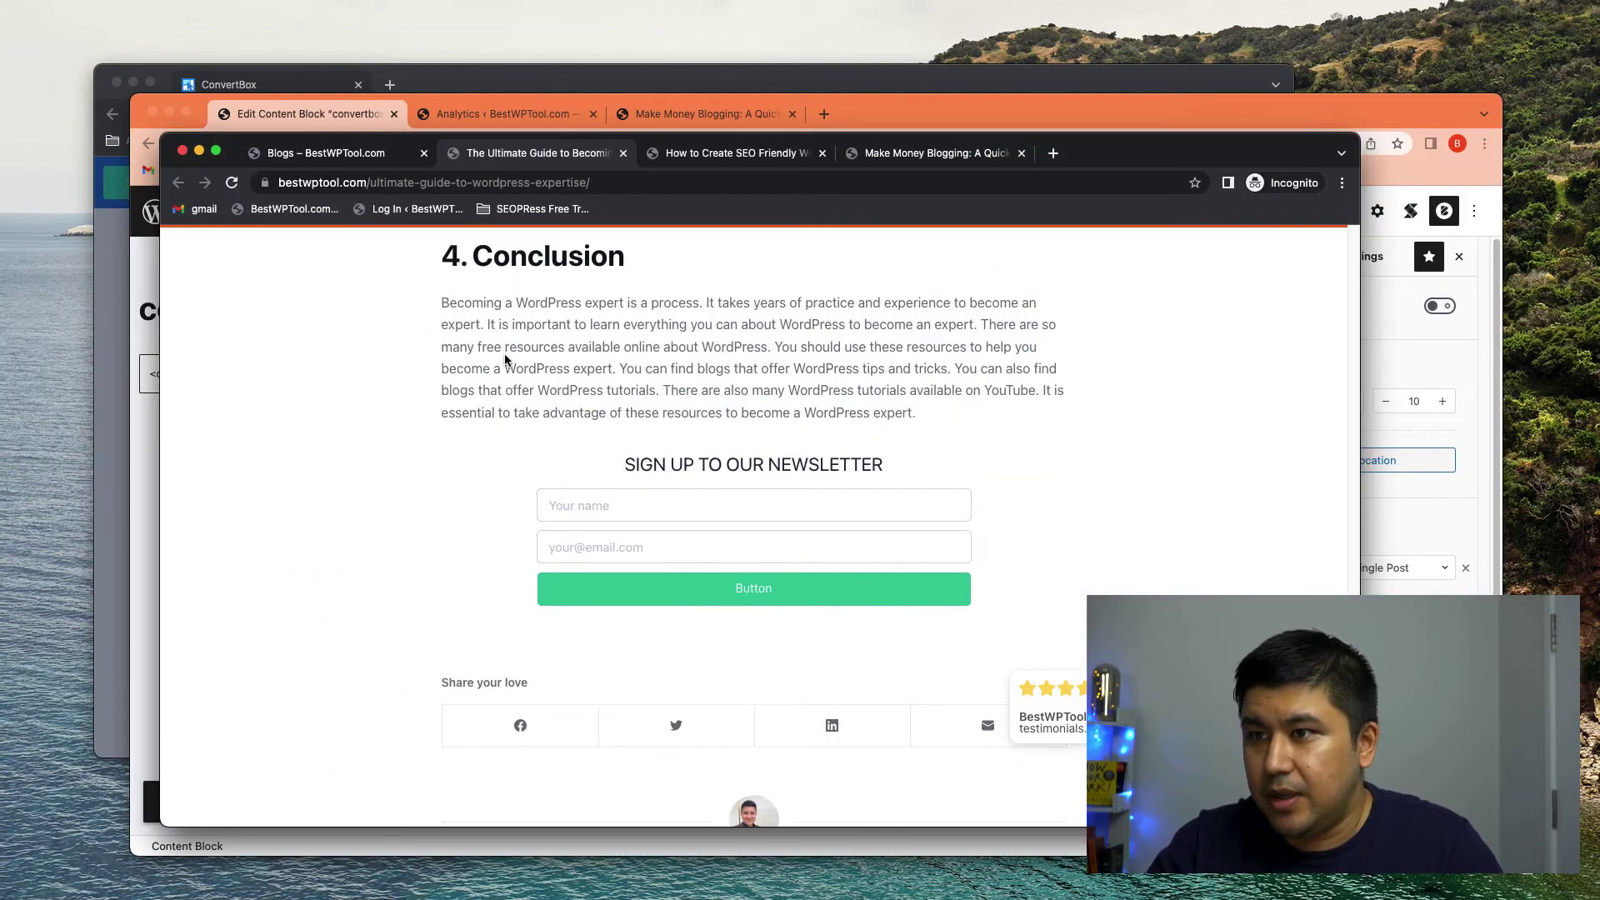
{"action": "key", "text": "super+r"}
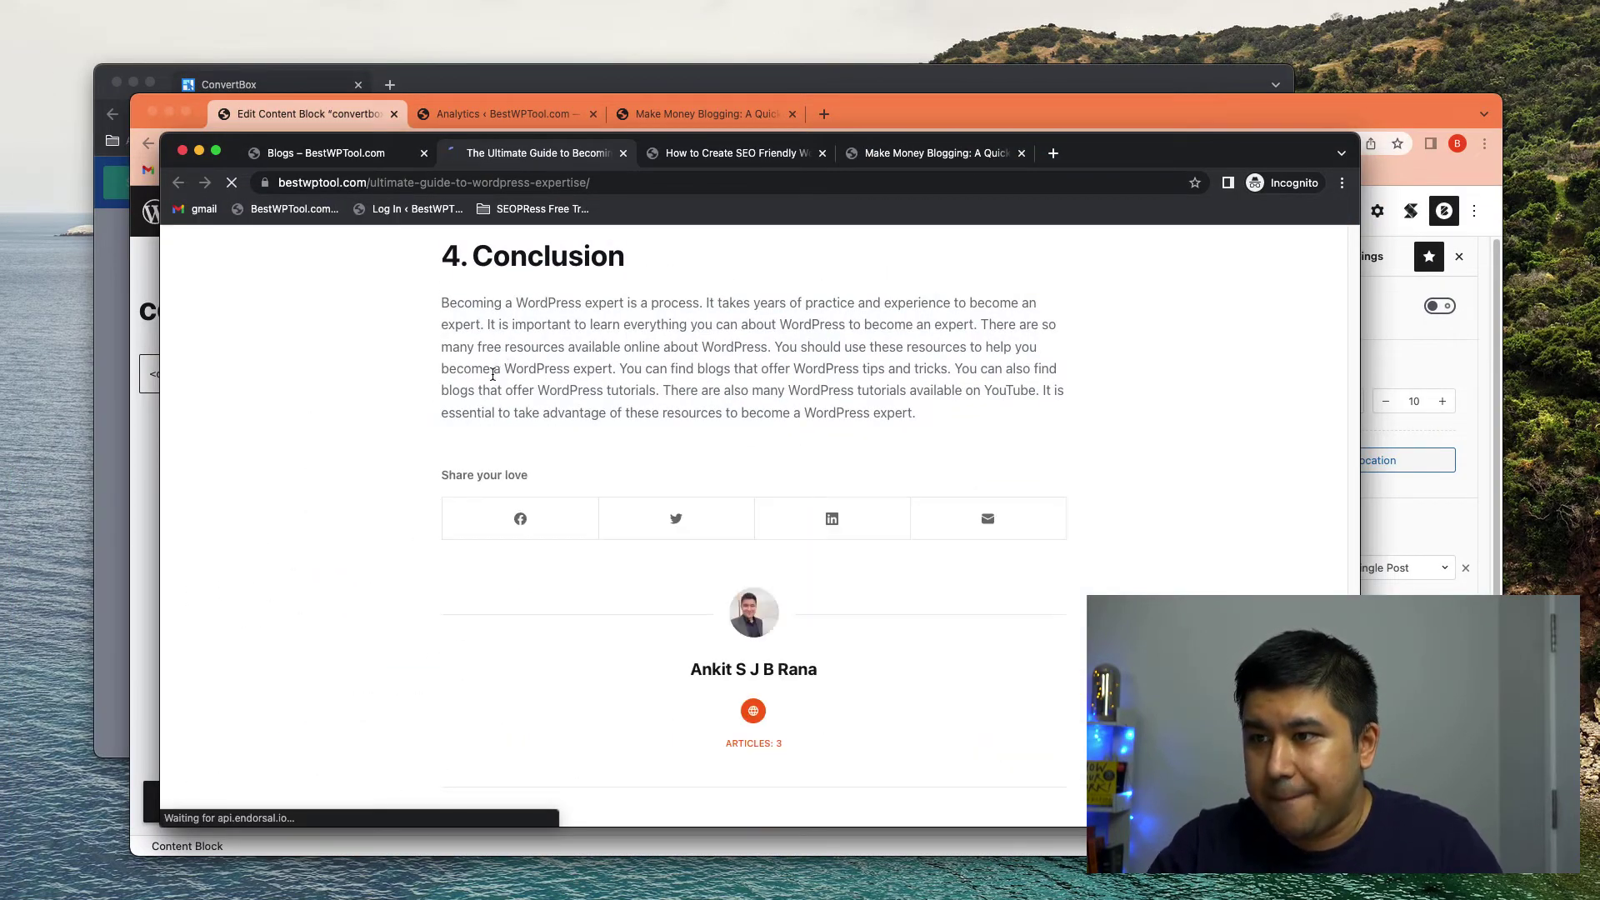
{"action": "scroll", "coordinate": [778, 495], "scroll_direction": "up", "scroll_amount": 3}
{"action": "scroll", "coordinate": [646, 628], "scroll_direction": "up", "scroll_amount": 15}
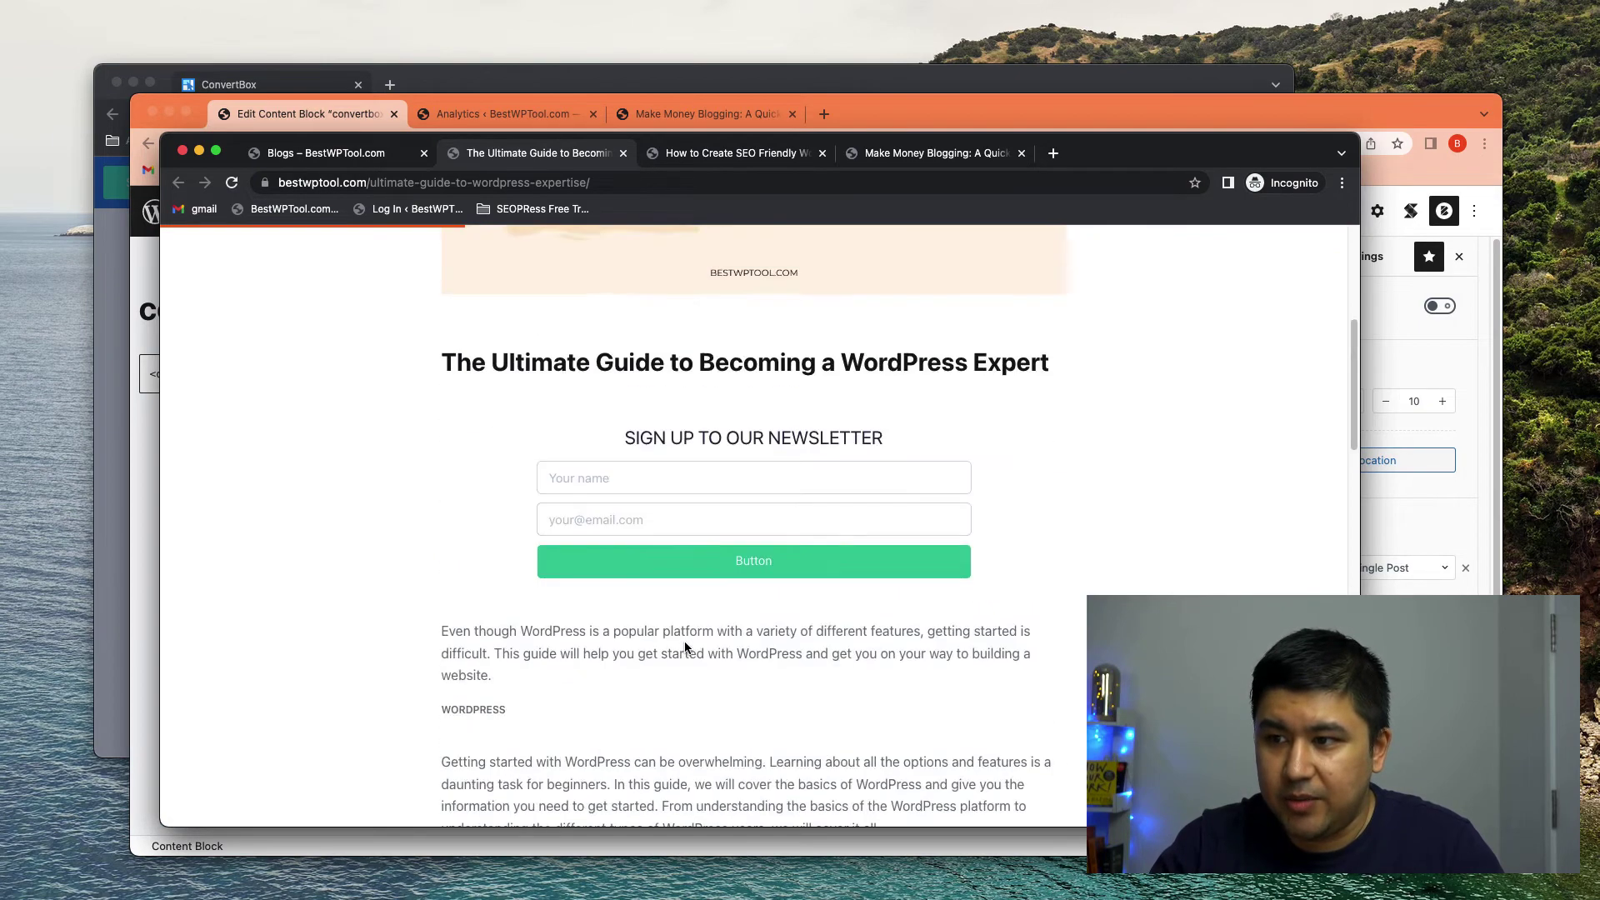
{"action": "scroll", "coordinate": [604, 639], "scroll_direction": "down", "scroll_amount": 1}
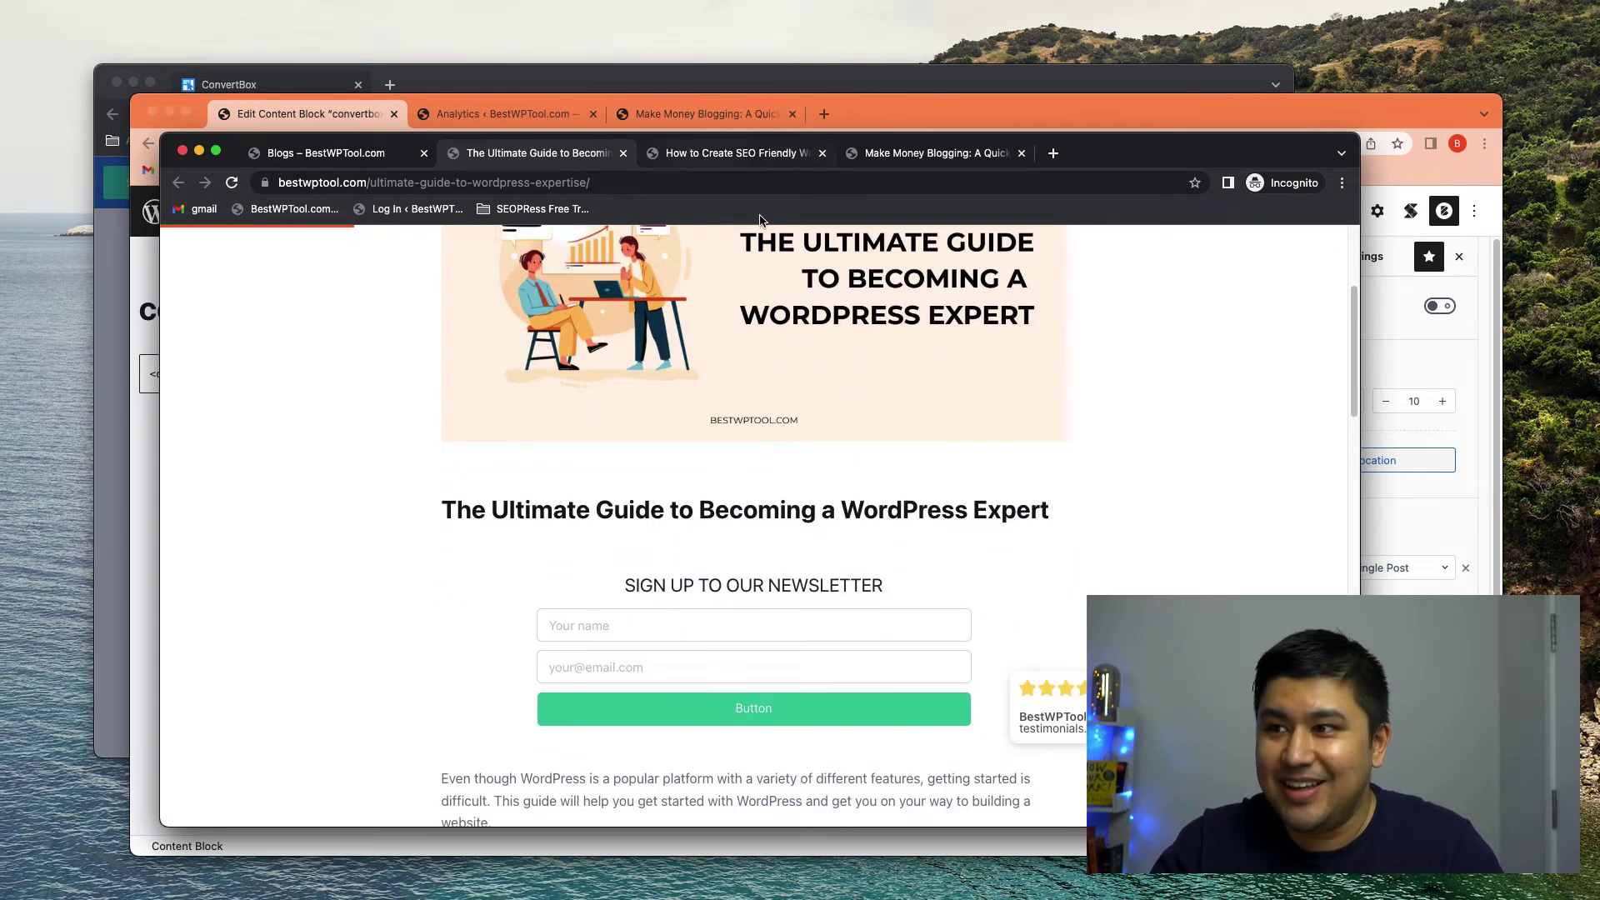
Step: Check the SEO friendly sites and Make Money Blogging posts for the form below their titles
{"action": "left_click", "coordinate": [735, 155]}
{"action": "left_click", "coordinate": [907, 153]}
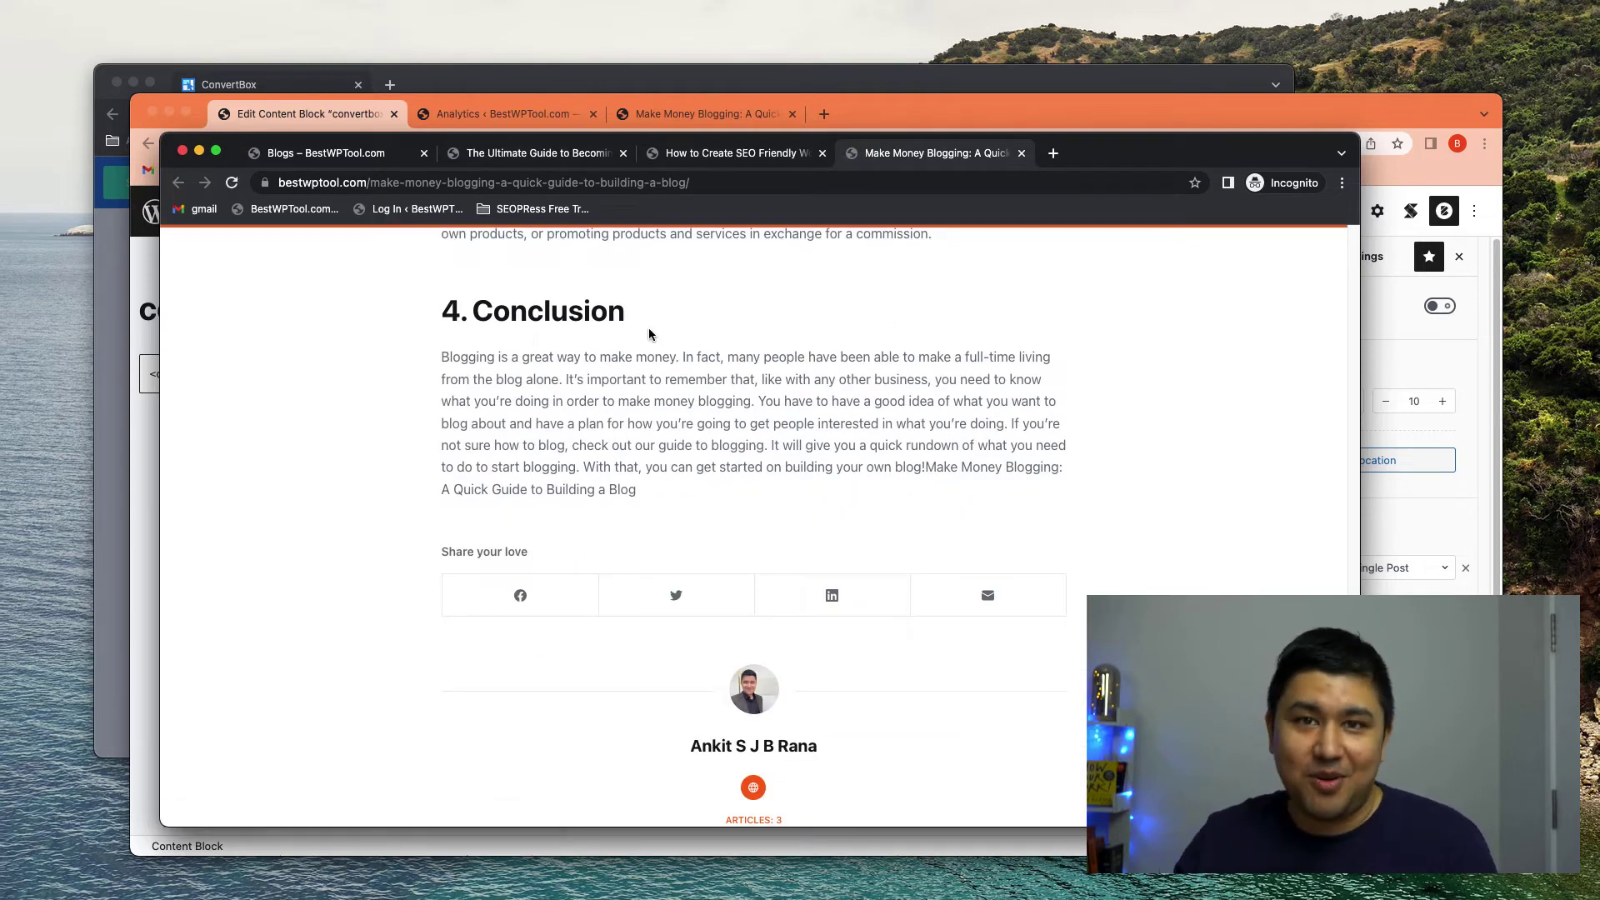
{"action": "scroll", "coordinate": [648, 333], "scroll_direction": "up", "scroll_amount": 3}
{"action": "scroll", "coordinate": [601, 482], "scroll_direction": "up", "scroll_amount": 15}
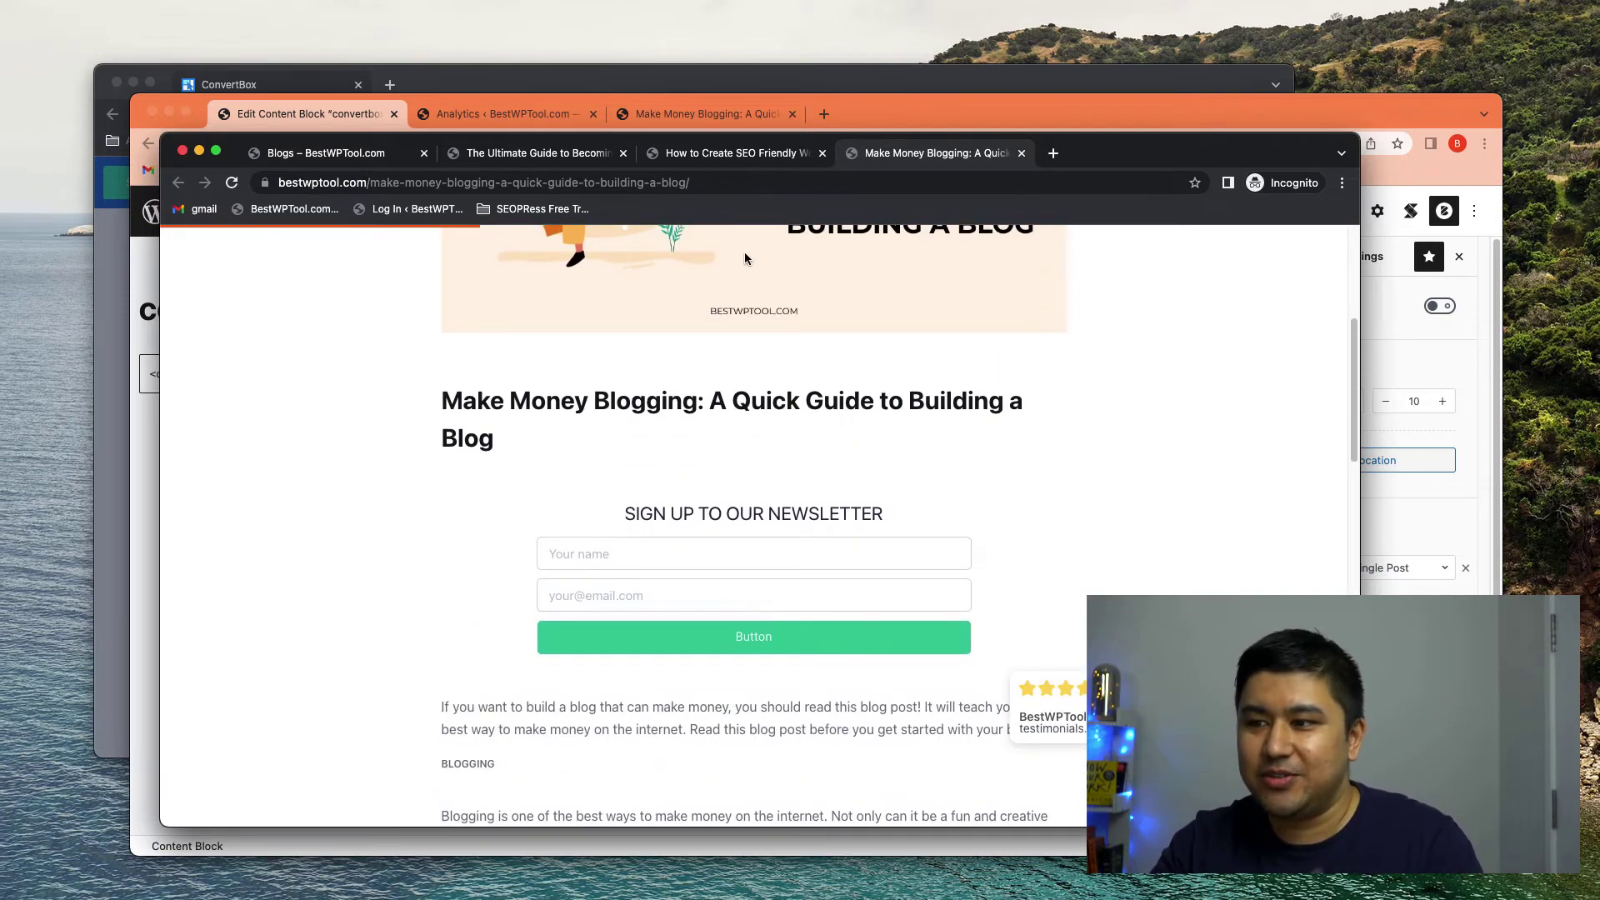
{"action": "left_click", "coordinate": [735, 162]}
{"action": "scroll", "coordinate": [633, 417], "scroll_direction": "up", "scroll_amount": 15}
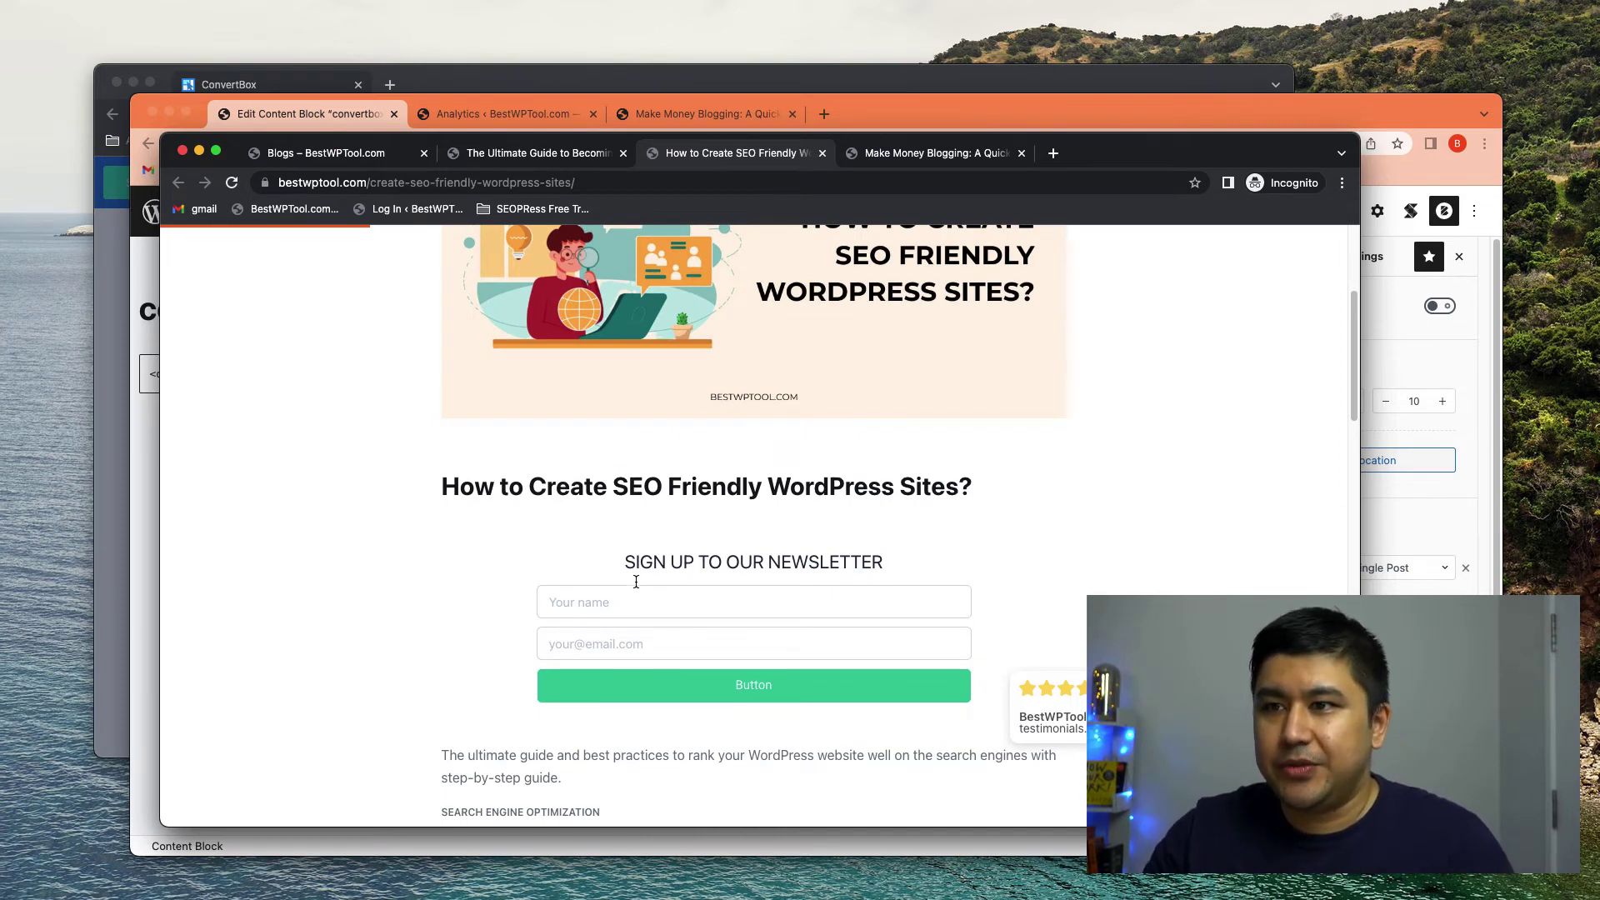
{"action": "left_click", "coordinate": [601, 86]}
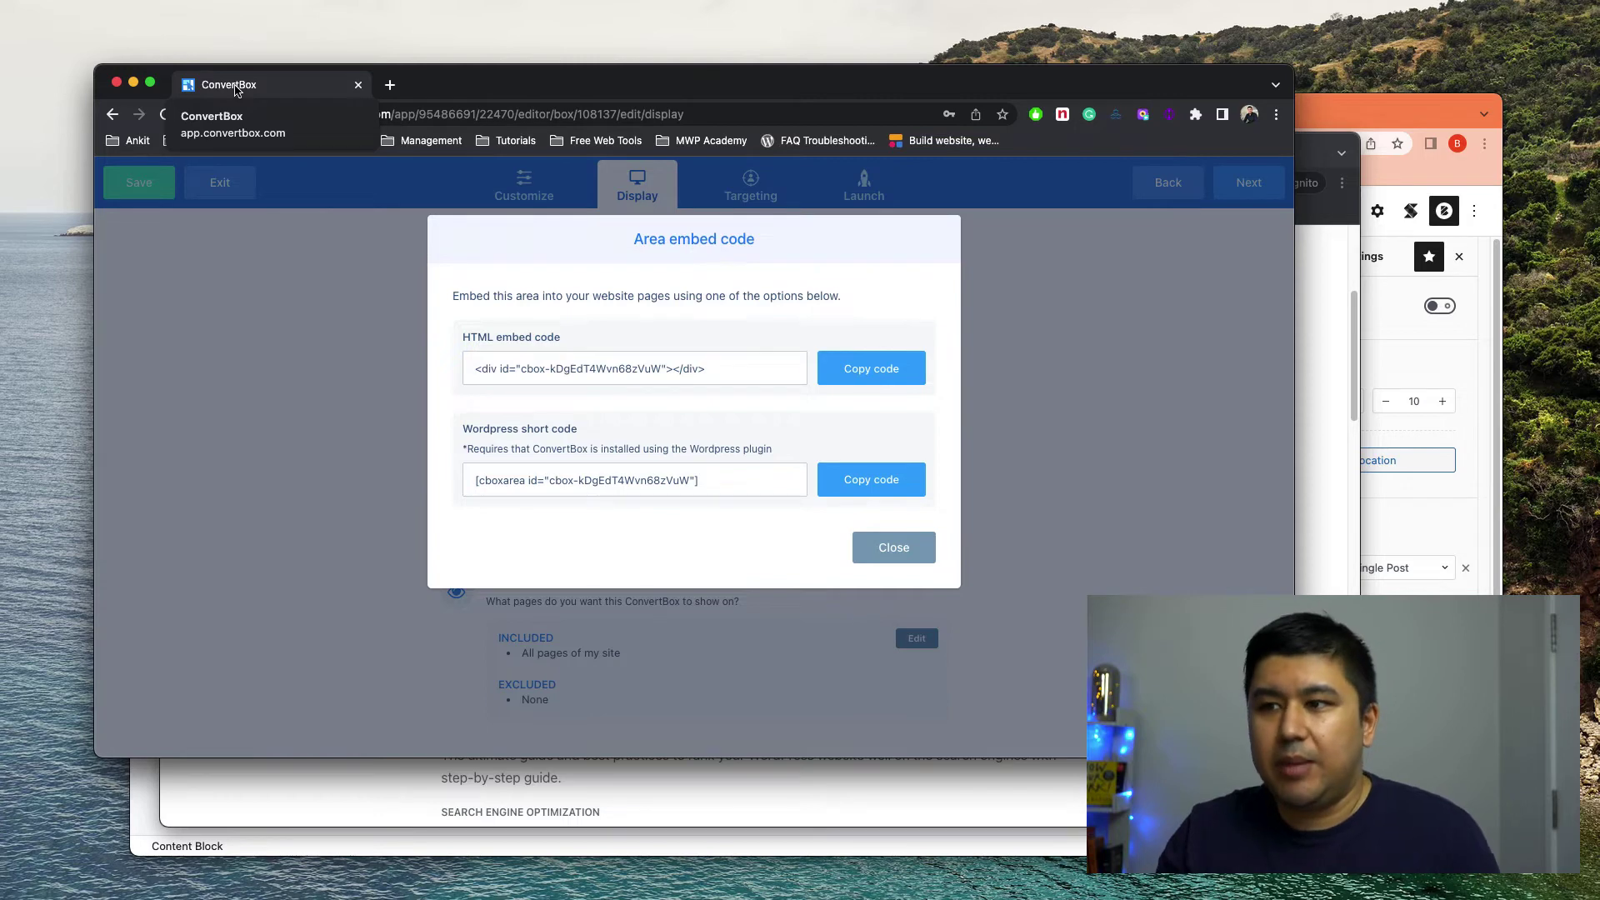
Step: Close the embed code dialog and return to the box's display settings
{"action": "left_click", "coordinate": [894, 546]}
{"action": "left_click", "coordinate": [523, 185]}
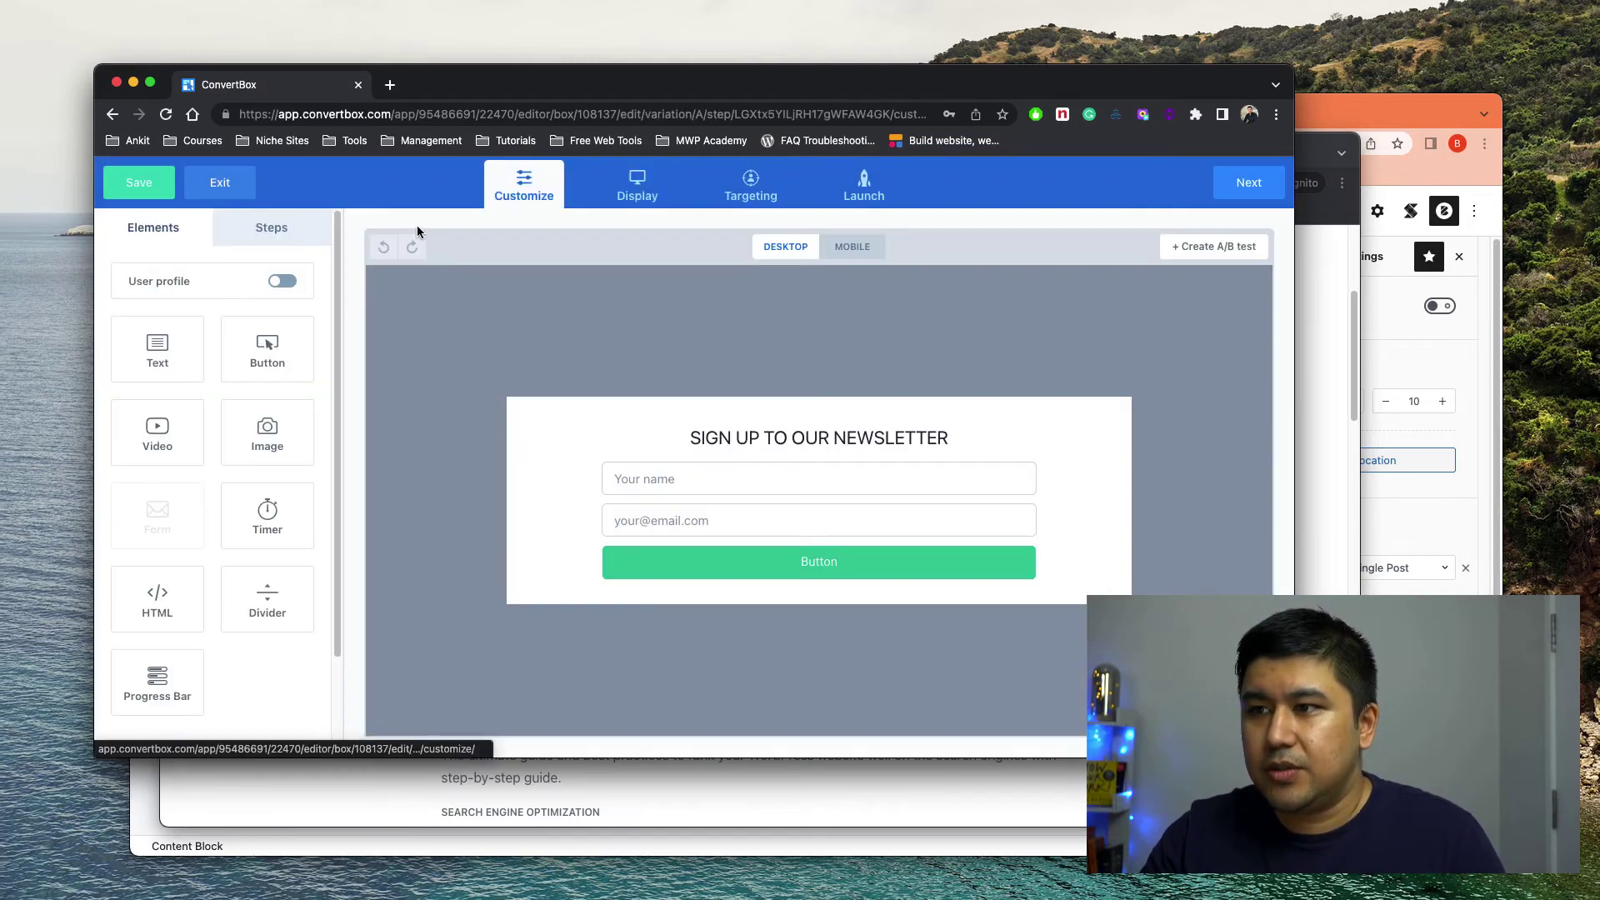
{"action": "left_click", "coordinate": [638, 185]}
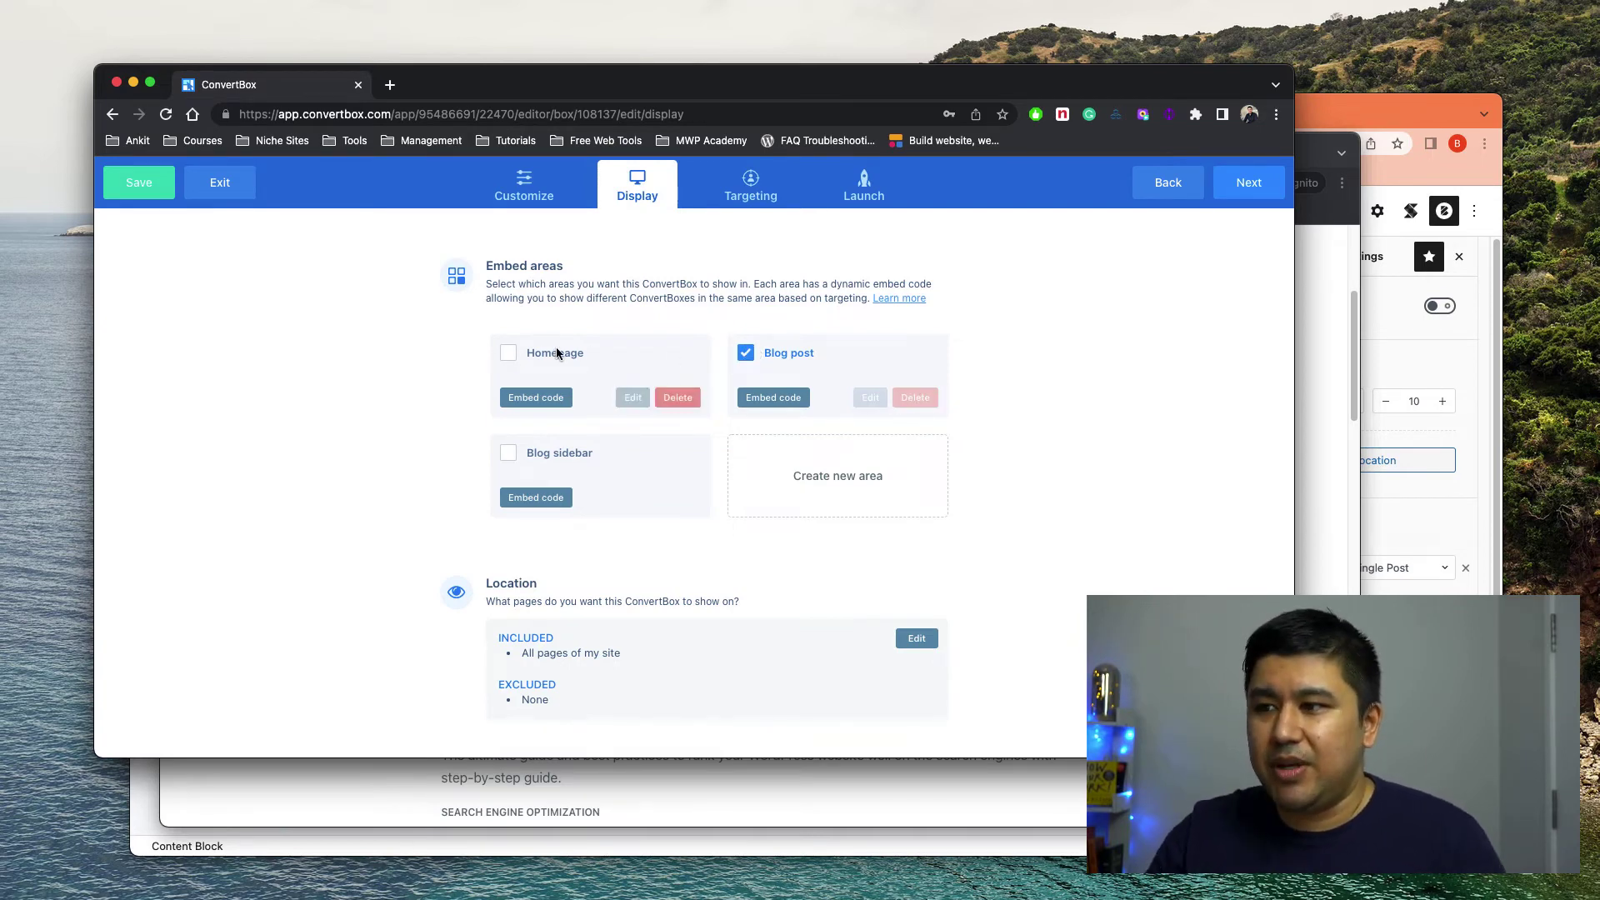
Step: View the embed codes for the Homepage and Blog post areas, then dismiss them
{"action": "left_click", "coordinate": [531, 402]}
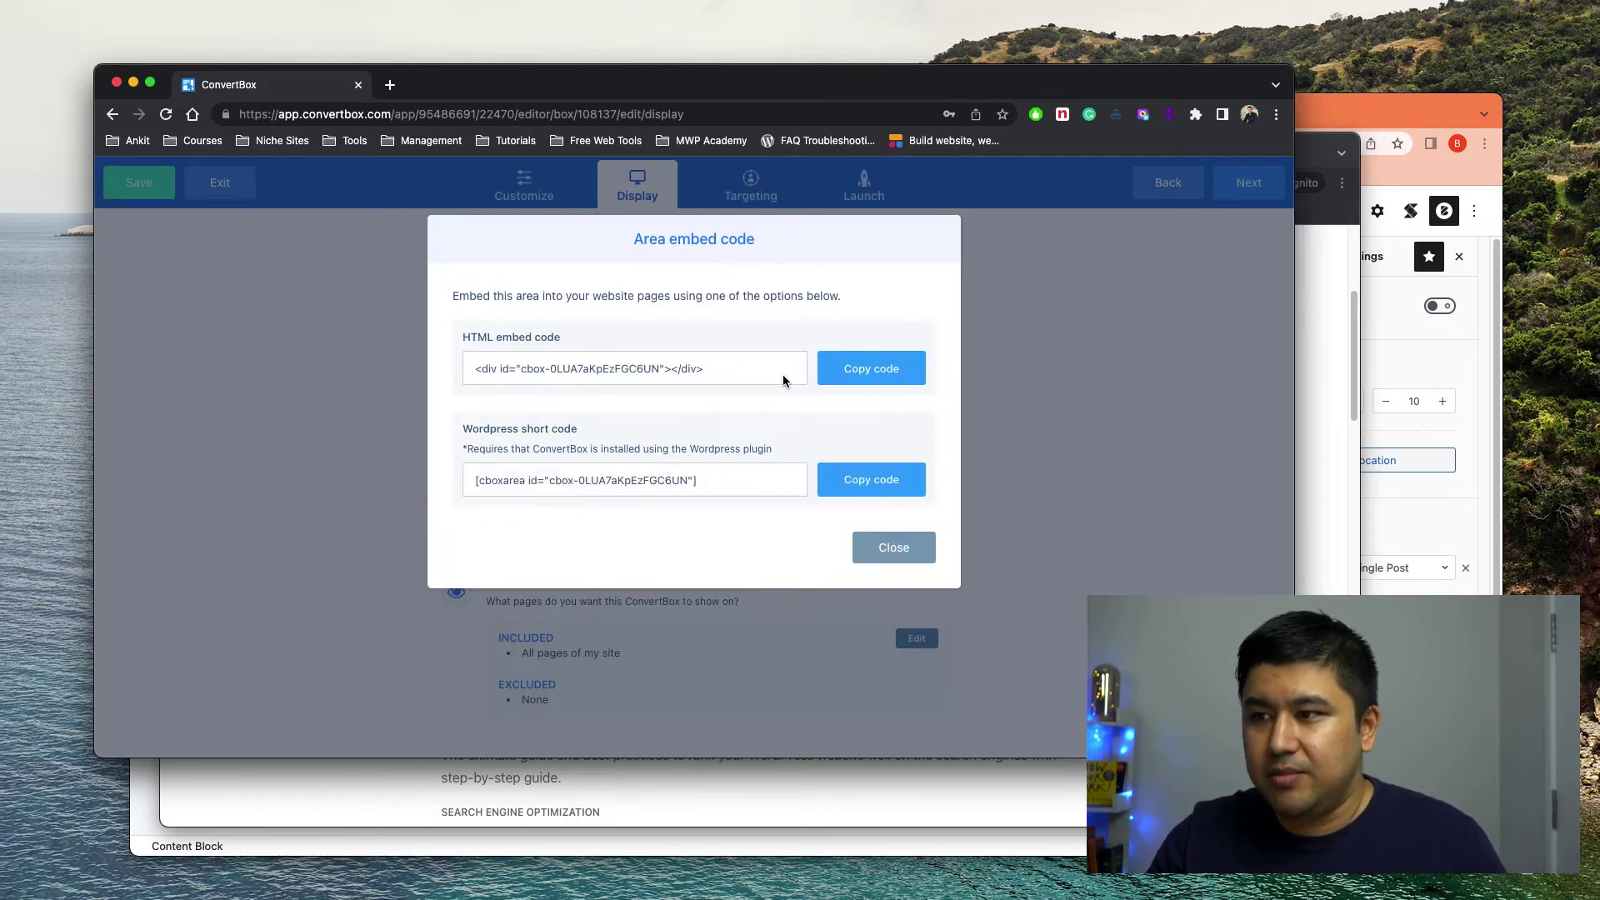
{"action": "left_click", "coordinate": [884, 553]}
{"action": "left_click", "coordinate": [751, 398]}
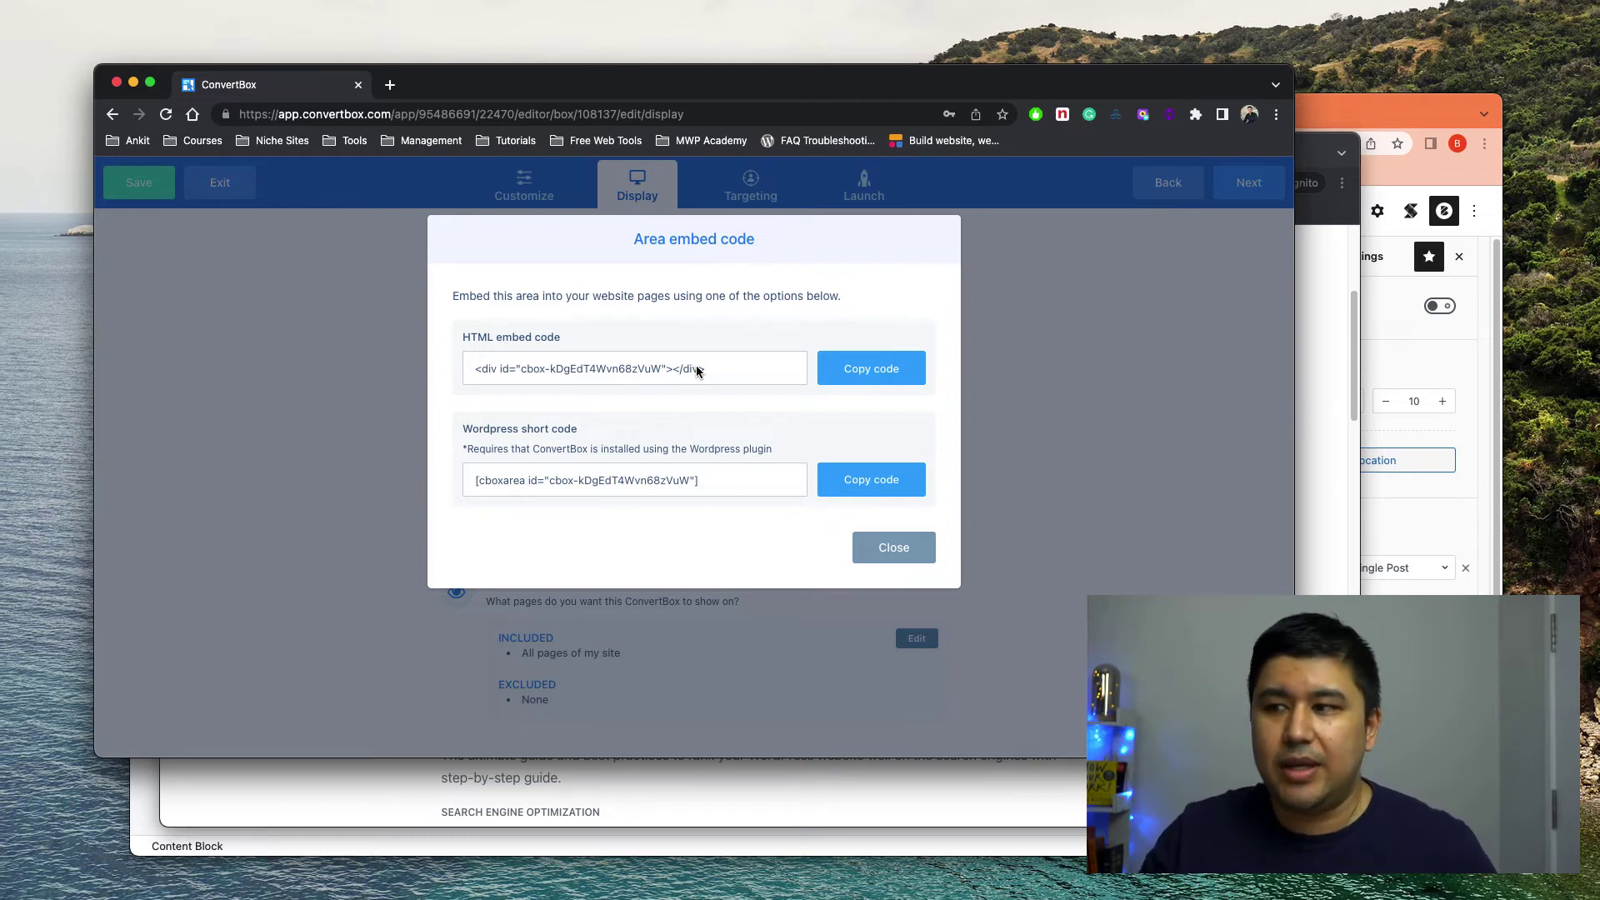
{"action": "left_click", "coordinate": [893, 548]}
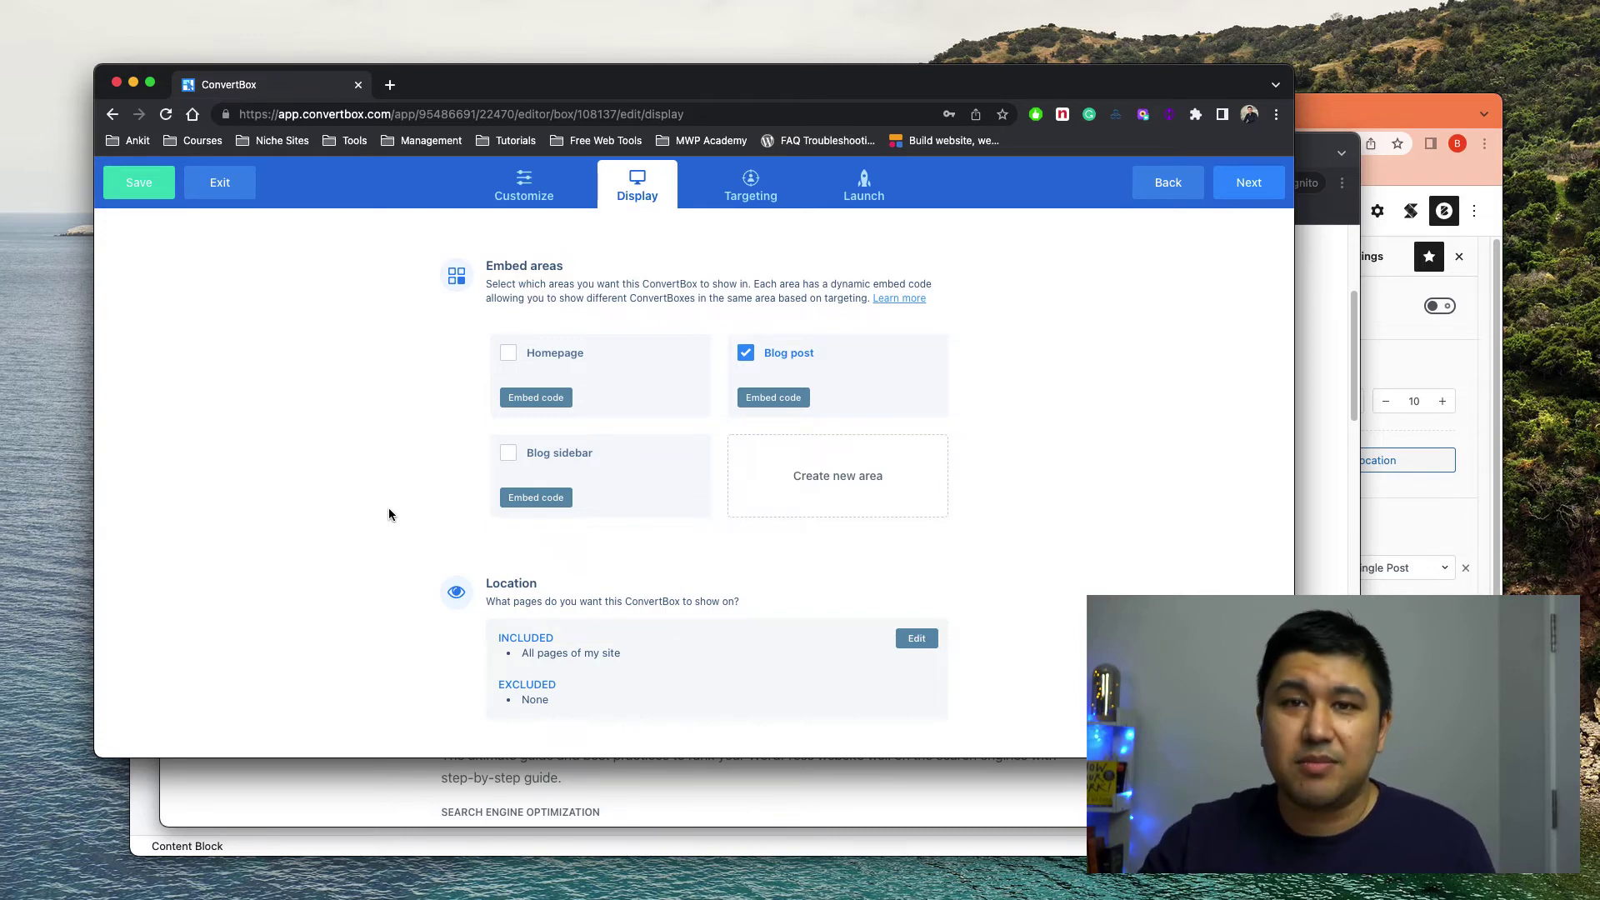
Step: Step through Targeting to Launch and save the box without any integrations
{"action": "left_click", "coordinate": [750, 193]}
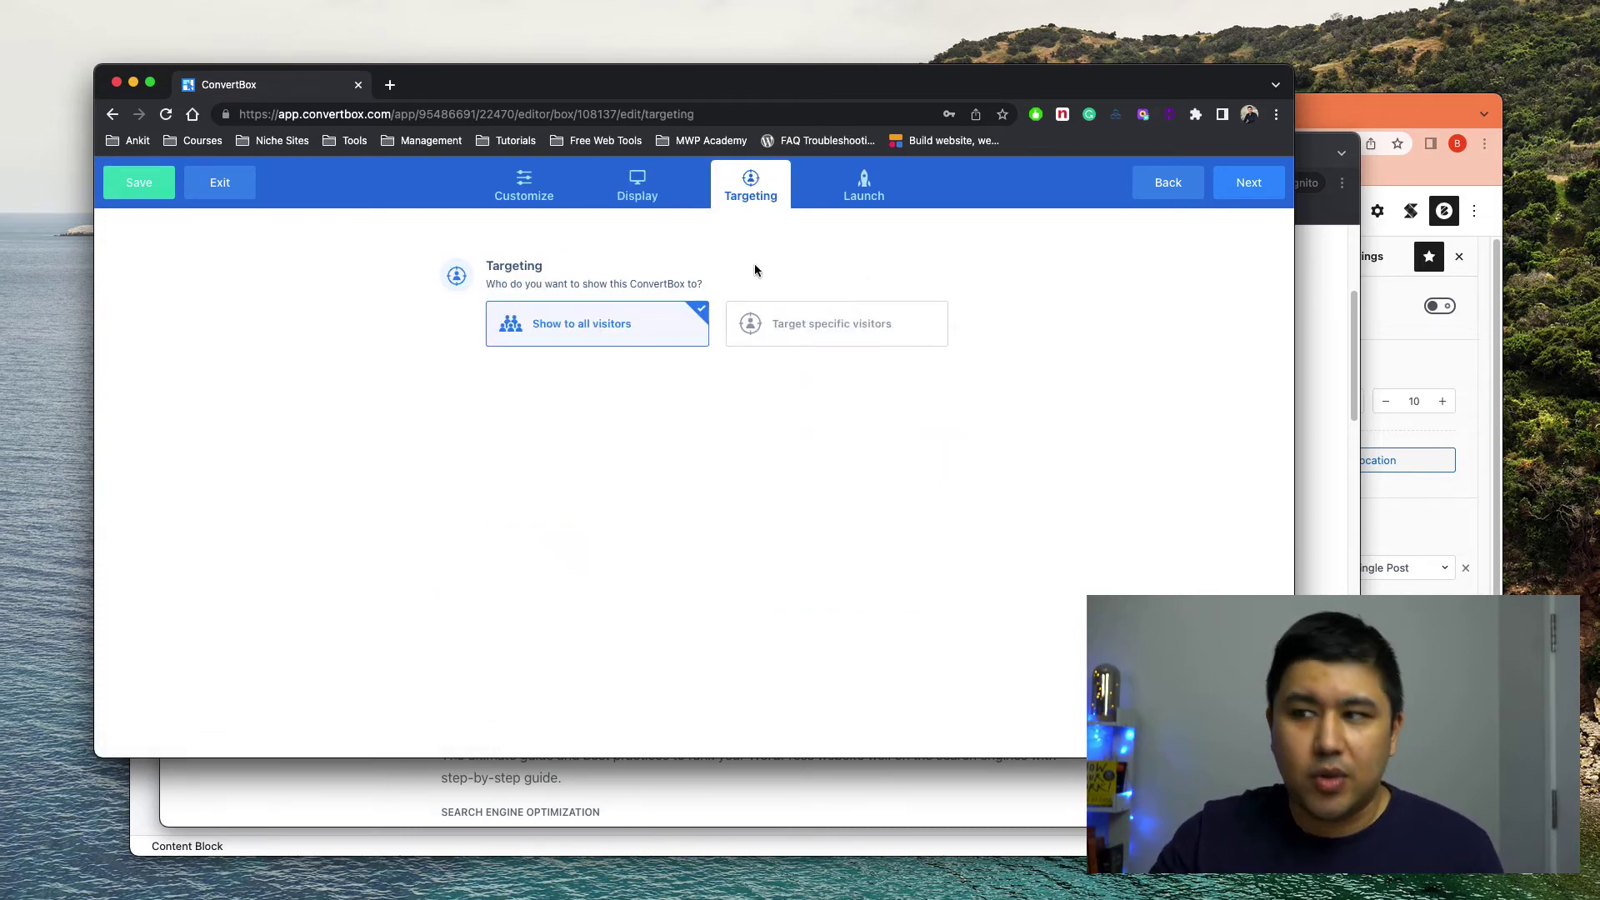
{"action": "left_click", "coordinate": [863, 185]}
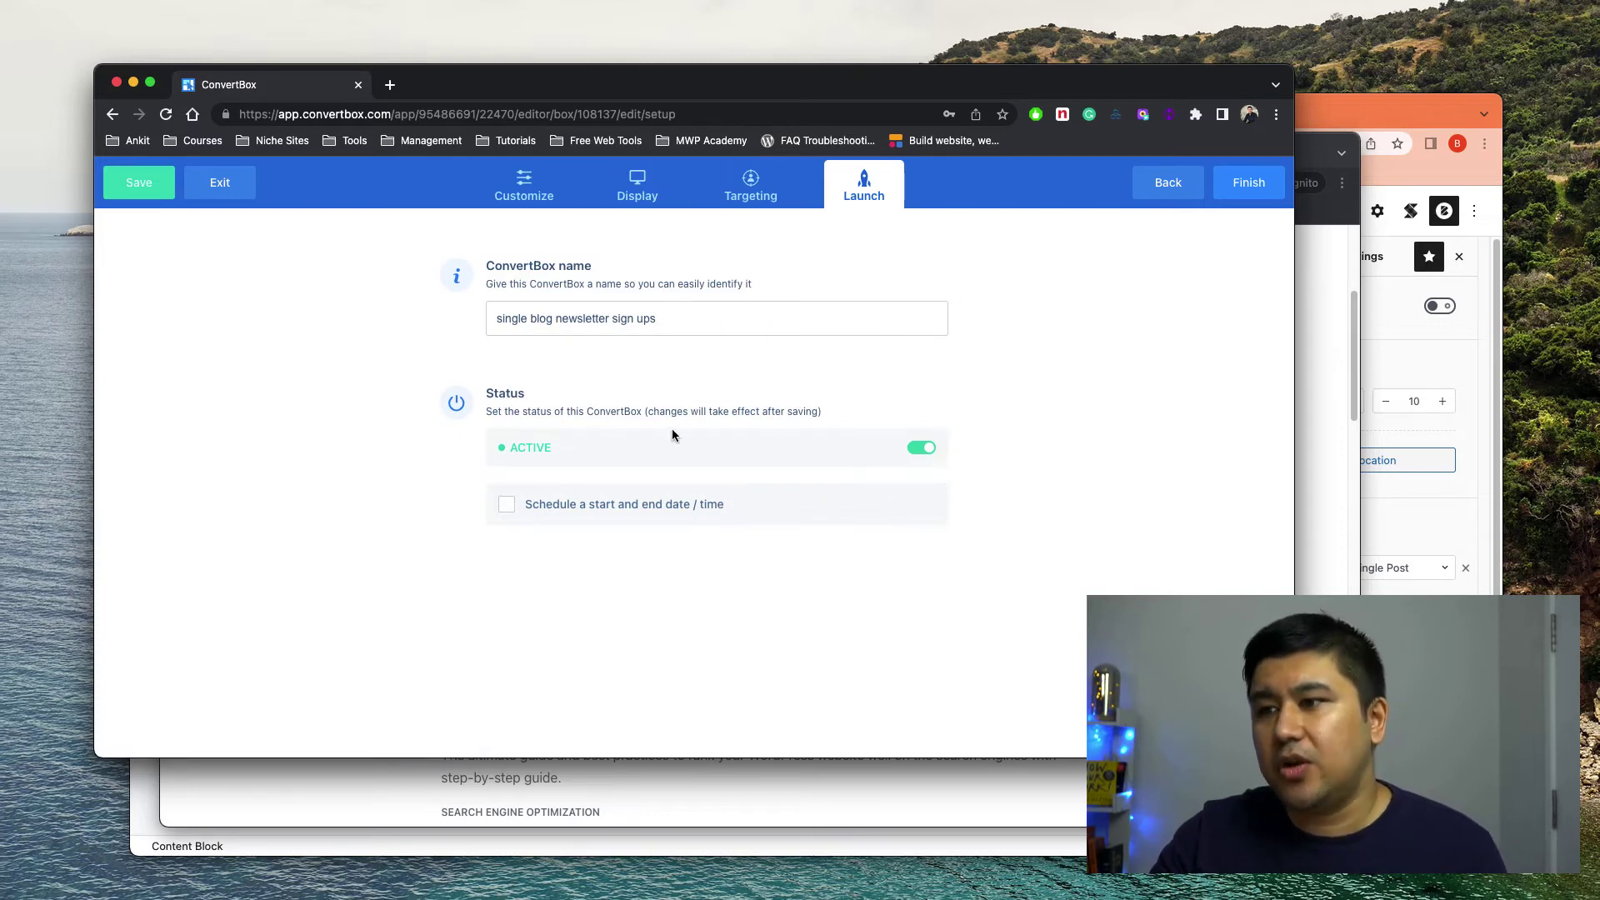
{"action": "left_click", "coordinate": [141, 191]}
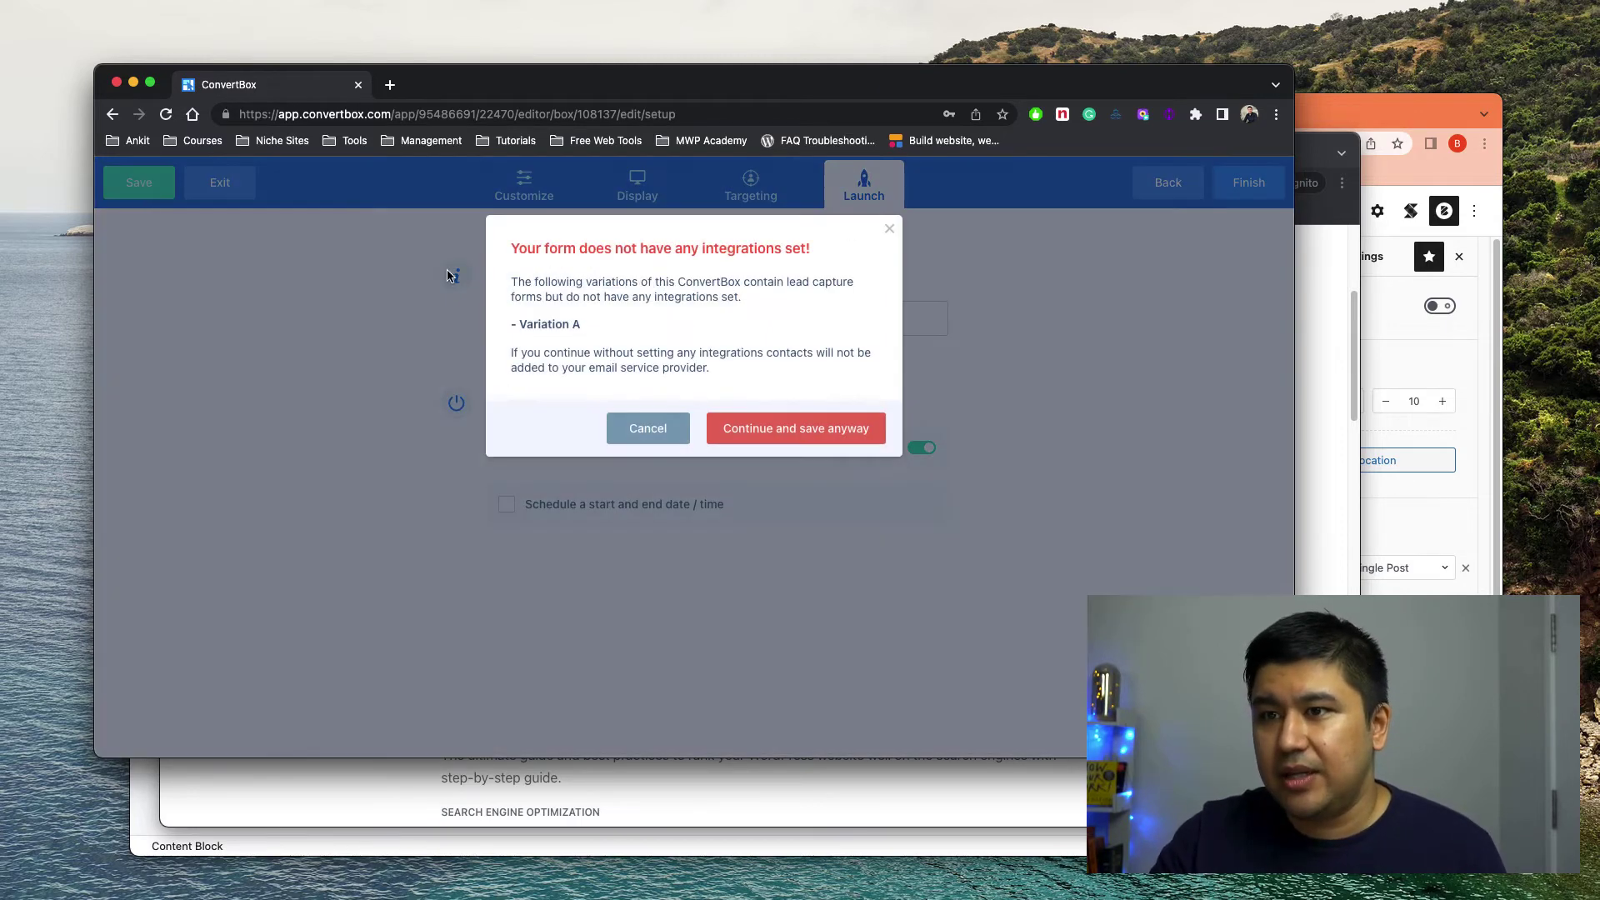
{"action": "left_click", "coordinate": [743, 446]}
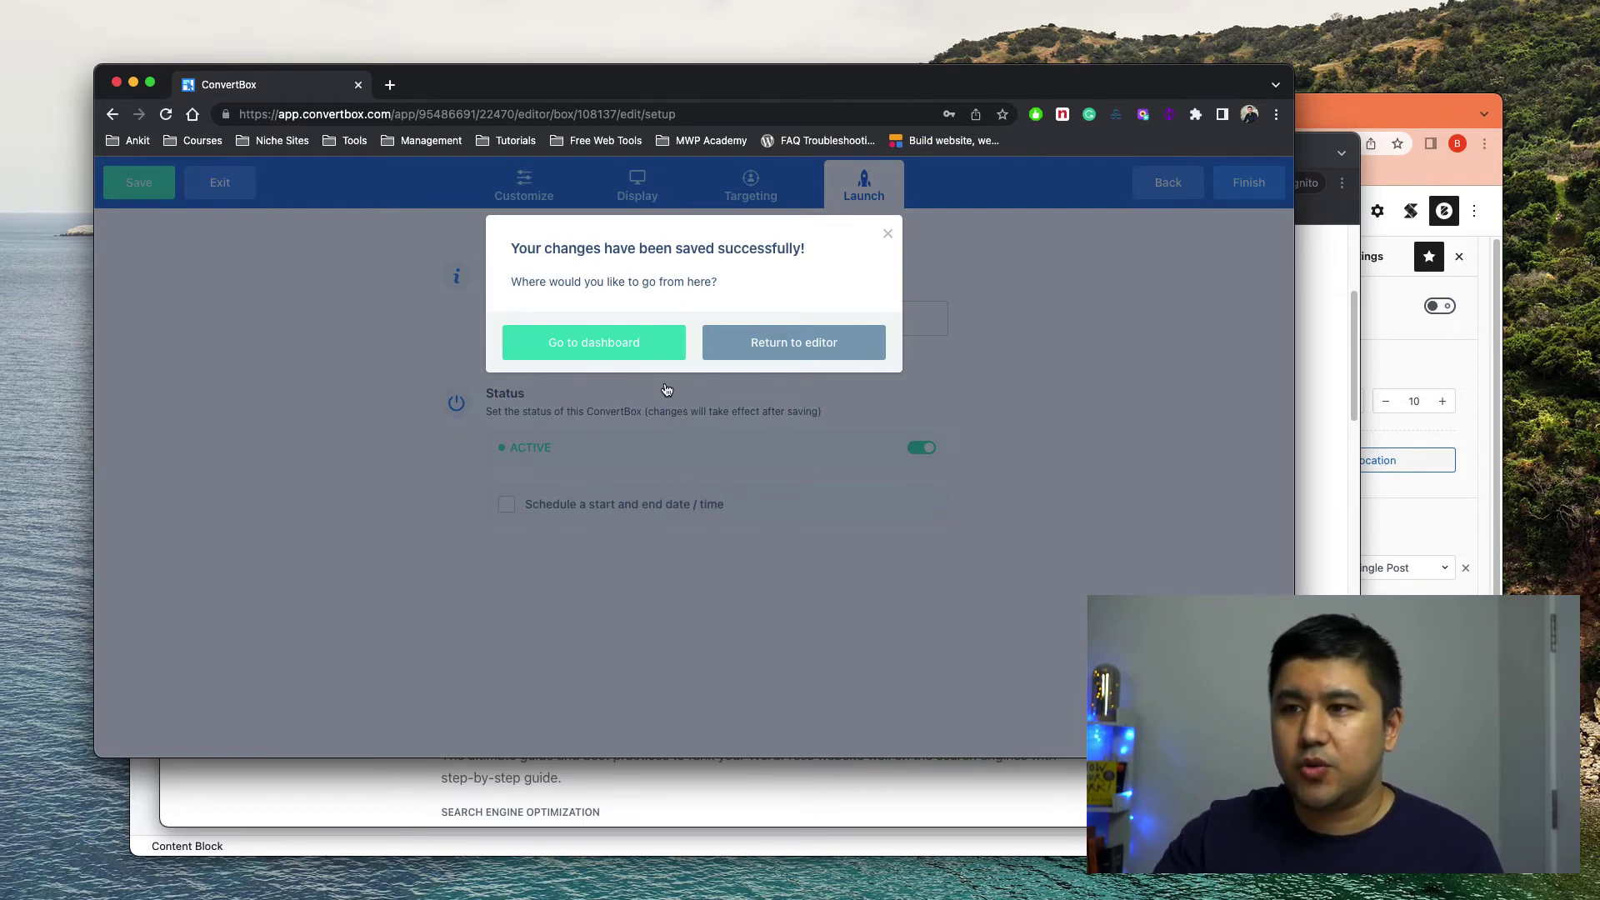
{"action": "left_click", "coordinate": [887, 233]}
{"action": "left_click", "coordinate": [139, 182]}
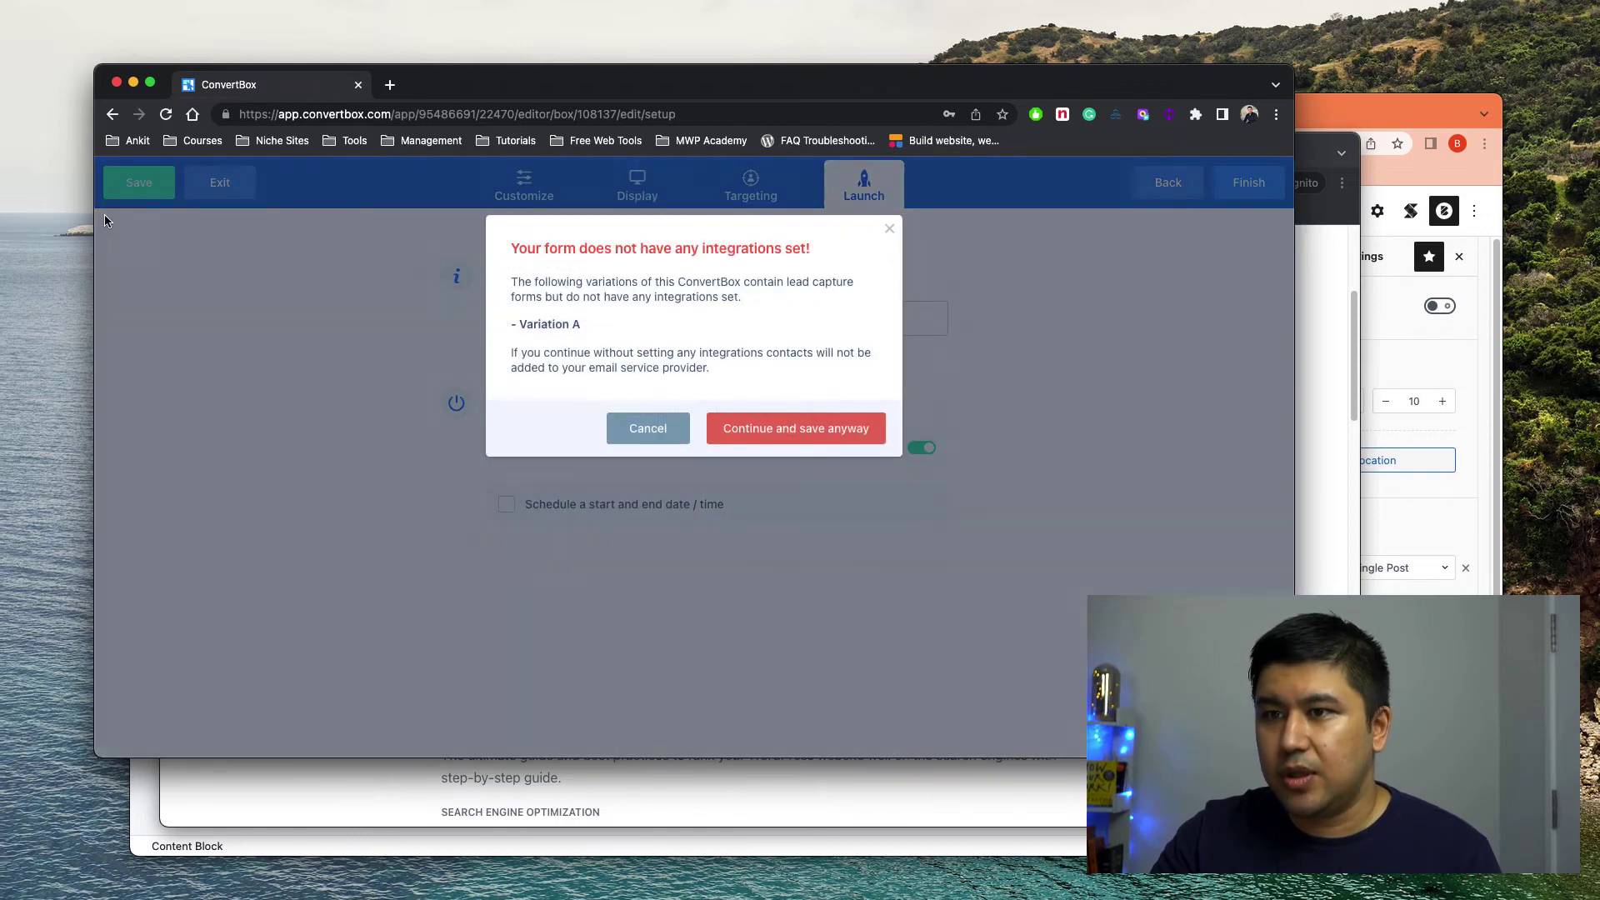
{"action": "left_click", "coordinate": [889, 231]}
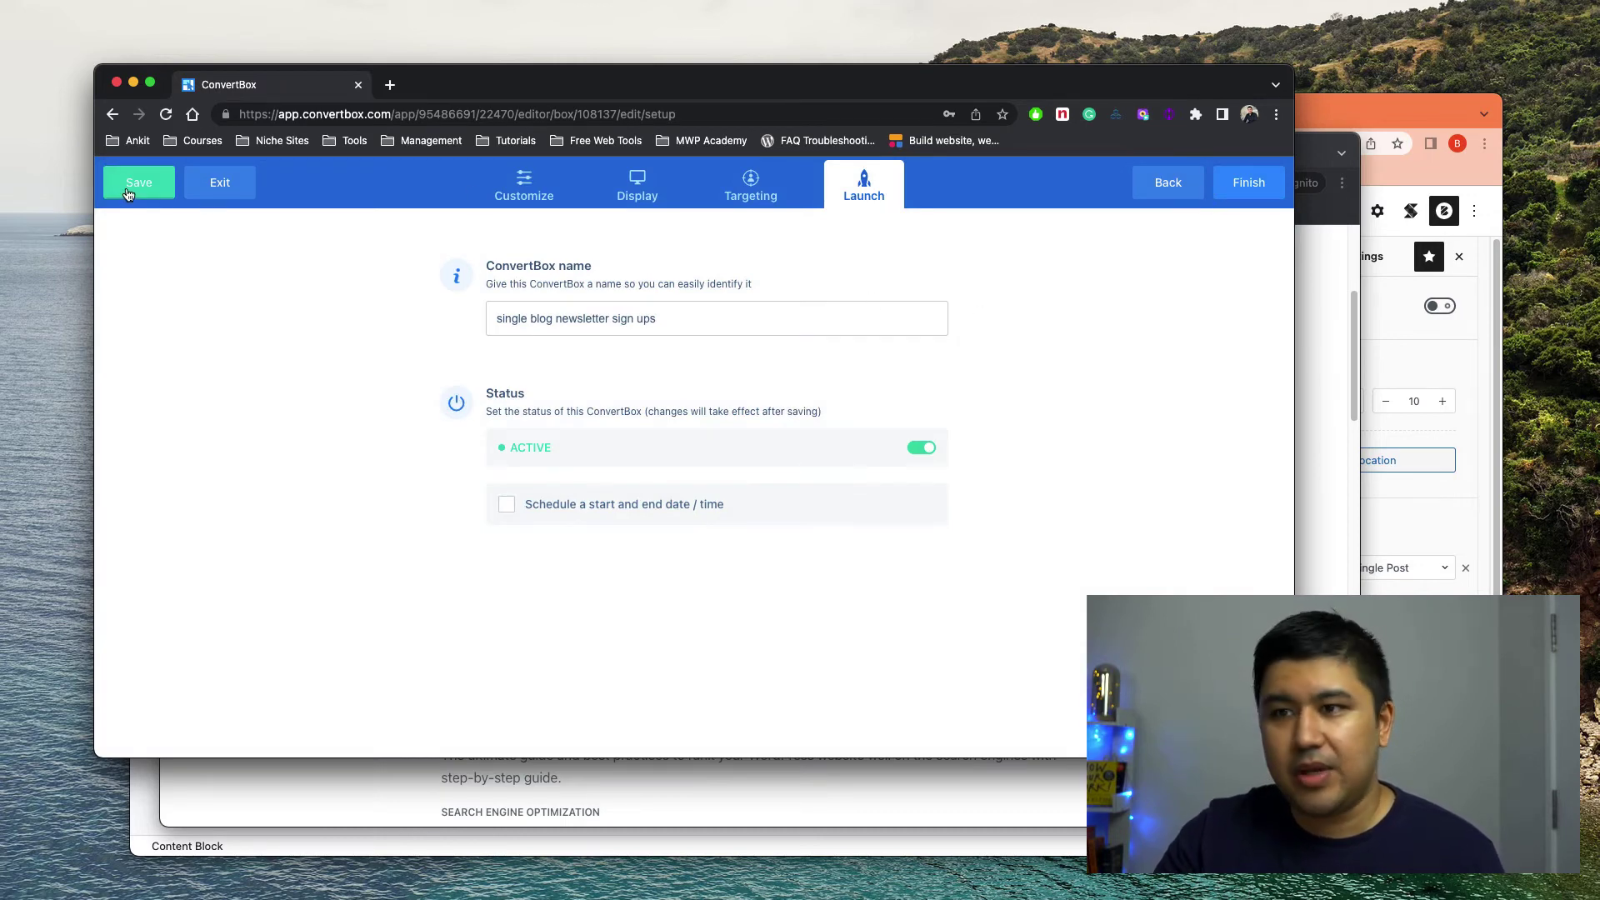
Step: Back out of the no-integrations warning and show the Blog post area's embed code
{"action": "left_click", "coordinate": [1247, 182]}
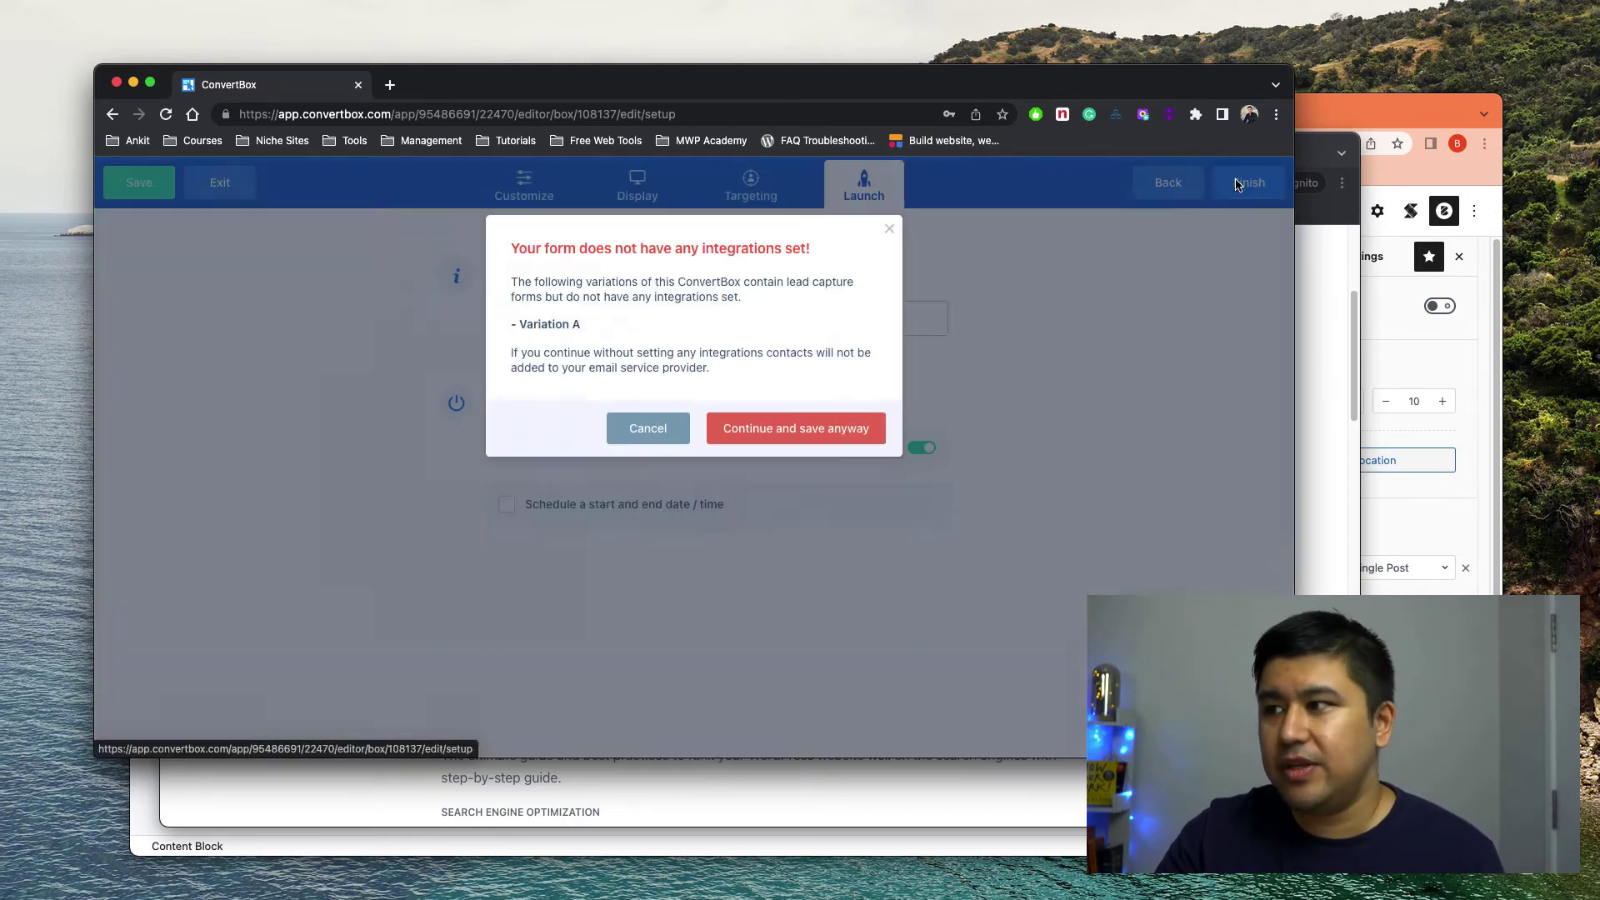
{"action": "left_click", "coordinate": [648, 428]}
{"action": "left_click", "coordinate": [638, 185]}
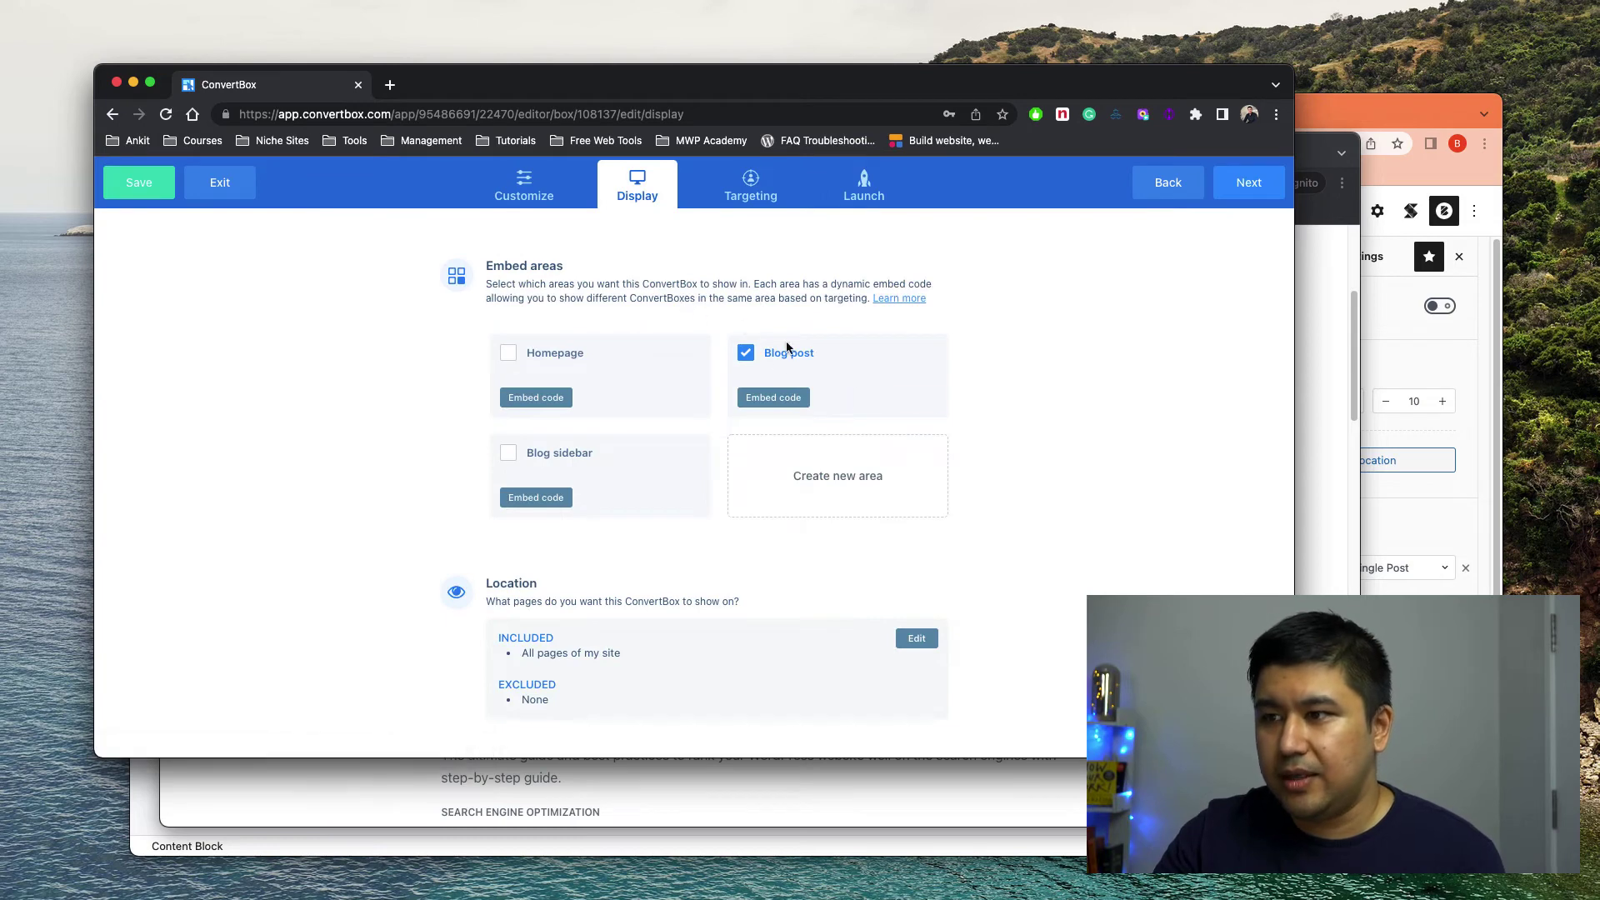
{"action": "left_click", "coordinate": [768, 400]}
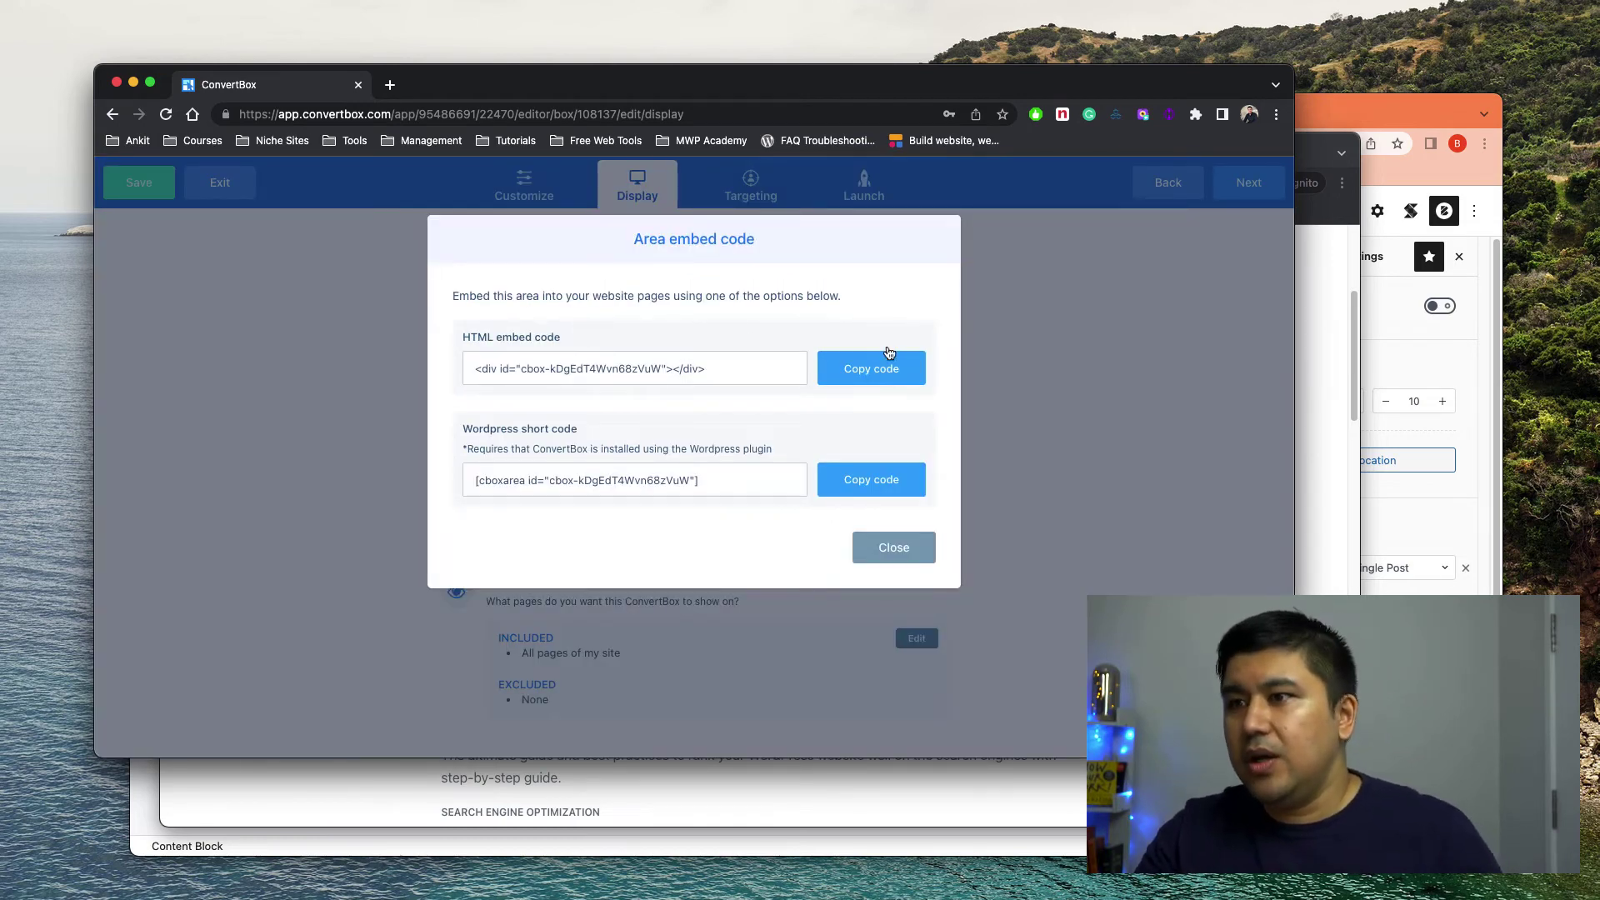
Step: Select the ConvertBox script in the SEOPress BODY (FOOTER) tracking field
{"action": "left_click", "coordinate": [1363, 102]}
{"action": "left_click", "coordinate": [534, 122]}
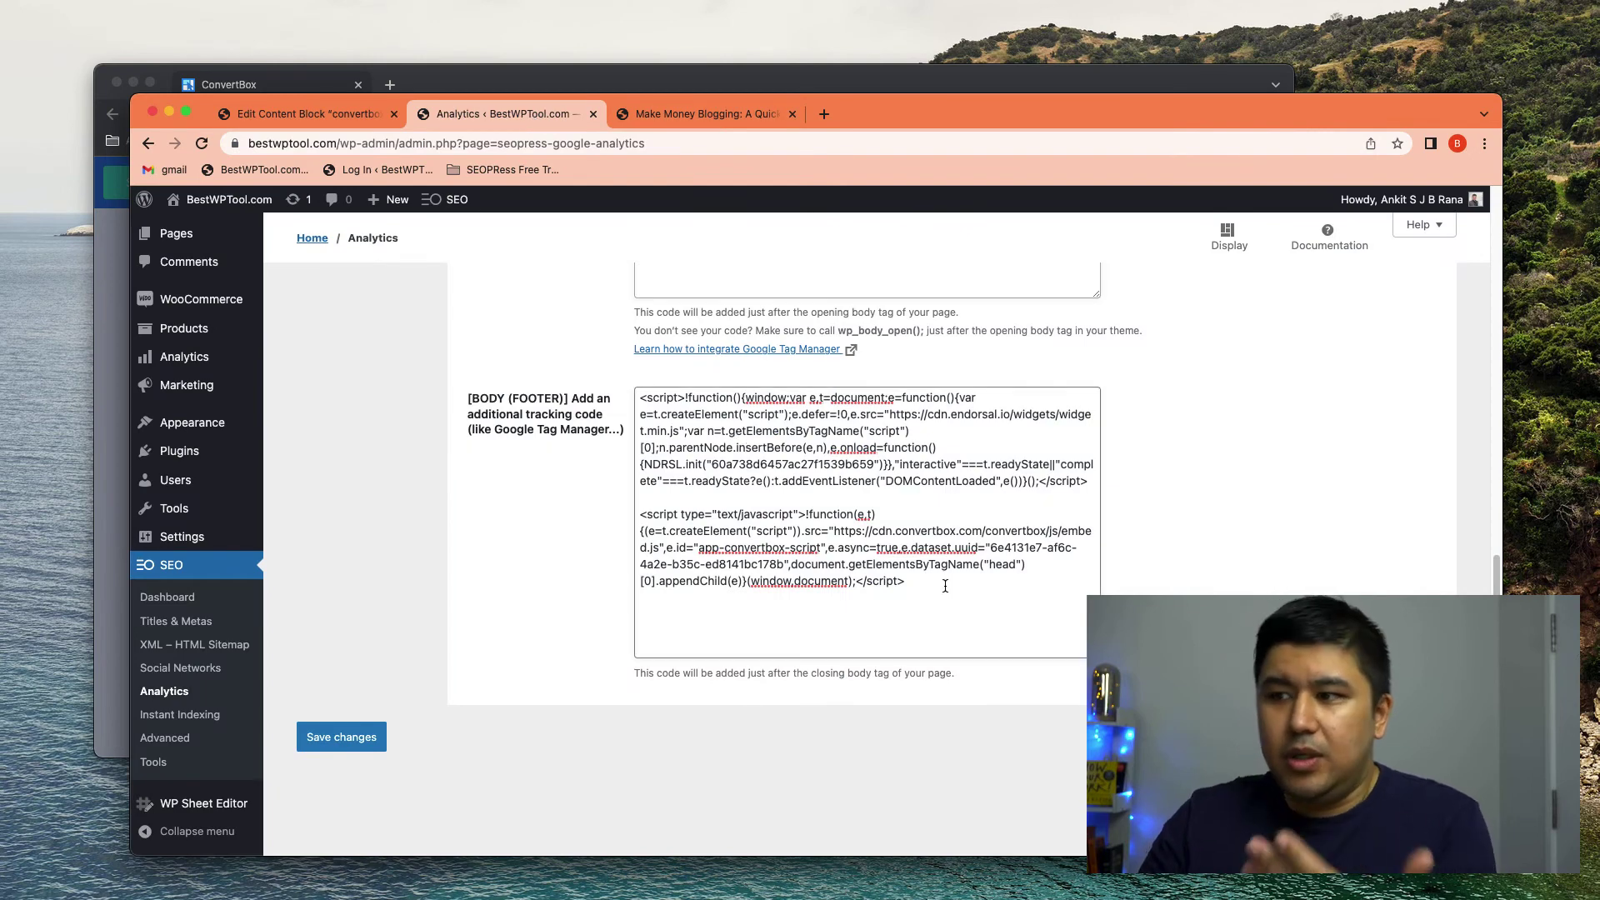
{"action": "left_click_drag", "start_coordinate": [948, 583], "coordinate": [621, 518]}
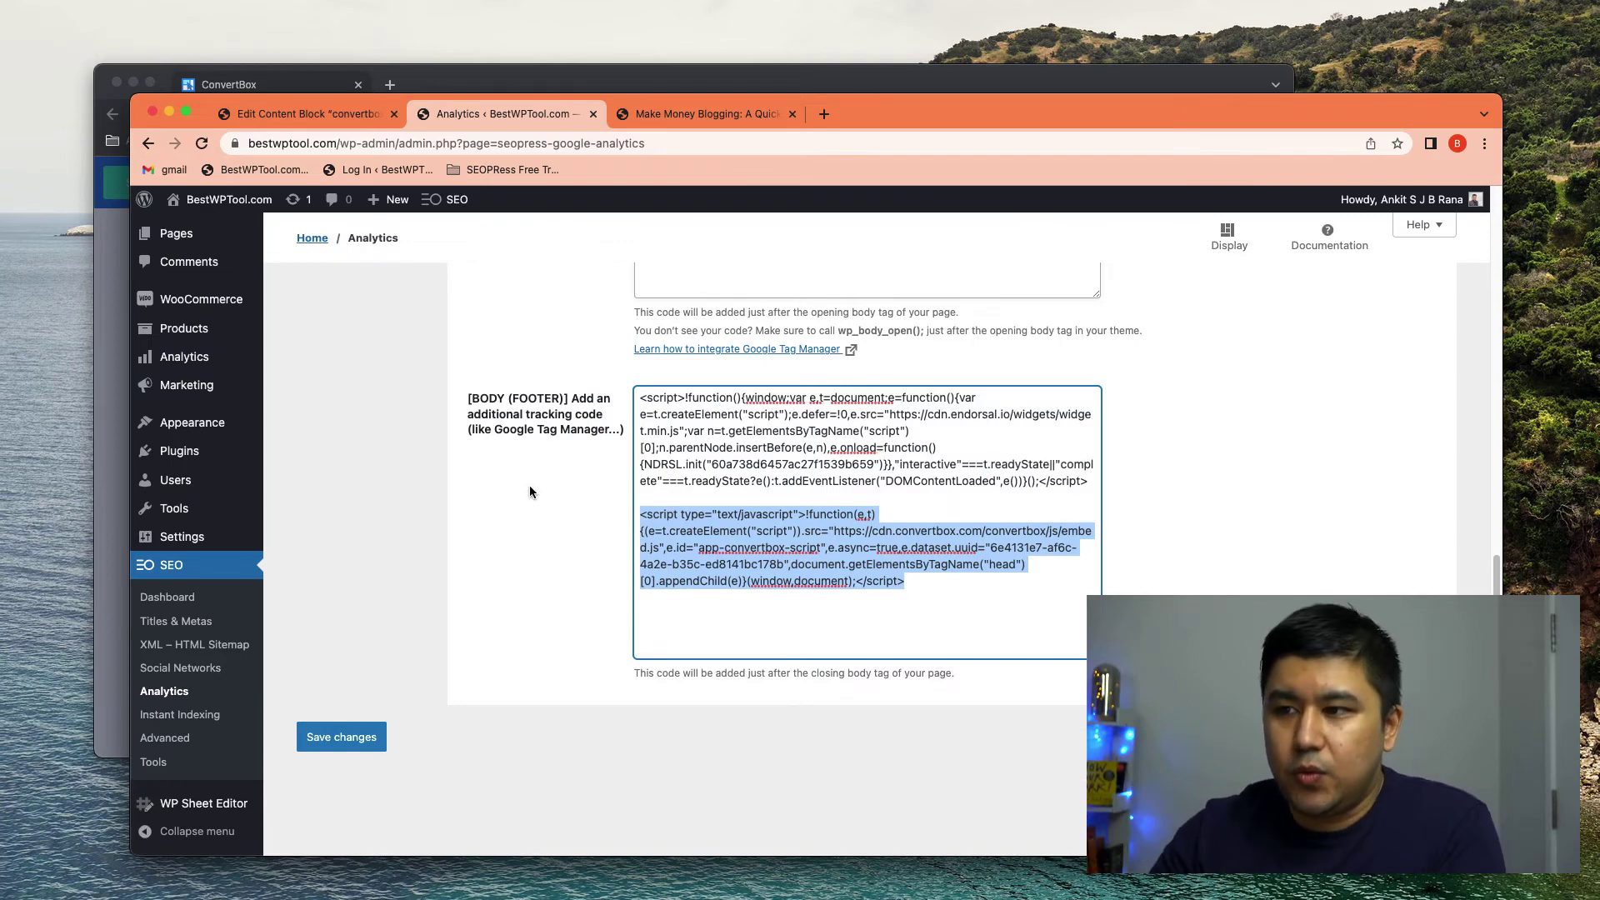
{"action": "scroll", "coordinate": [823, 620], "scroll_direction": "up", "scroll_amount": 5}
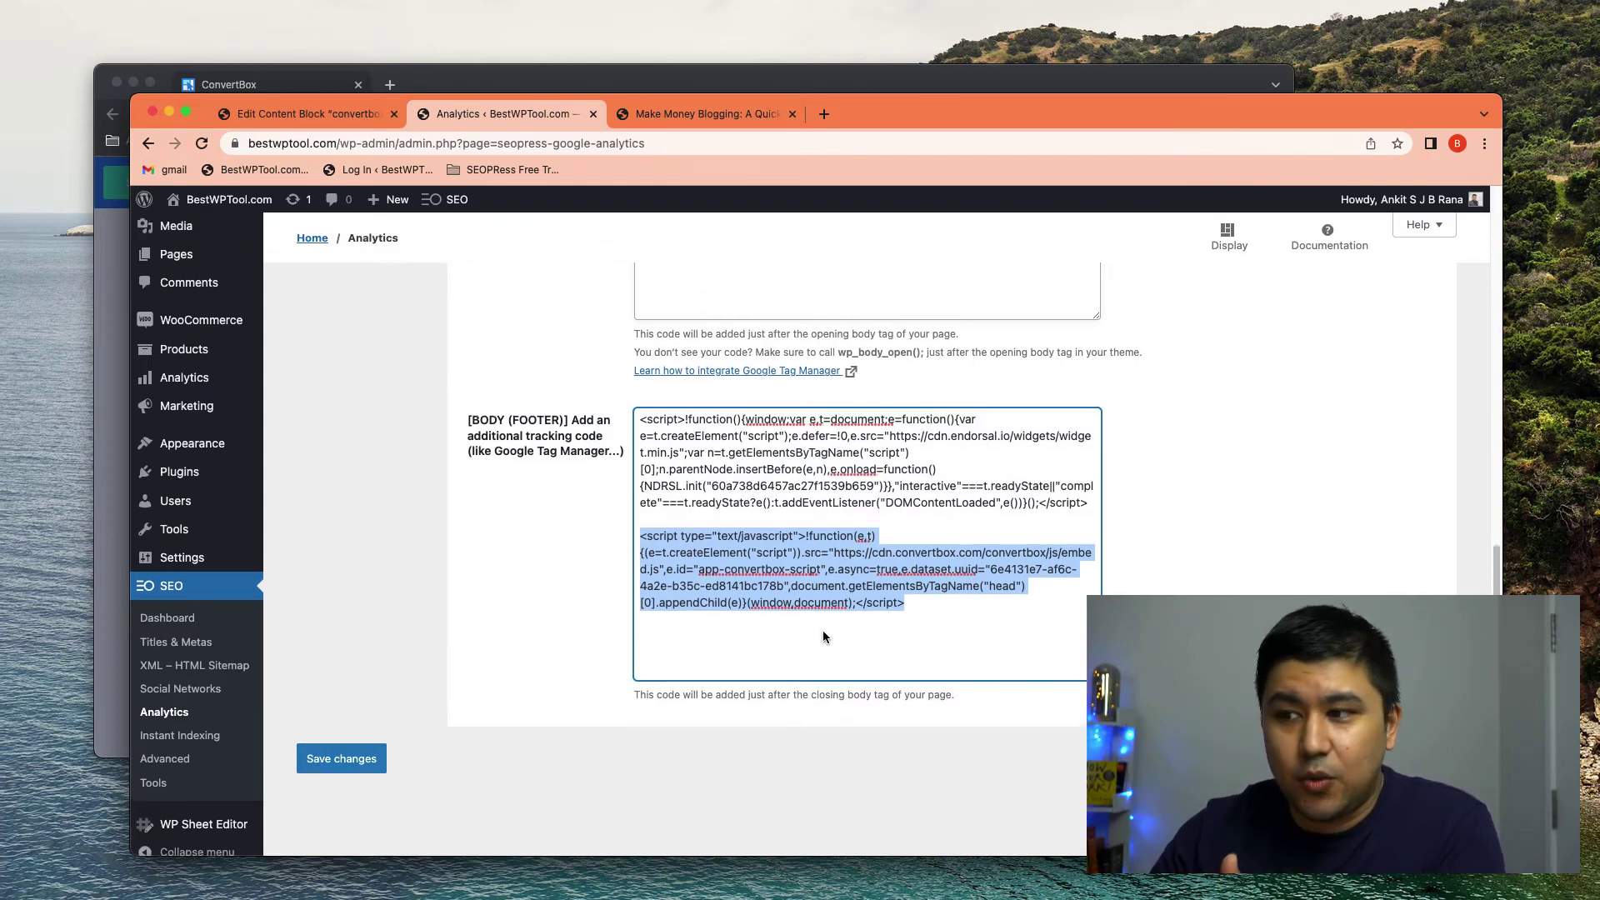
{"action": "scroll", "coordinate": [742, 465], "scroll_direction": "down", "scroll_amount": 5}
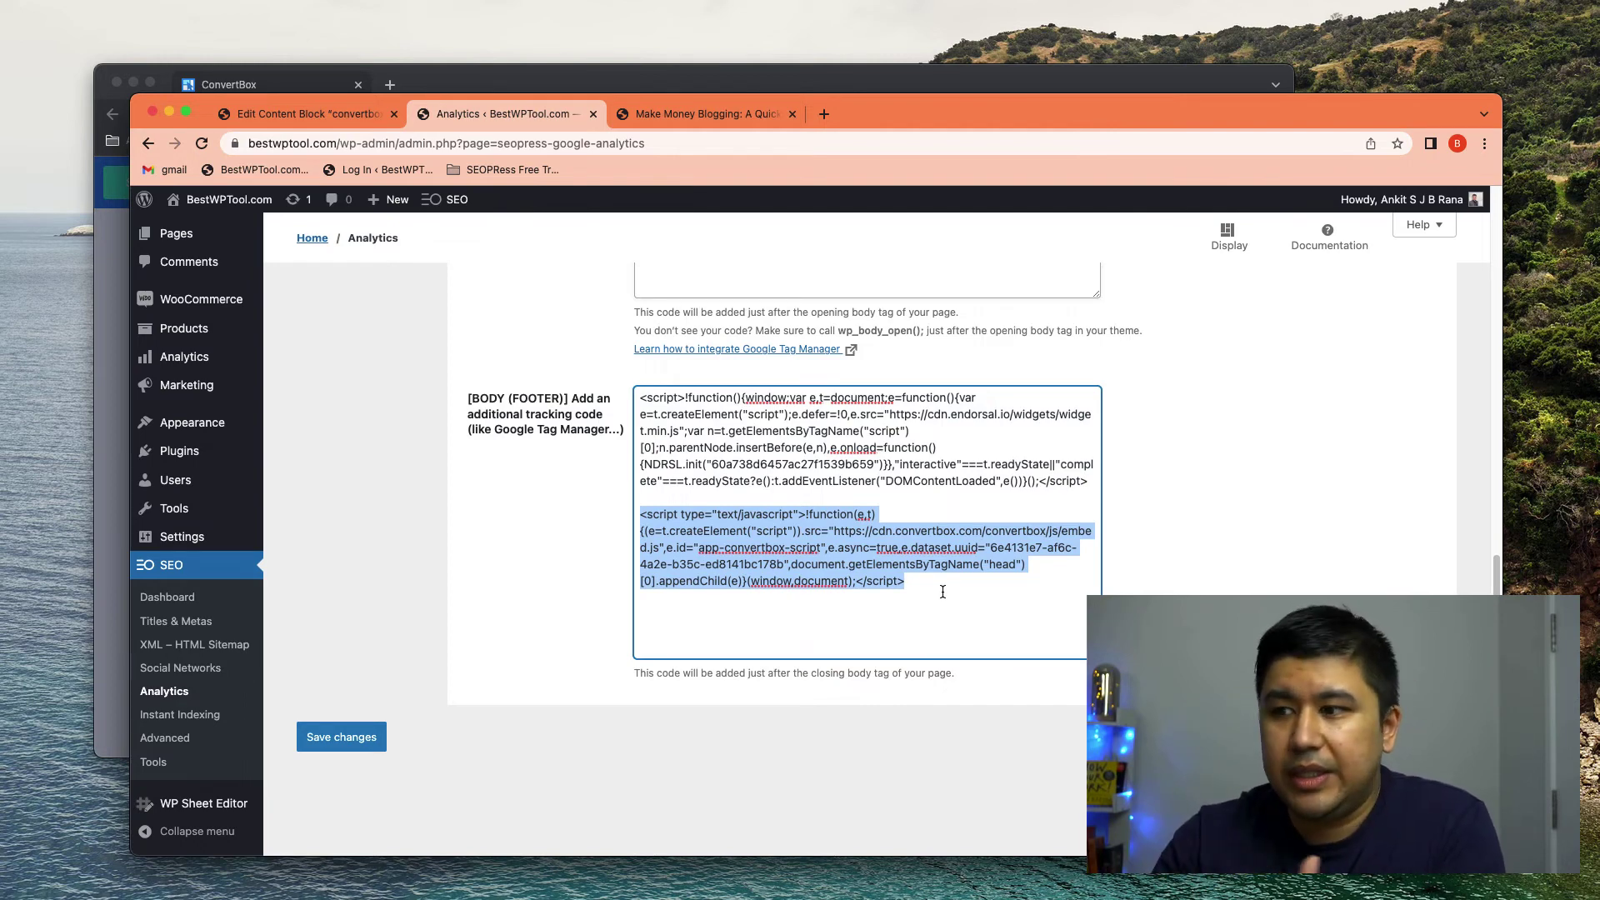
Step: Deselect the script and go to the Blocksy Content Blocks list
{"action": "left_click", "coordinate": [943, 591]}
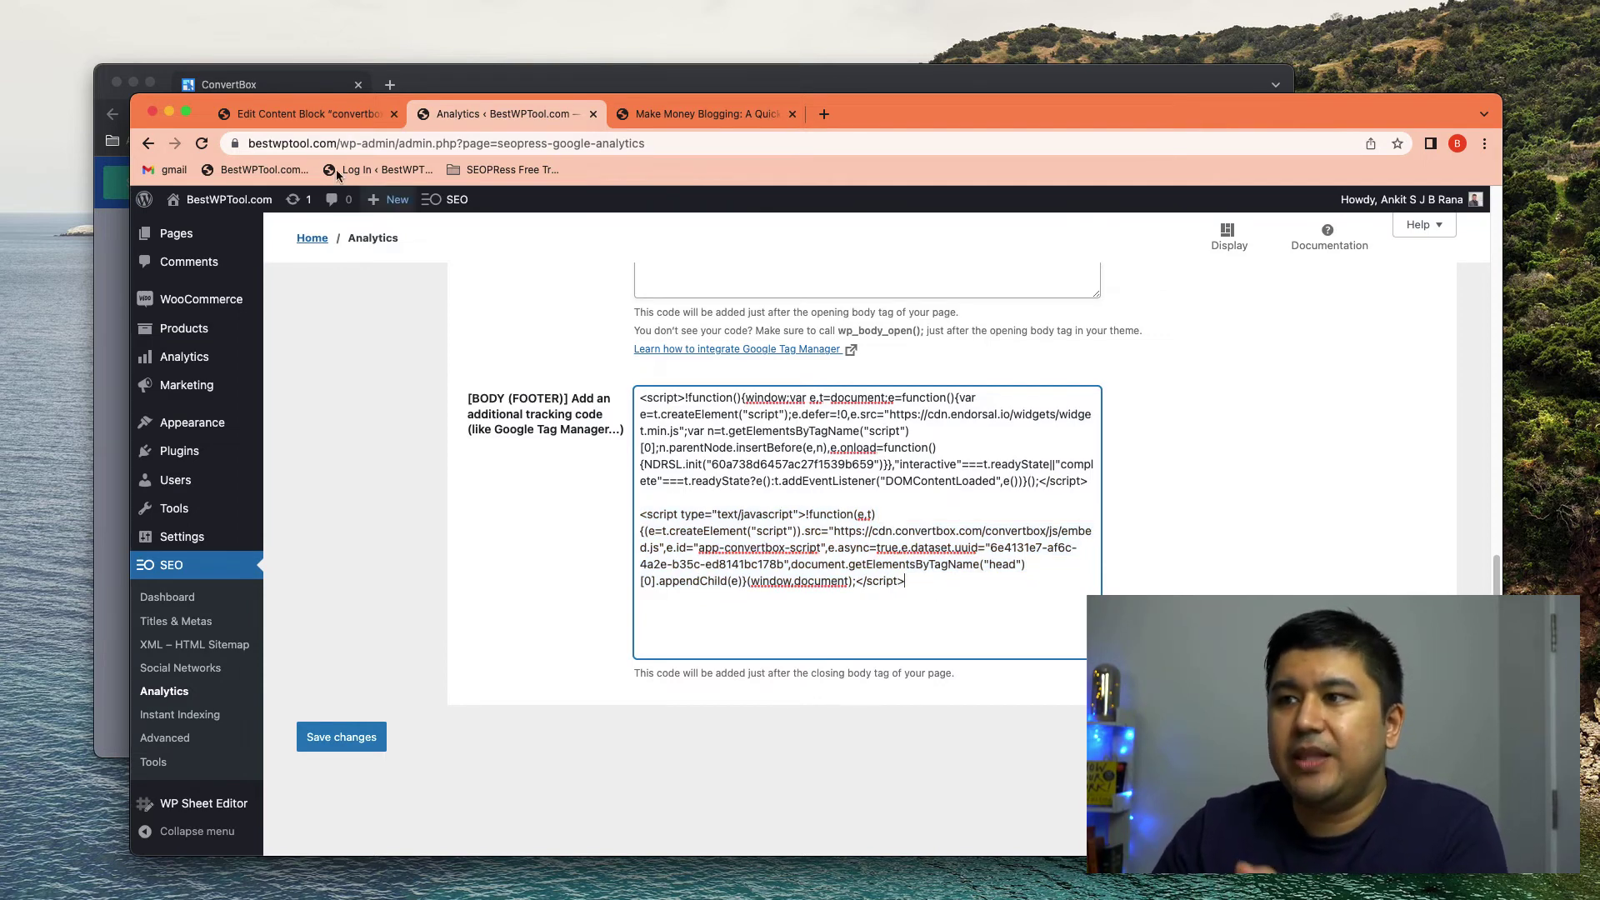
{"action": "left_click", "coordinate": [302, 117]}
{"action": "left_click", "coordinate": [155, 206]}
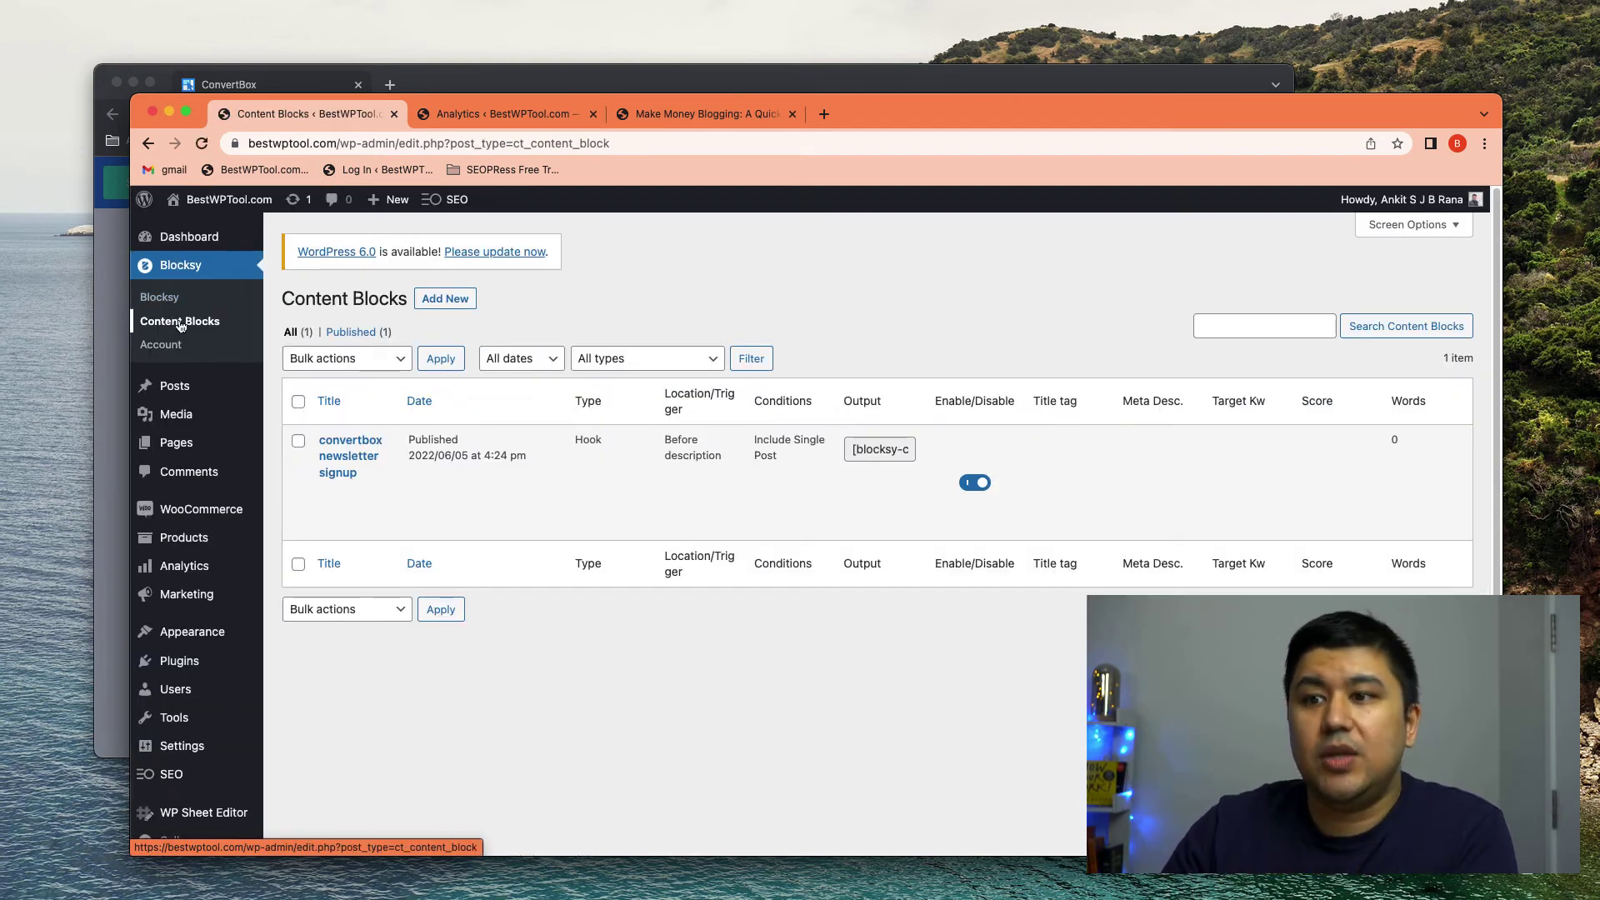
Step: Cancel a new content block and open the convertbox newsletter signup block instead
{"action": "left_click", "coordinate": [447, 299]}
{"action": "left_click", "coordinate": [745, 588]}
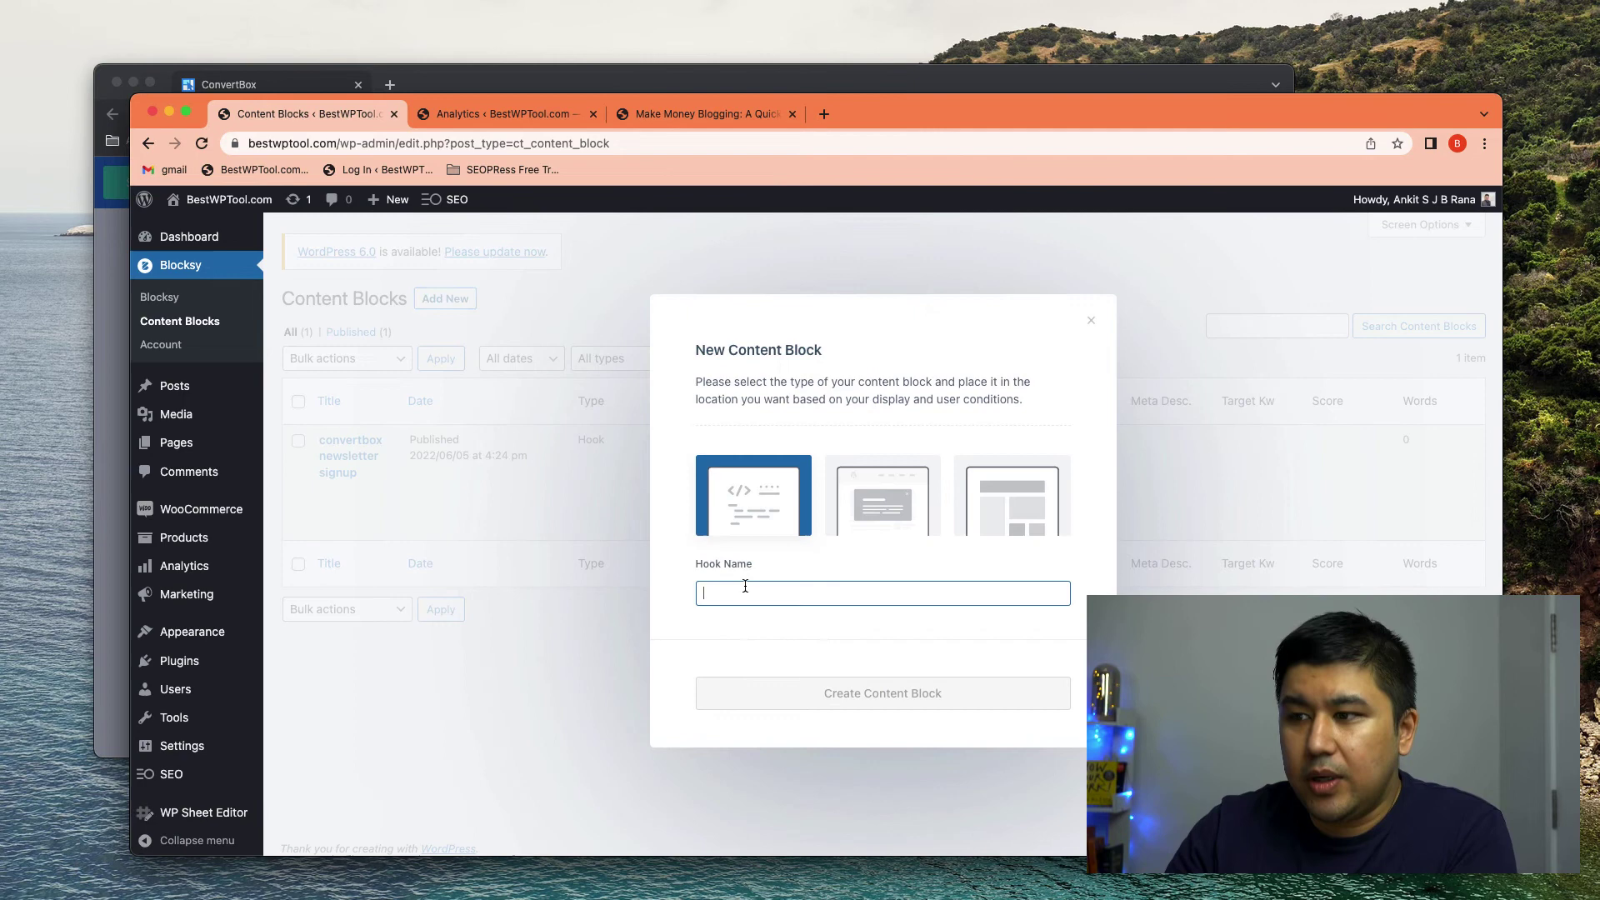
{"action": "left_click", "coordinate": [1089, 321]}
{"action": "left_click", "coordinate": [349, 460]}
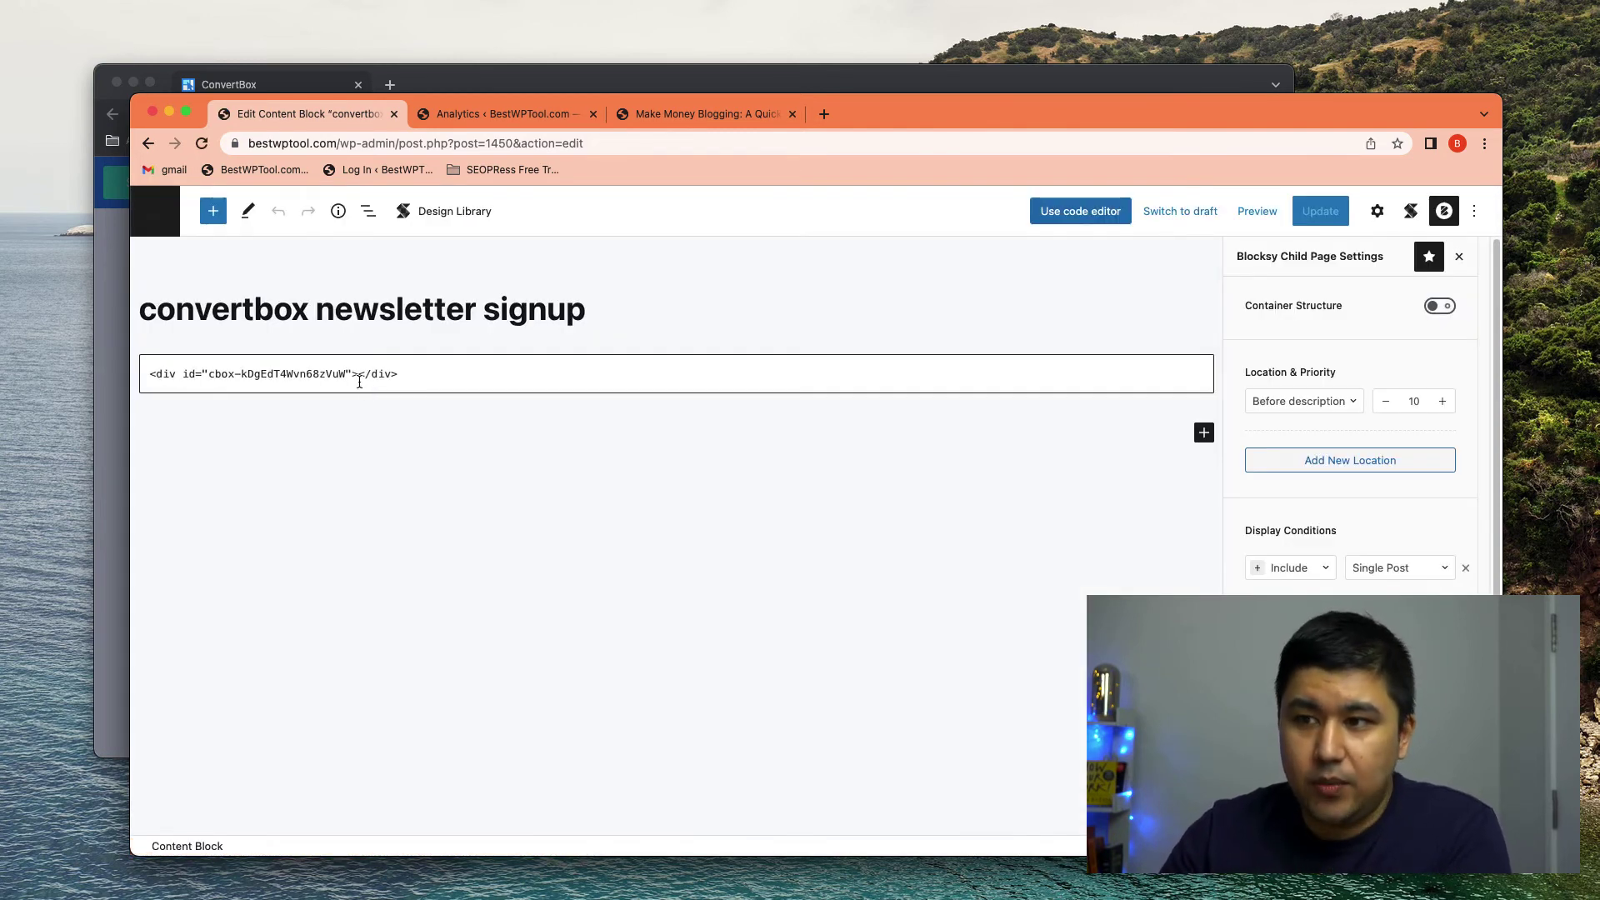
Step: Inspect the block's HTML embed code and its Single Post display condition
{"action": "left_click", "coordinate": [403, 375]}
{"action": "key", "text": "Left"}
{"action": "key", "text": "Left"}
{"action": "key", "text": "Left"}
{"action": "key", "text": "Left"}
{"action": "key", "text": "Left"}
{"action": "key", "text": "Left"}
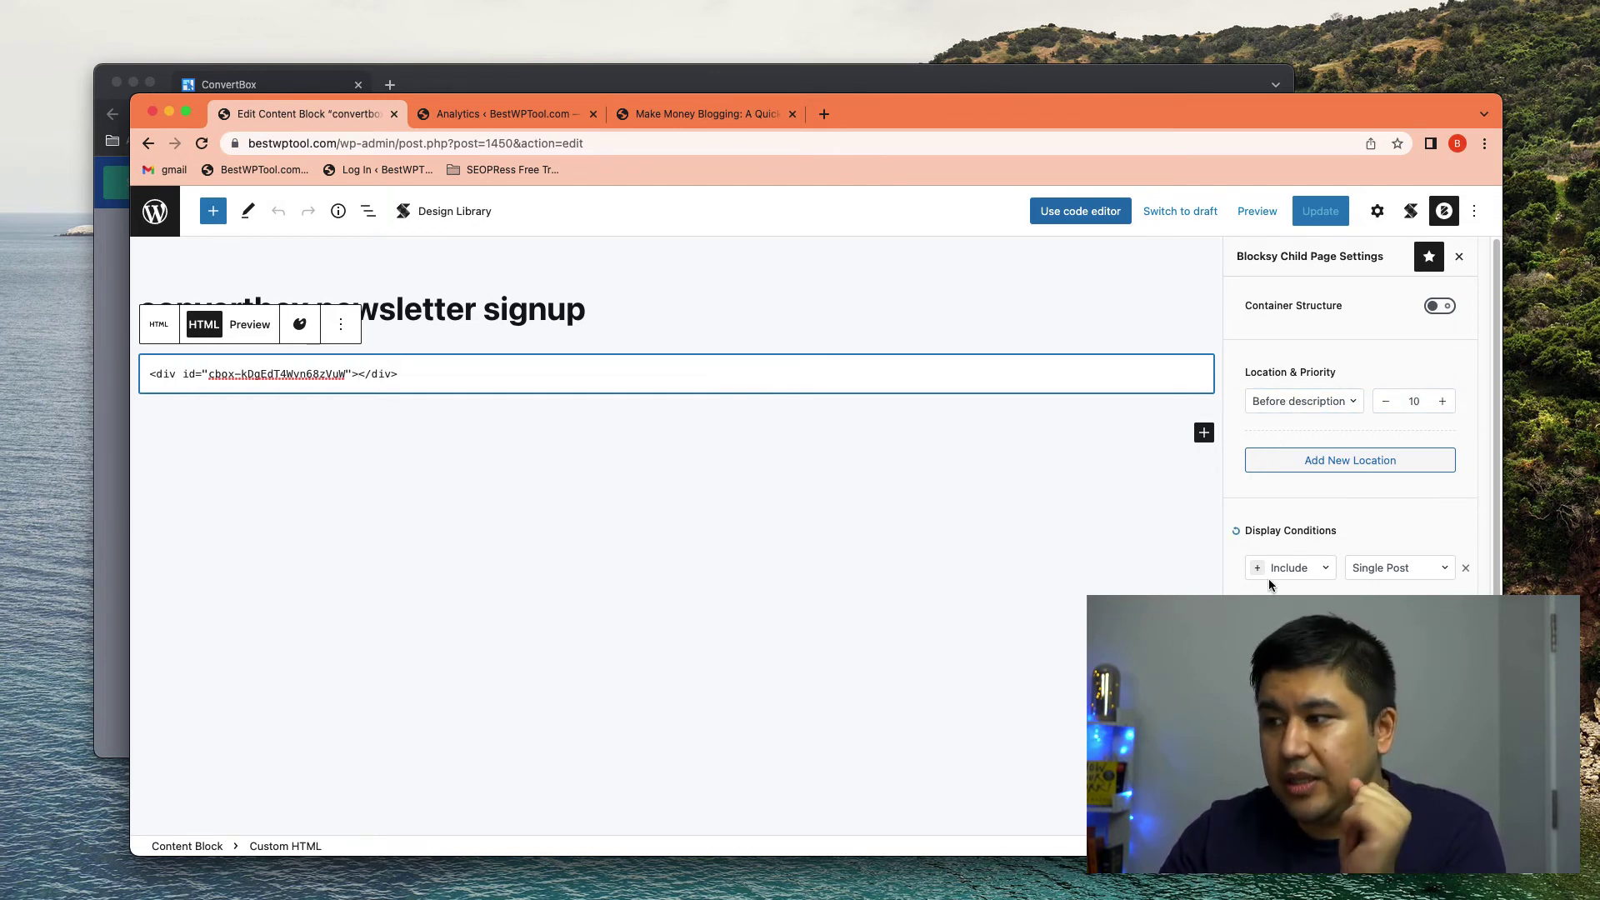
{"action": "left_click", "coordinate": [1403, 569]}
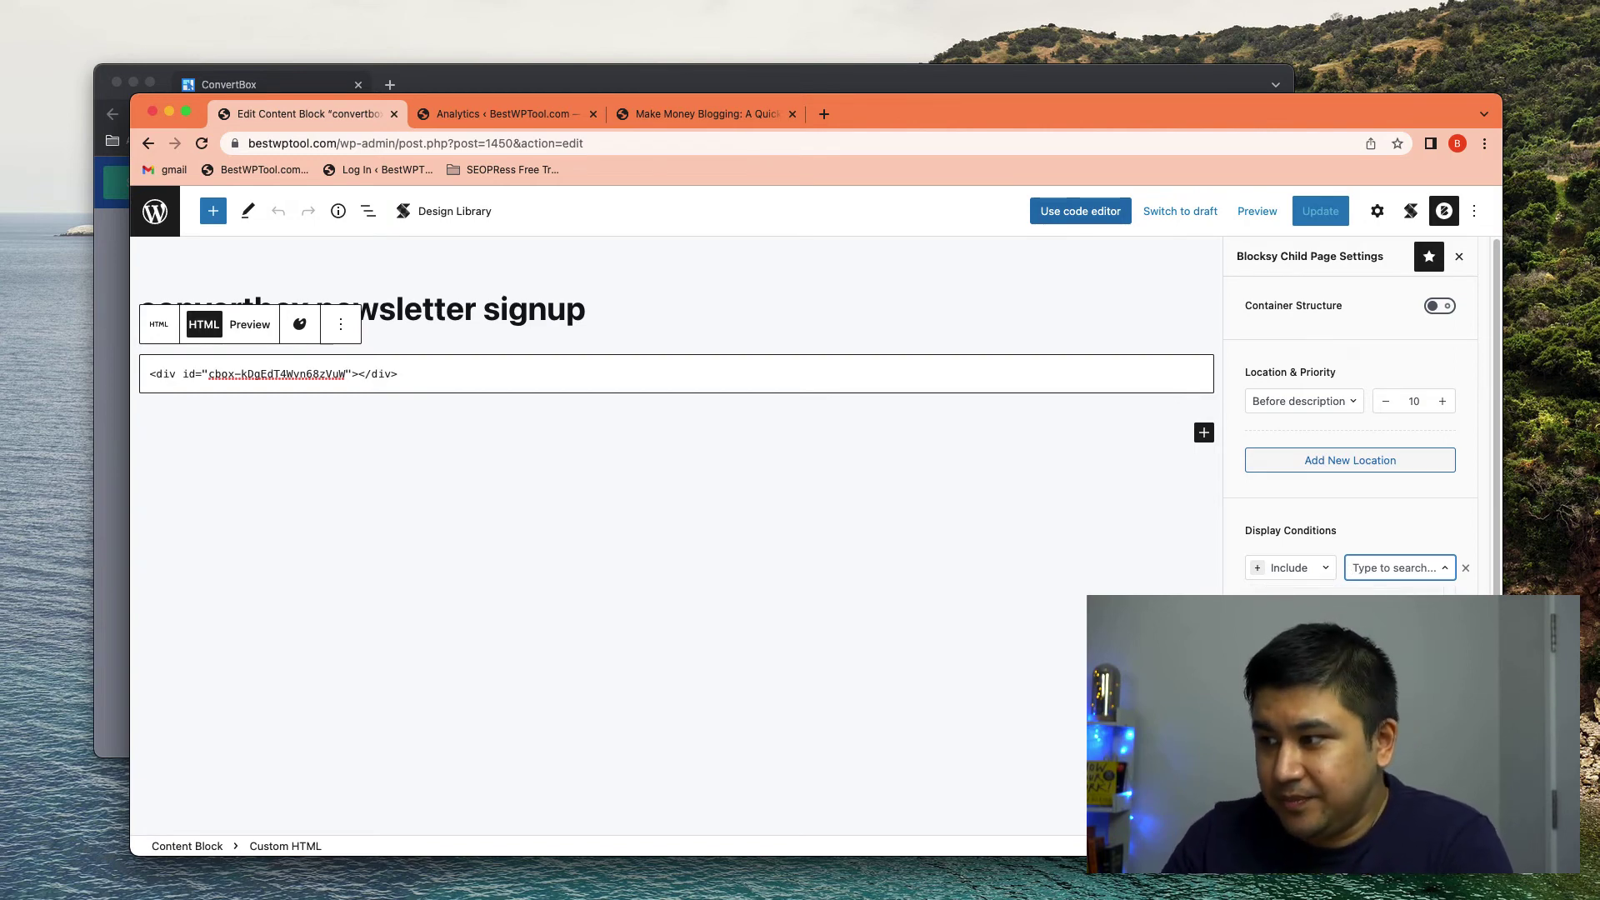
{"action": "left_click", "coordinate": [500, 450]}
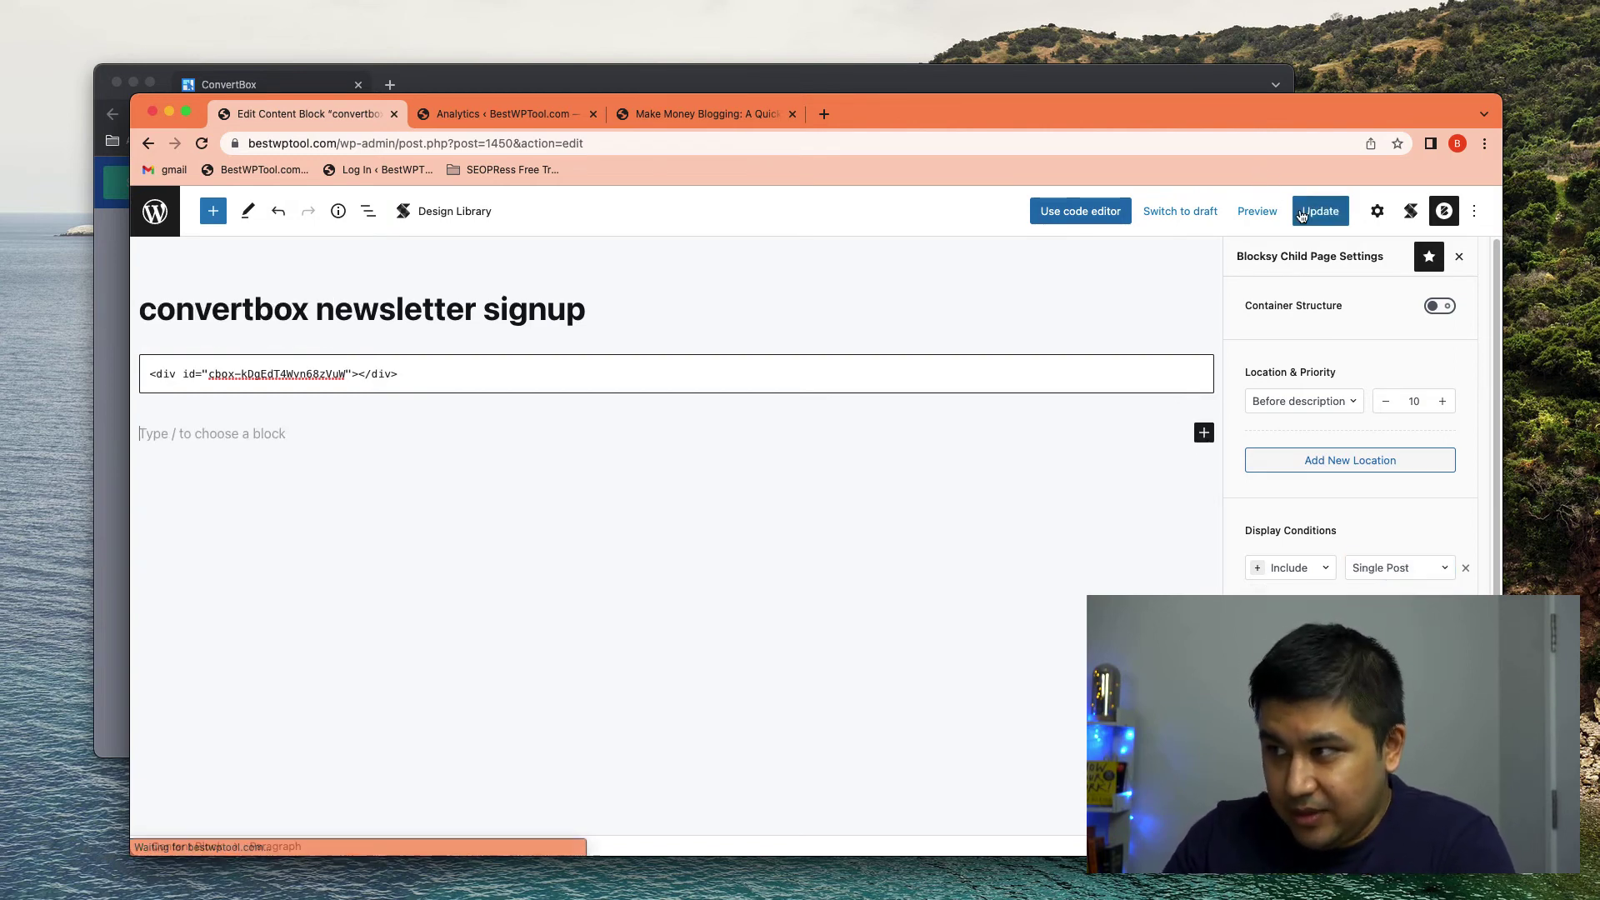
{"action": "left_click", "coordinate": [1033, 79]}
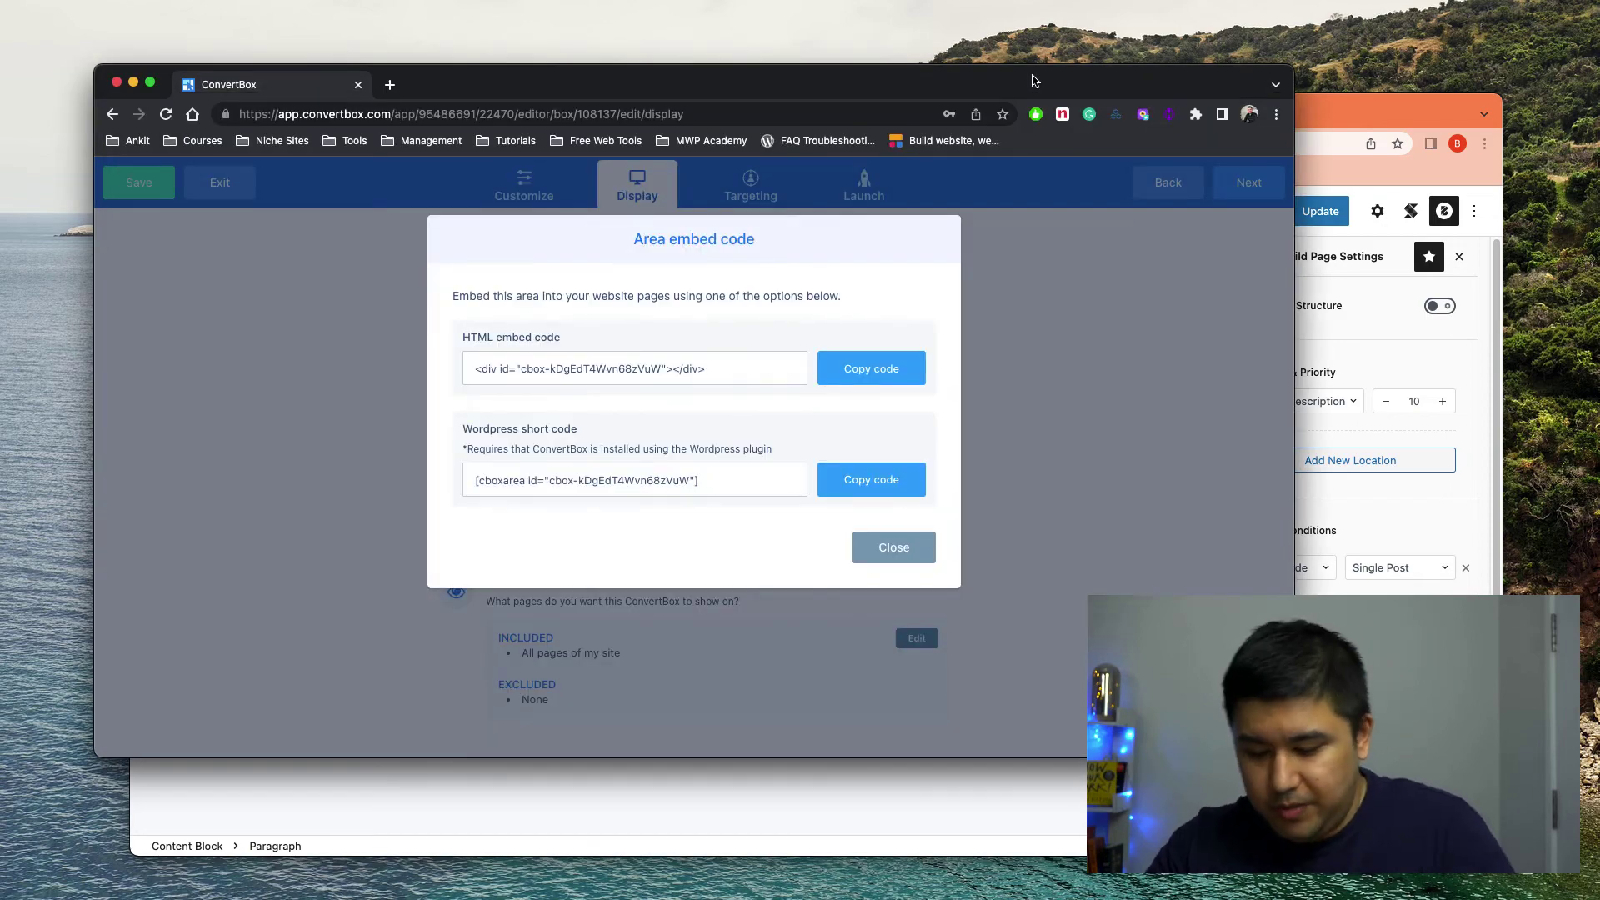
Step: Bring the incognito blog window forward and scroll the SEO-friendly sites post to check the signup form
{"action": "key", "text": "ctrl+Up"}
{"action": "left_click", "coordinate": [643, 601]}
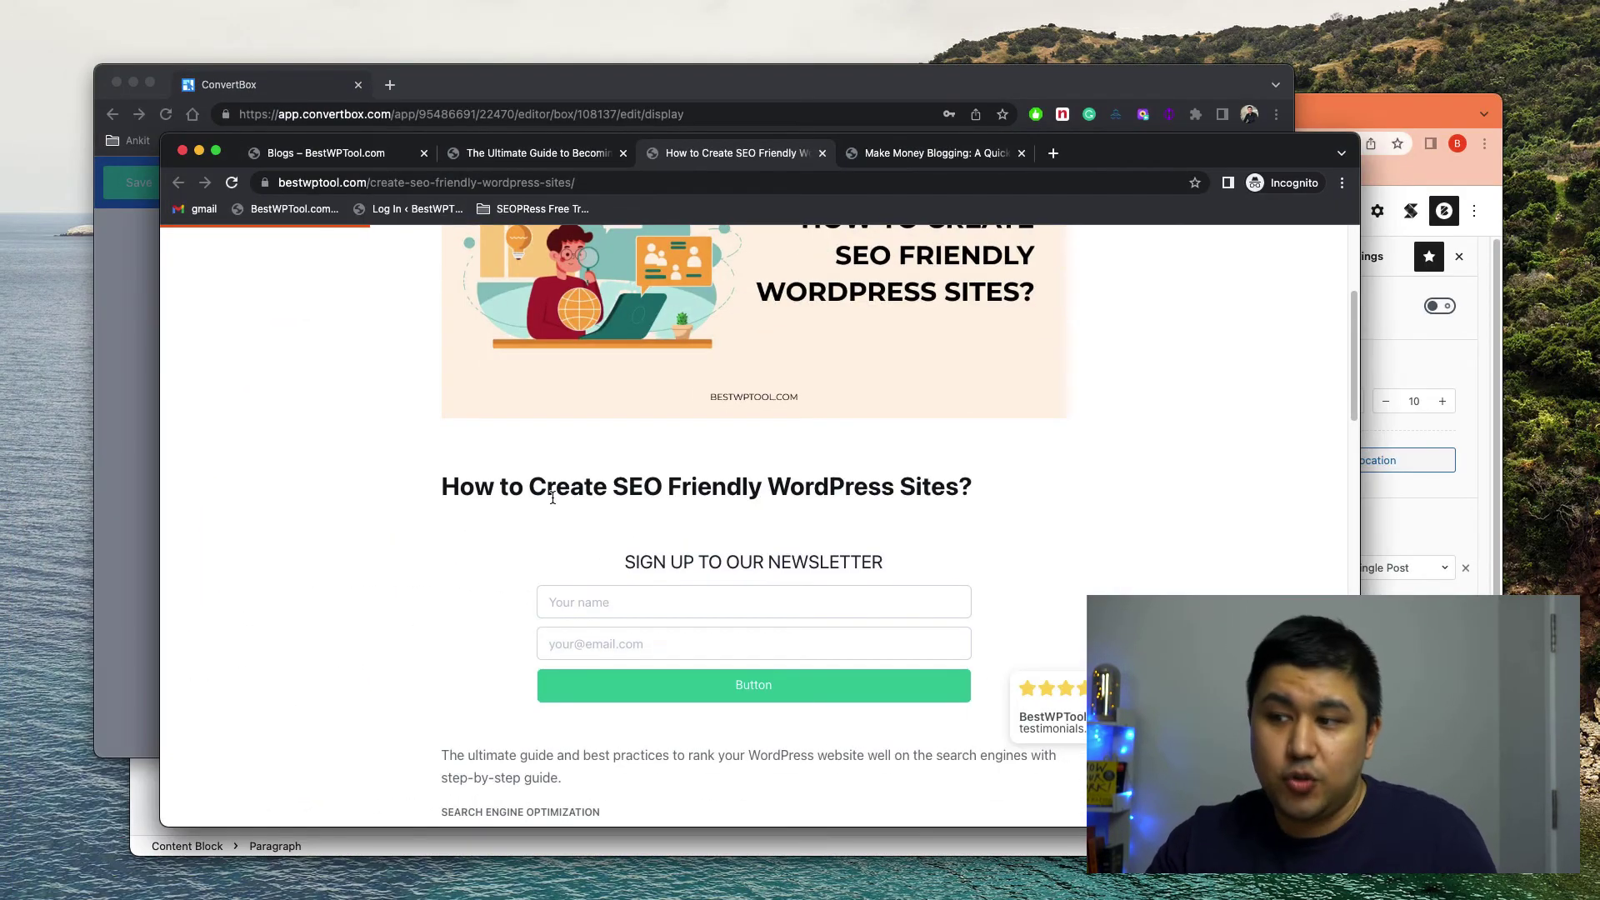
{"action": "scroll", "coordinate": [552, 497], "scroll_direction": "down", "scroll_amount": 20}
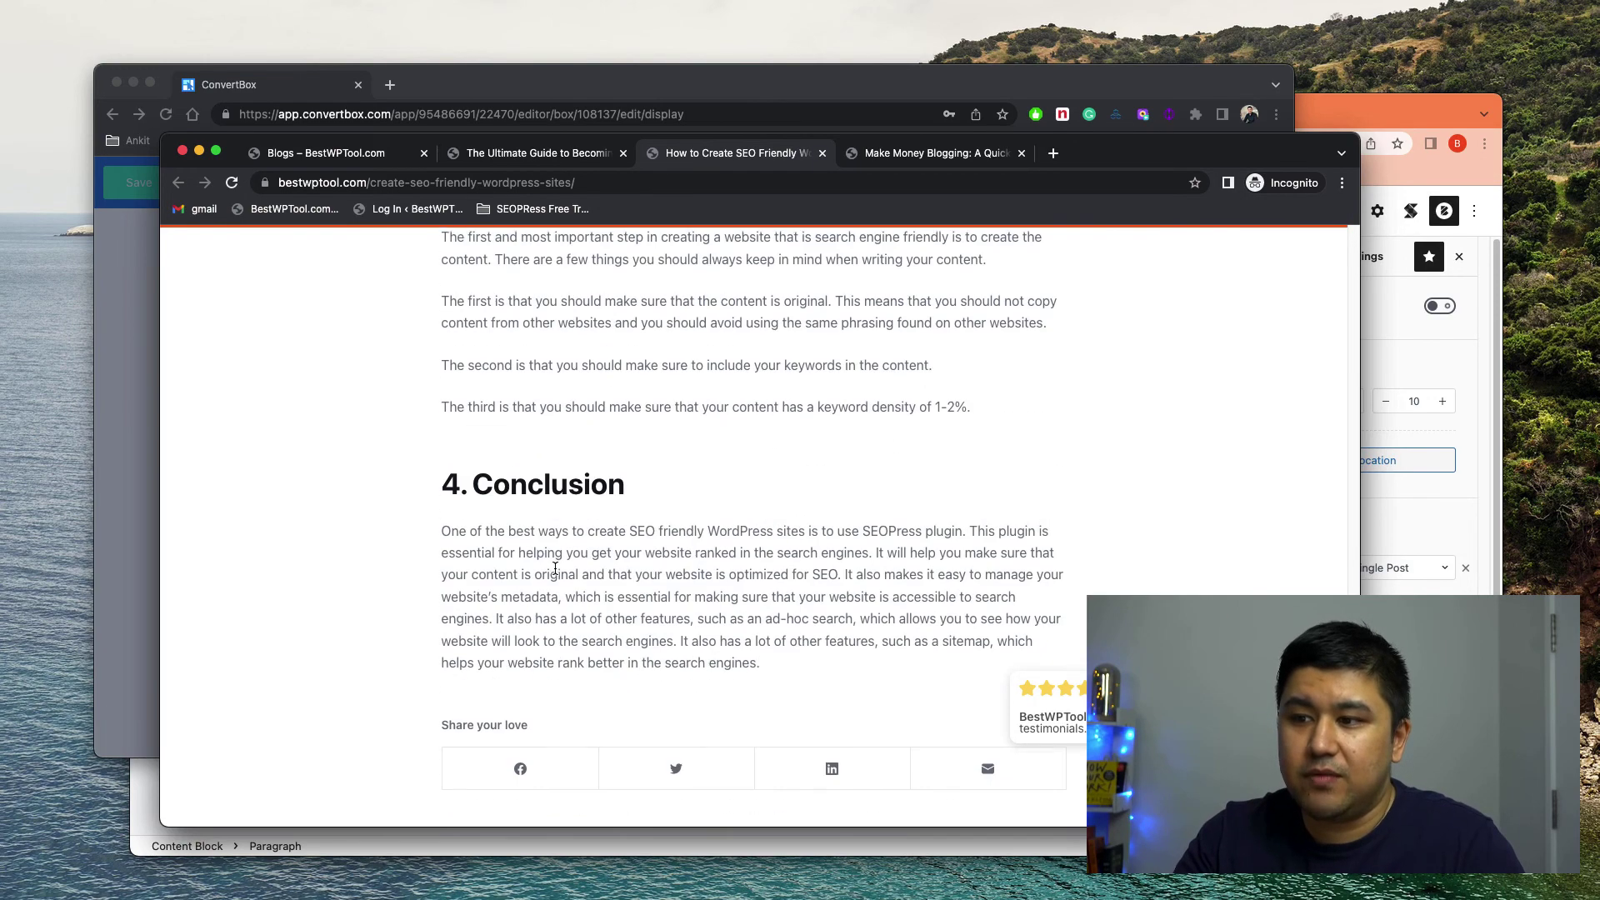
{"action": "scroll", "coordinate": [512, 629], "scroll_direction": "up", "scroll_amount": 20}
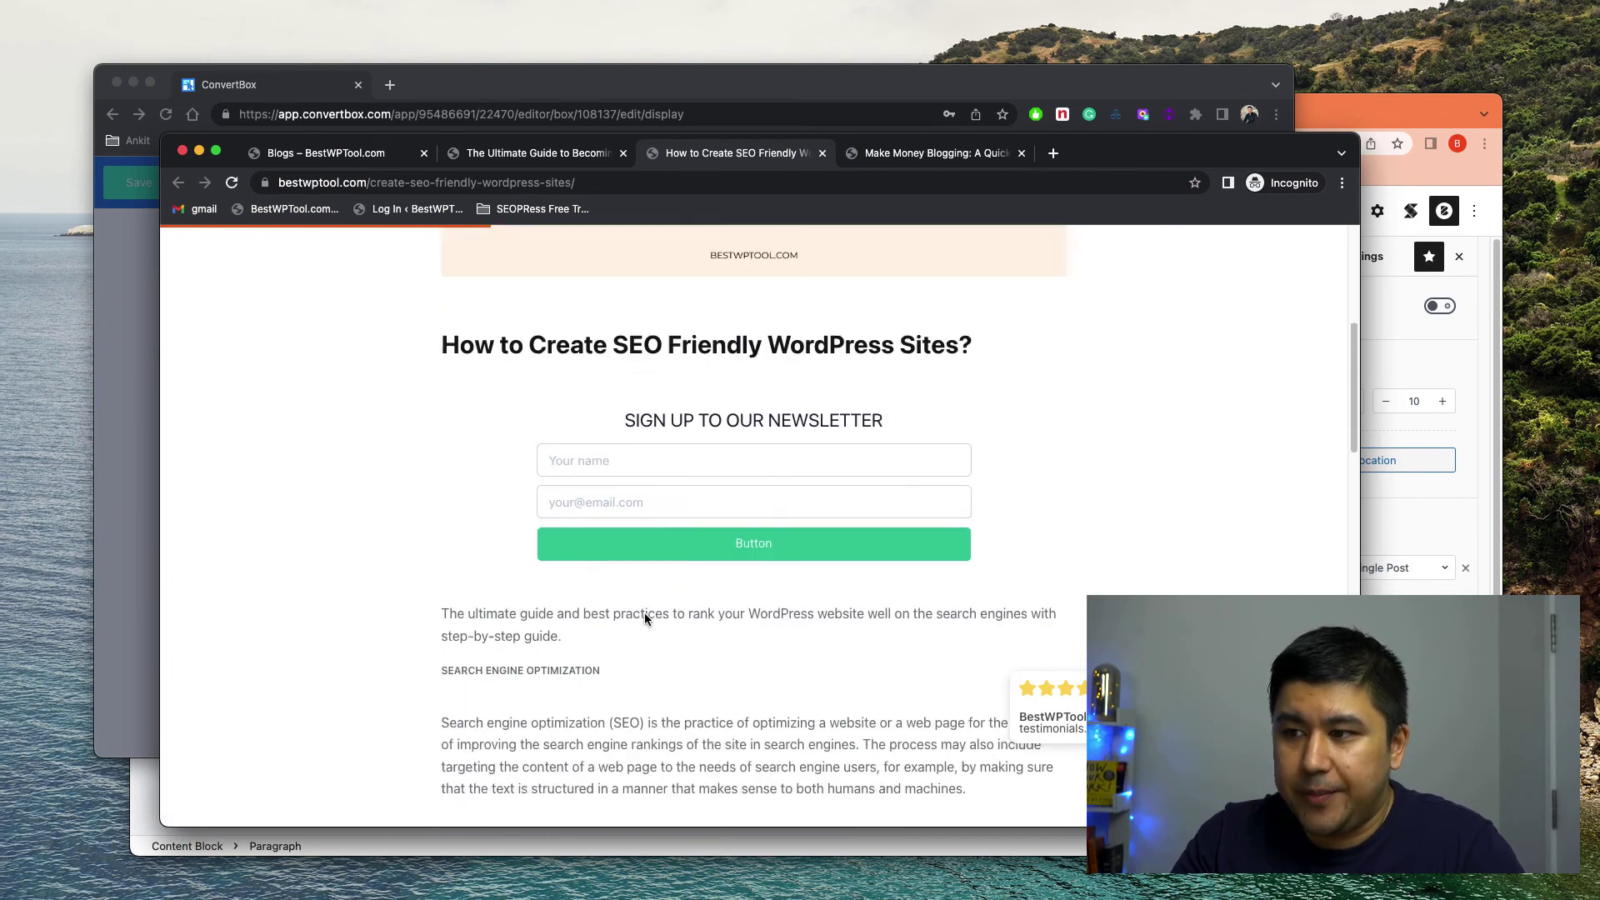